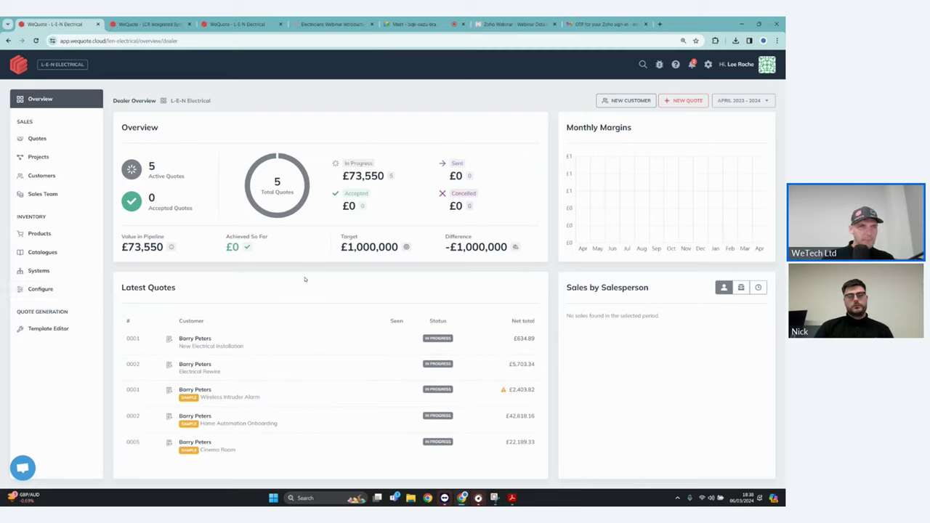
- Browse the available supplier catalogues and view the catalogues already linked to the account
click(60, 258)
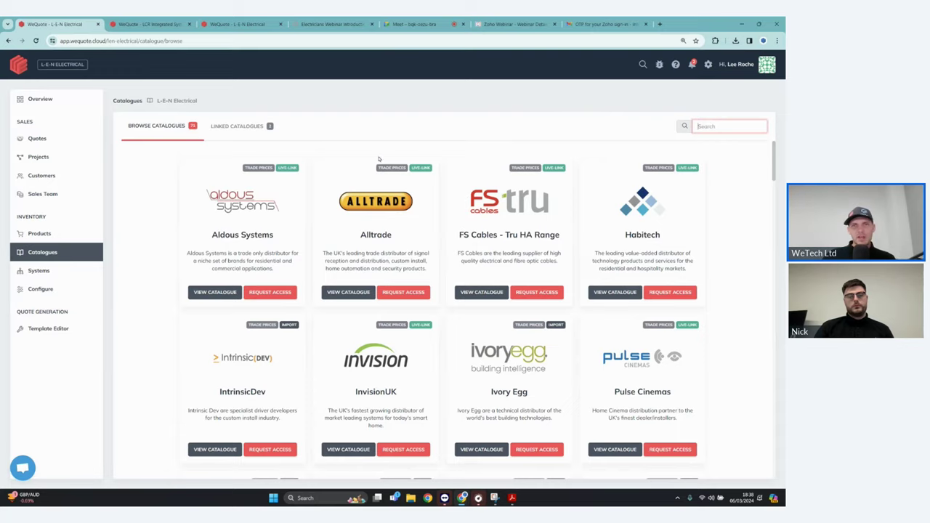
scroll(443, 225, down, 3)
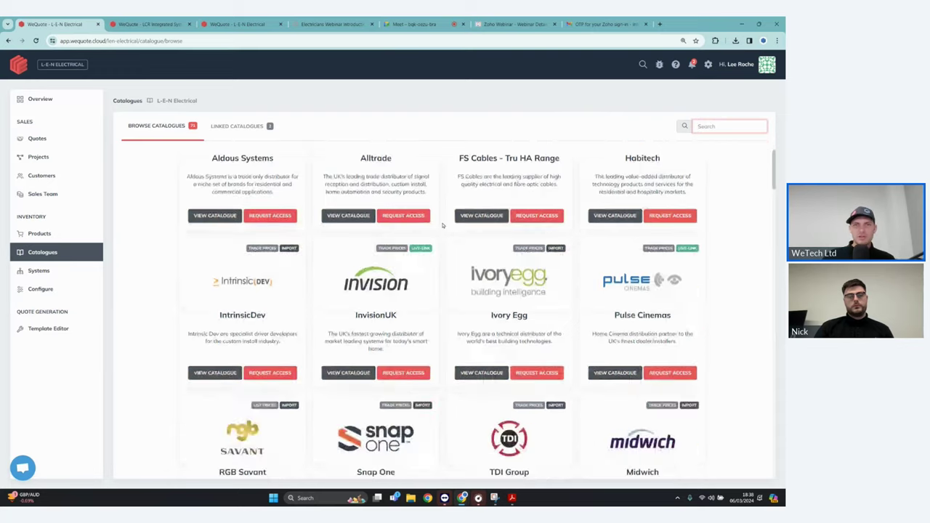
scroll(435, 231, down, 4)
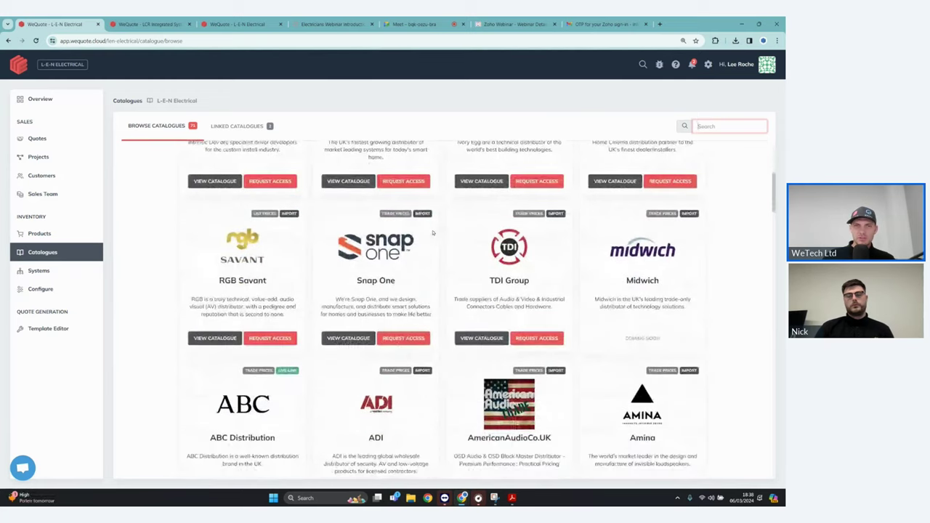
scroll(429, 240, down, 2)
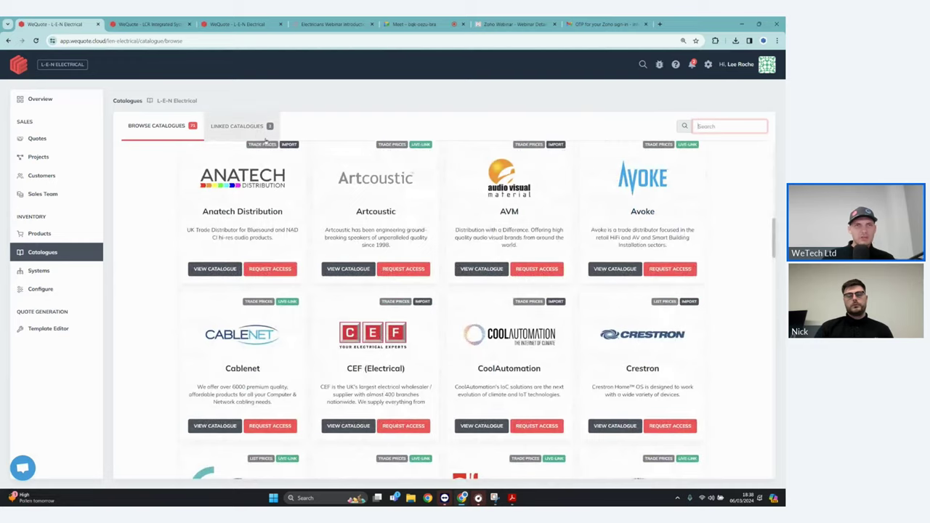
click(243, 127)
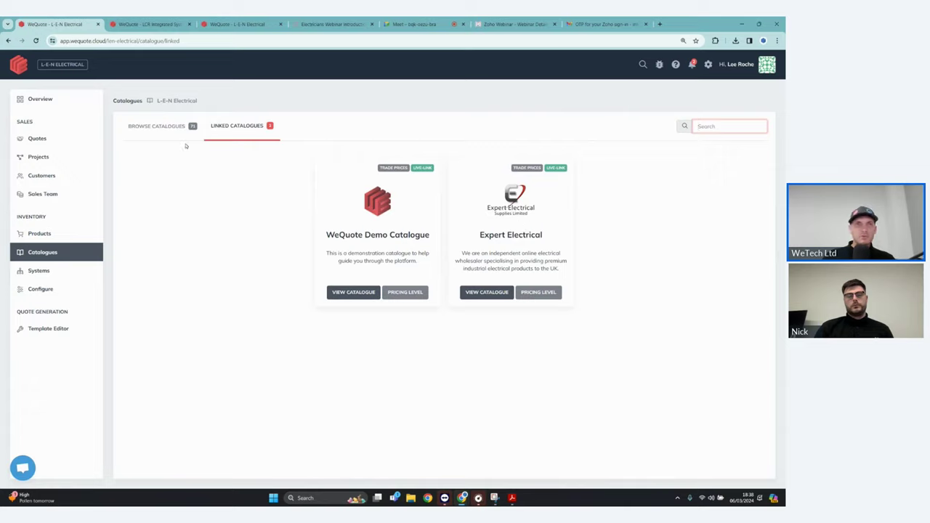
- Fill an Alltrade catalogue access request for an existing account with the stored account details and close it without sending
click(157, 126)
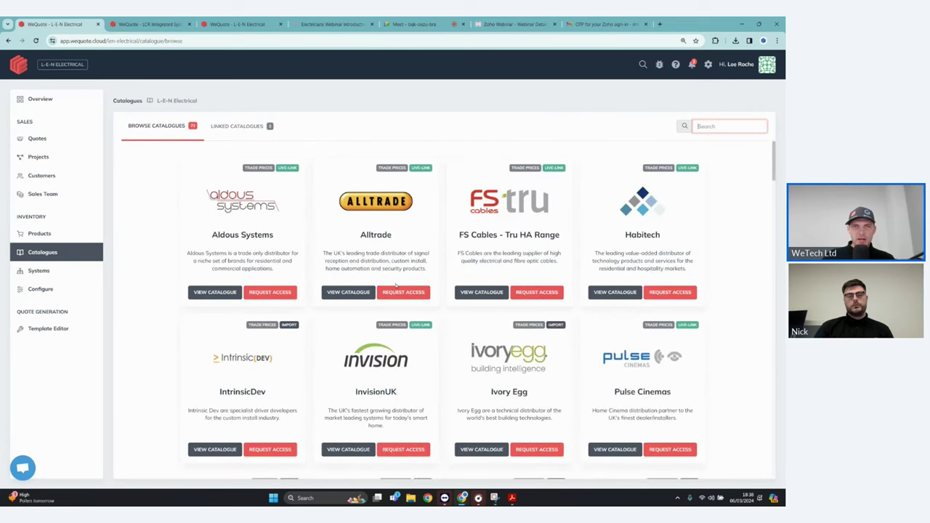
click(400, 294)
click(418, 238)
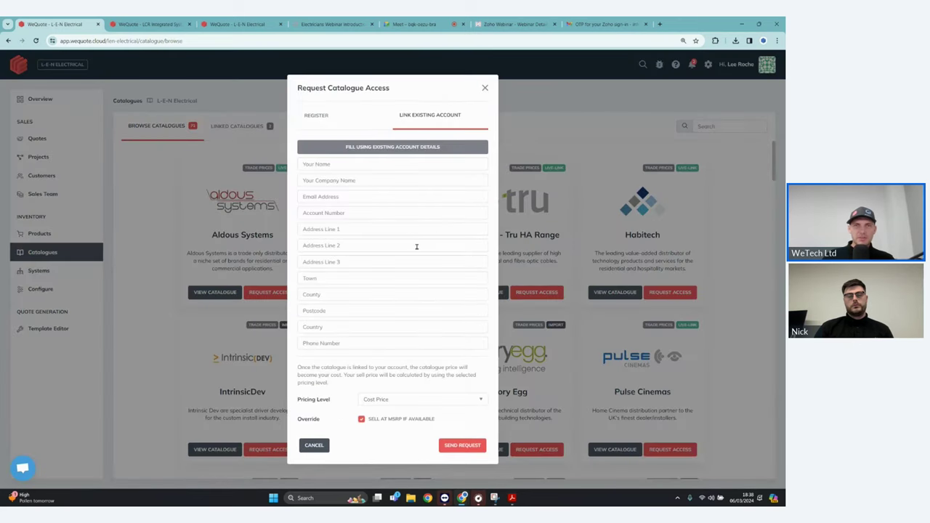
click(429, 147)
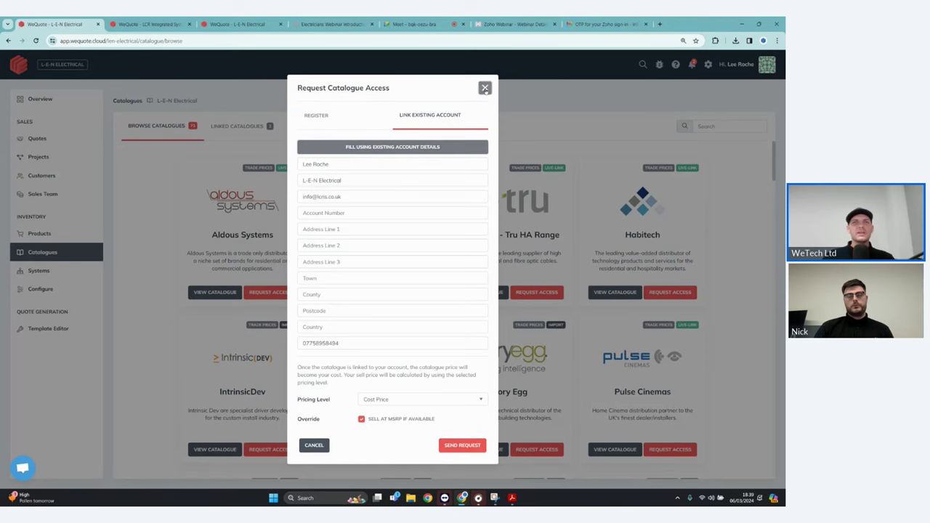
click(484, 88)
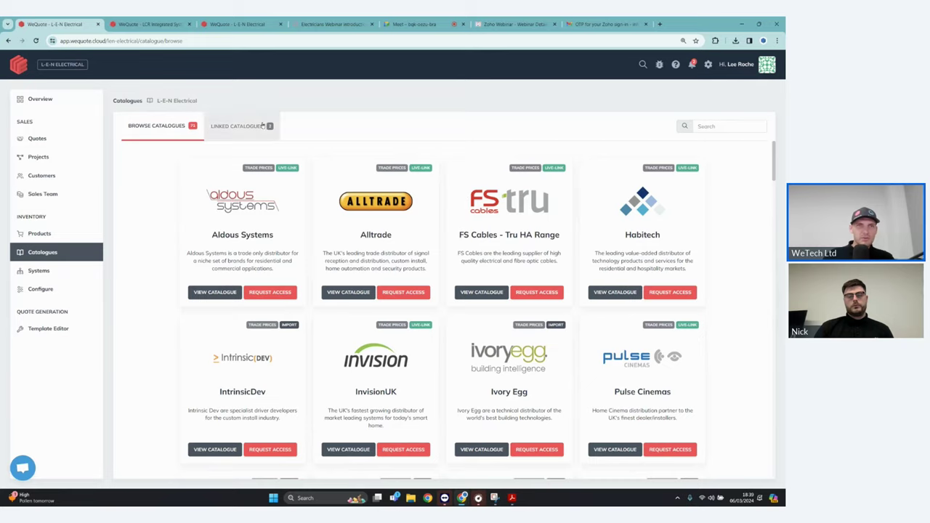
- View the Click 100W LED Floodlight IP65 4000K Black among the LED floodlights in the linked Expert Electrical catalogue, and save its details unchanged
click(230, 133)
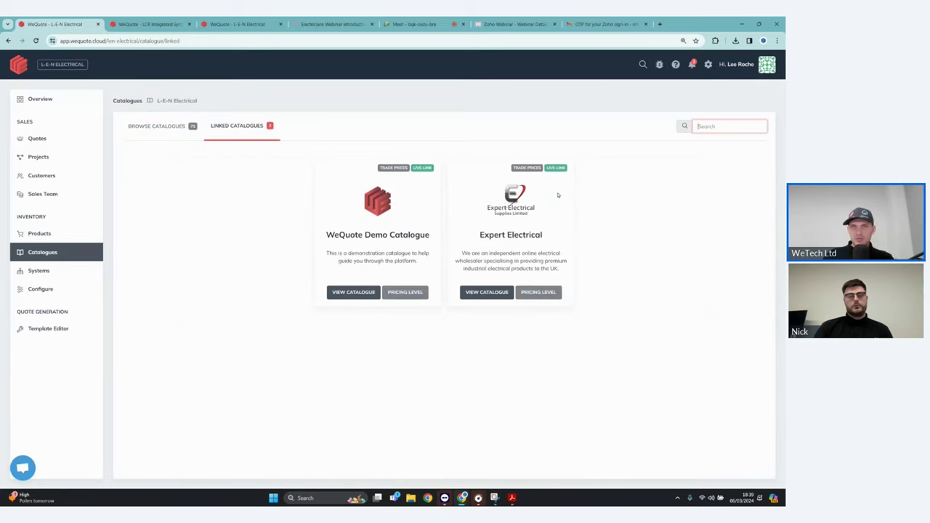
click(492, 292)
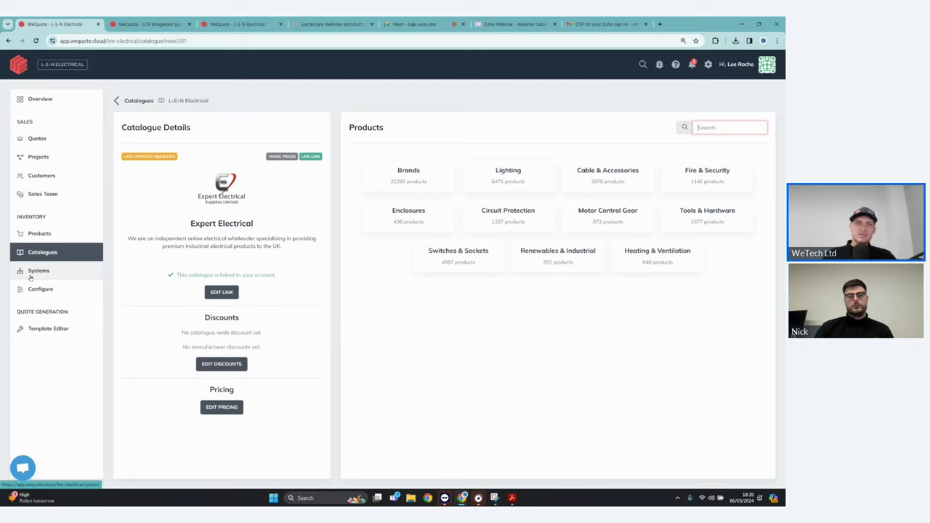
click(528, 182)
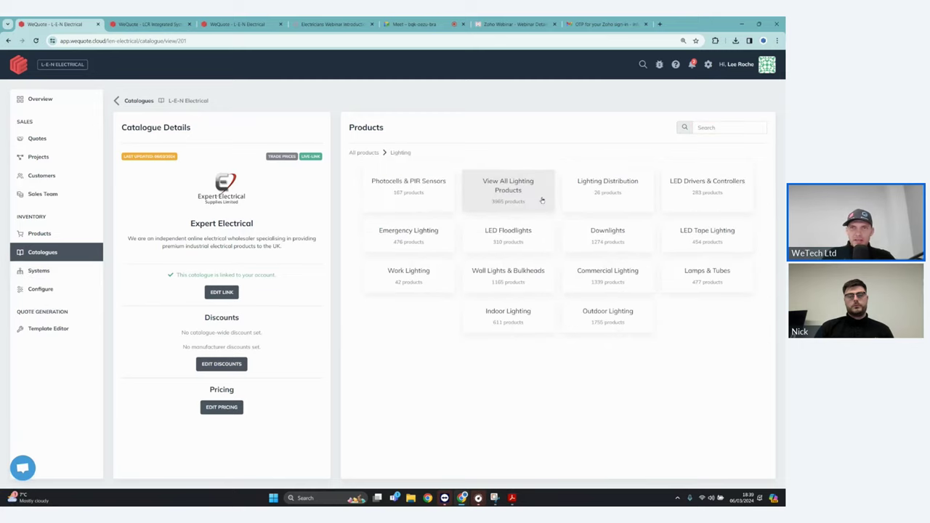
click(551, 232)
click(640, 202)
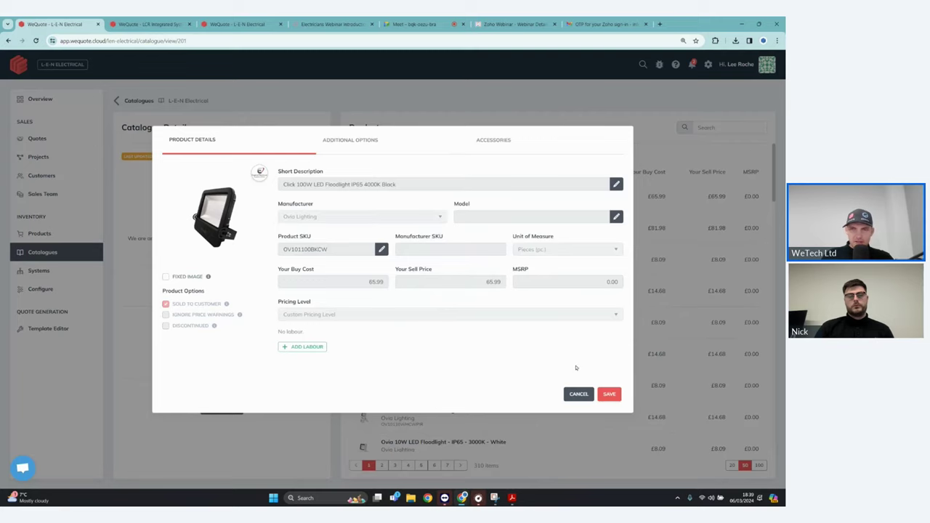
click(609, 398)
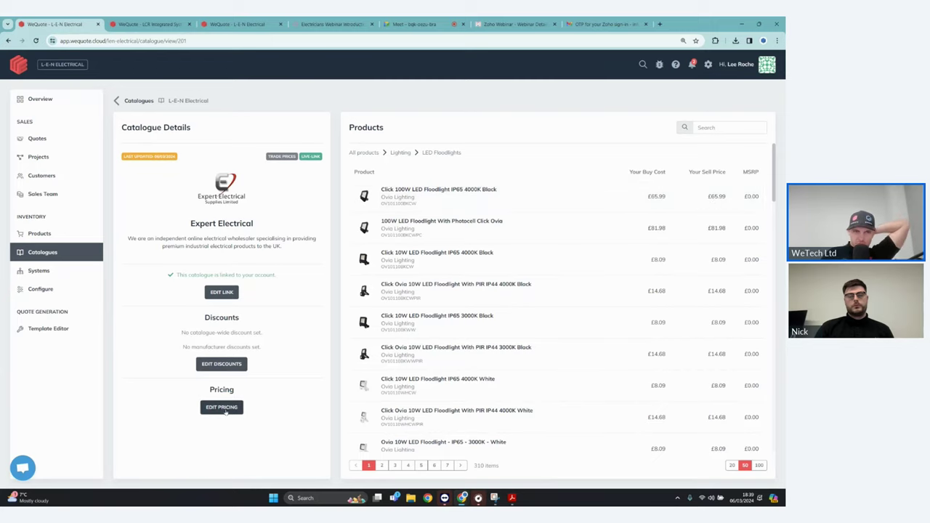
- In the Expert Electrical catalogue pricing, try a 25% margin on cost price for JCC Lighting, and clear the value and manufacturer search
click(222, 408)
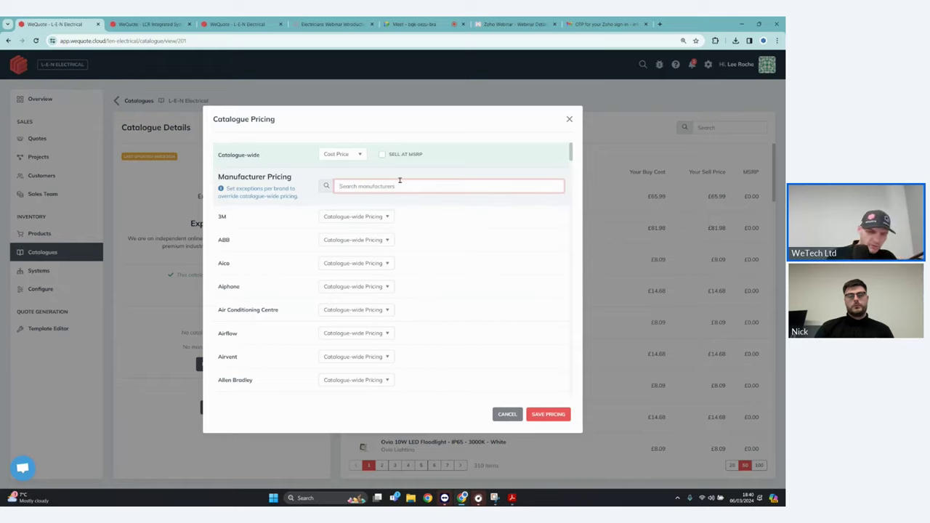
text(jcc)
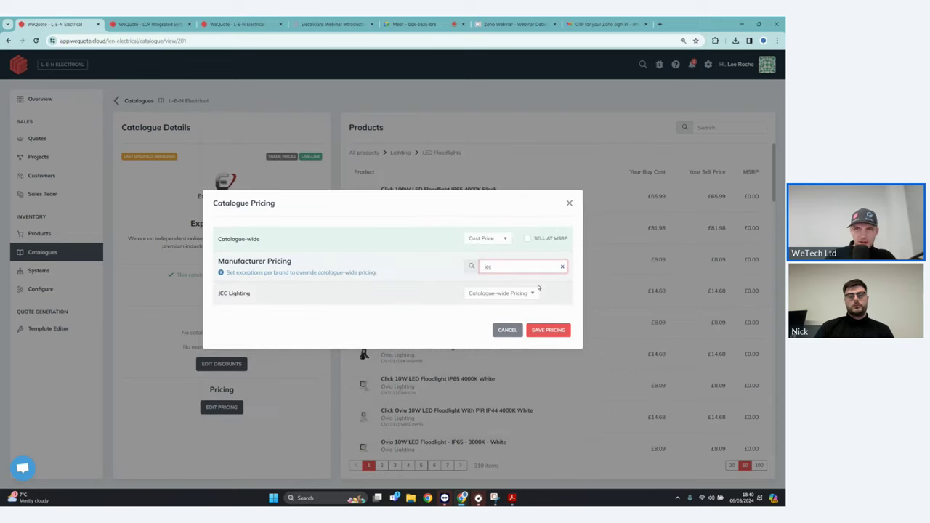
click(532, 293)
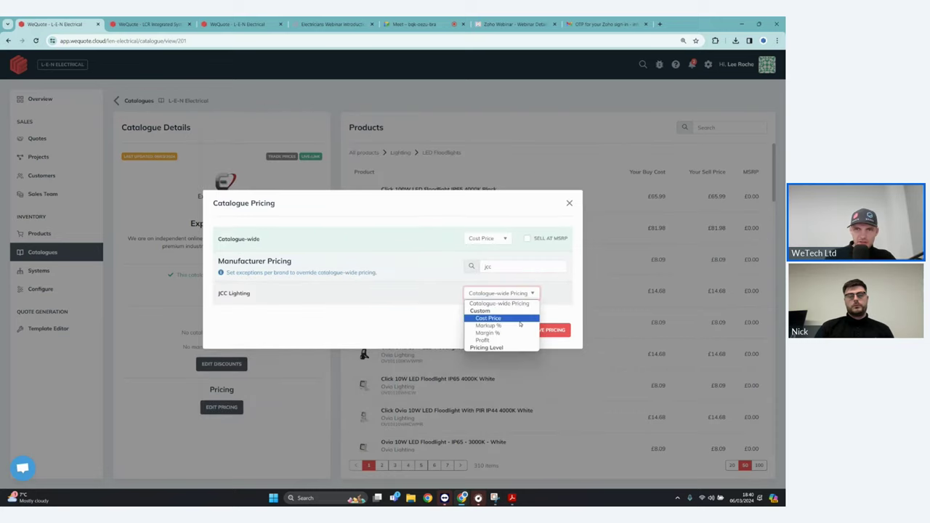
click(487, 333)
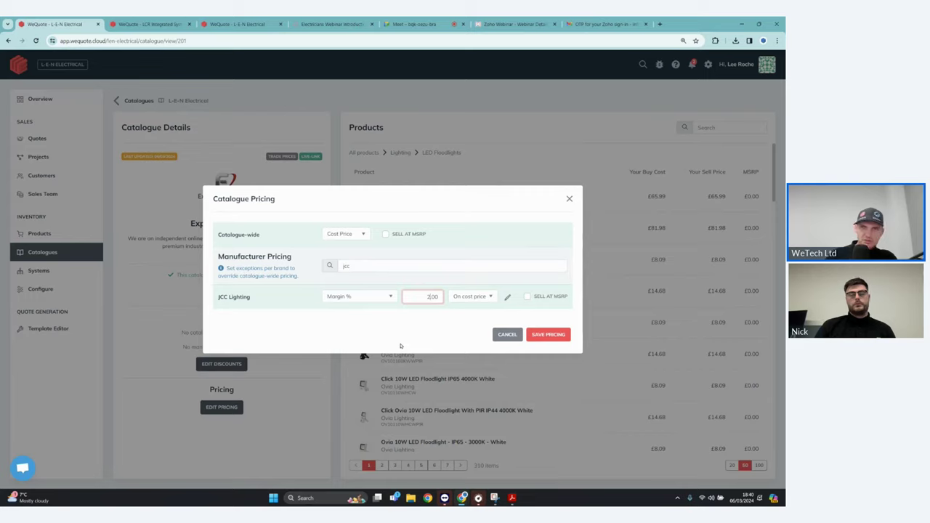
text(25)
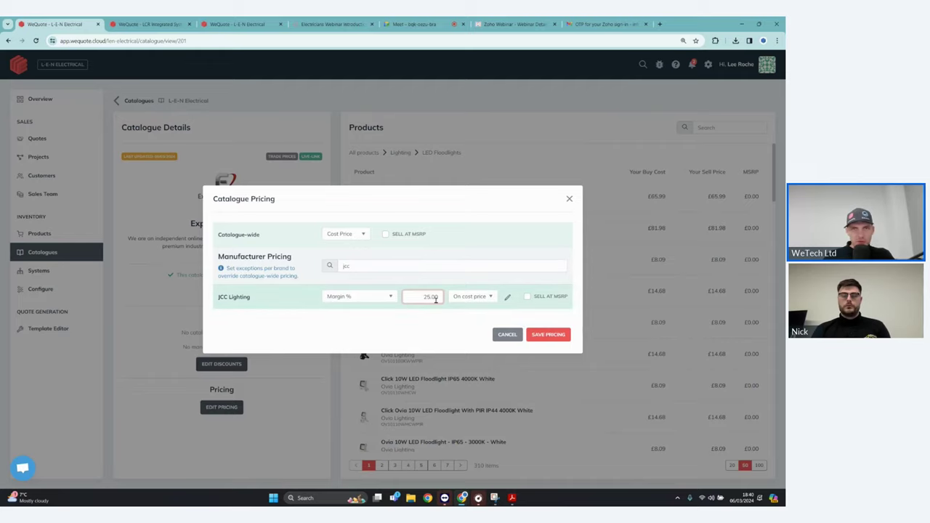
key(BackSpace)
key(BackSpace)
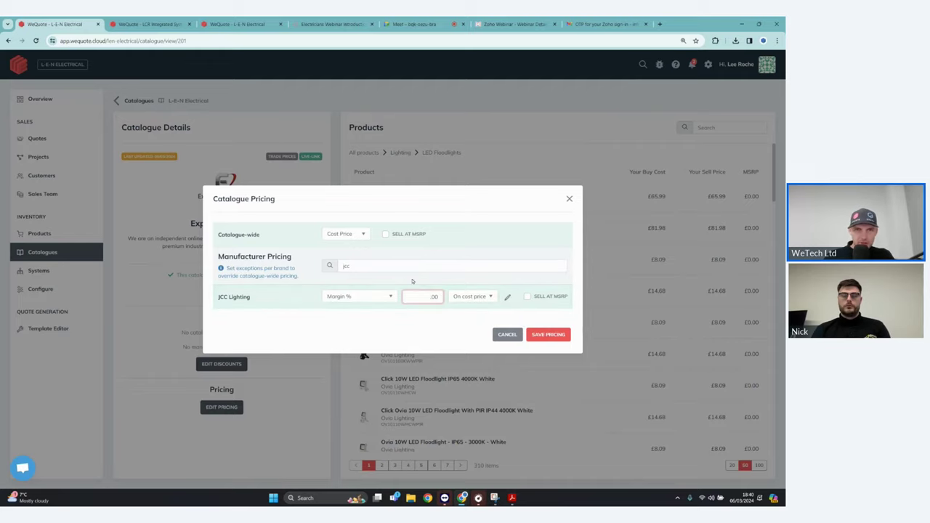
click(383, 265)
key(BackSpace)
key(BackSpace)
key(BackSpace)
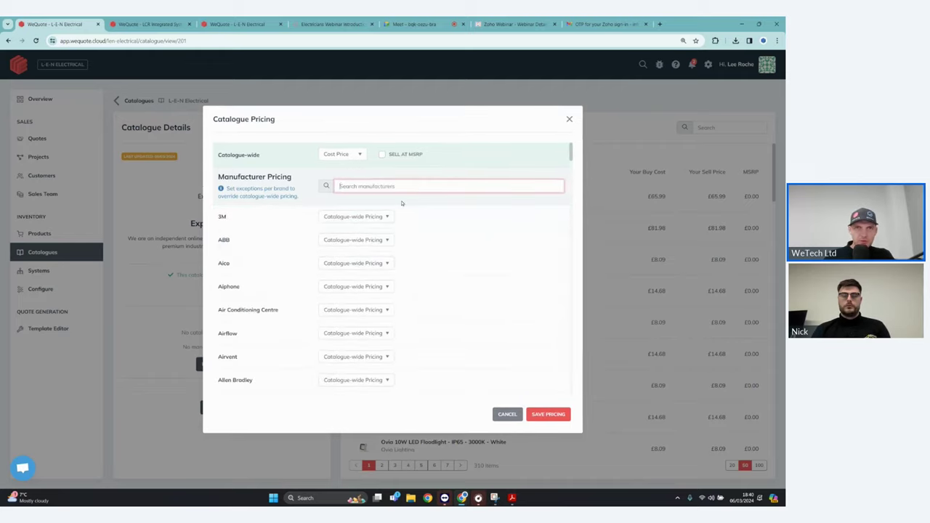
- Set the catalogue-wide pricing to a 25% margin on cost price and save the pricing
click(359, 154)
click(355, 186)
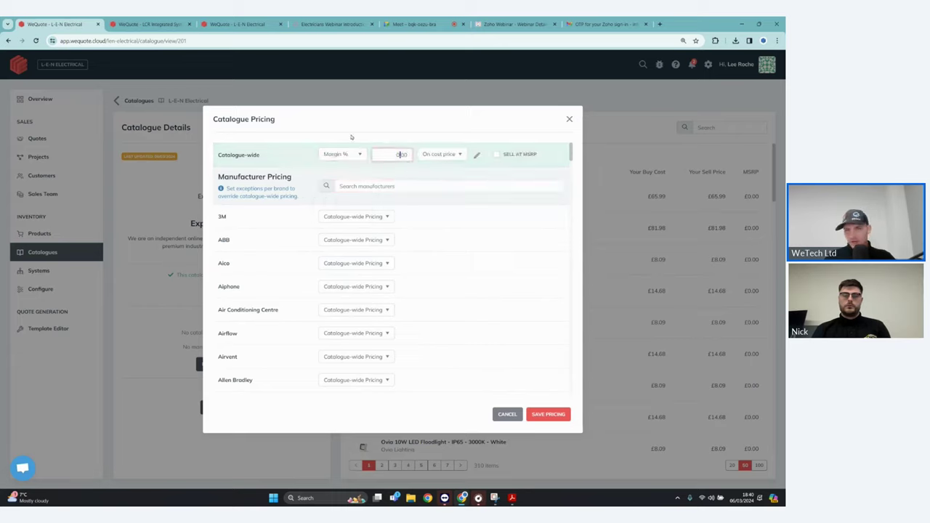
key(Tab)
text(25.00)
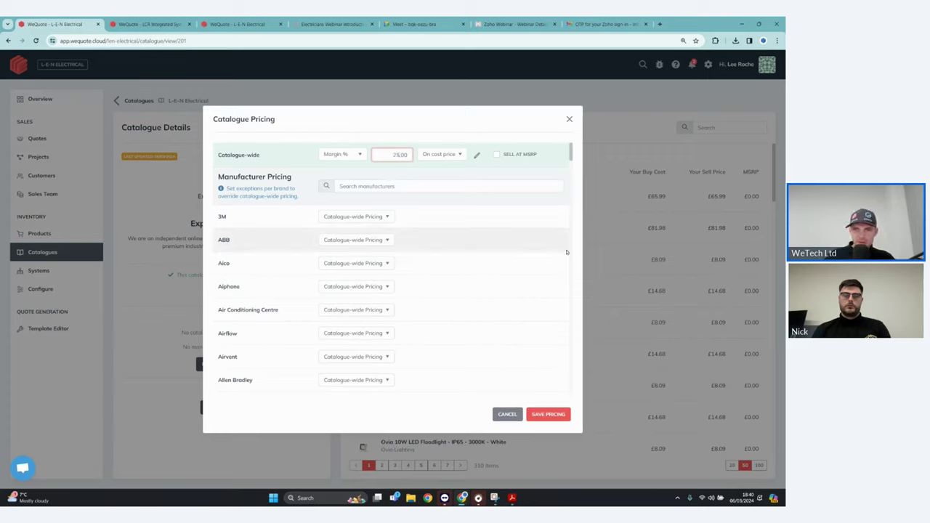
click(557, 416)
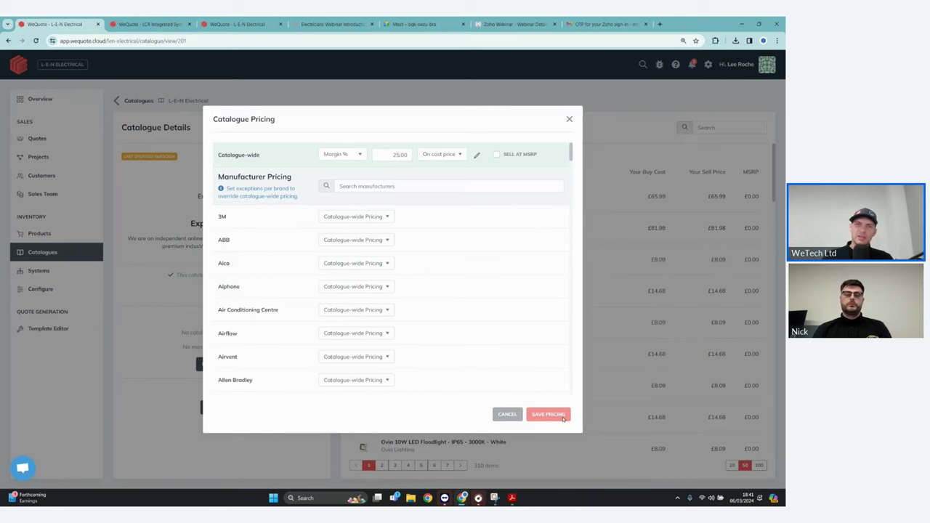
click(563, 418)
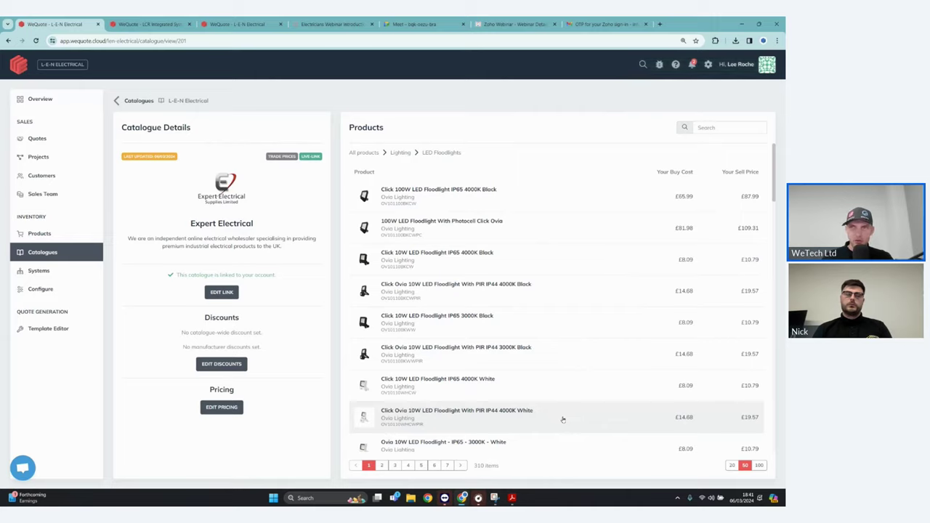
- Check the sell price in the product details of the Click 100W LED Floodlight IP65 4000K Black and save them unchanged
click(691, 197)
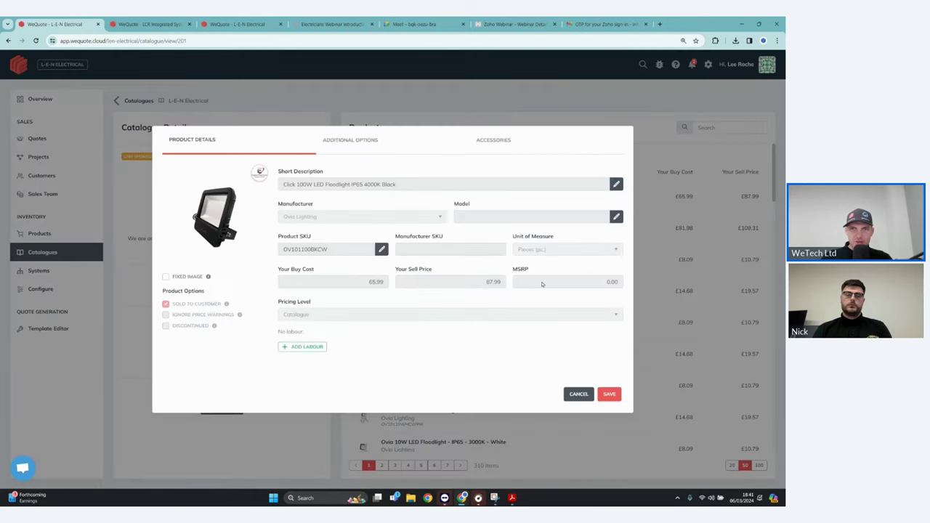
drag(486, 282, 501, 287)
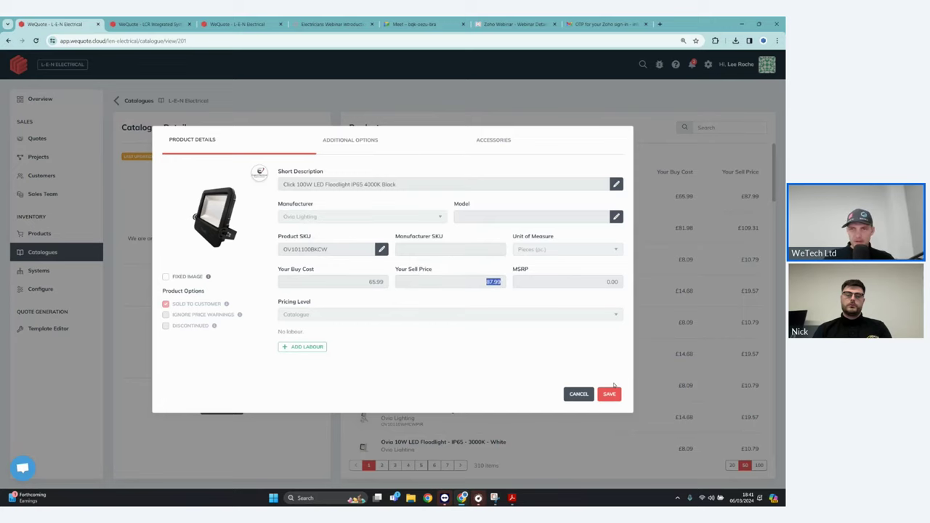
click(609, 394)
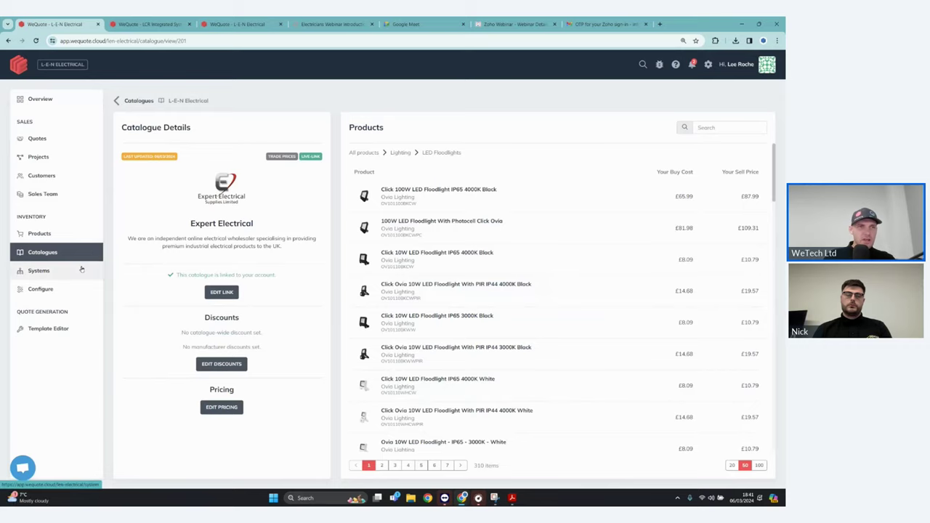
- Open the 1st Fix Cabling labour type under Professional Services and examine its hours per day, daily price and hourly price
click(59, 290)
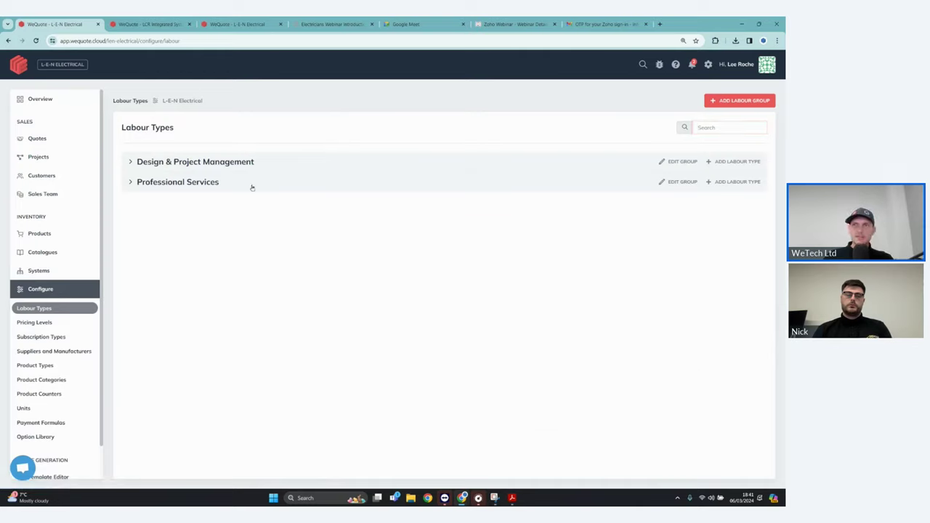
click(182, 183)
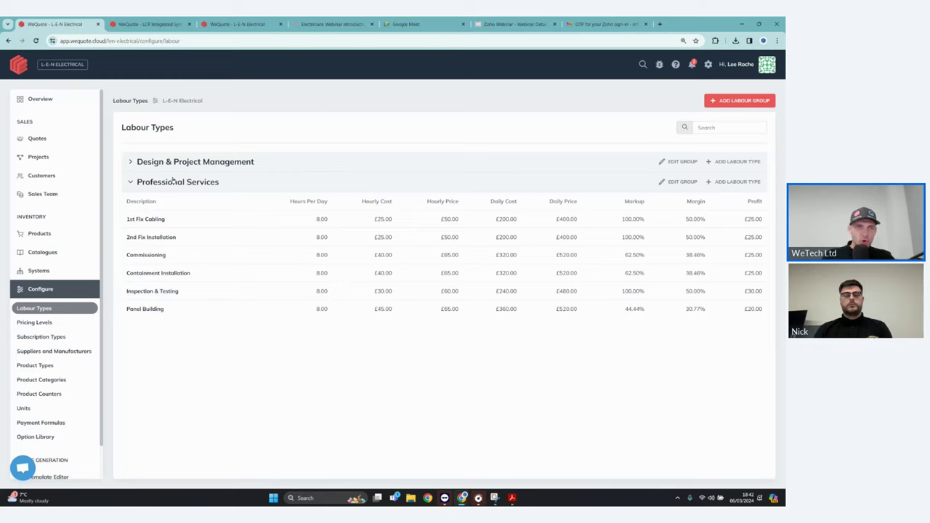
click(189, 221)
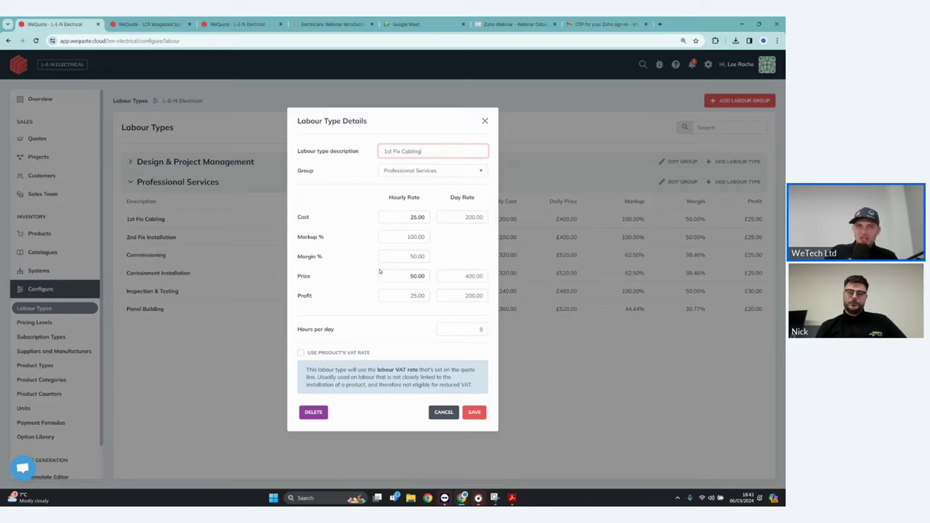
click(478, 328)
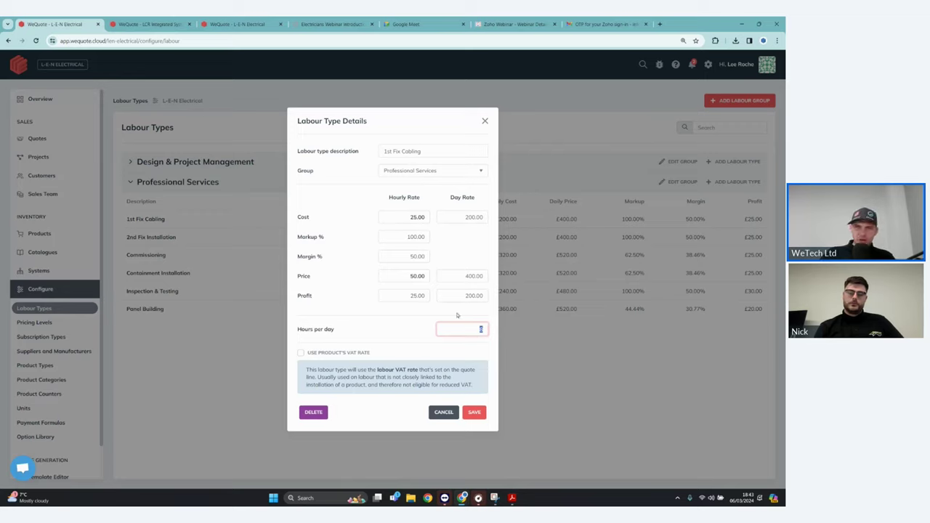
click(457, 315)
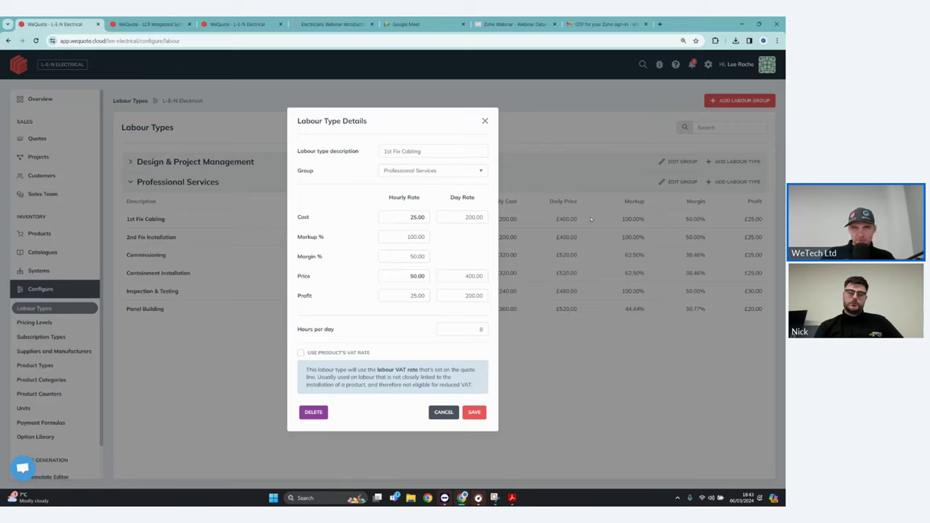
drag(464, 278, 481, 281)
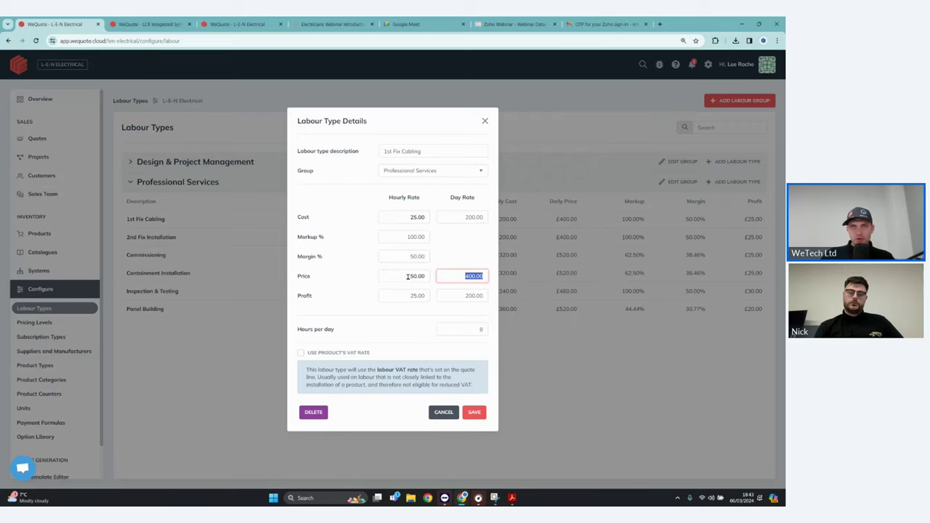
drag(408, 276, 430, 280)
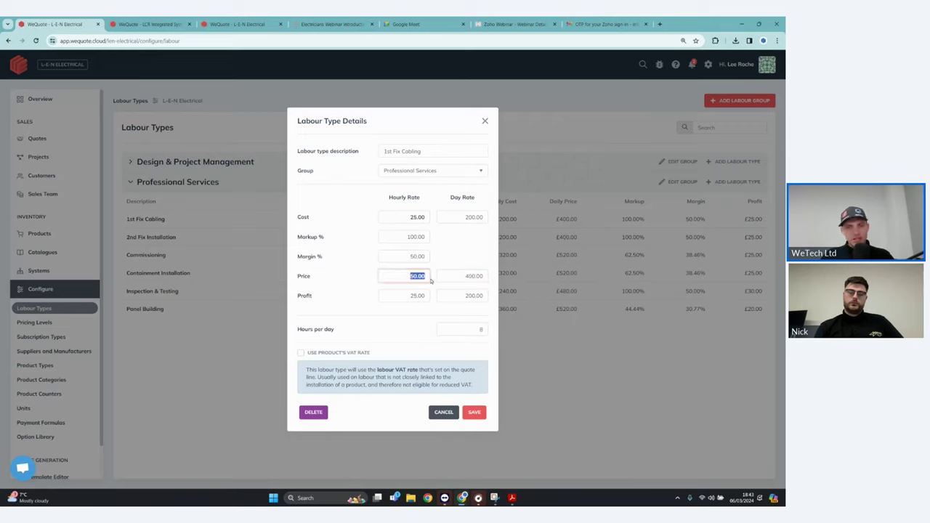
- Set the hourly price of the 1st Fix Cabling labour type to 45.00 and save it
text(45)
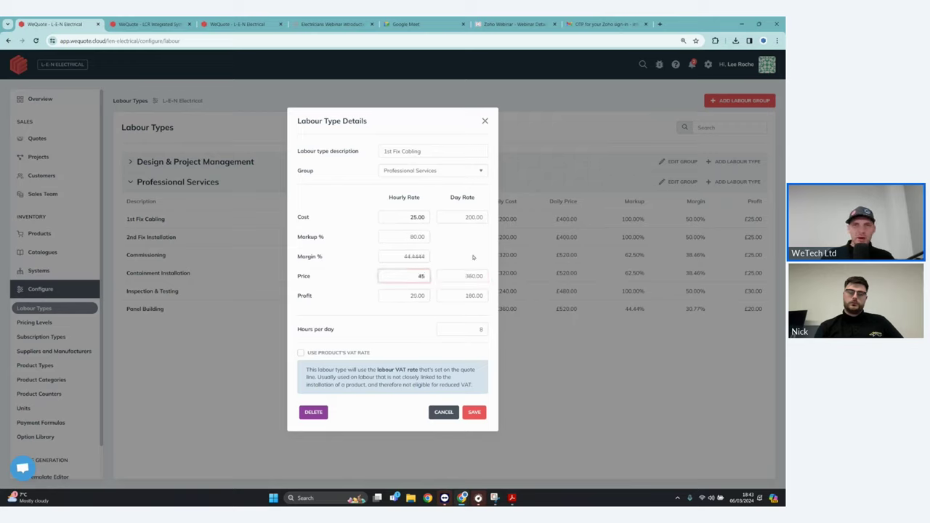
drag(469, 274, 483, 277)
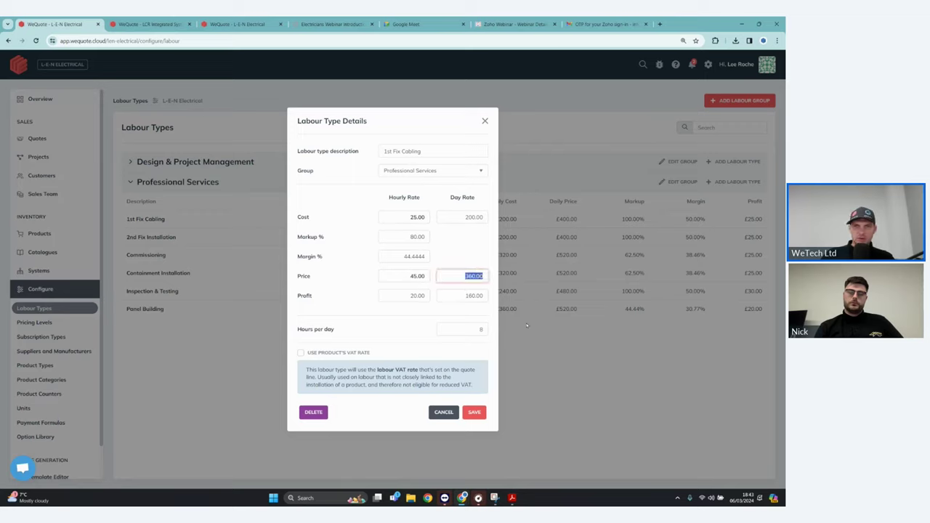
click(474, 412)
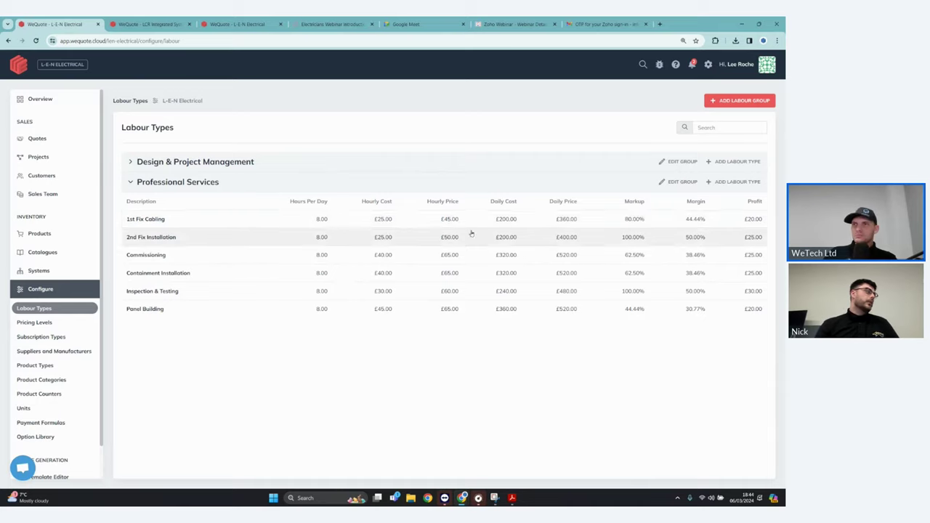
- Check the discount options for ABB in the Expert Electrical catalogue's manufacturer discounts and close them without saving
click(85, 255)
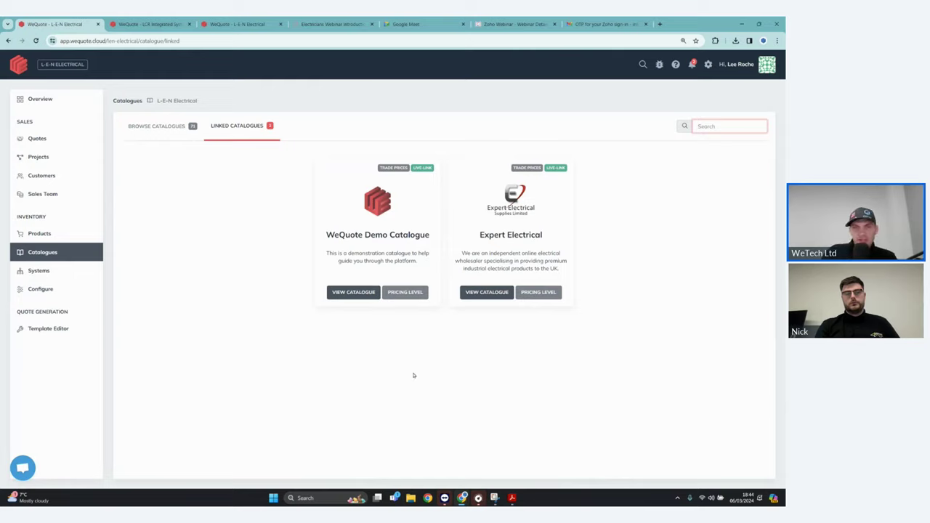
click(465, 292)
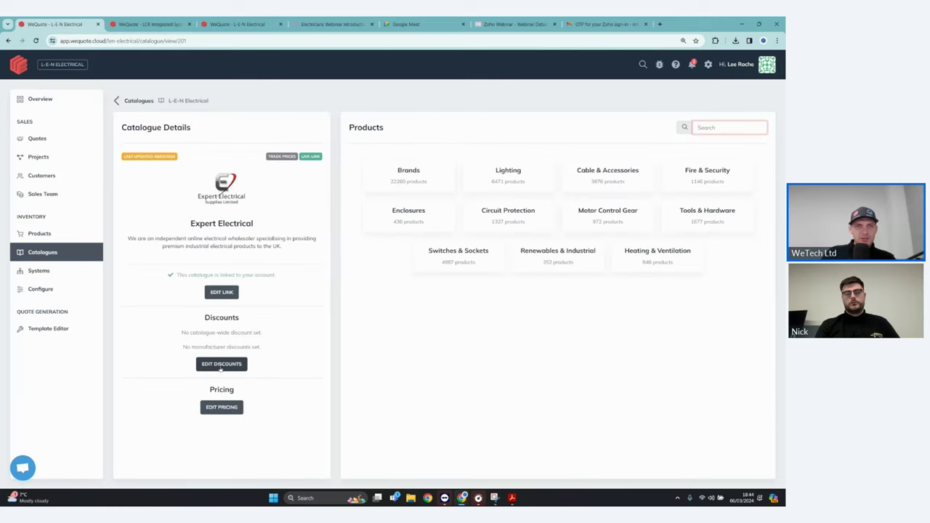
click(227, 369)
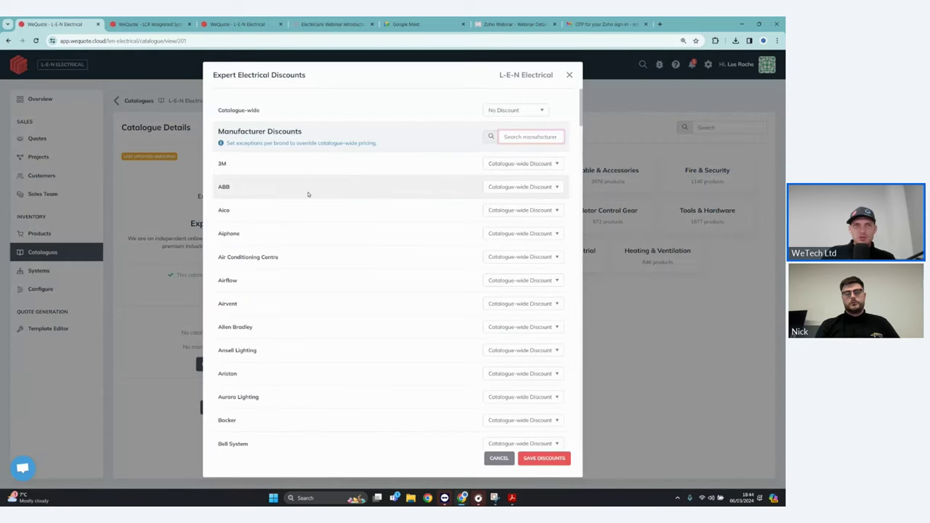
click(522, 186)
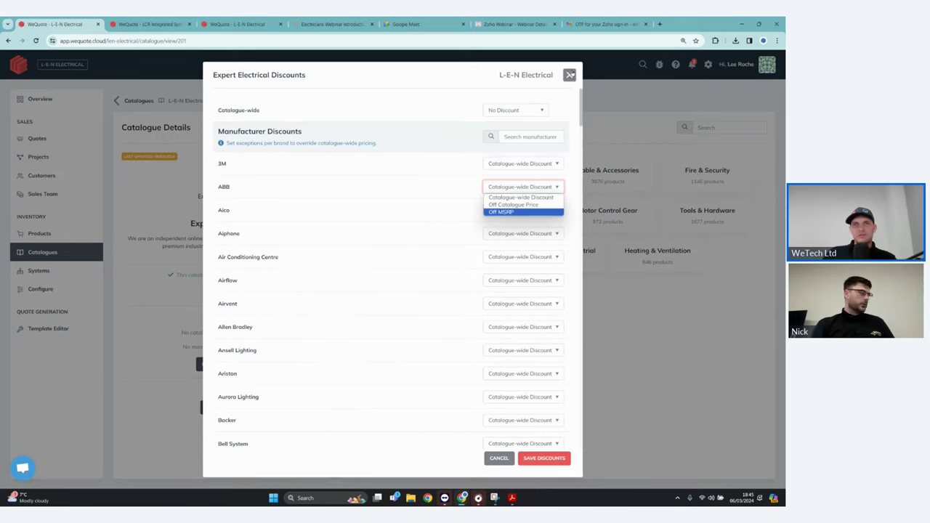
click(570, 75)
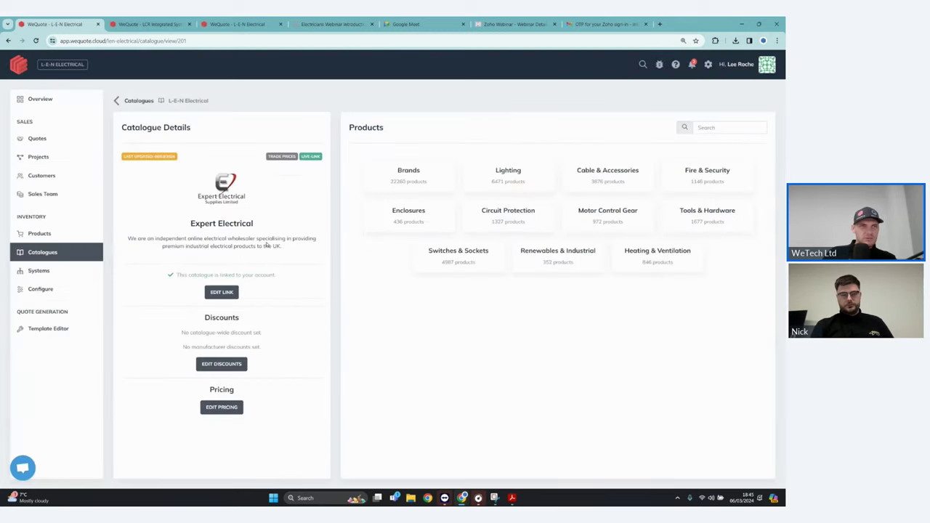
- Check the account's products page, and examine the subsystems of Residential Electrical Installation in the systems list
click(52, 235)
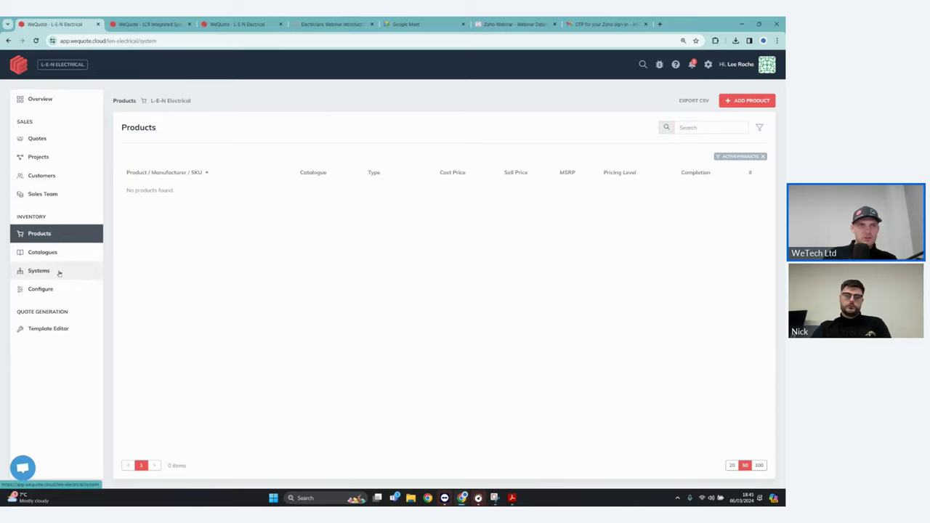
click(59, 272)
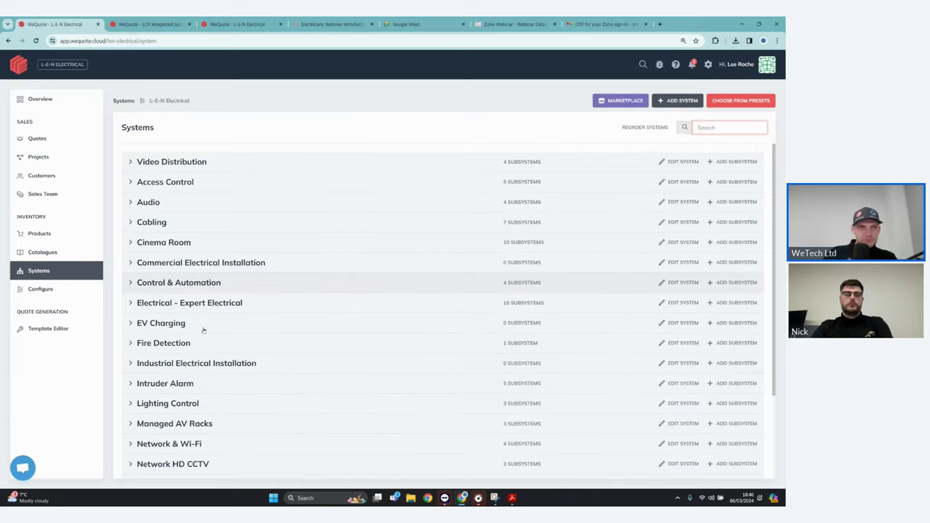
scroll(230, 325, down, 1)
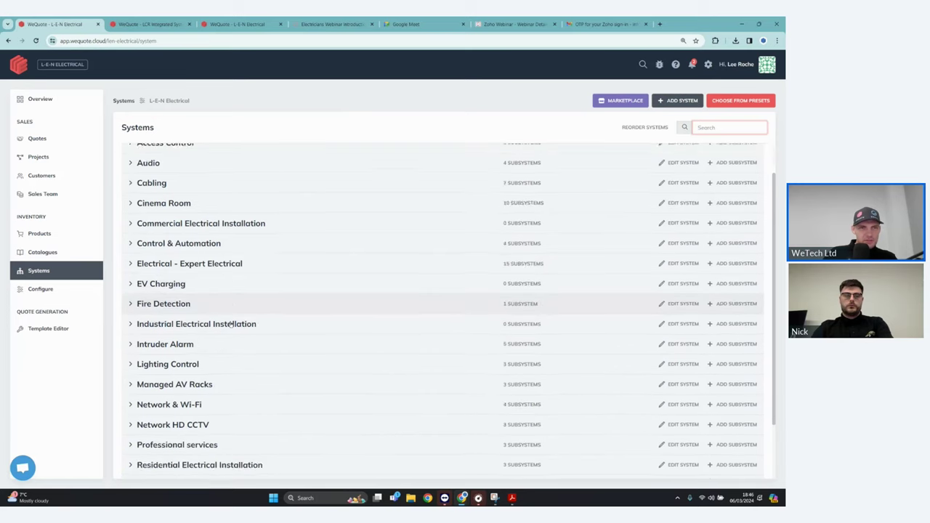
scroll(231, 324, down, 2)
click(166, 393)
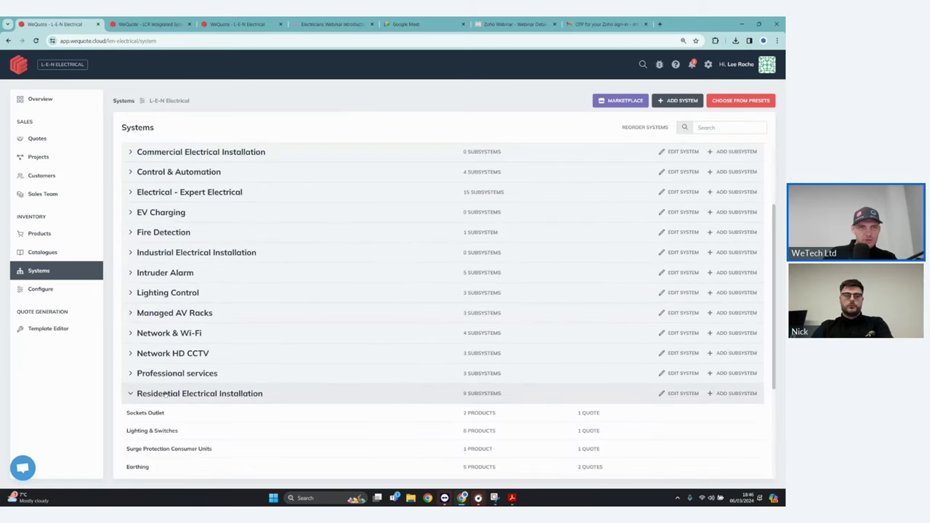
scroll(291, 322, down, 2)
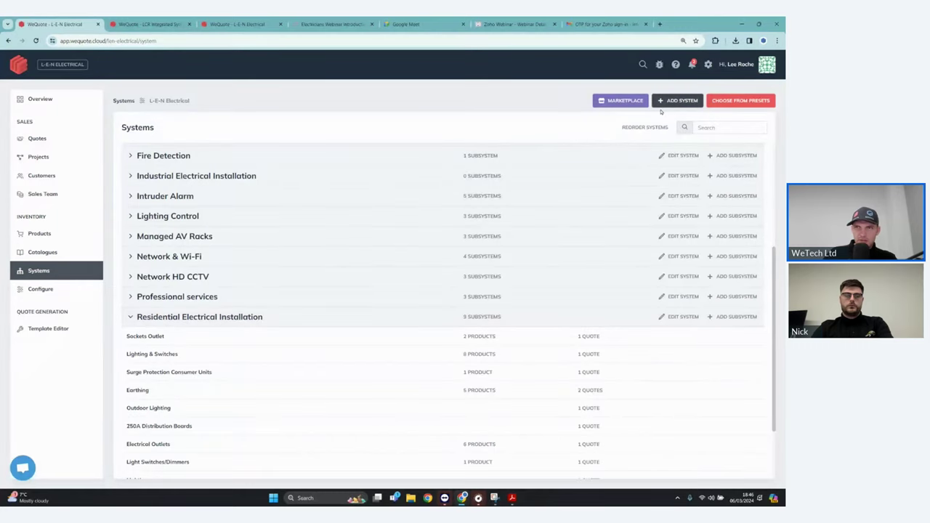
scroll(291, 309, down, 1)
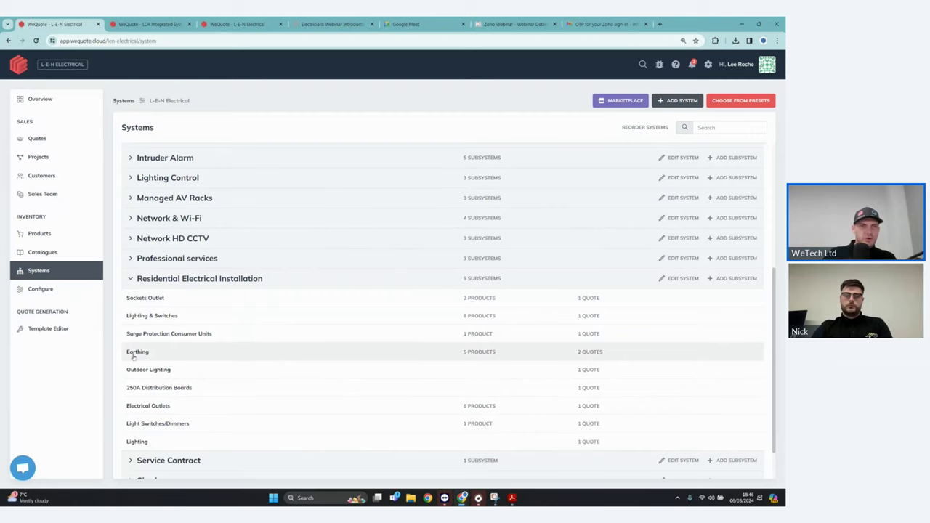
- Examine the Sockets Outlet toolkit and the linked catalogue products available for it, cancel without adding any, and go to the overview
click(181, 299)
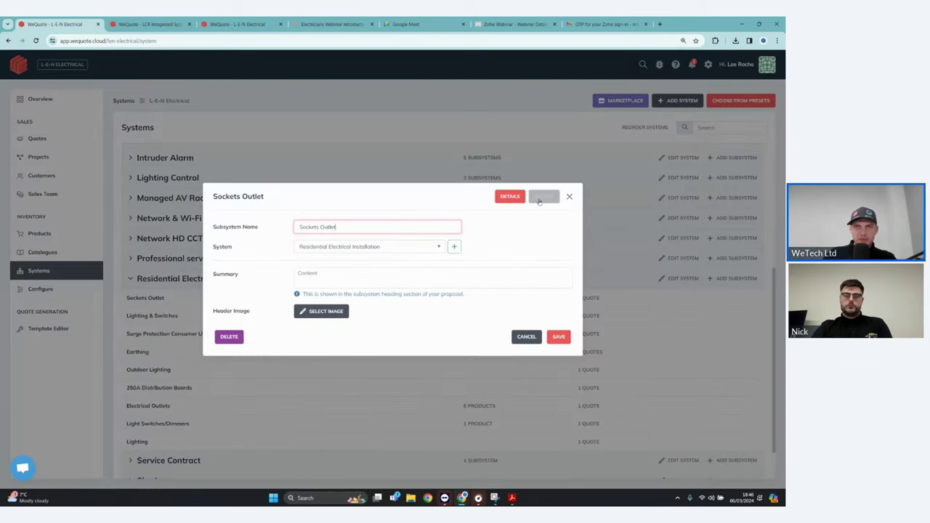
click(543, 198)
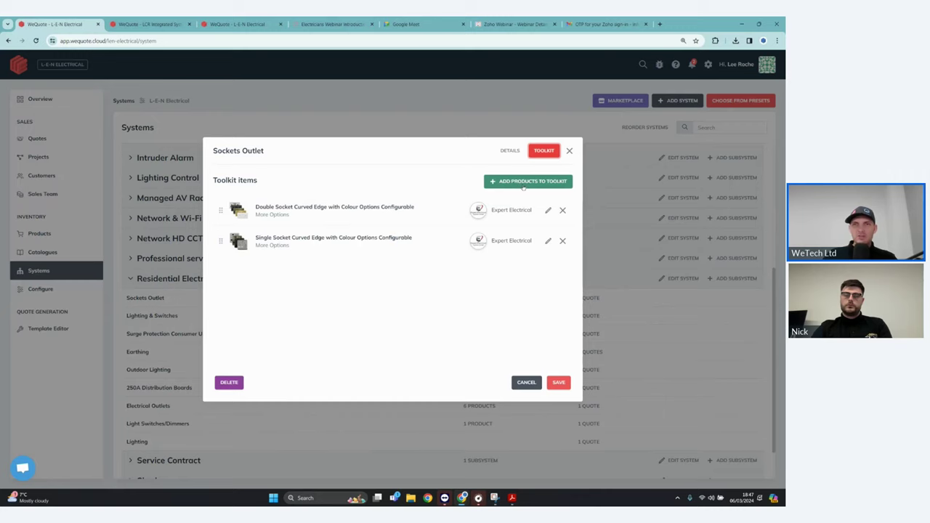
click(523, 184)
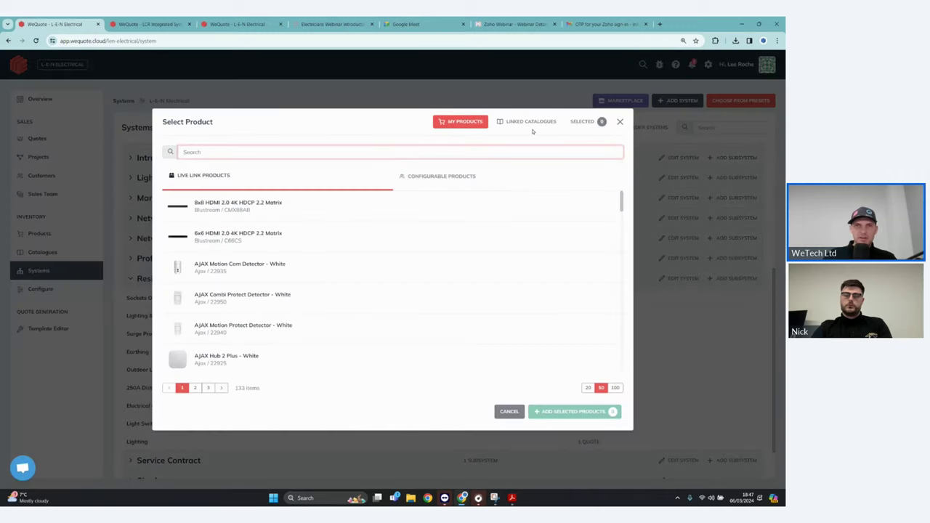
click(520, 123)
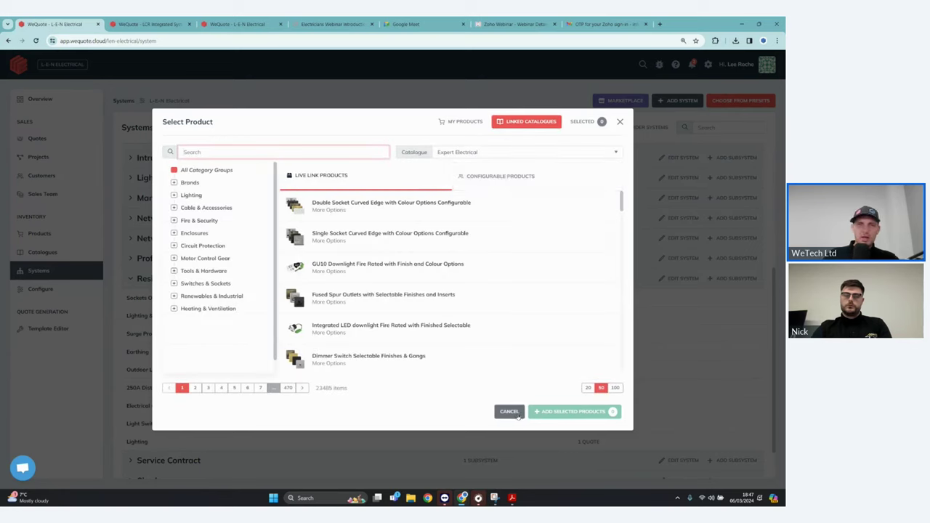
click(510, 412)
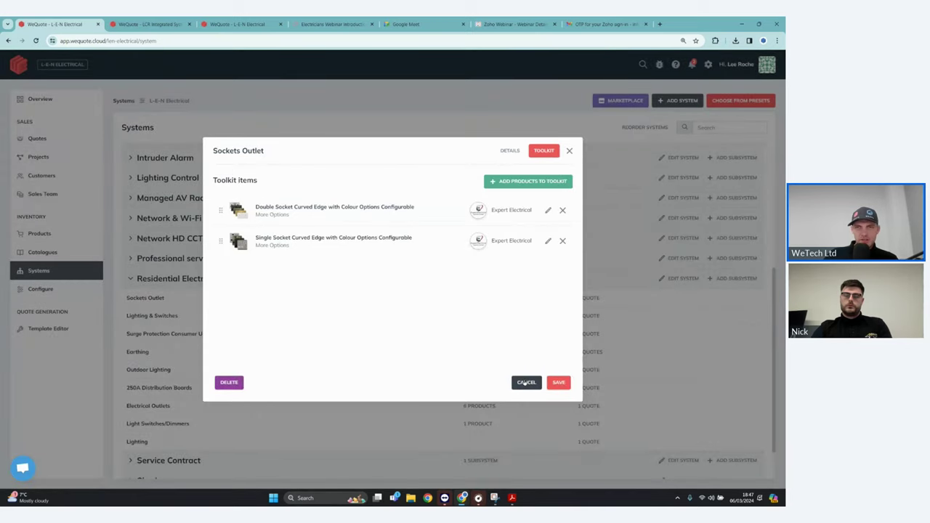
click(527, 383)
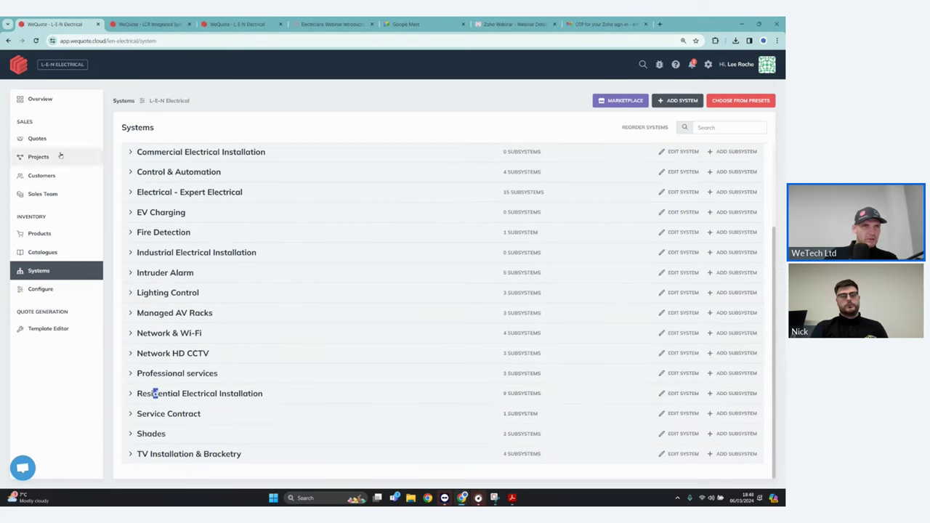
click(37, 98)
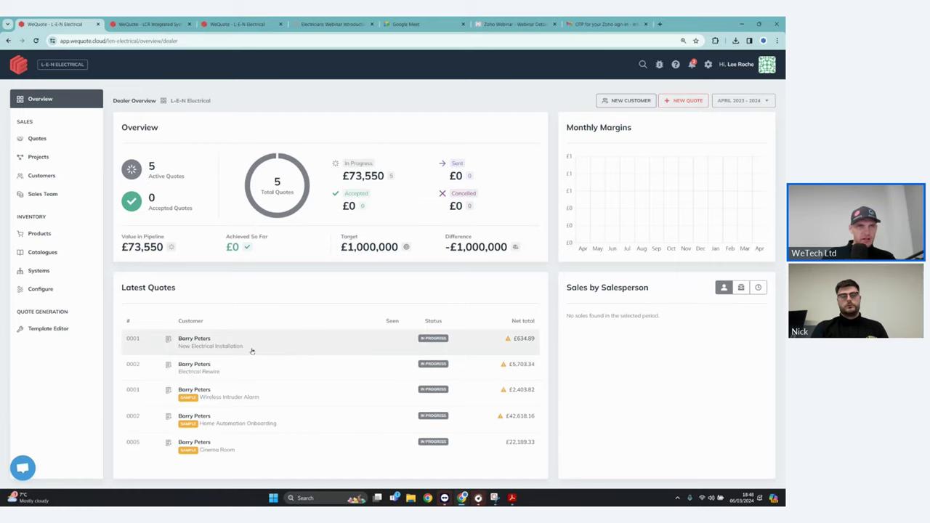
click(683, 102)
click(226, 186)
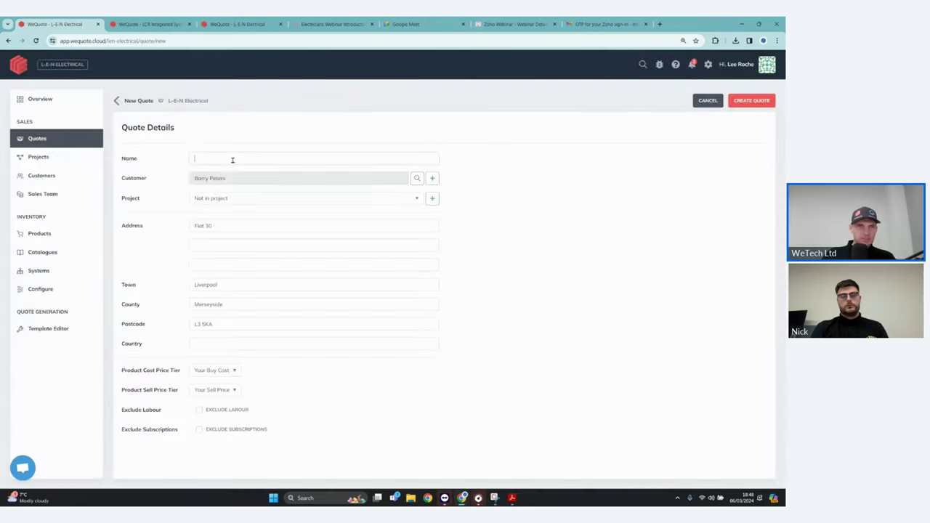
text(wefuefhweufhh)
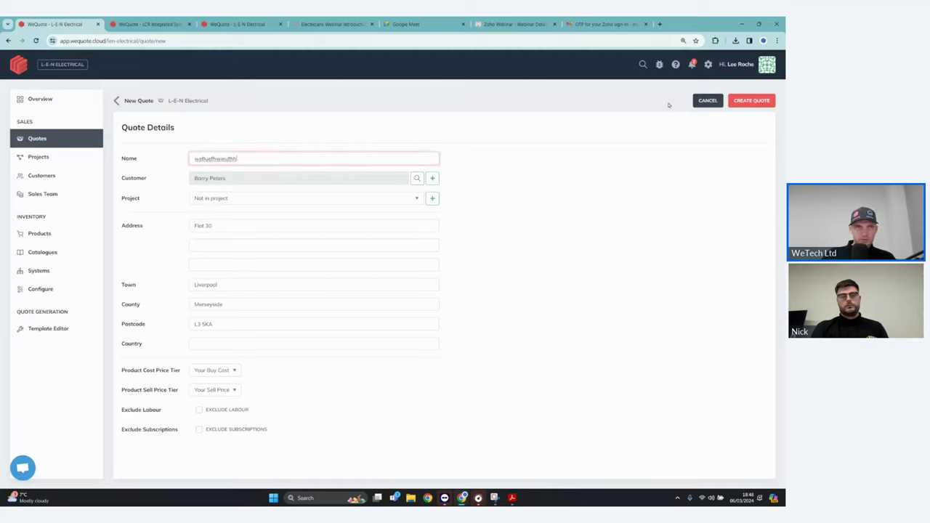
click(117, 101)
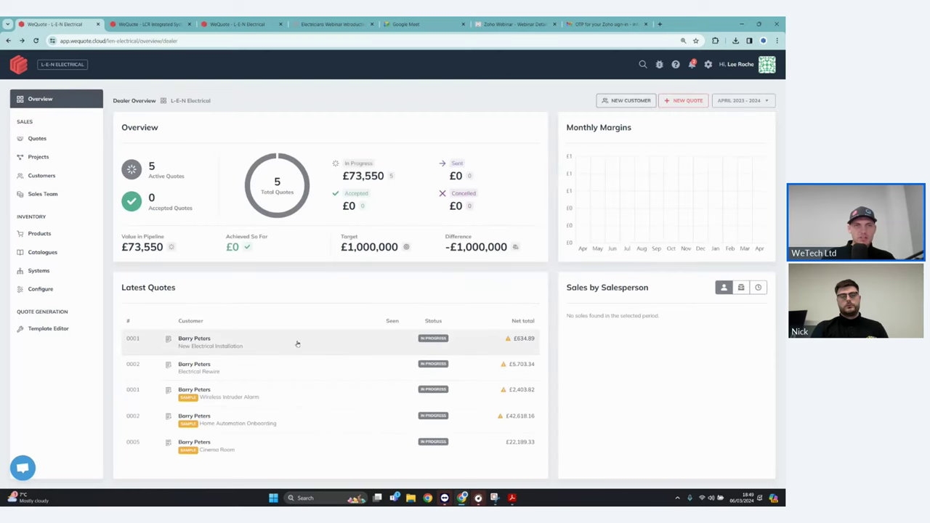
- Open the New Electrical Installation quote, review its pending price updates and apply all product price changes
click(297, 343)
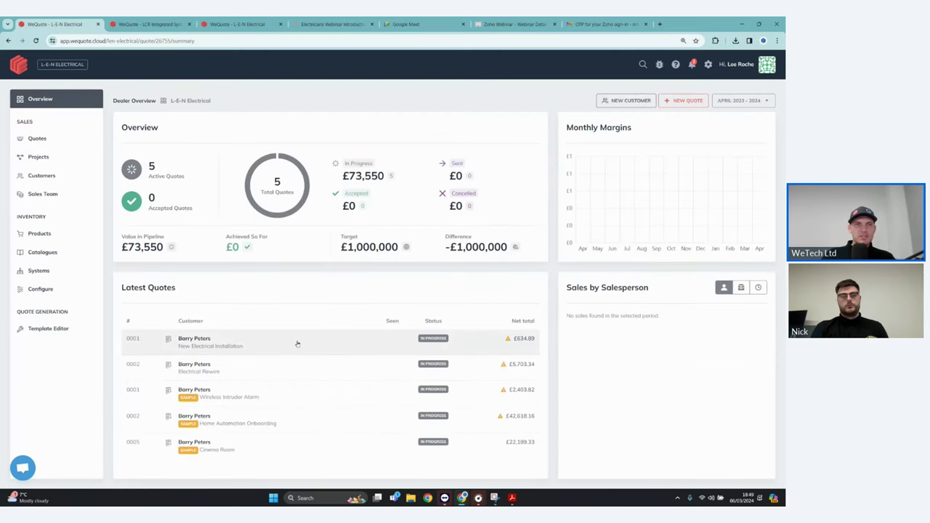
click(532, 101)
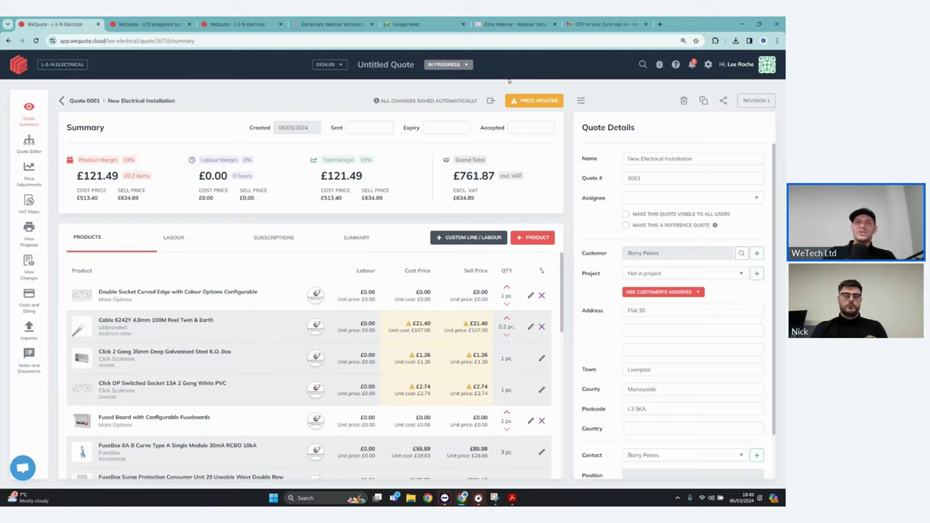
click(550, 106)
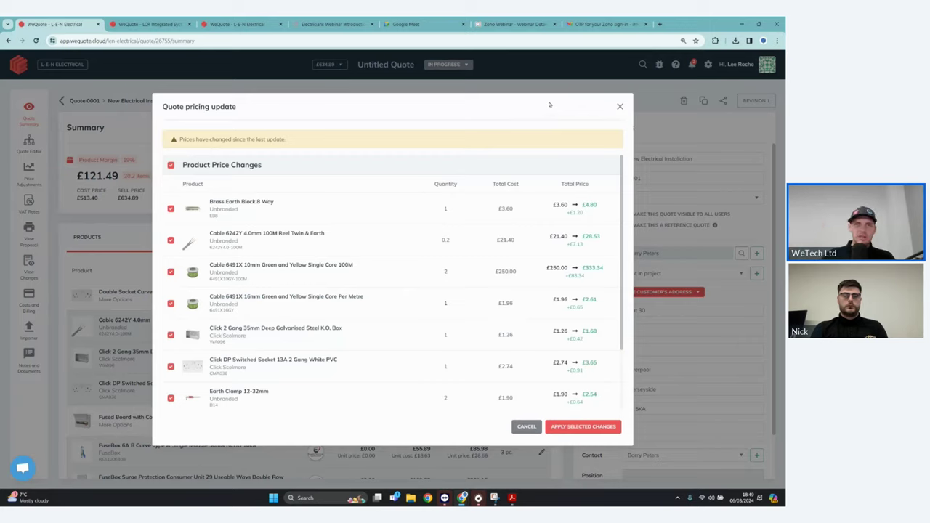
scroll(585, 240, down, 2)
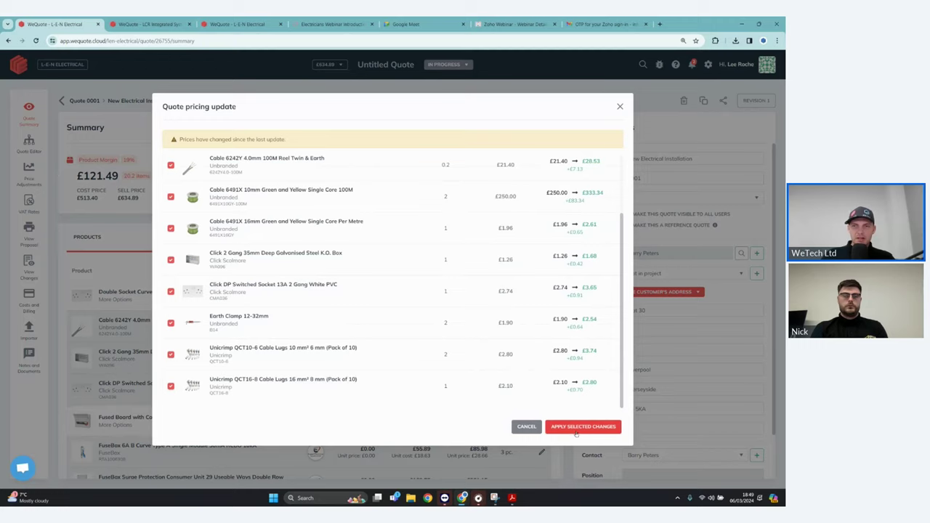
scroll(337, 254, up, 3)
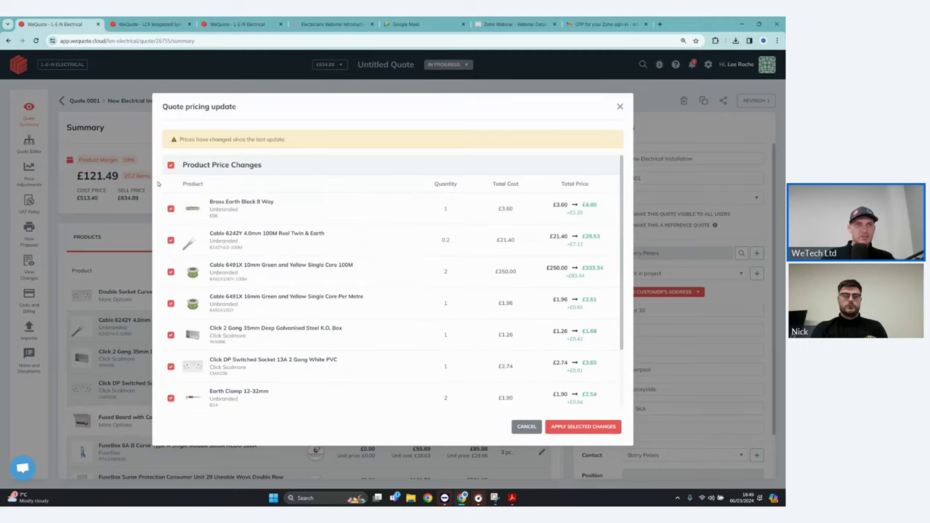
click(169, 166)
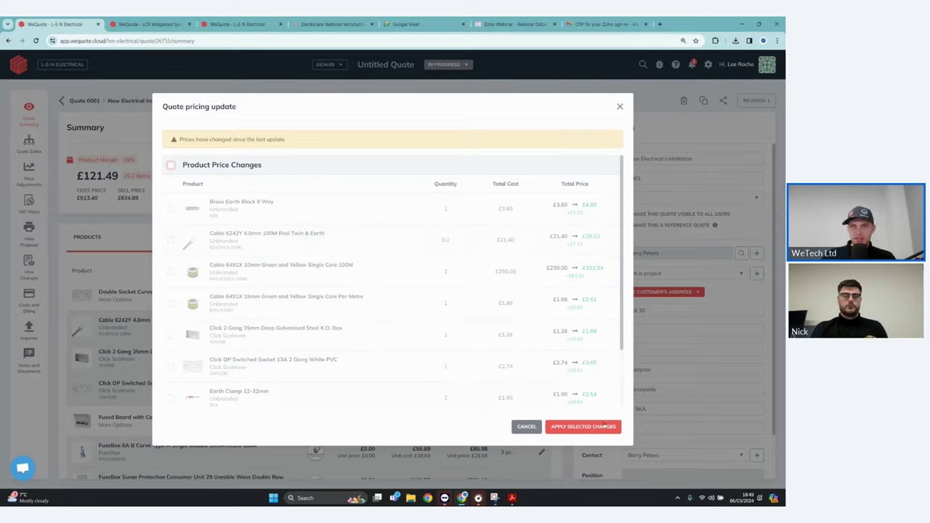
click(171, 166)
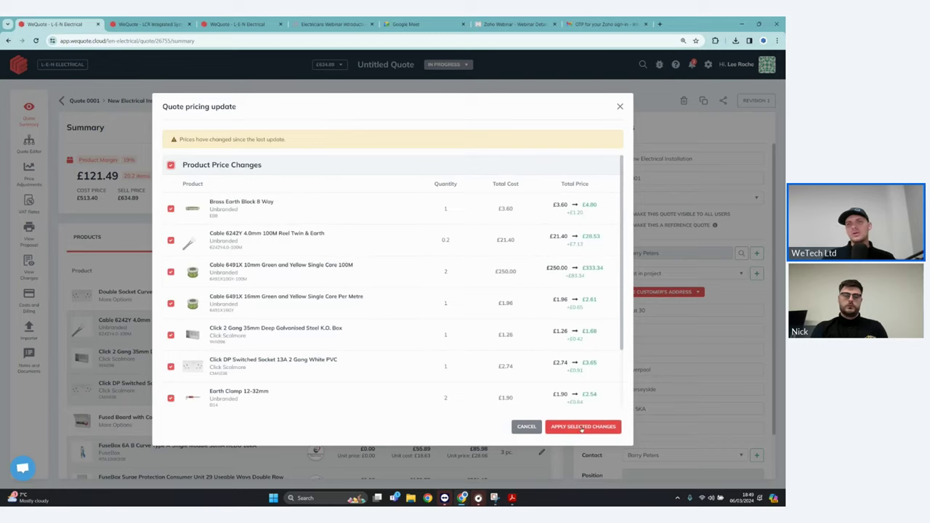
click(581, 428)
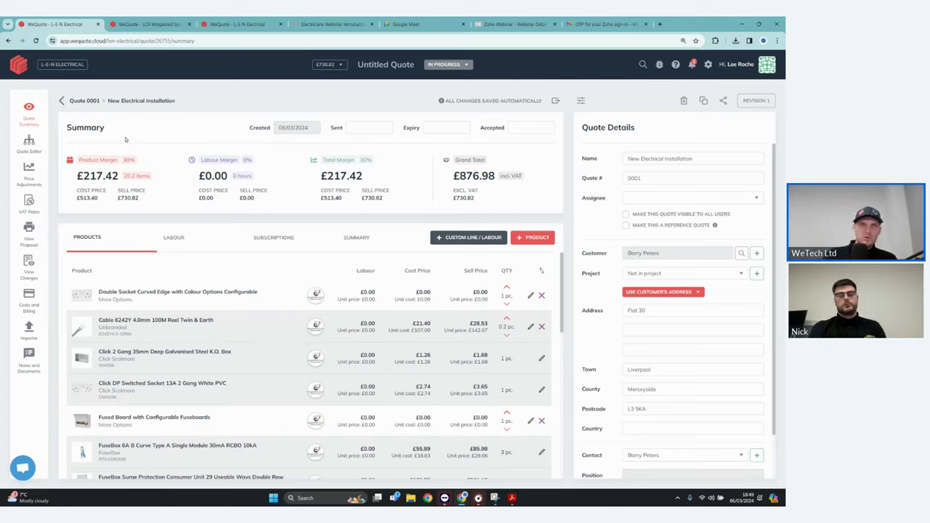
- Examine the product margin, product sell price and labour hours in the quote summary
drag(77, 159, 138, 157)
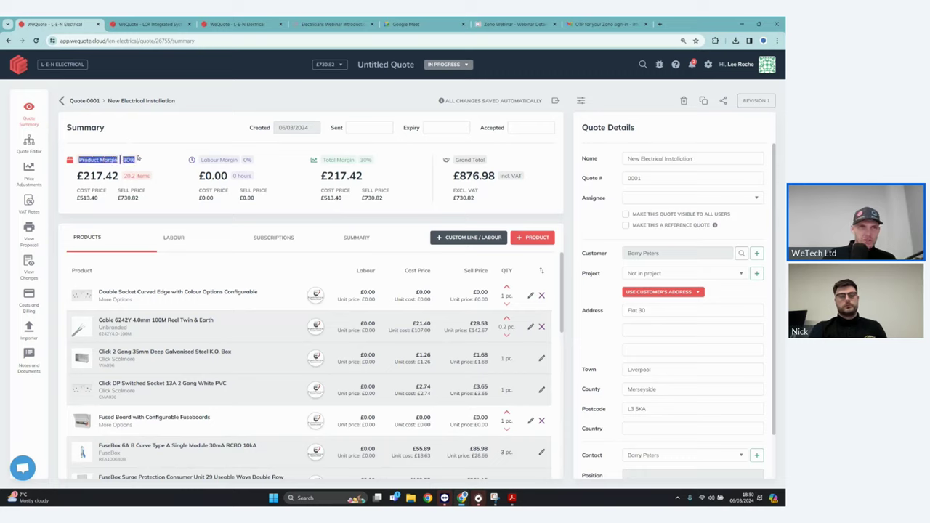
drag(76, 190, 150, 204)
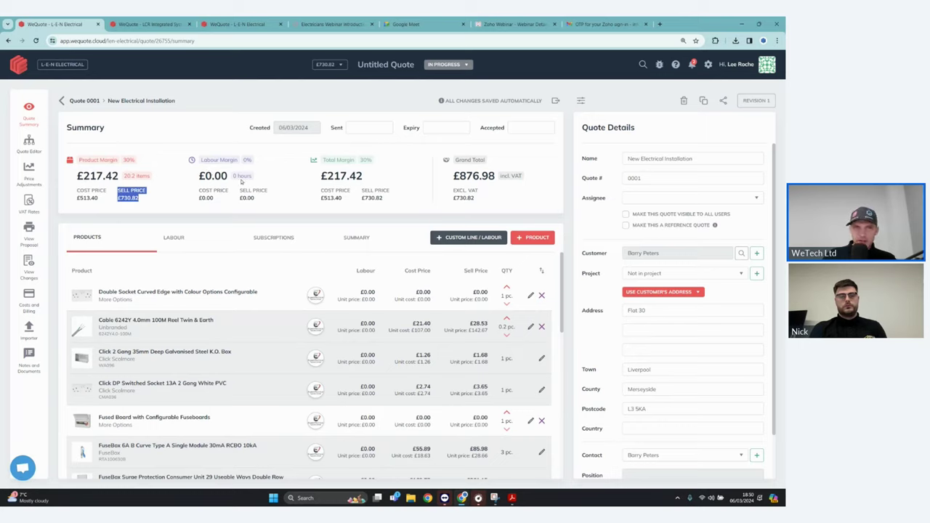
mouse_move(239, 177)
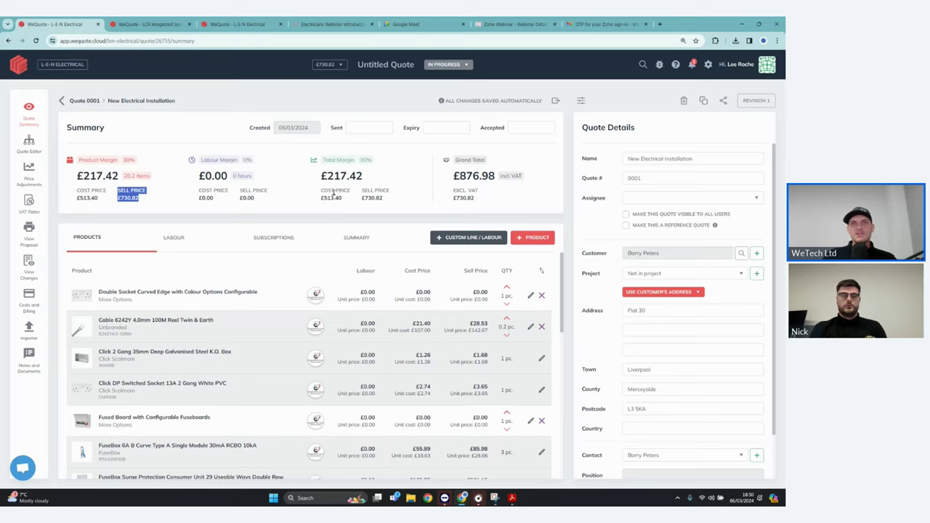
- Set the quote's sent date to 06/03/2024 and its expiry date to 30/04/2024
click(372, 128)
click(400, 199)
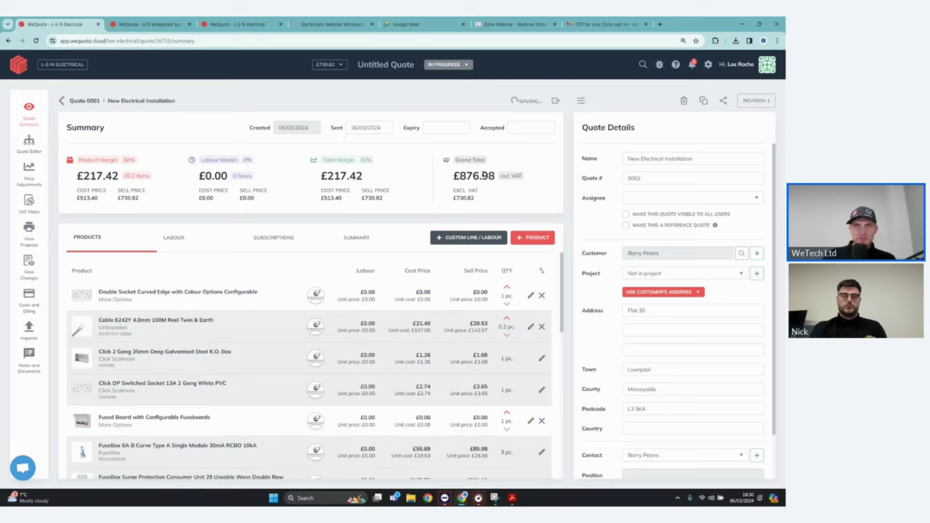
click(444, 128)
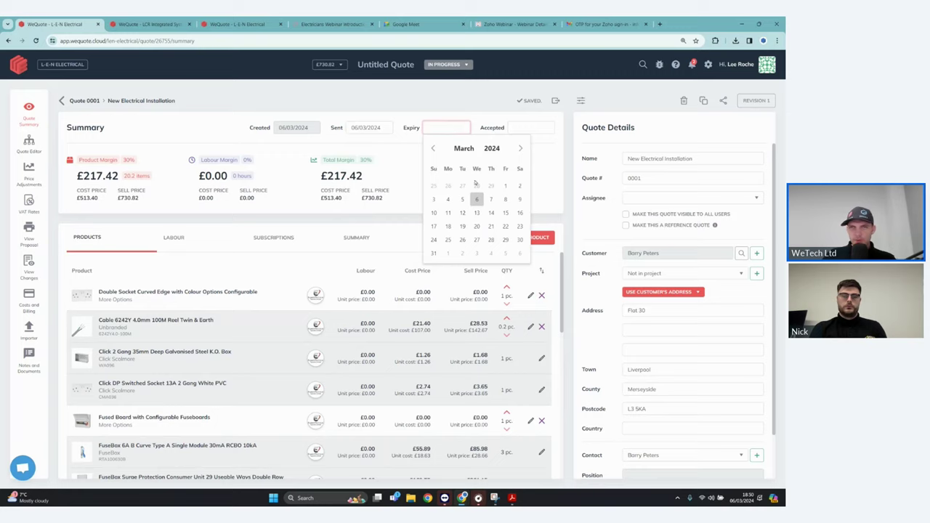
click(520, 148)
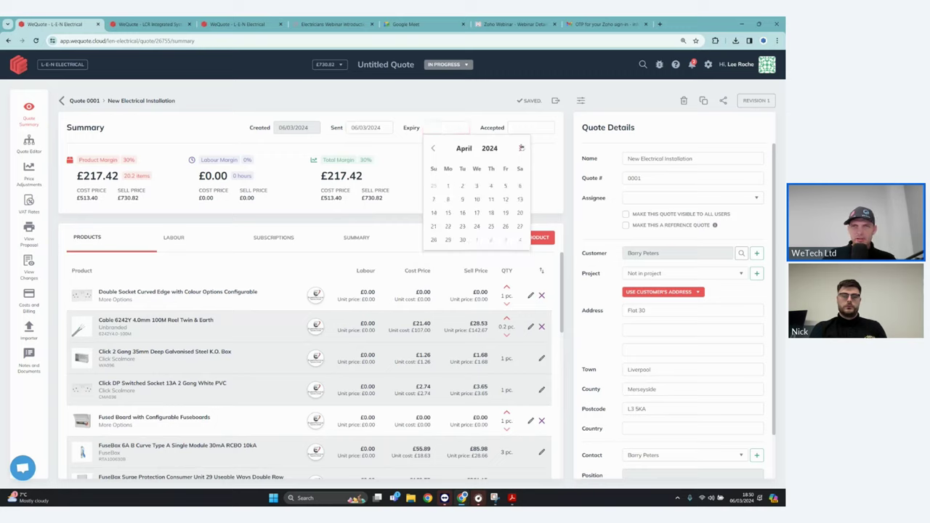
click(462, 240)
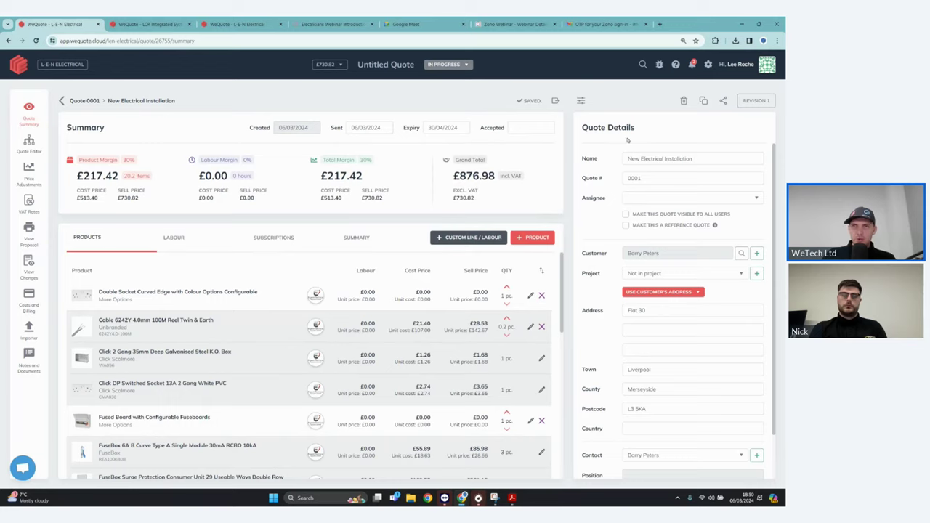
- Review the quote details, checking the quote number and the quote name without changing them
drag(581, 128, 668, 128)
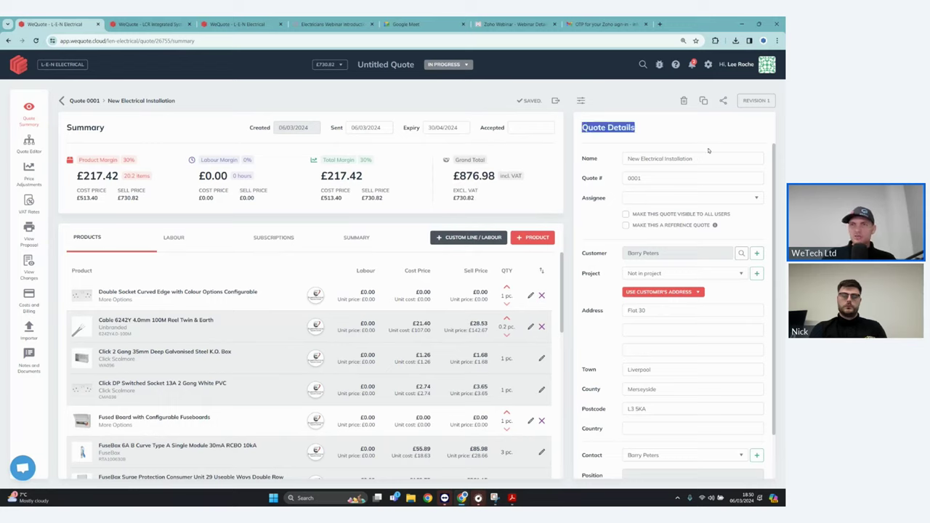
click(656, 179)
double_click(634, 179)
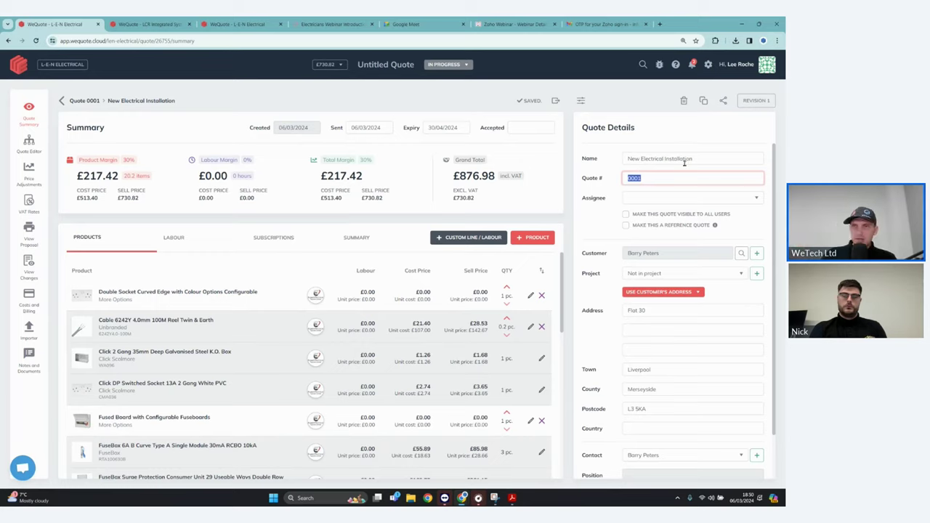
click(684, 159)
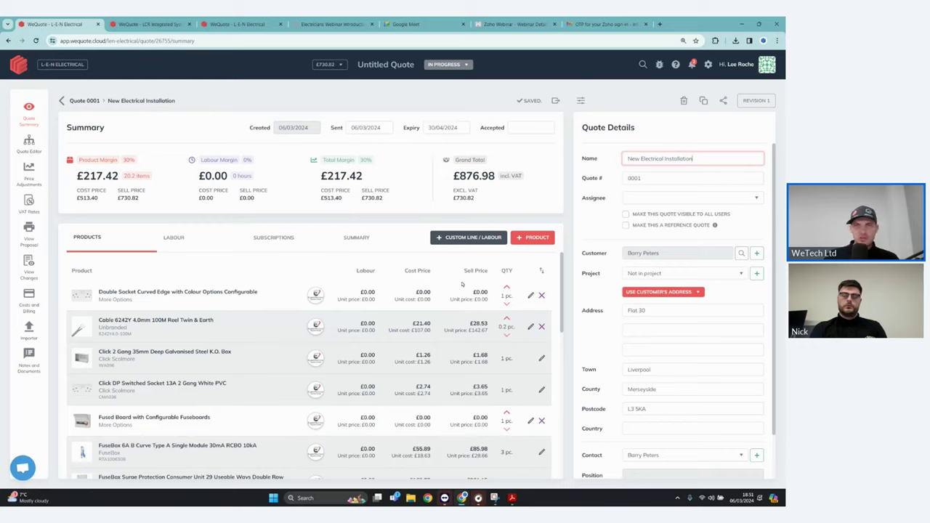
- Open Double Socket Curved Edge with Colour Options Configurable from the Expert Electrical linked catalogue's configurable products
click(534, 242)
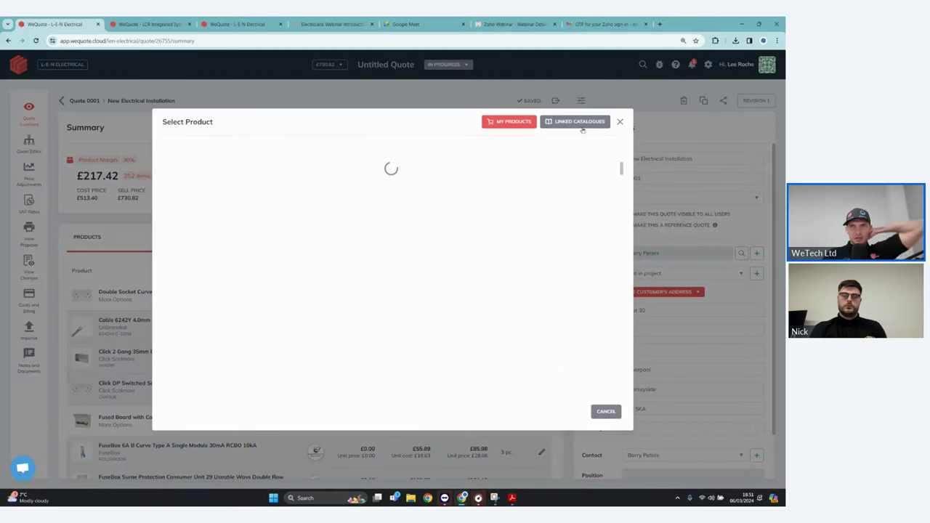
click(581, 123)
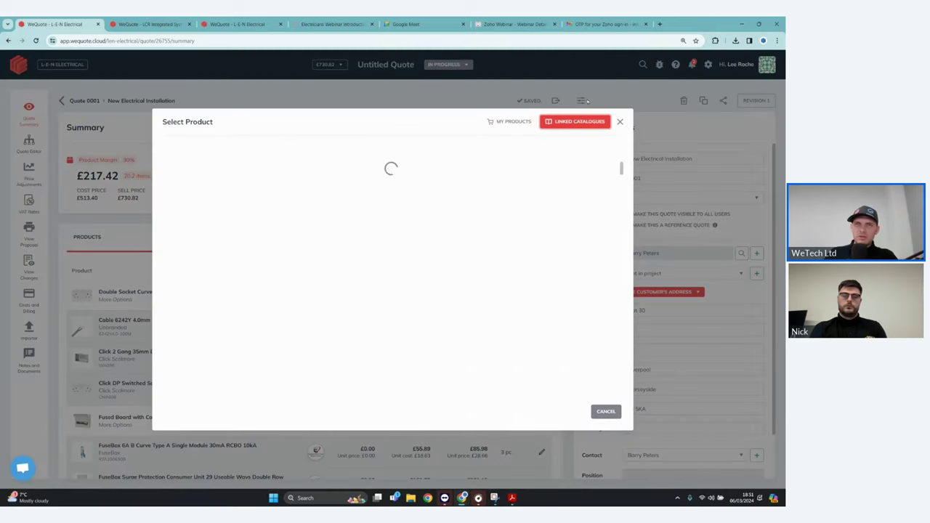
click(542, 151)
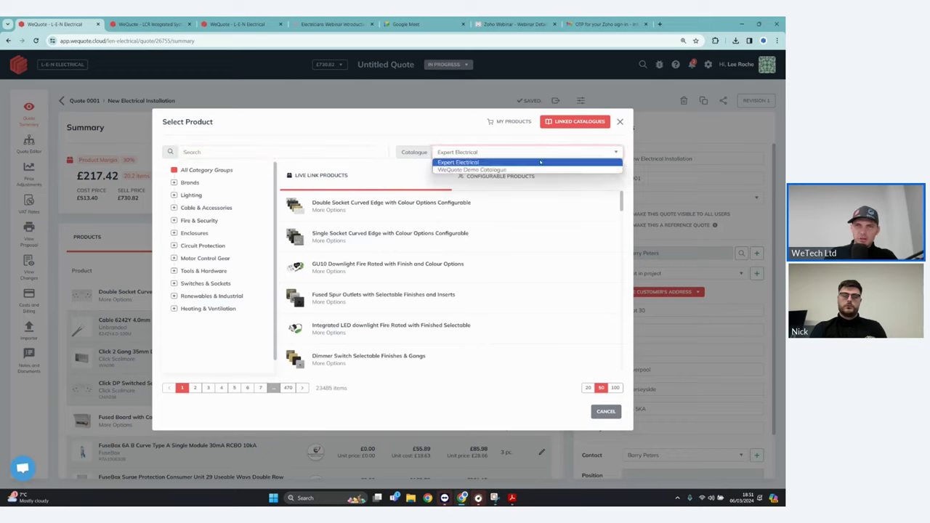
click(540, 162)
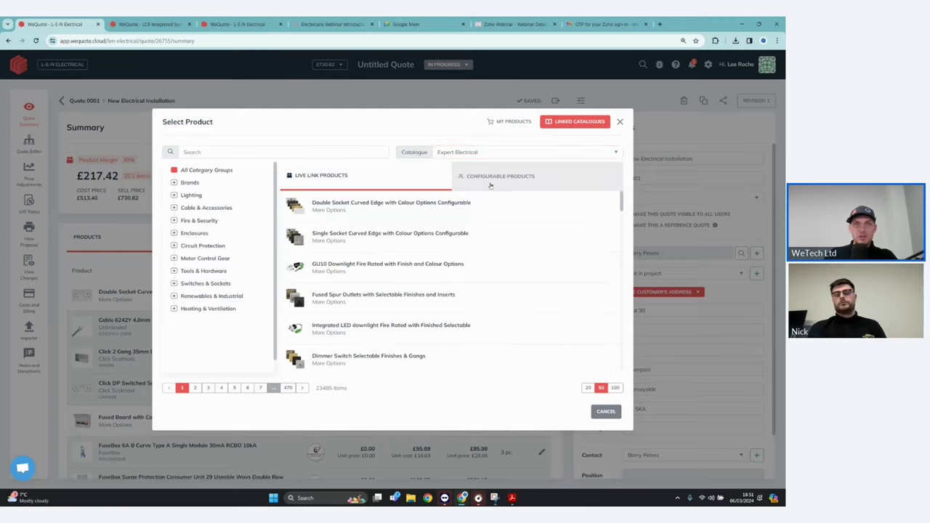
click(497, 181)
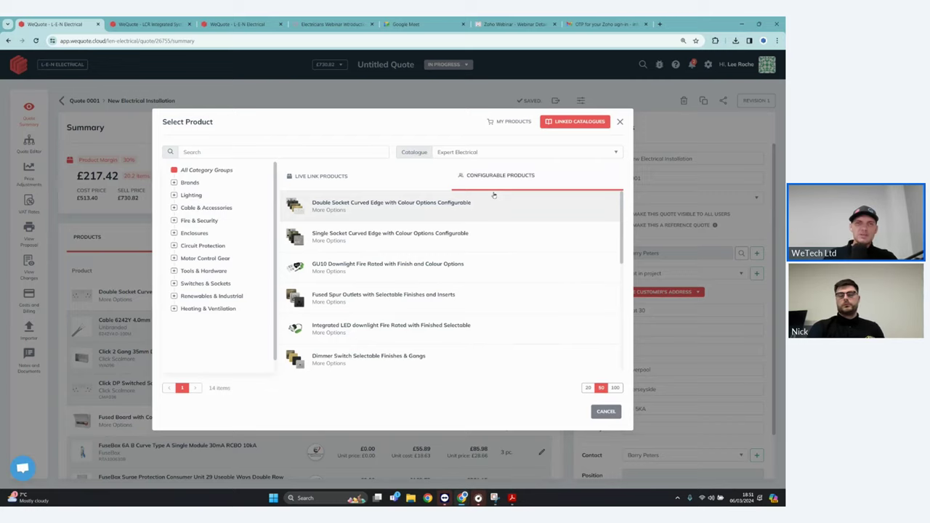
click(359, 210)
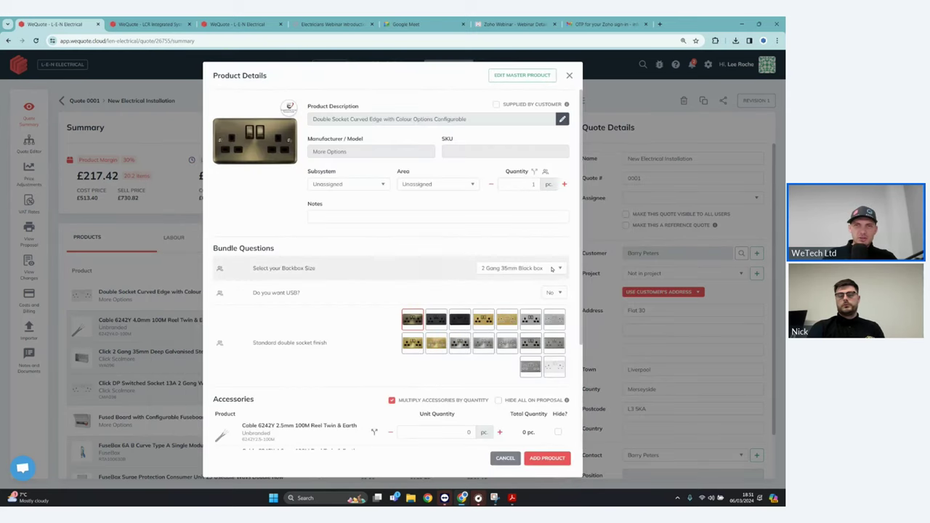
- Configure the double socket with a 2 Gang 35mm Dry Lining Box, USB and a gold-coloured USB socket finish
click(551, 269)
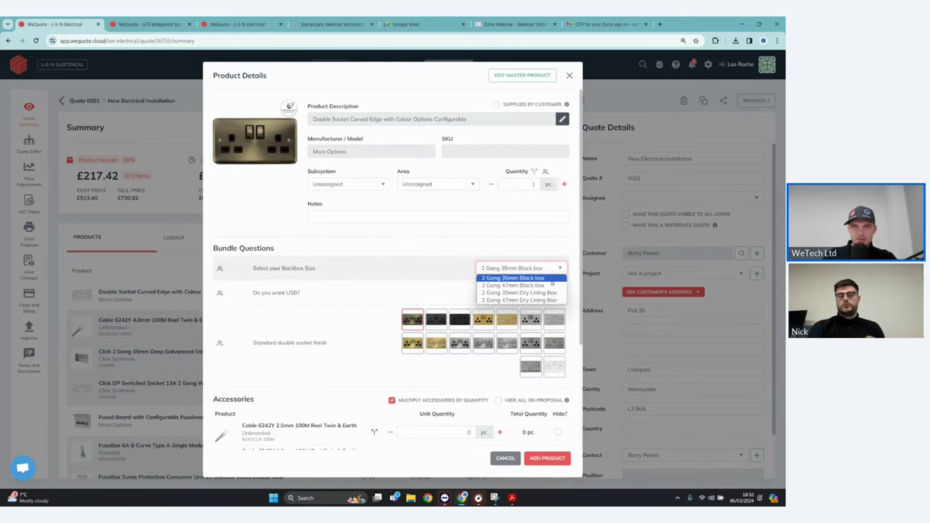
click(553, 292)
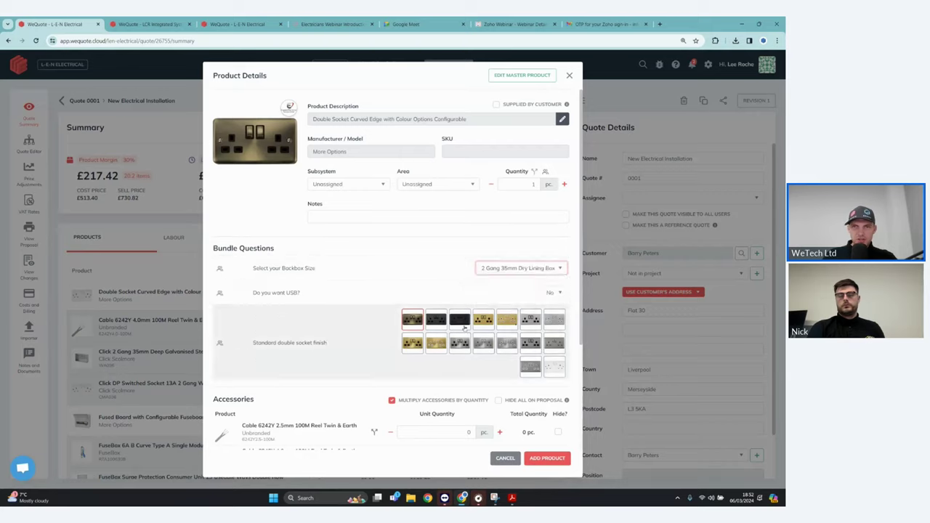
click(555, 366)
click(553, 293)
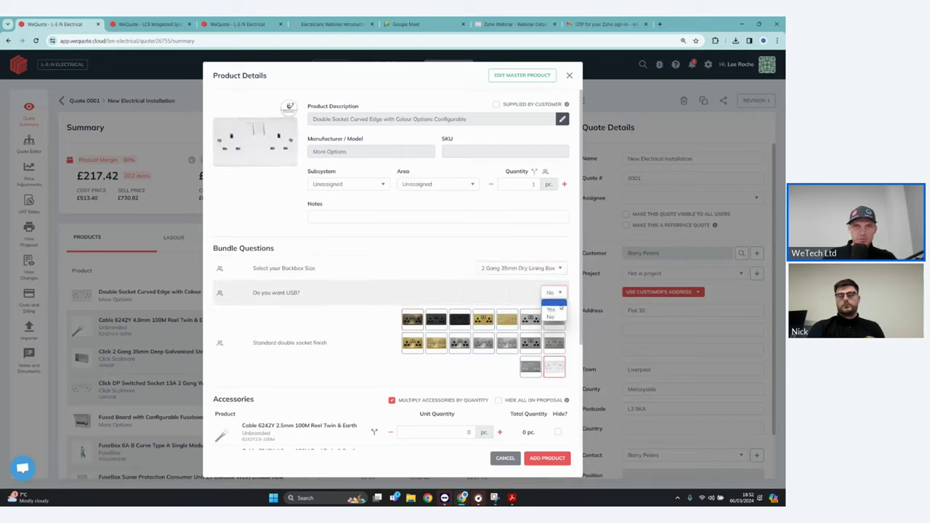
click(558, 311)
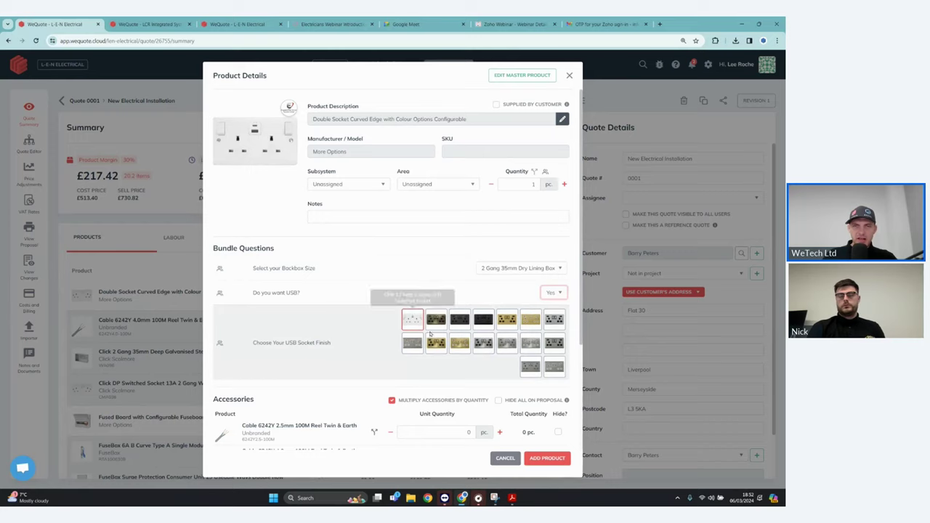
click(460, 343)
- Set the unit quantity of the Cable 6242Y 2.5mm accessory to 2, review the socket's configuration and close it without adding the product
scroll(483, 356, down, 1)
click(481, 355)
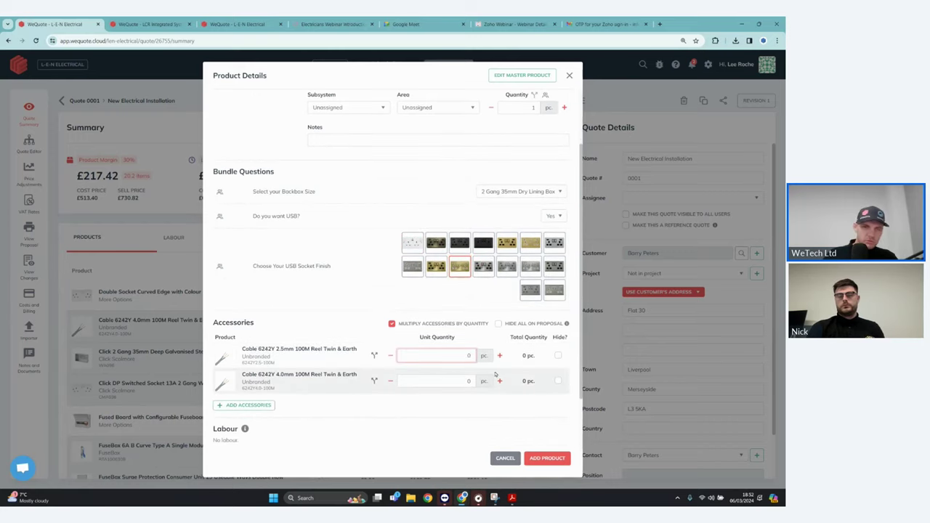
text(02)
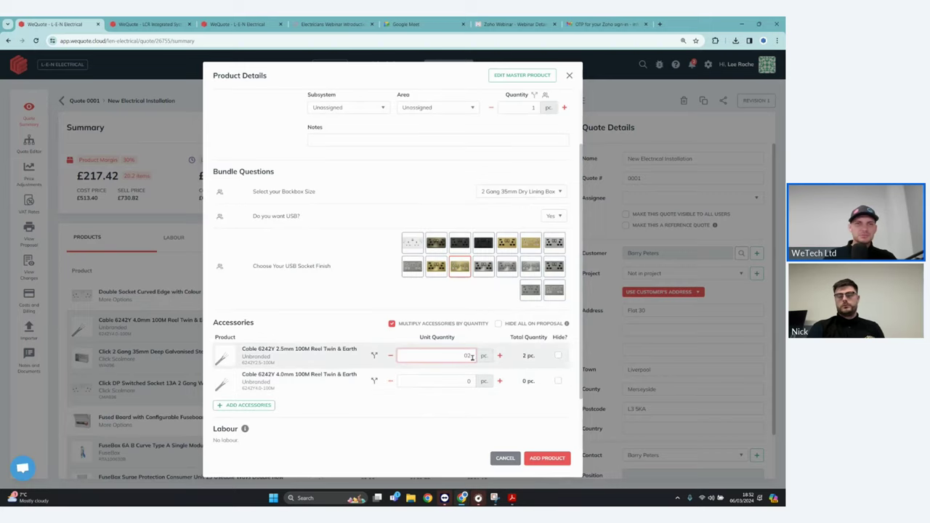
scroll(524, 407, down, 1)
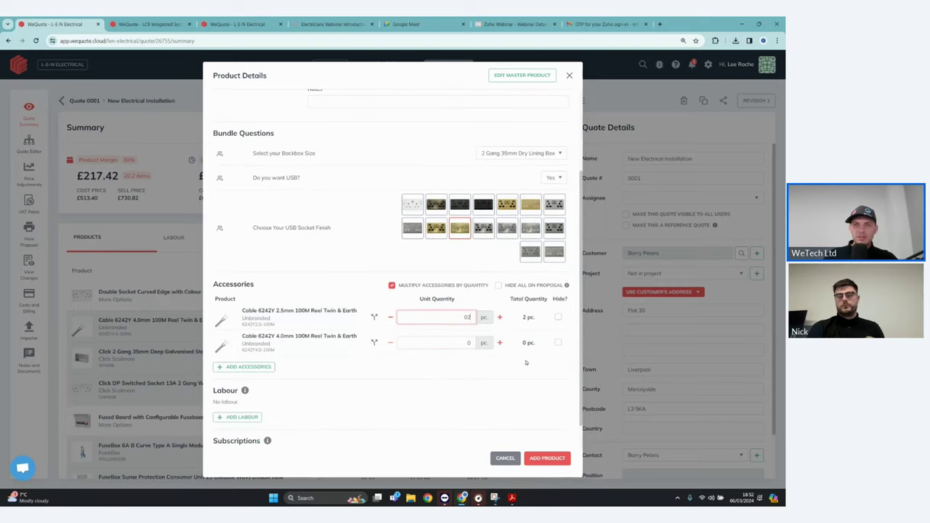
scroll(518, 337, up, 2)
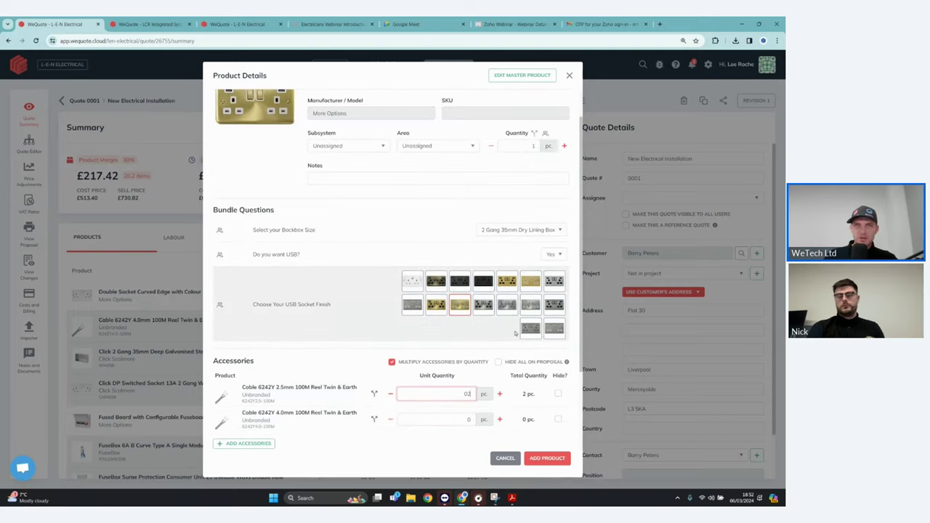
scroll(515, 333, up, 1)
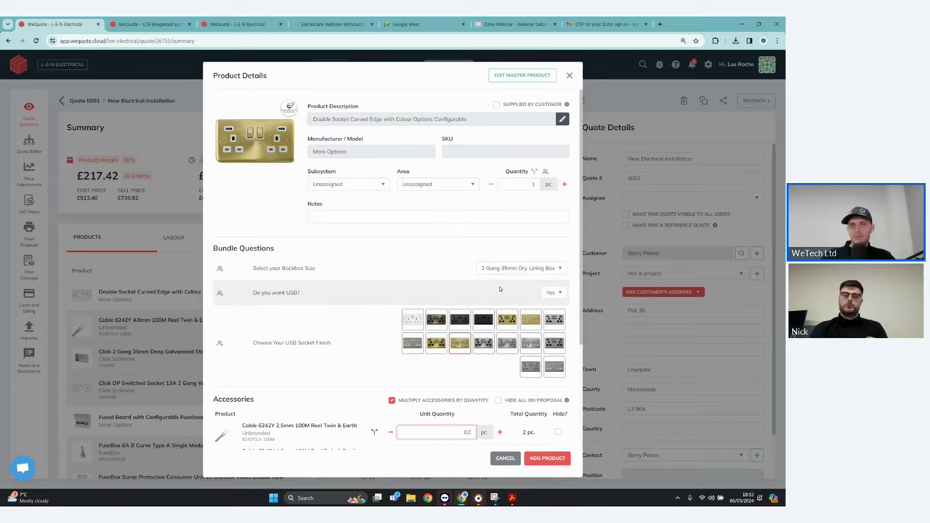
key(Escape)
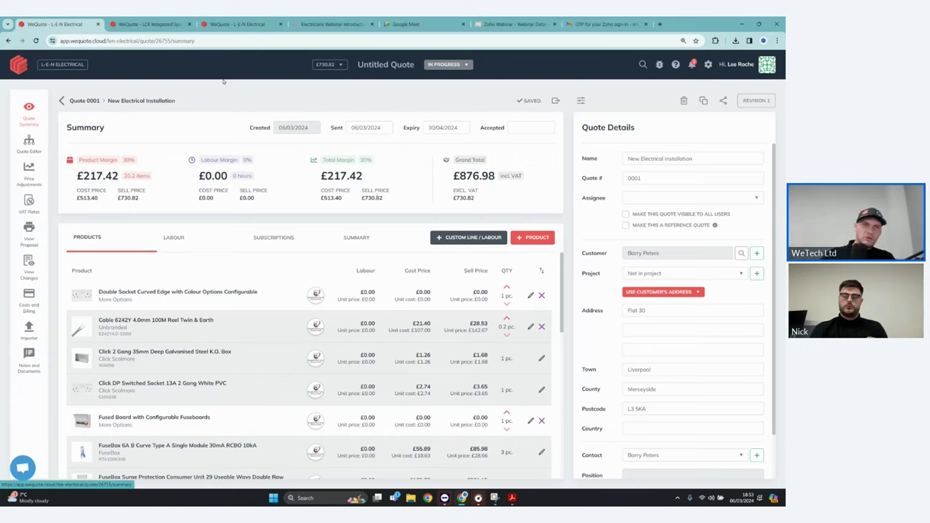
- Open the quote editor and examine the Residential Electrical Installation system, the list of areas and the Ground Floor products
click(36, 154)
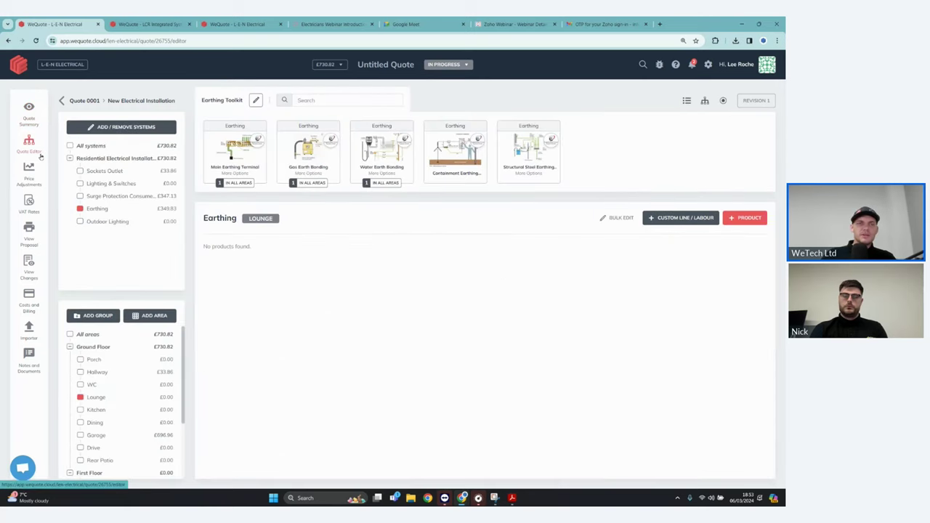
click(70, 159)
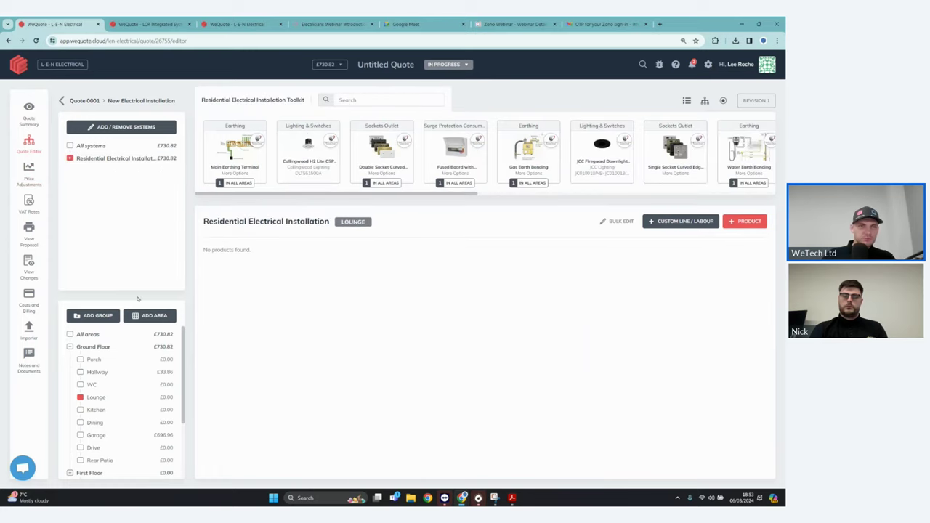
scroll(181, 348, down, 1)
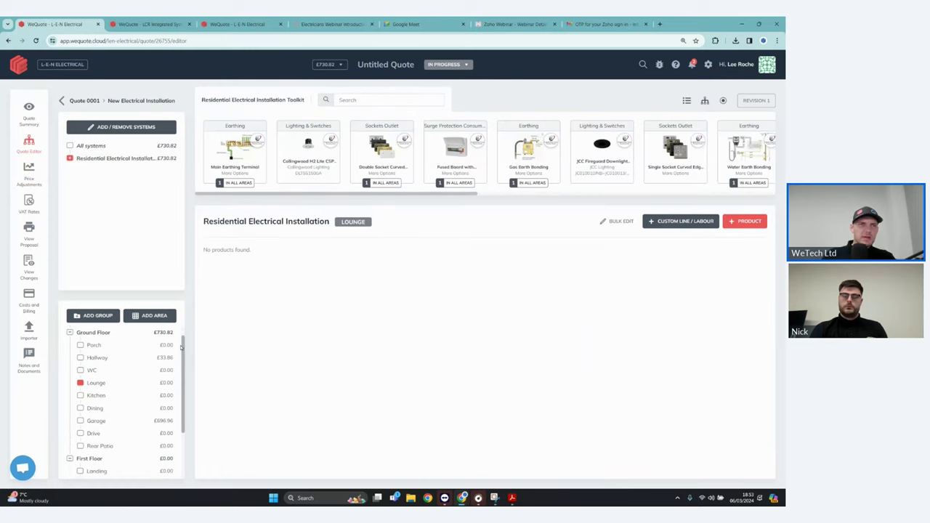
scroll(181, 348, up, 1)
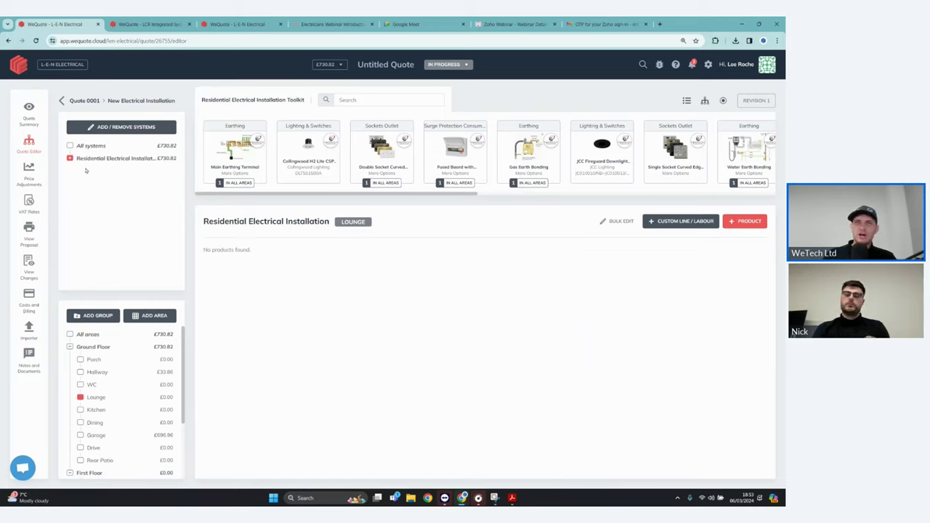
click(138, 346)
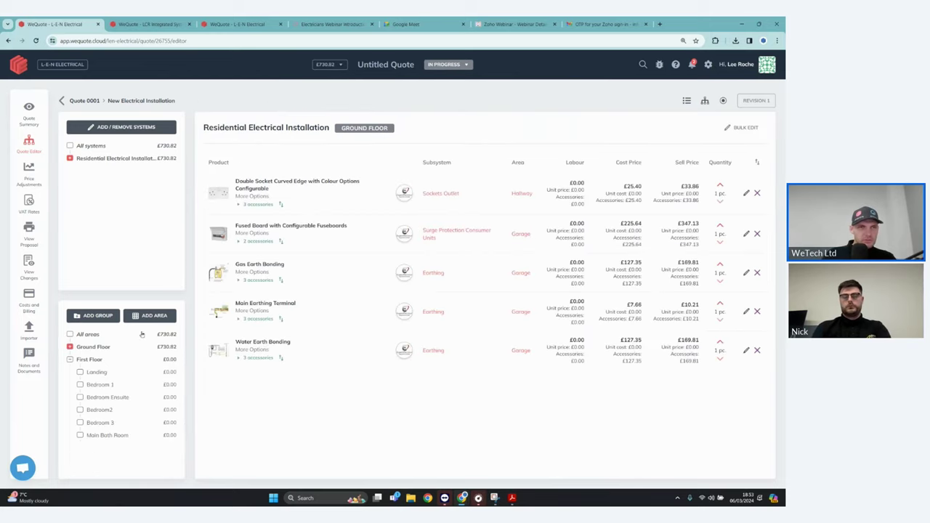
- Delete the First Floor group and all its associated areas from the quote
click(70, 361)
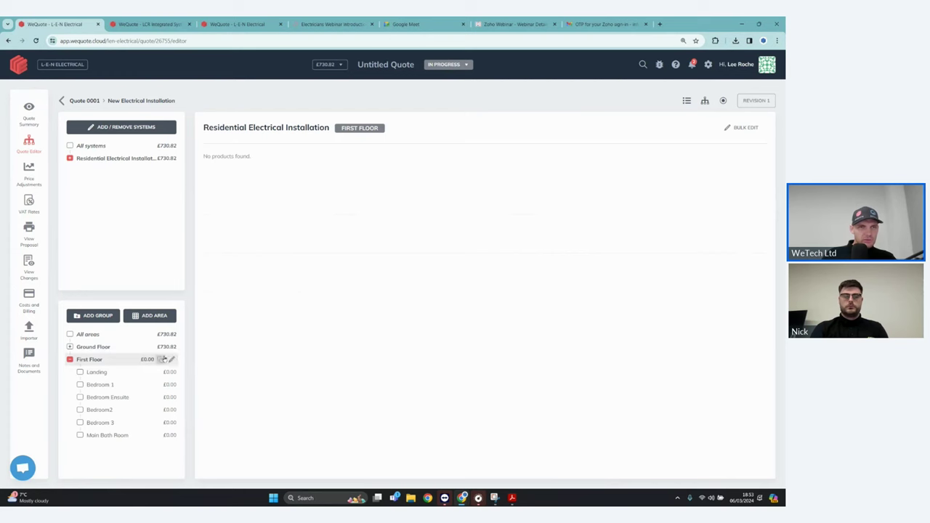
click(172, 359)
click(229, 347)
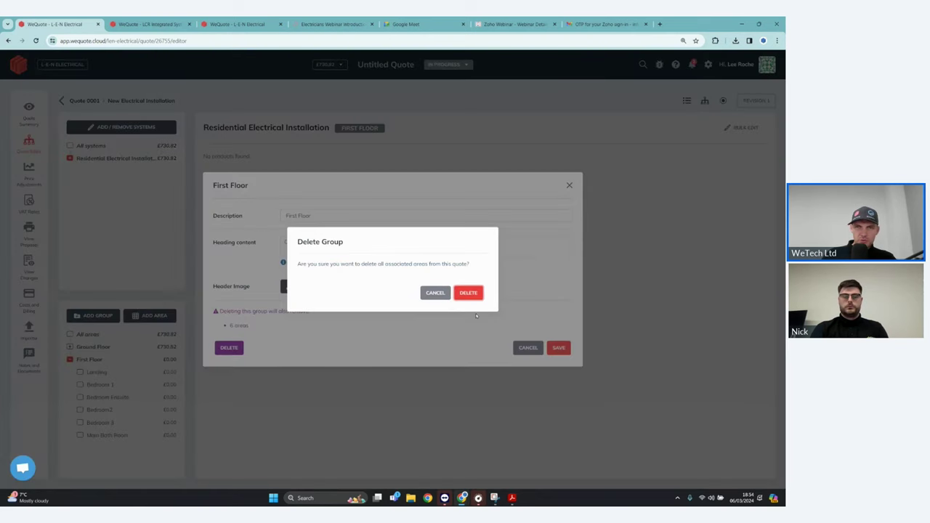
click(469, 294)
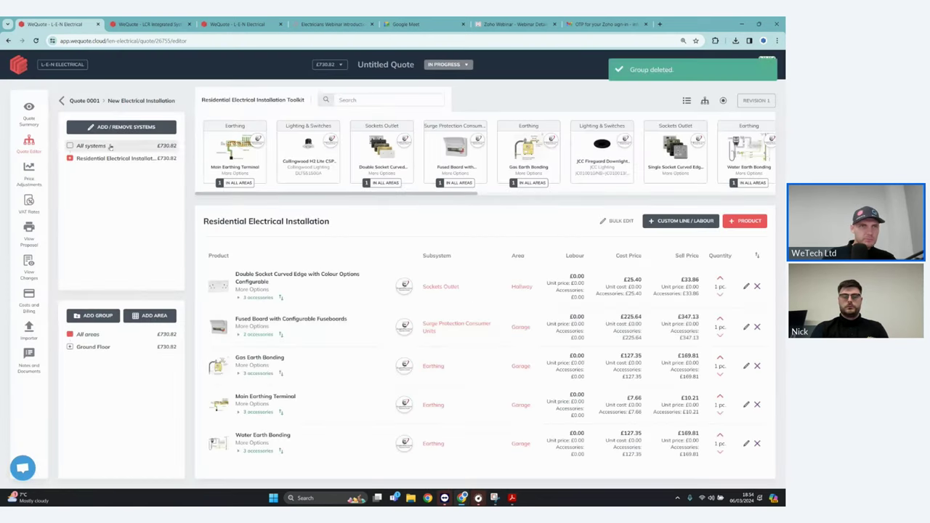
- Add the Intruder Alarm system with all its subsystems to the quote and update the quote's systems
click(111, 130)
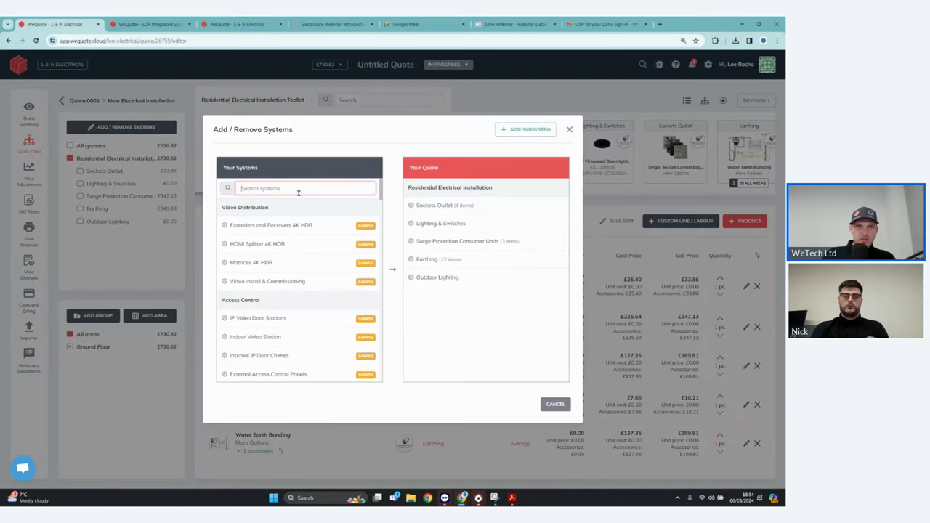
scroll(301, 231, down, 1)
scroll(291, 218, up, 1)
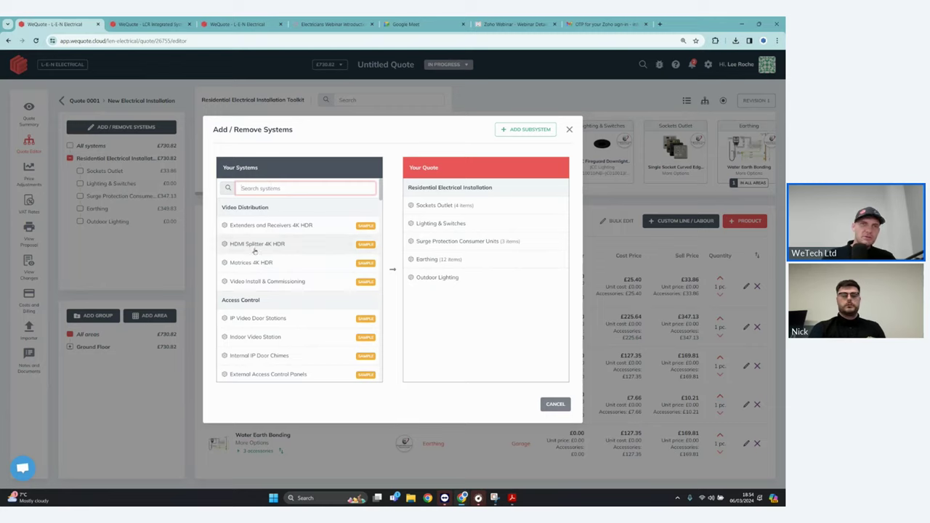
scroll(258, 243, down, 3)
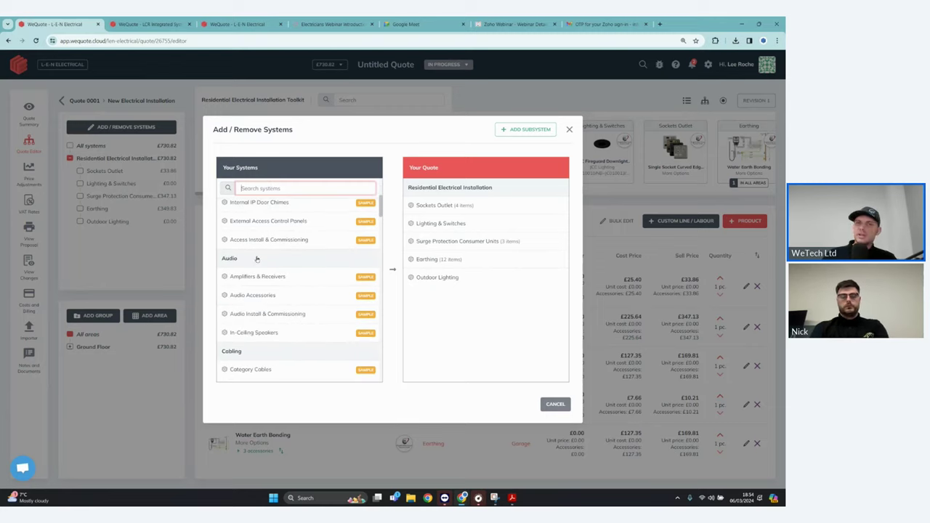
scroll(258, 251, down, 2)
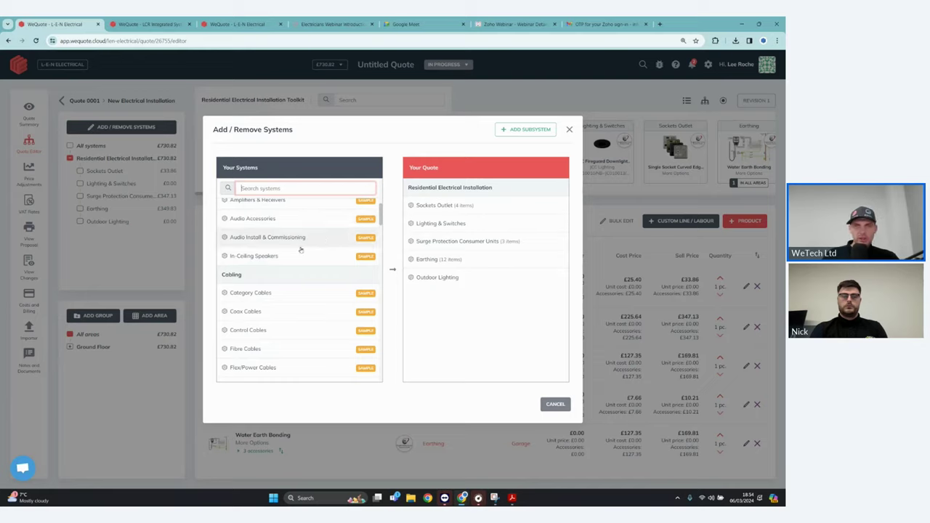
scroll(304, 275, down, 3)
scroll(304, 277, down, 5)
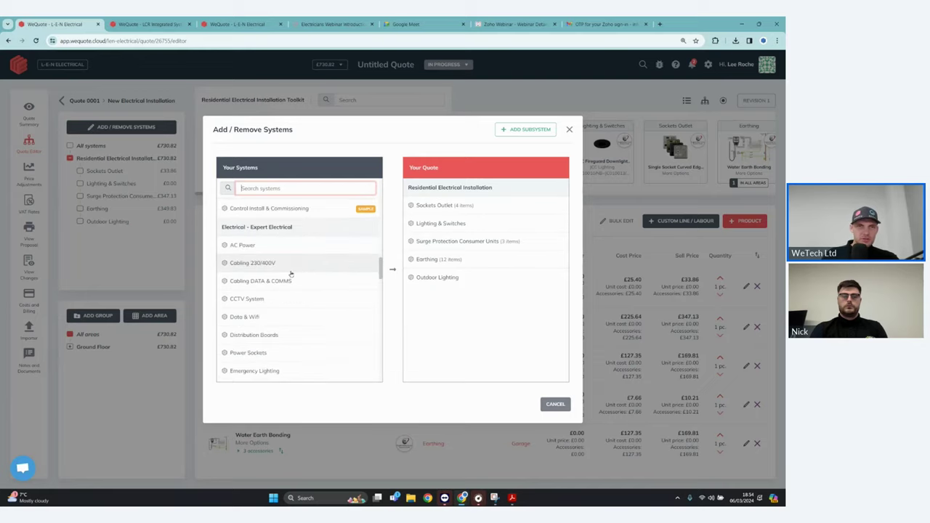
scroll(282, 242, down, 2)
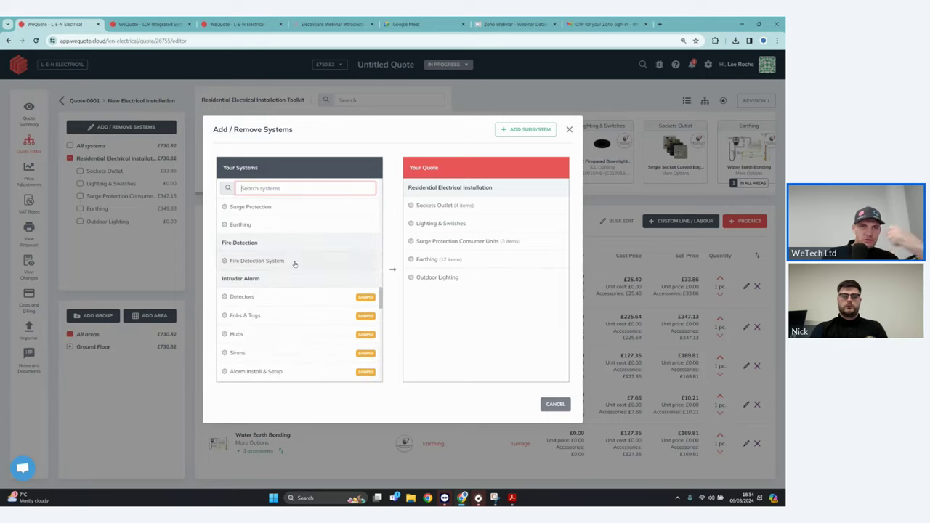
scroll(298, 258, down, 2)
scroll(297, 257, down, 2)
scroll(299, 253, up, 3)
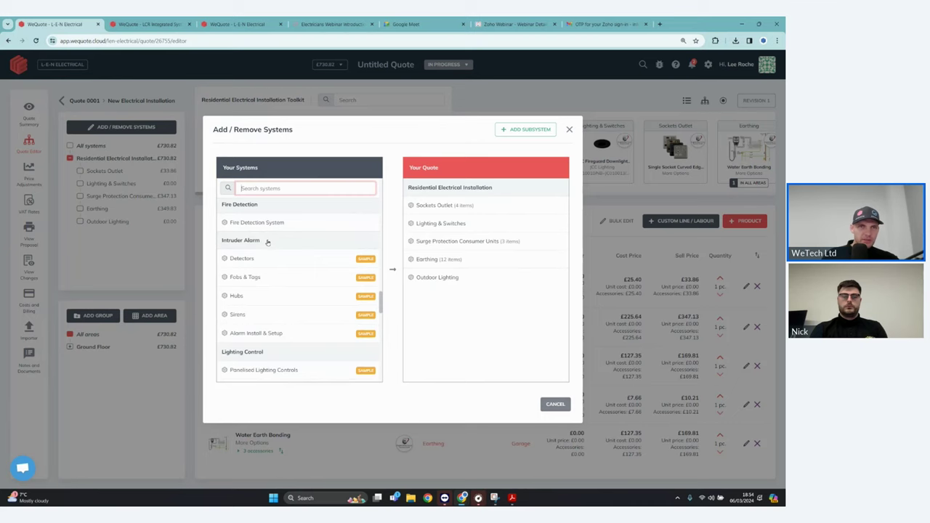
click(267, 242)
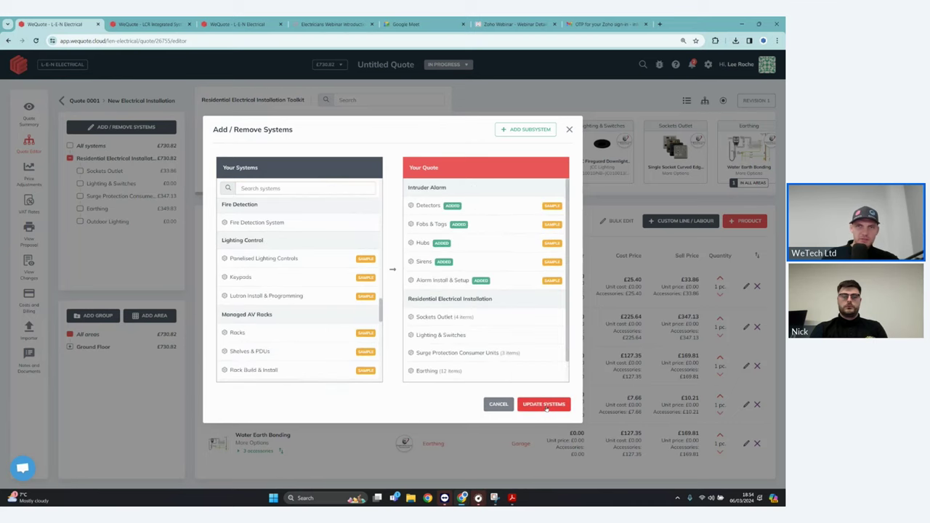
click(544, 405)
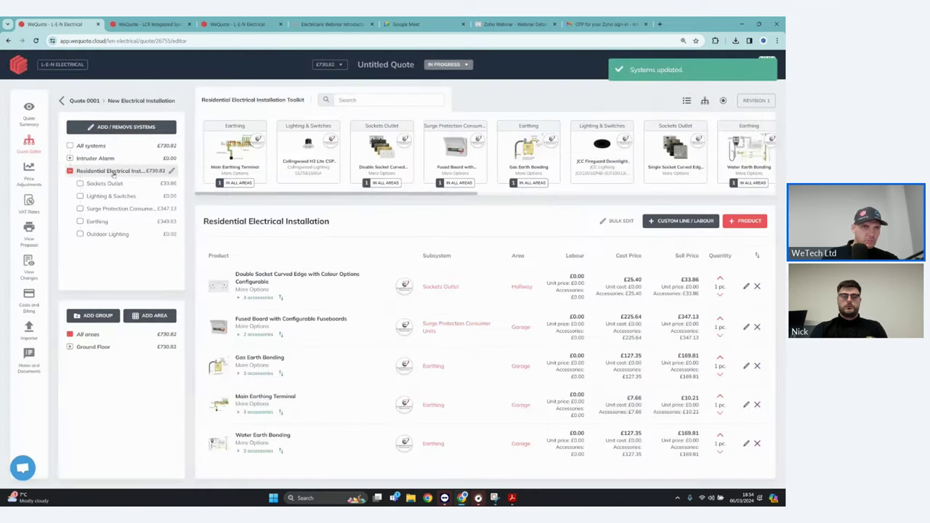
- Look through the toolkits of the Intruder Alarm subsystems Fobs & Tags, Alarm Install & Setup and Detectors
click(79, 158)
click(102, 184)
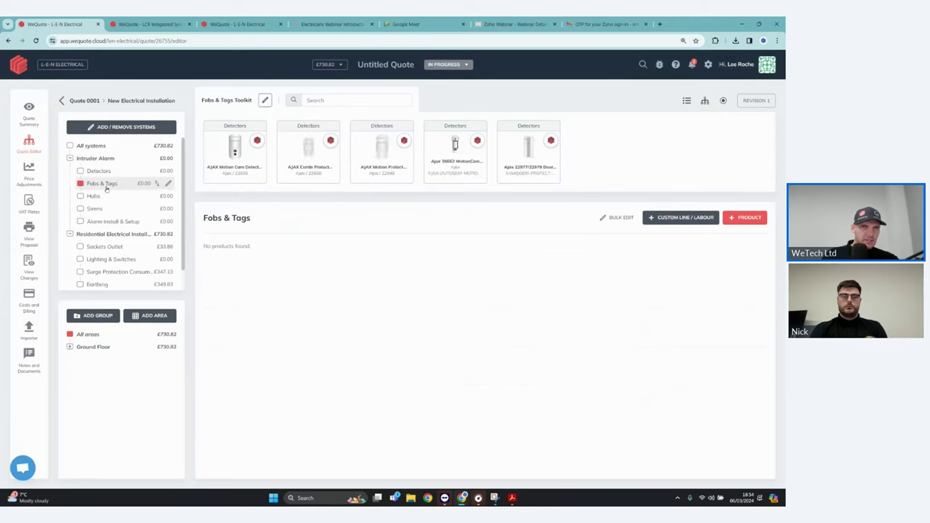
click(112, 221)
click(99, 171)
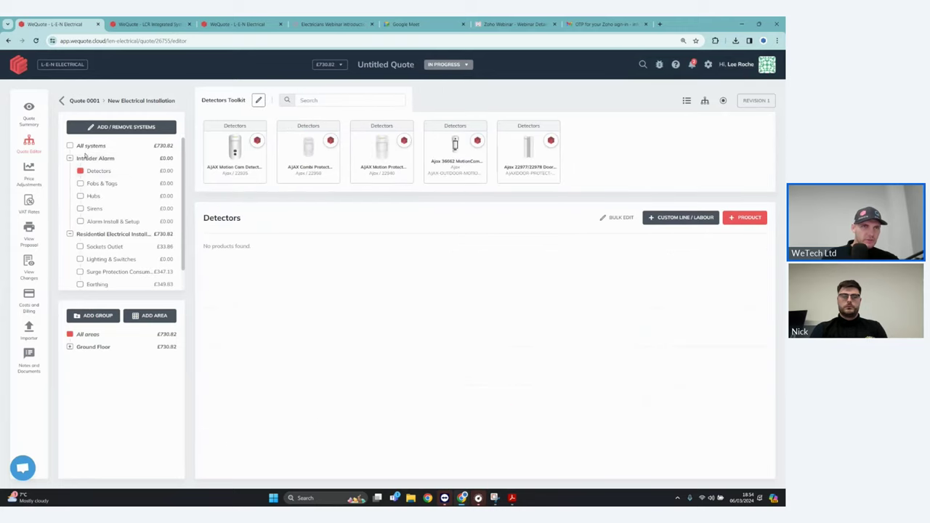
click(70, 159)
- Remove the Intruder Alarm system from the quote and update the quote's systems
click(131, 129)
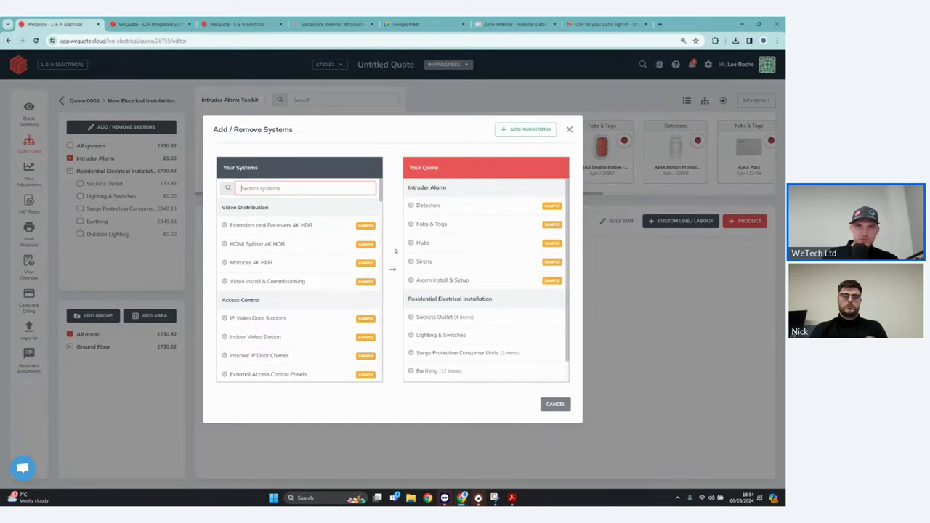
scroll(494, 276, down, 2)
scroll(460, 207, up, 2)
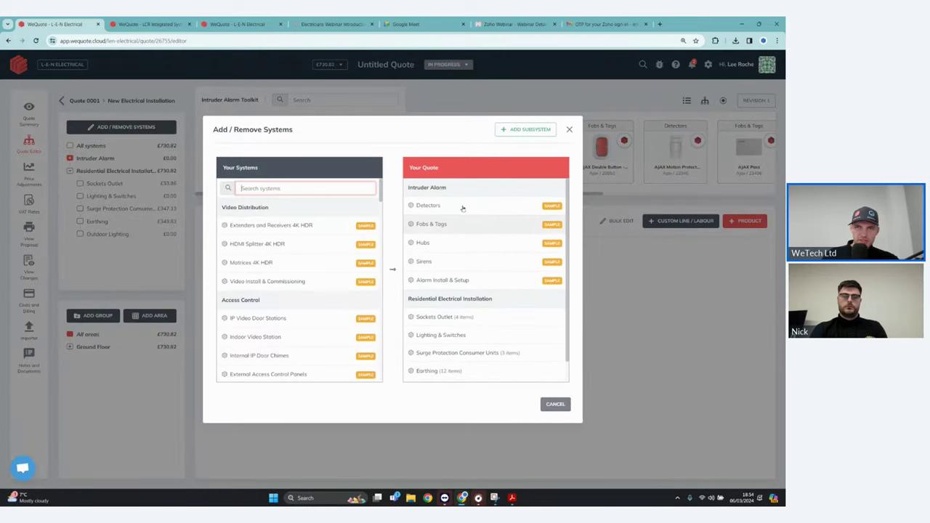
click(462, 187)
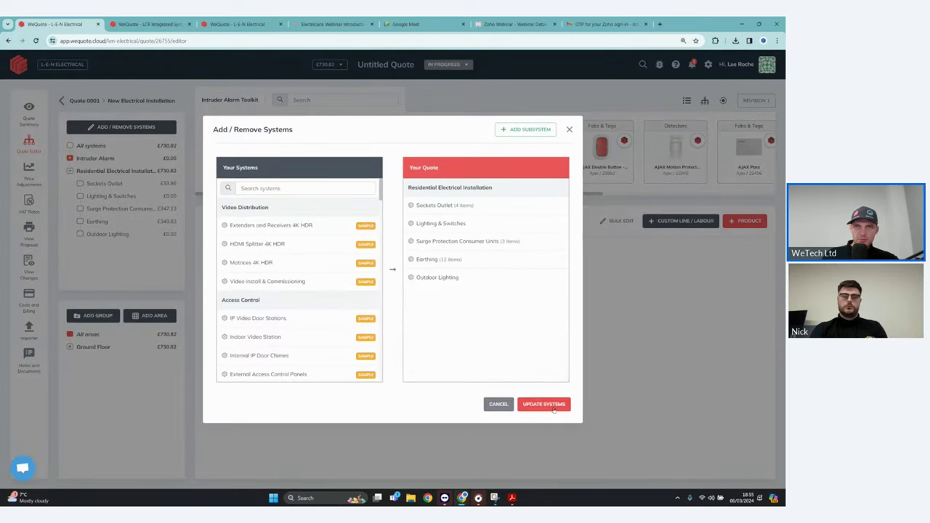
click(555, 407)
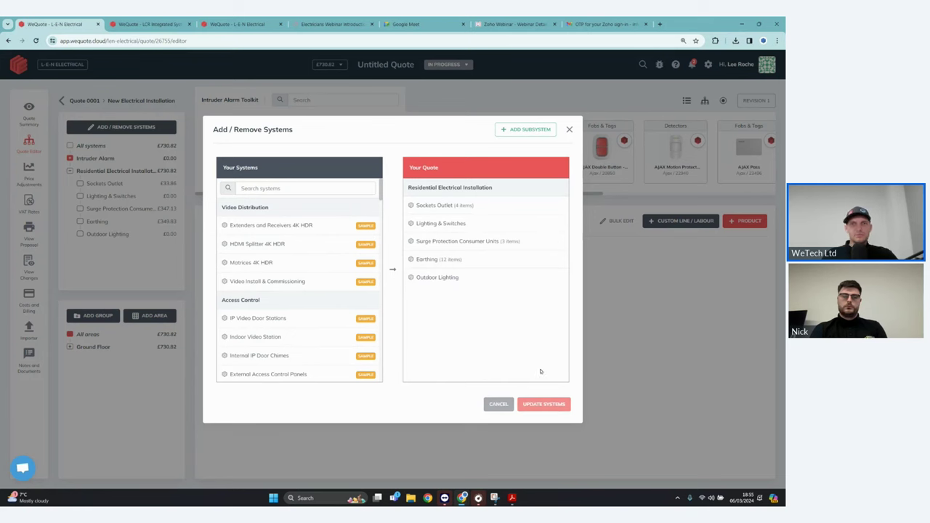
click(545, 404)
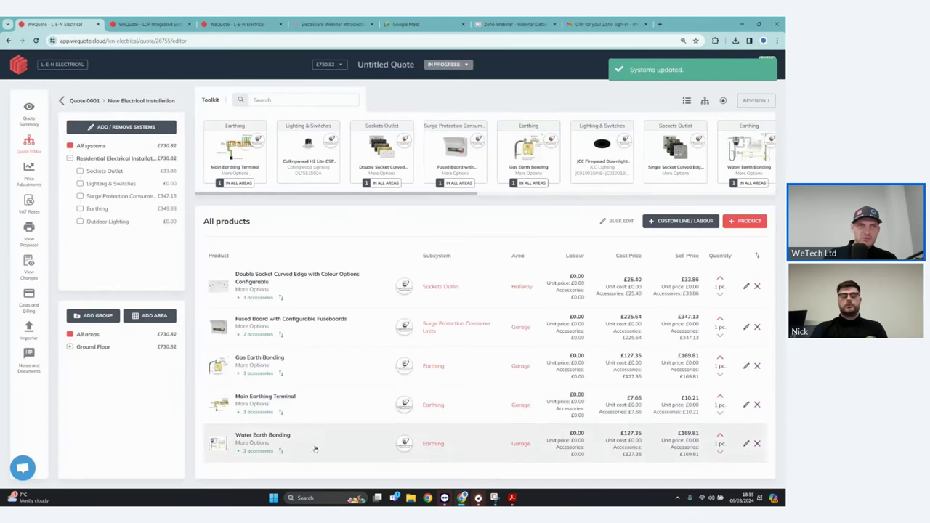
- Review each Residential Electrical Installation subsystem from Sockets Outlet to Outdoor Lighting, and the areas inside the Ground Floor group
click(103, 171)
click(118, 185)
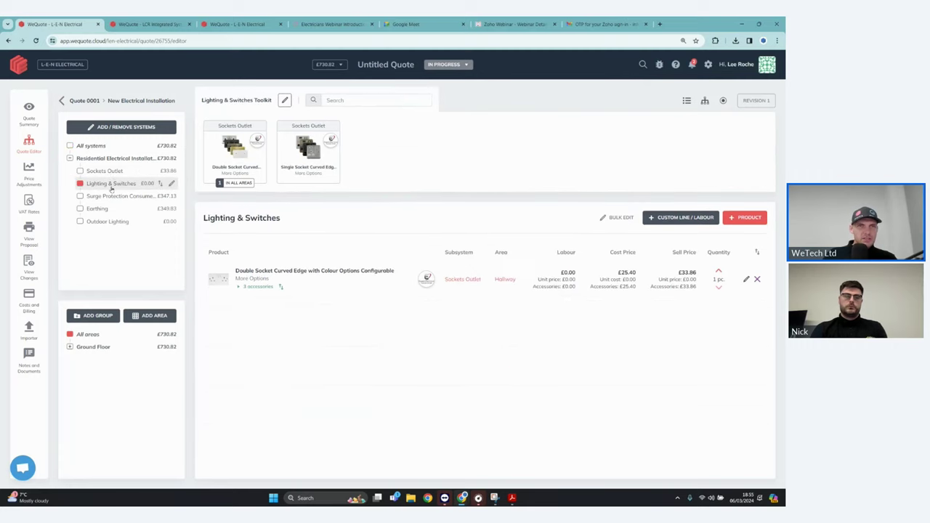
click(120, 199)
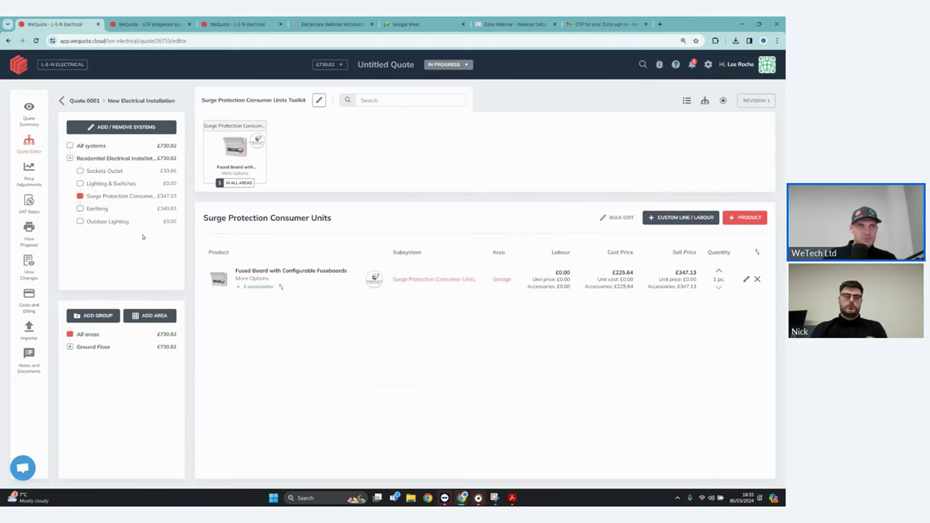
click(118, 210)
click(107, 220)
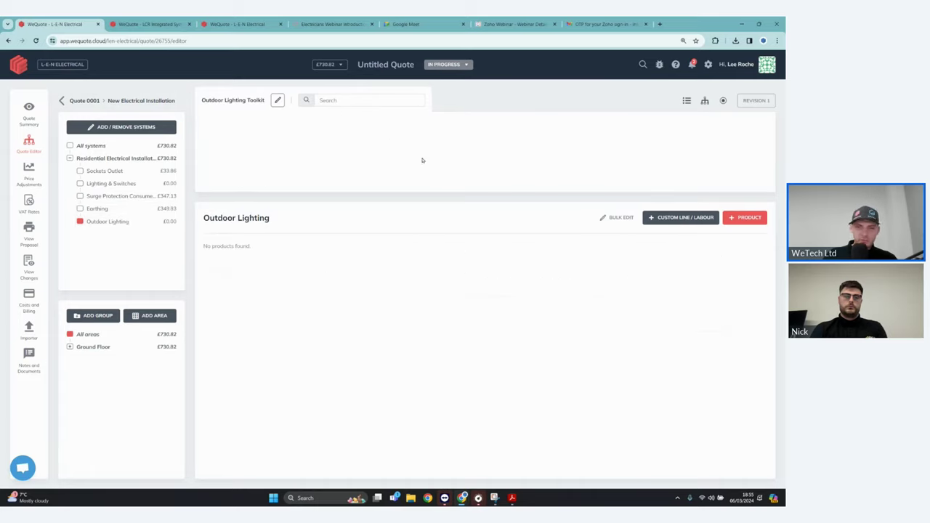
click(70, 347)
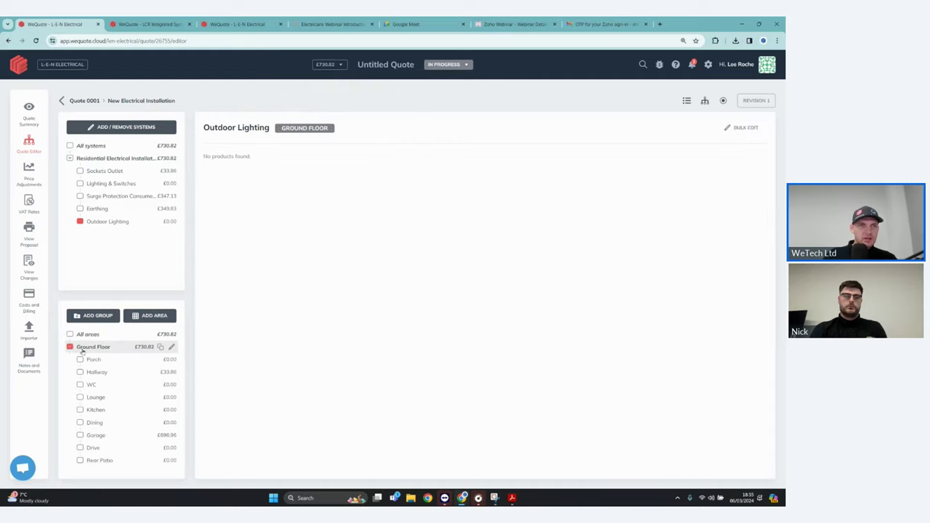
click(83, 348)
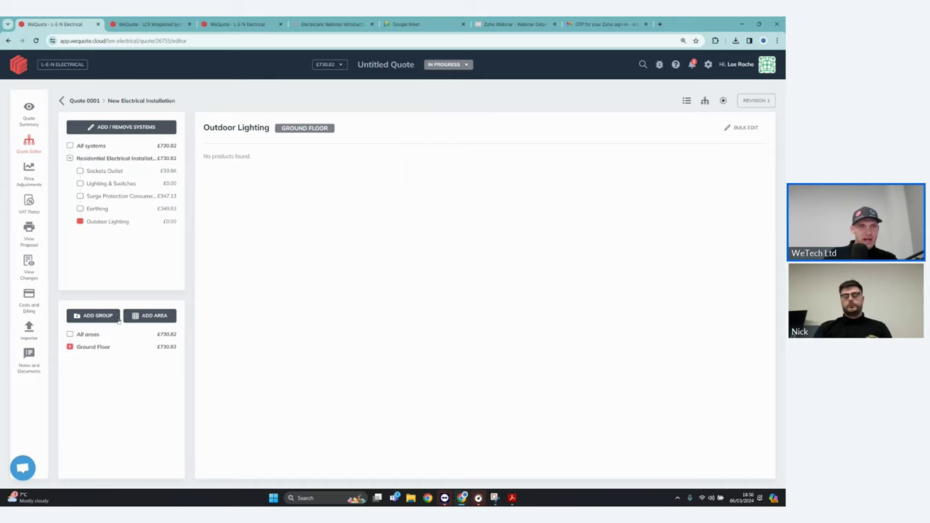
- Create a new area group named First Floor in the quote
click(111, 317)
text(F)
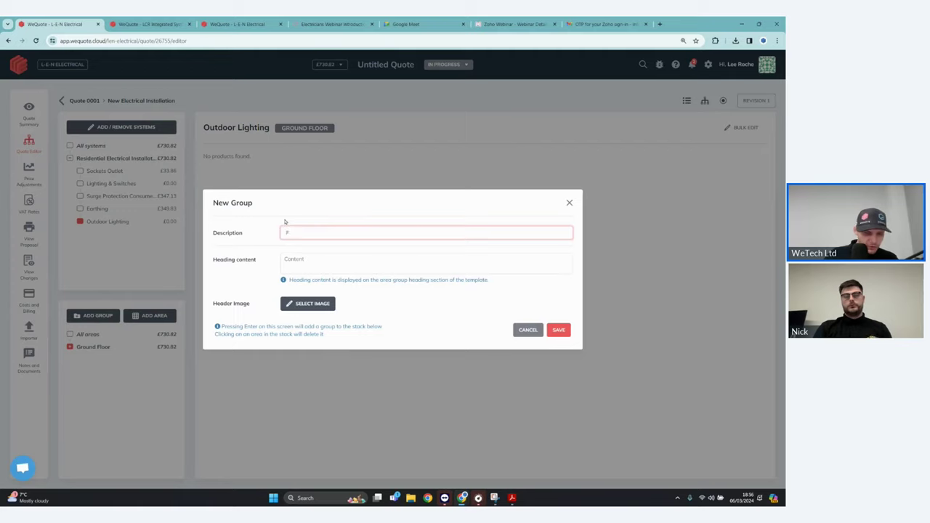
text(irst Floor)
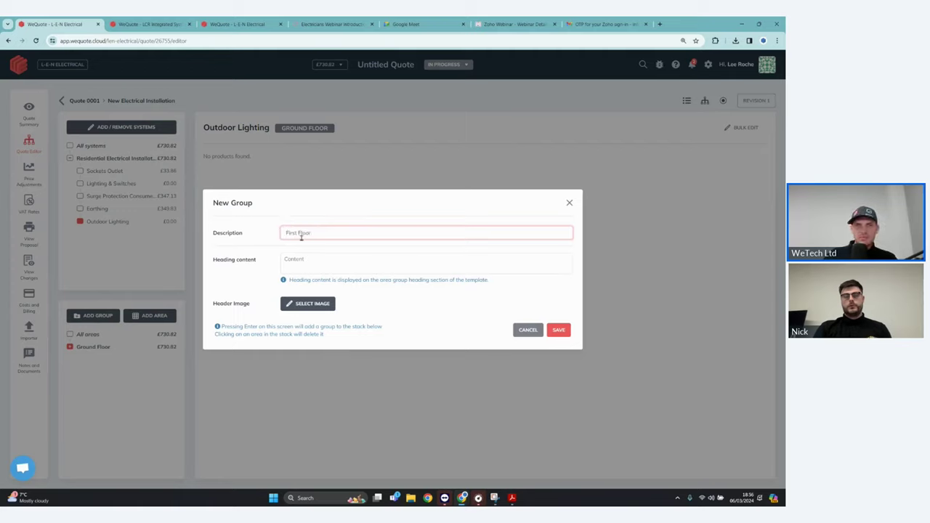
click(559, 330)
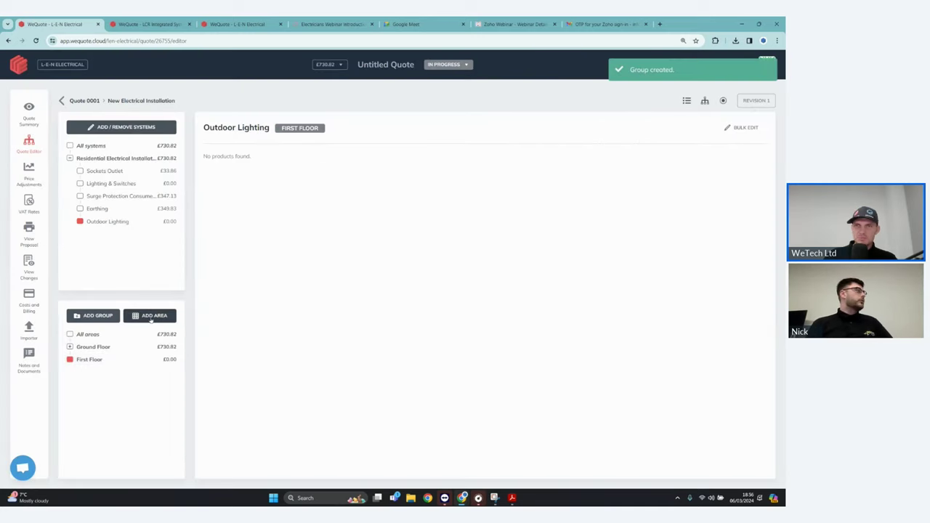
- Add the areas Landing, Bedroom 1, Bedroom 2, Bedroom 3 and Main Bathroom to the First Floor group
click(151, 318)
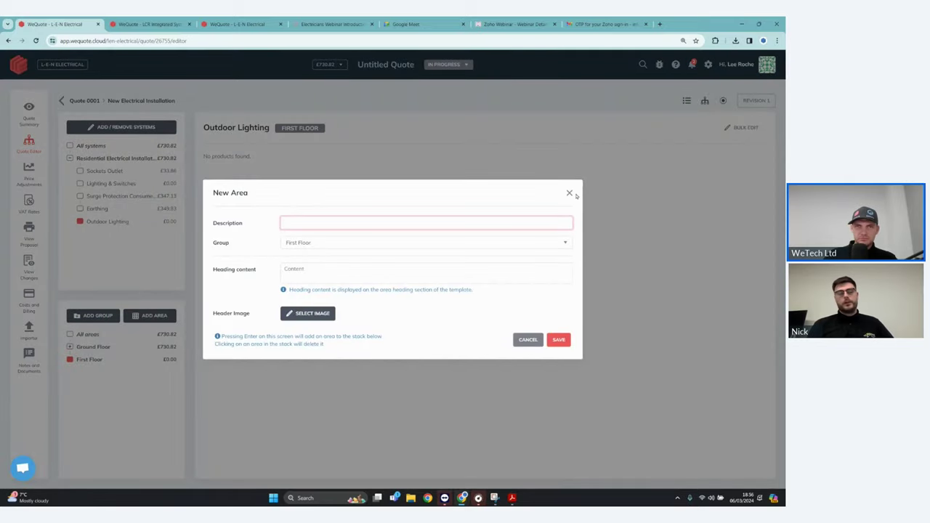
click(570, 193)
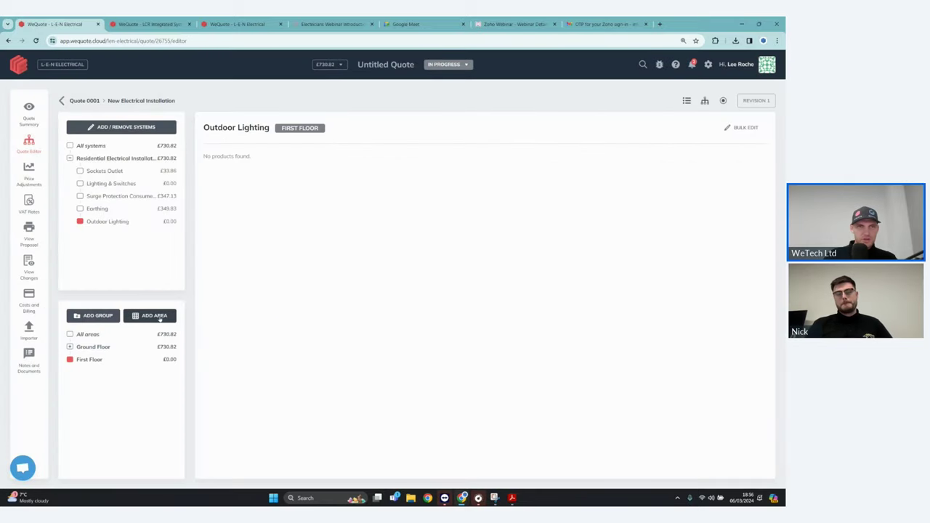
click(154, 317)
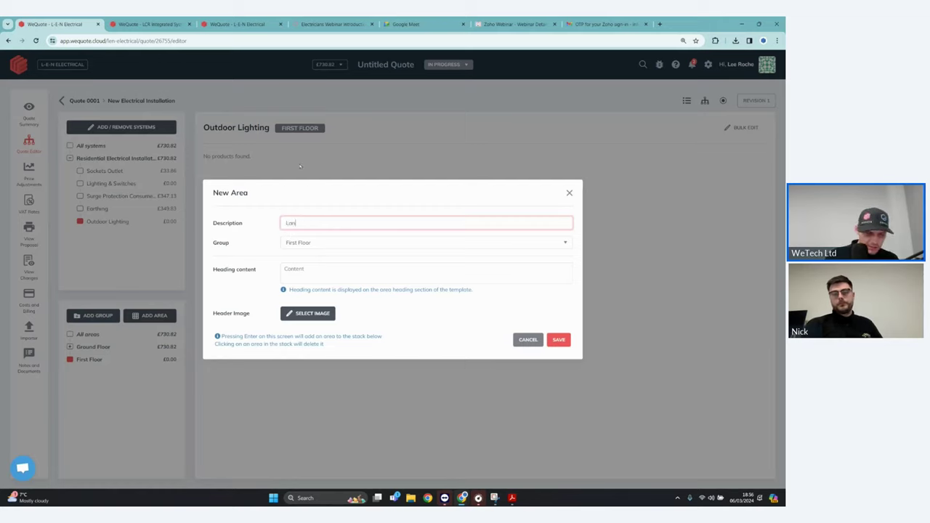
text(Landing)
key(Return)
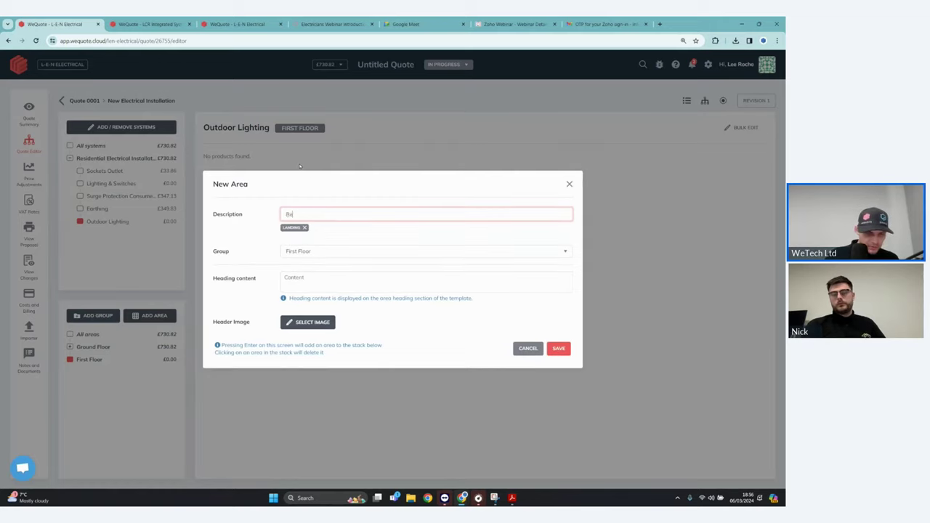
text(Bedroom 1)
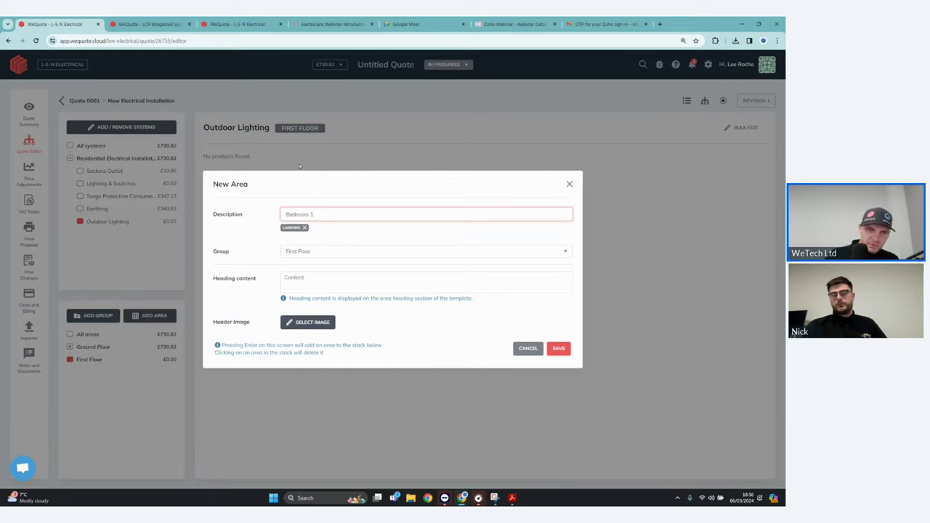
key(Return)
text(Bedroo)
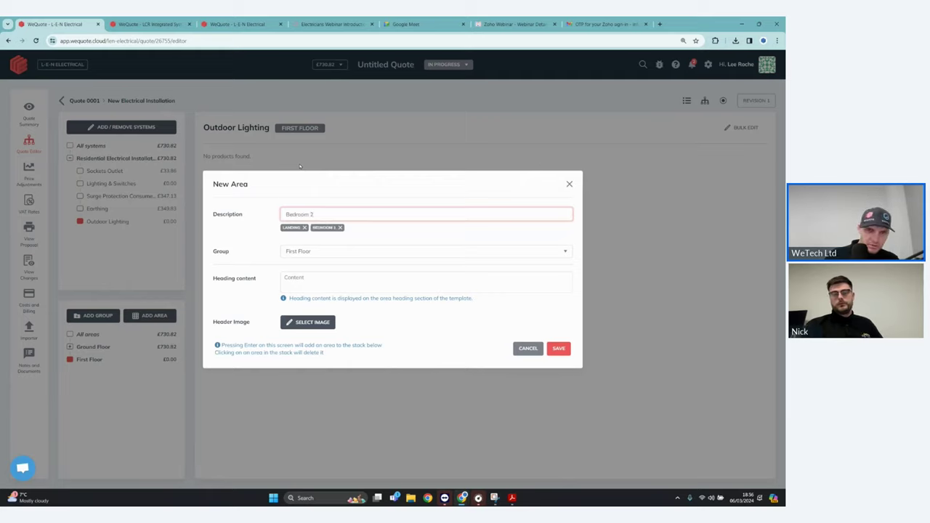
key(Return)
text(Bedroom)
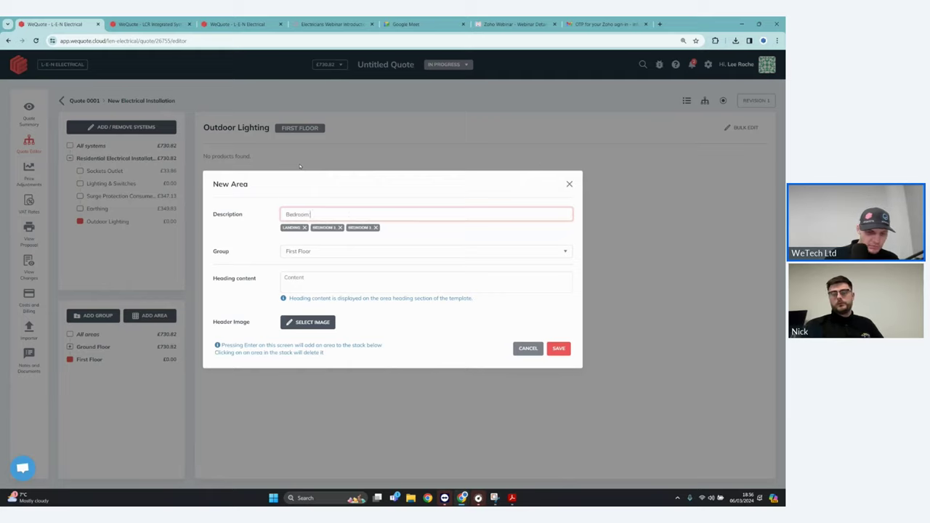
key(Return)
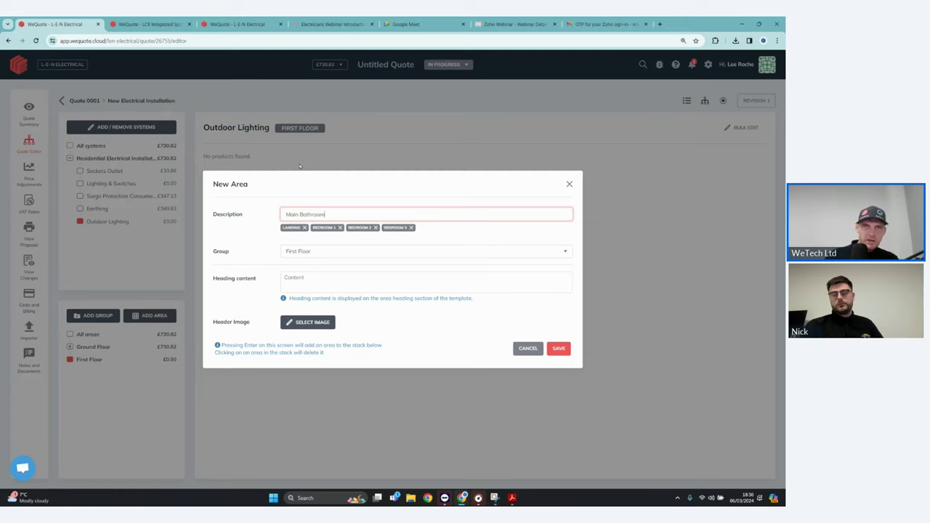
key(Return)
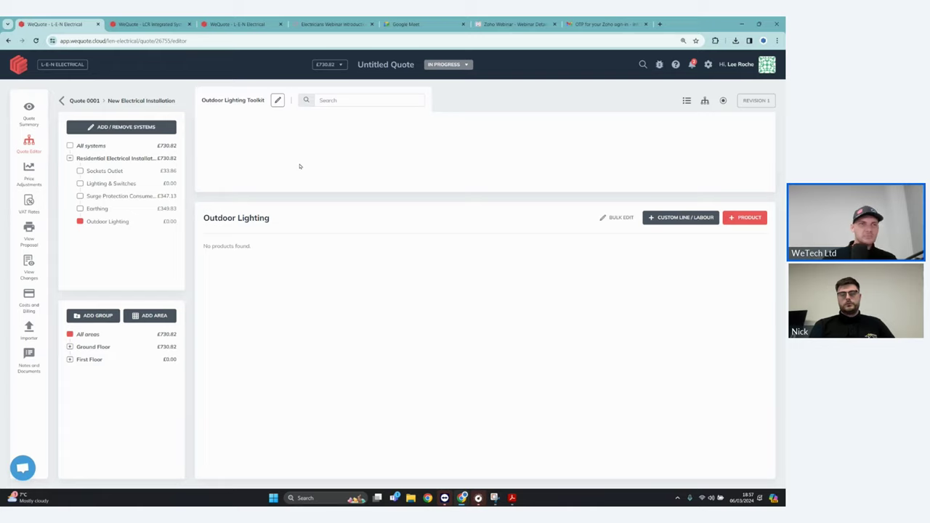
- Check the First Floor areas, viewing Landing and Bedroom 1, and show the areas of the Ground Floor group
click(69, 359)
click(98, 372)
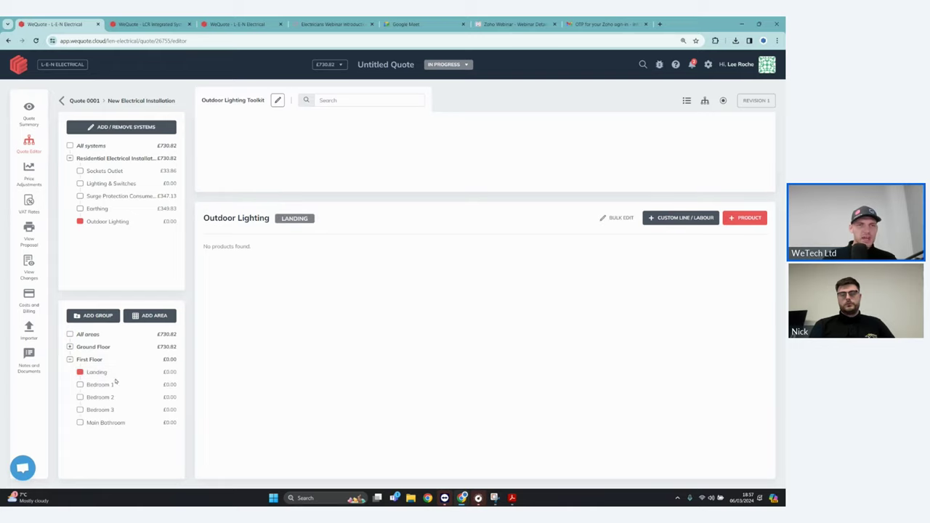
click(116, 384)
click(70, 348)
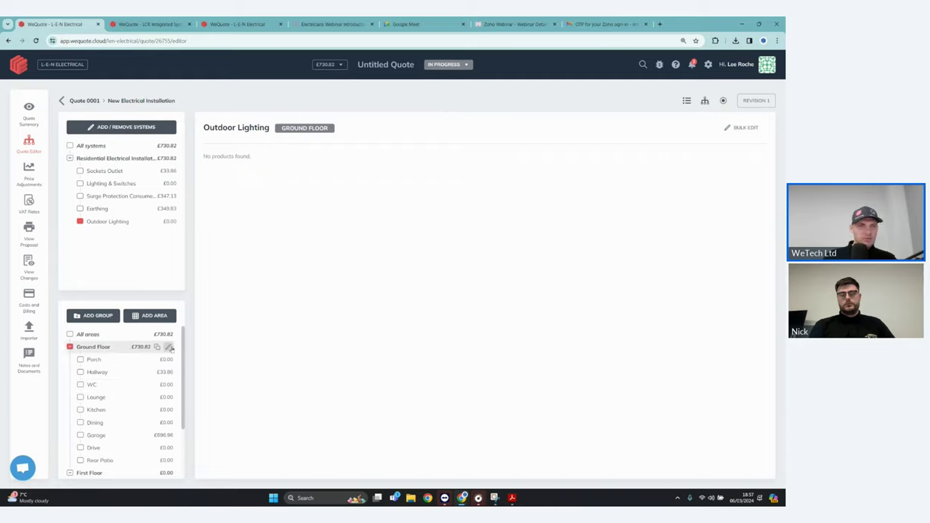
- Delete the double socket product from the Hallway area of the Sockets Outlet subsystem
click(110, 371)
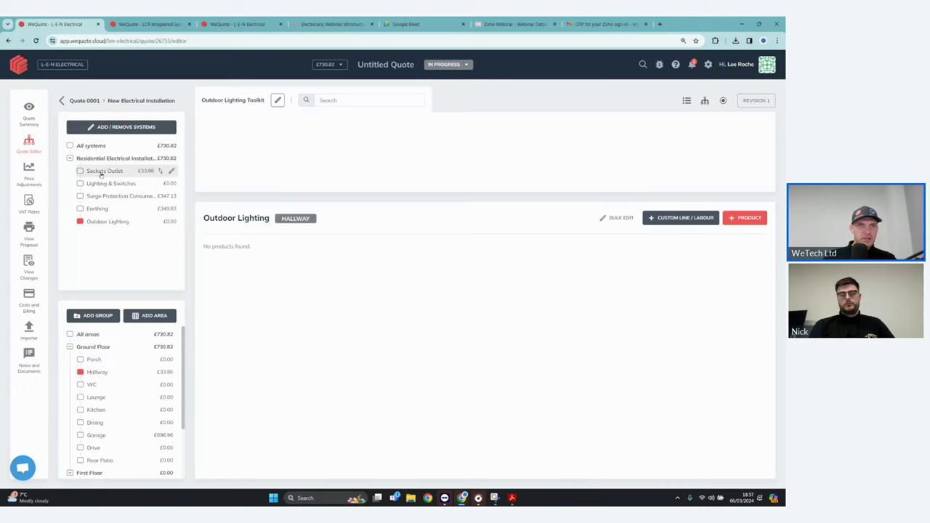
click(93, 171)
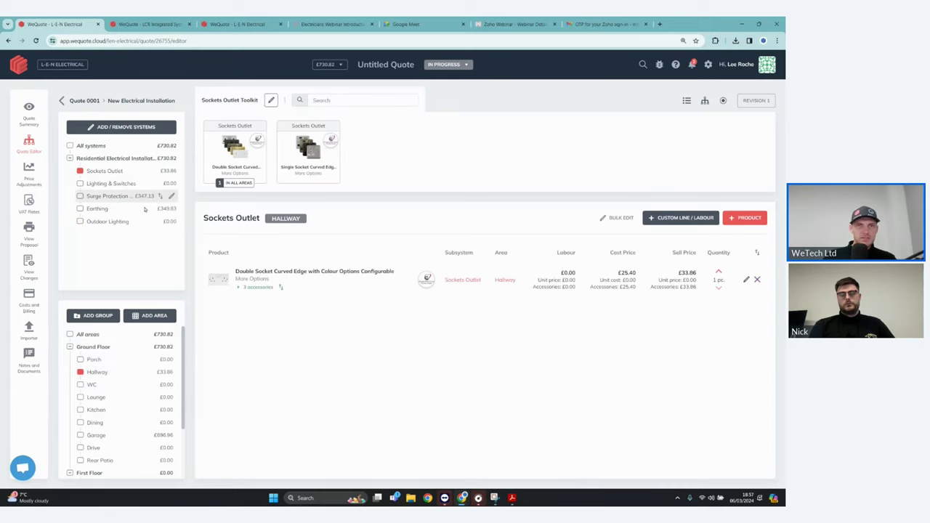
click(758, 279)
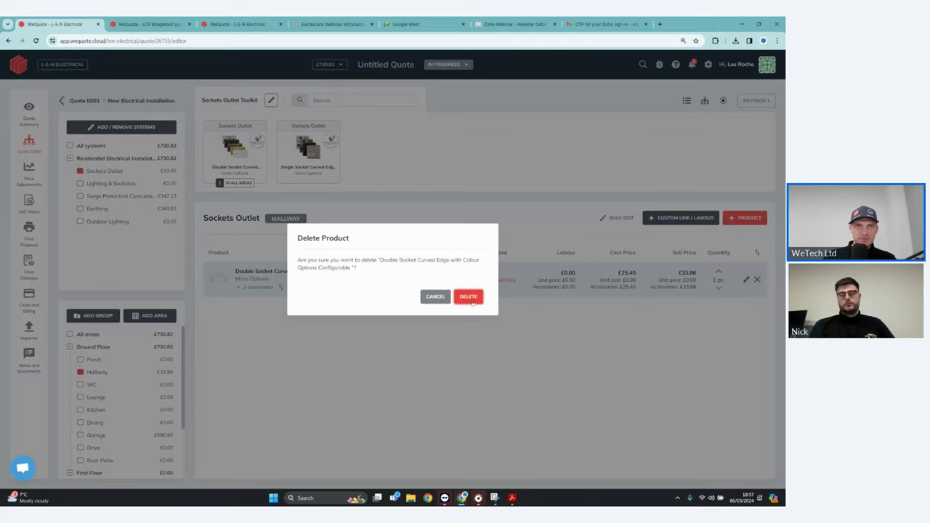
click(469, 297)
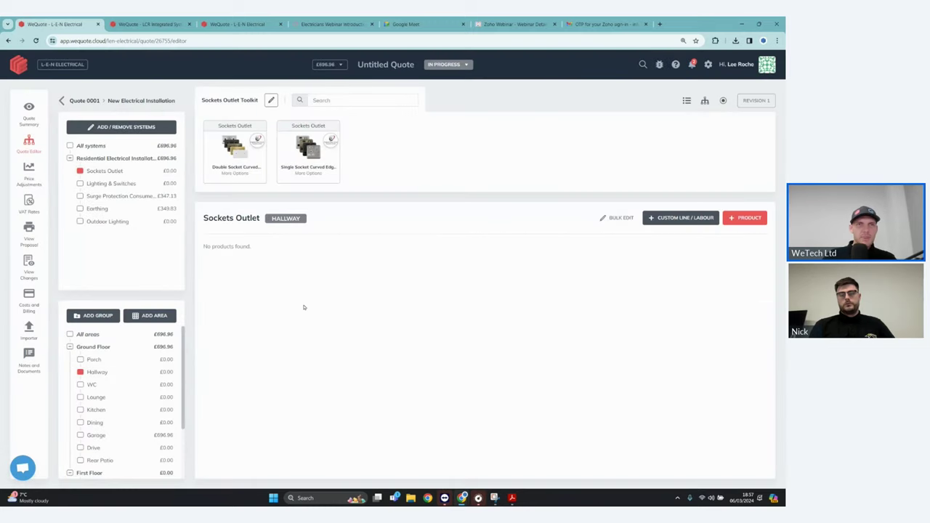
- Configure a new Double Socket Curved Edge for the Hallway with a 2 Gang 35mm Black box and USB set to No
click(245, 162)
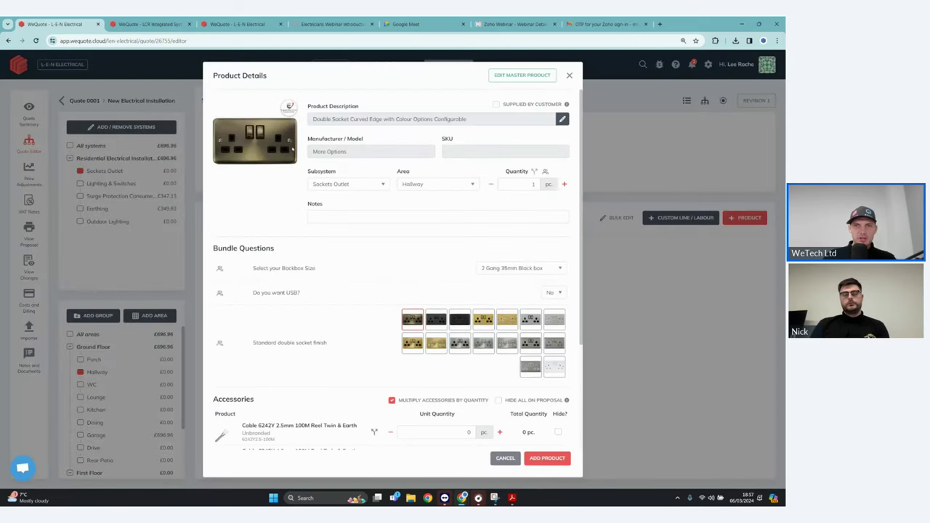
scroll(411, 210, down, 2)
click(558, 192)
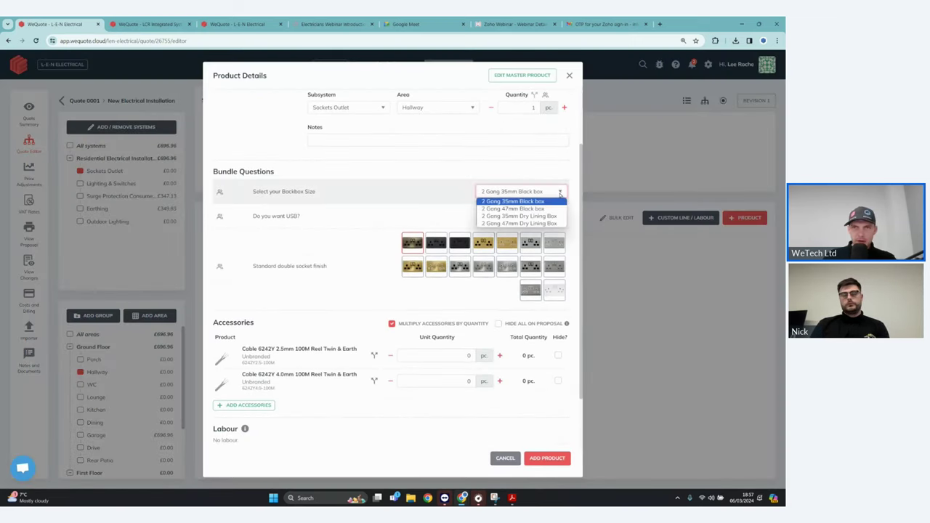
click(557, 202)
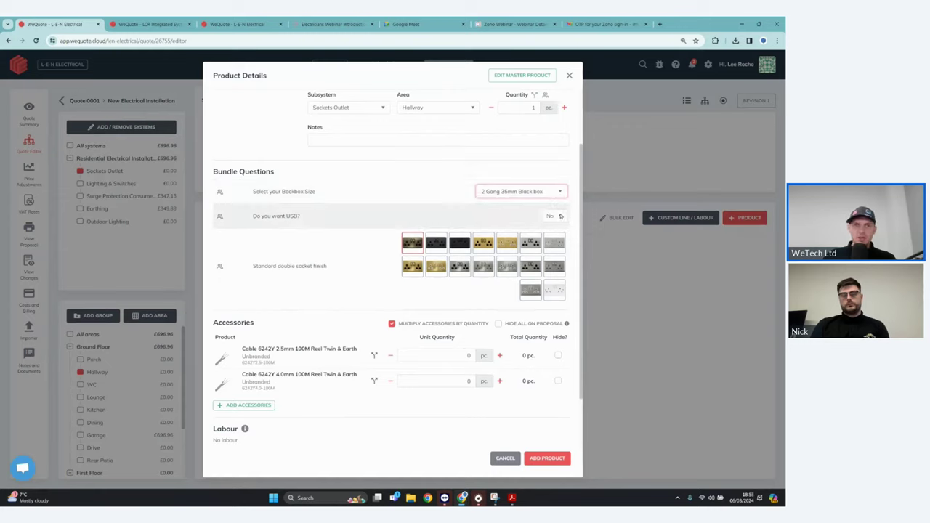
click(561, 218)
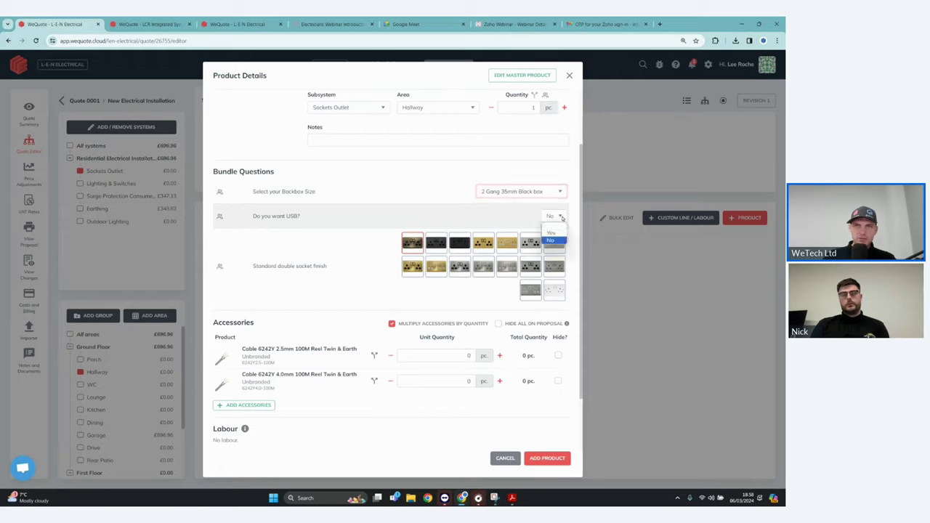
click(552, 240)
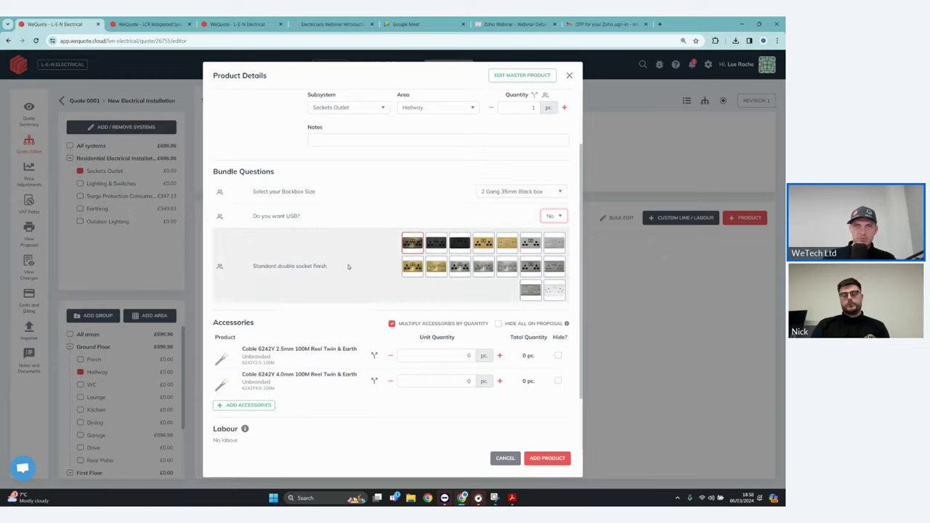
- Make the USB and standard double socket finish questions customer-selectable, and choose the white socket finish
click(219, 216)
click(220, 264)
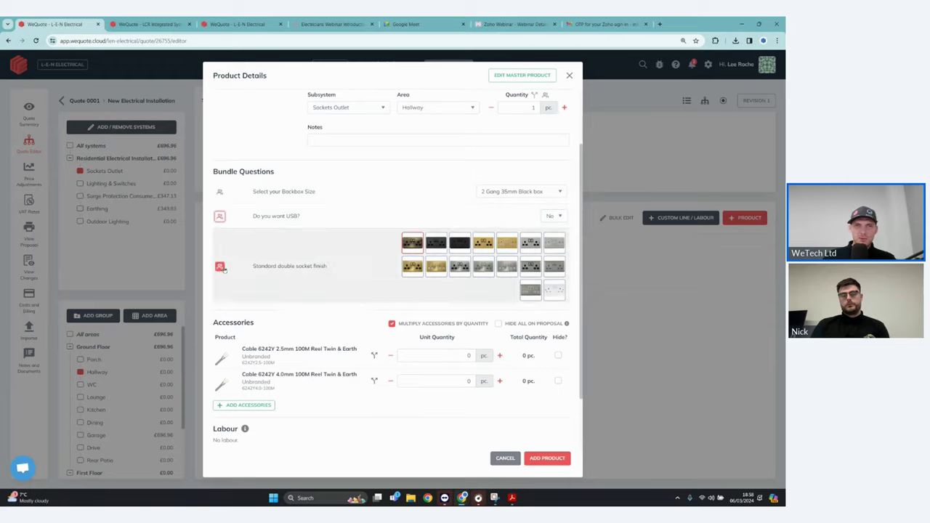
click(556, 294)
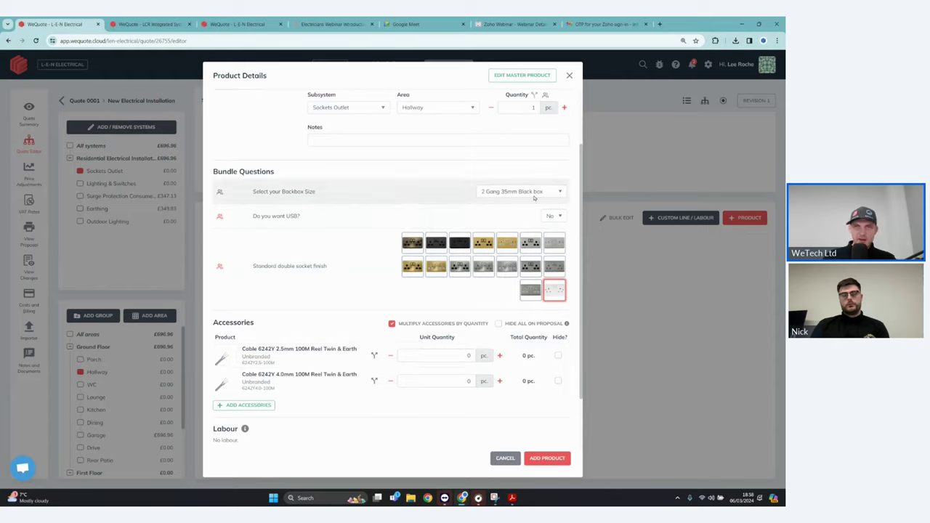
- Set the 4.0mm twin and earth cable accessory's unit quantity to 0.10 and add the double socket to the Hallway
click(466, 355)
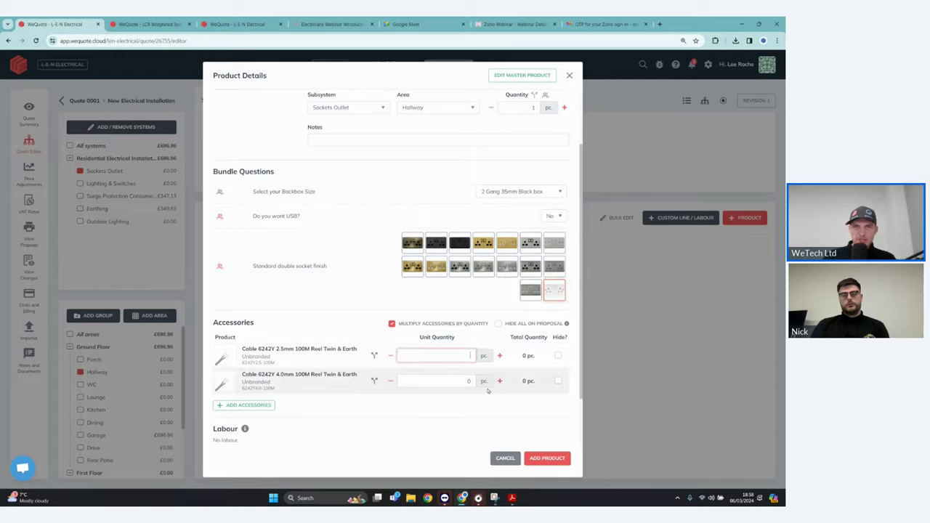
key(Tab)
key(BackSpace)
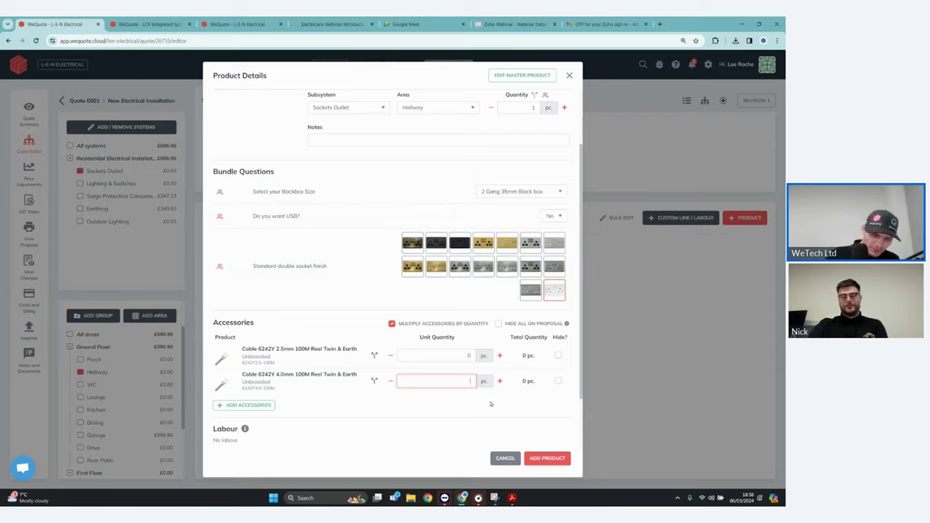
text(.2)
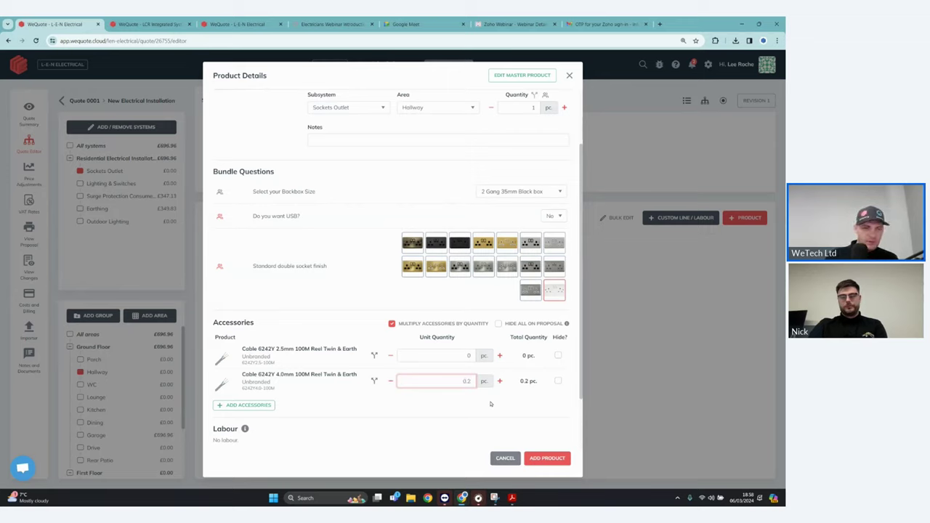
key(BackSpace)
key(BackSpace)
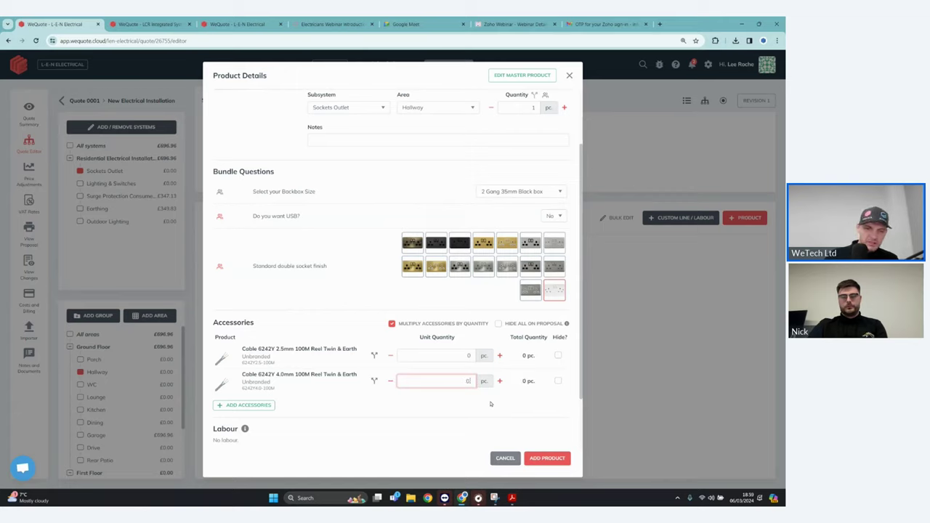
text(.10)
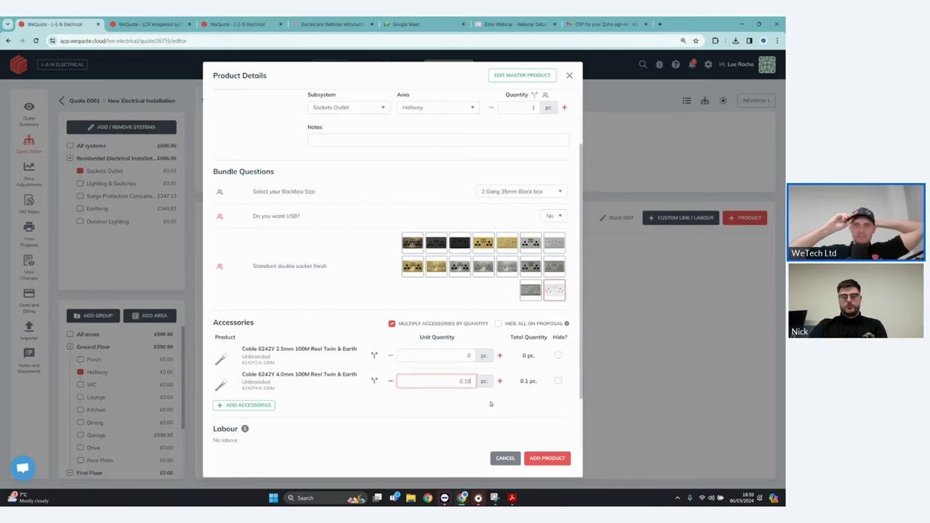
click(552, 463)
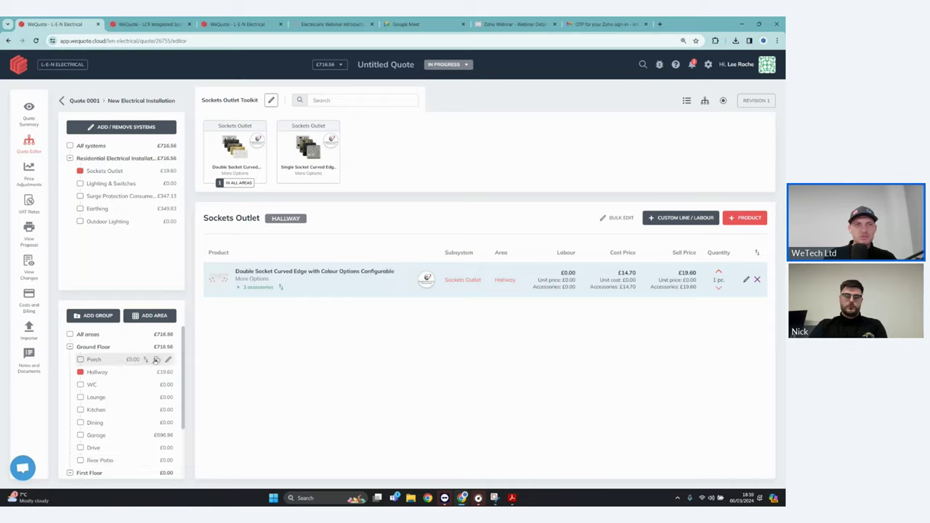
- Start a bulk copy of the Hallway double socket to other areas, selecting Lounge, Kitchen and Dining on the Ground Floor
click(618, 219)
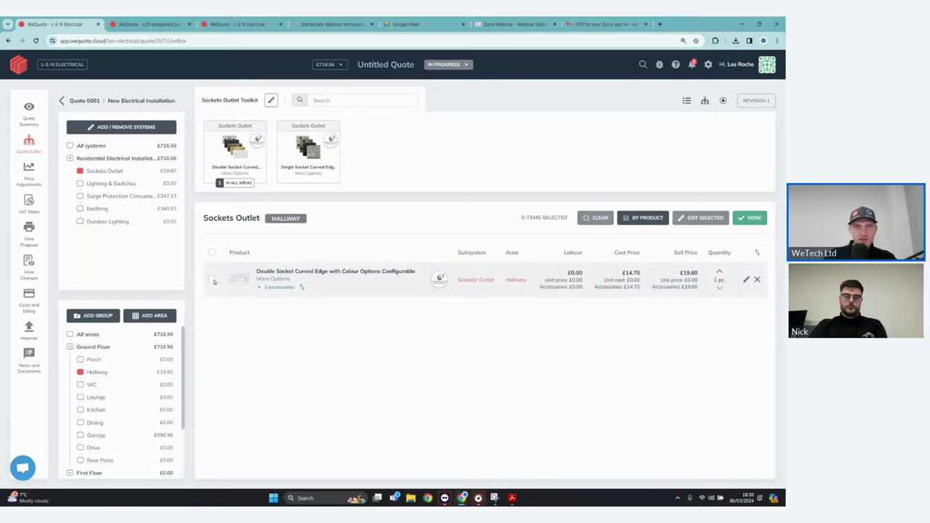
click(212, 280)
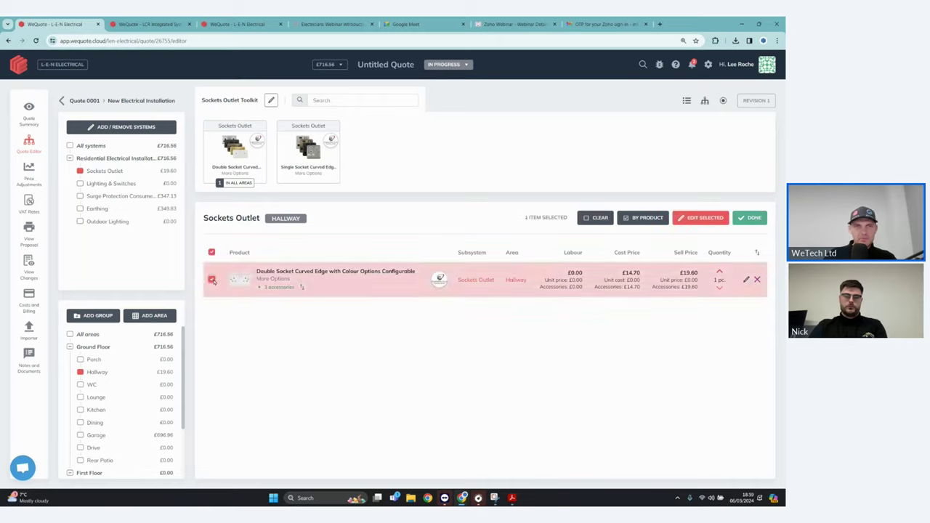
click(694, 220)
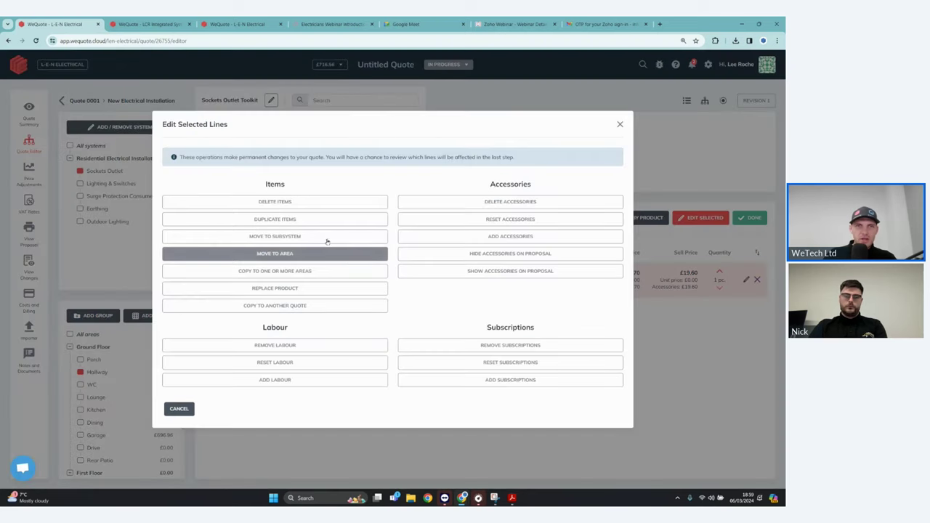
click(328, 271)
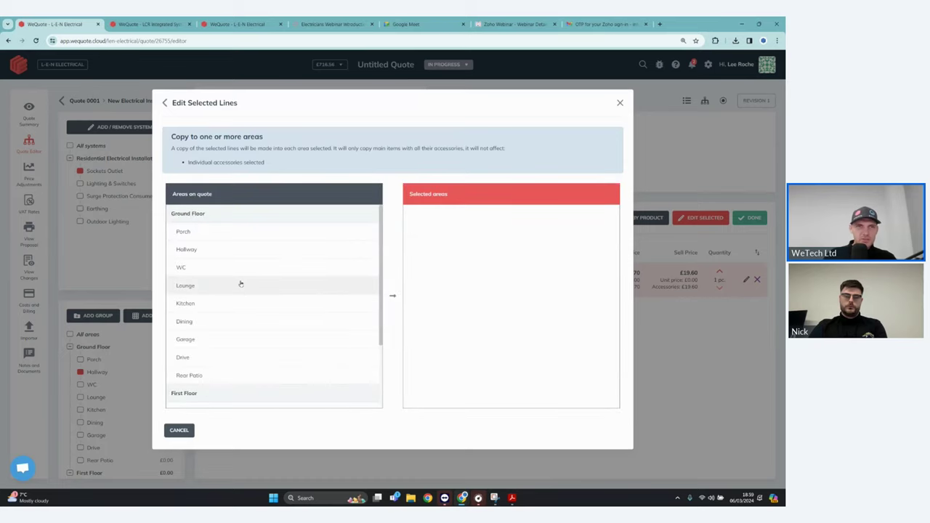
click(241, 284)
click(241, 284)
click(240, 284)
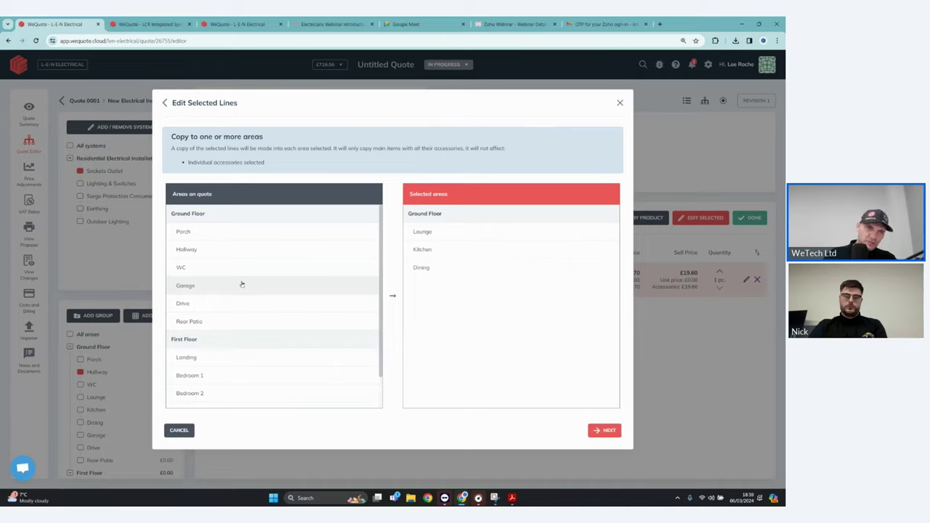
- Add Landing, Bedroom 1, Bedroom 2 and Bedroom 3 as copy targets, submit the copy and finish bulk editing
scroll(251, 321, down, 1)
click(250, 323)
click(250, 338)
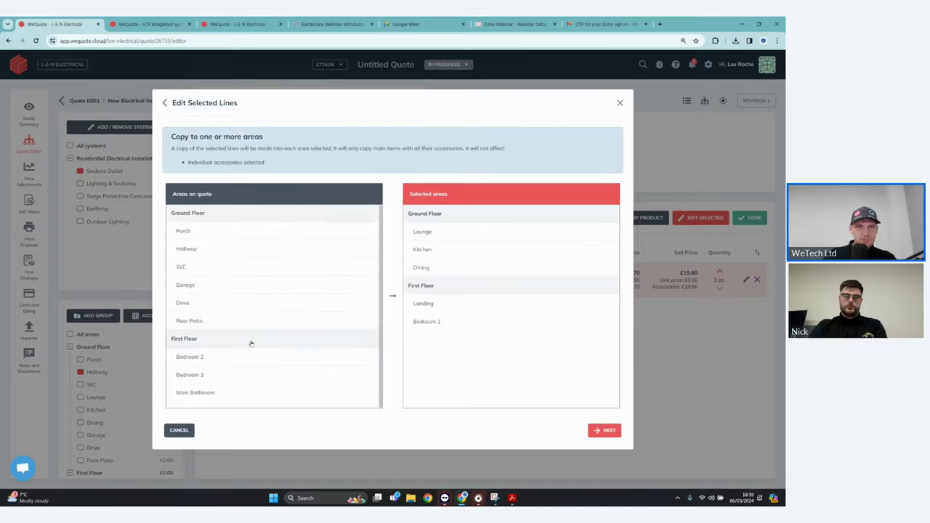
click(250, 358)
click(251, 365)
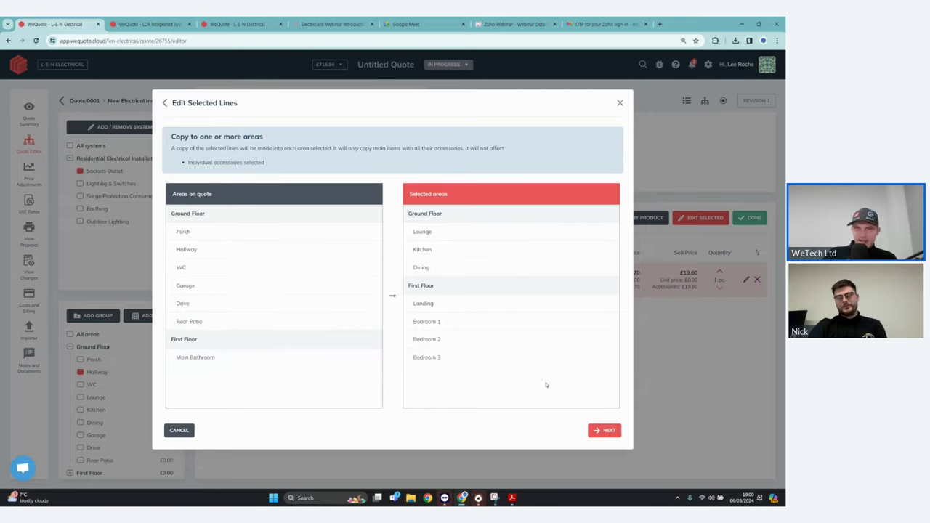
click(606, 430)
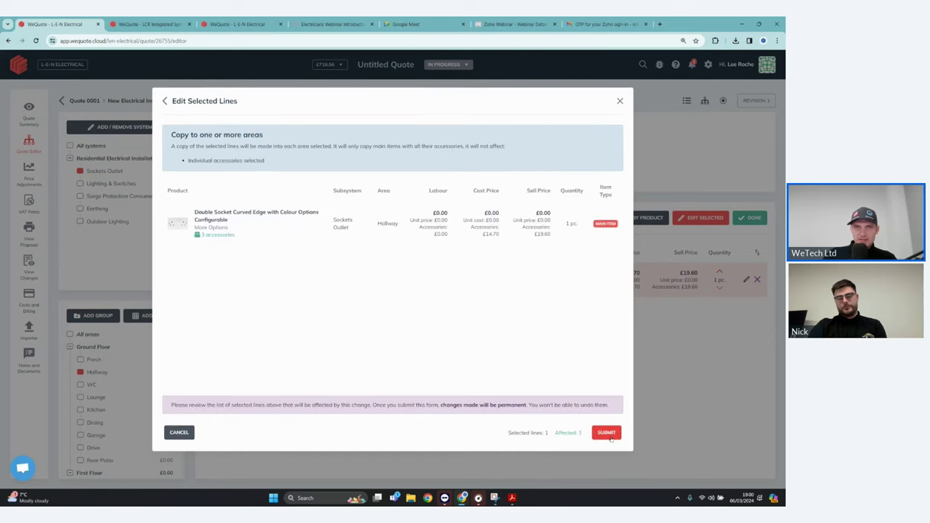
click(605, 431)
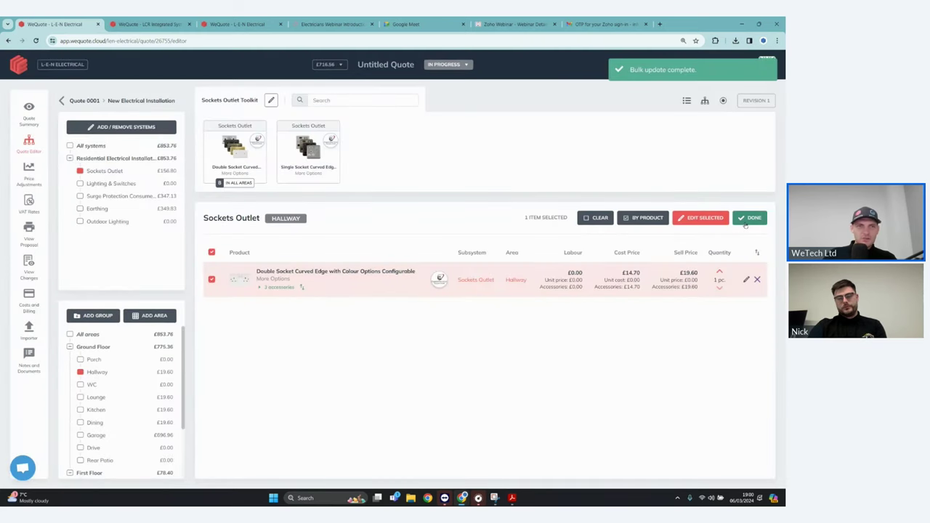
click(746, 222)
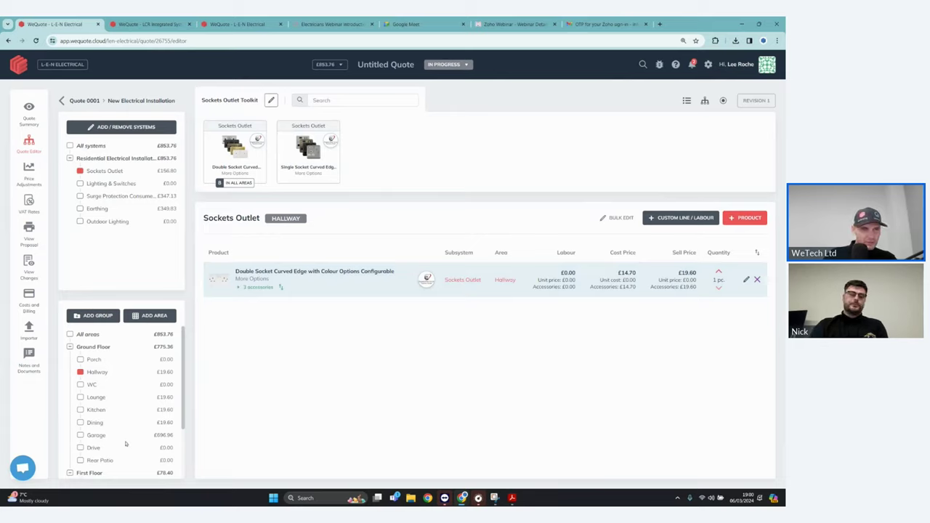
- Review the copied sockets in the Ground Floor group and across all areas, with both area groups collapsed
click(117, 435)
click(102, 359)
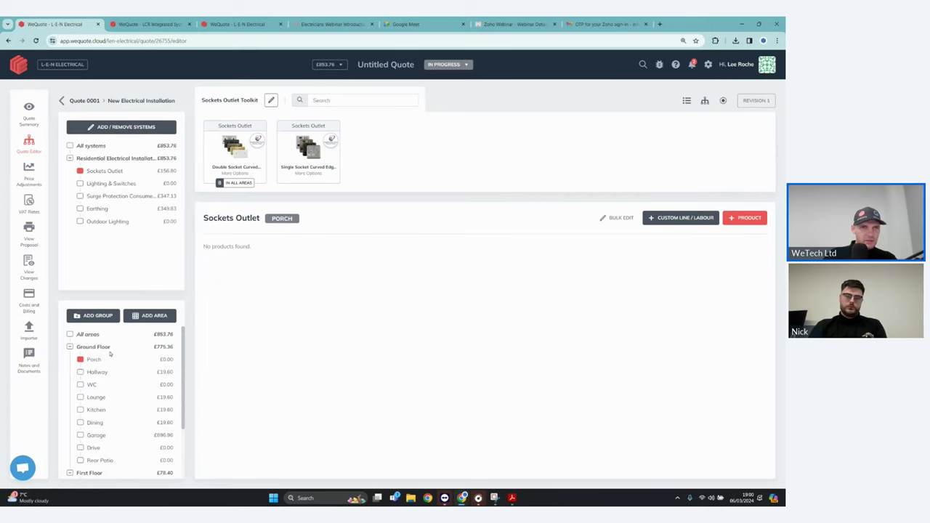
click(105, 347)
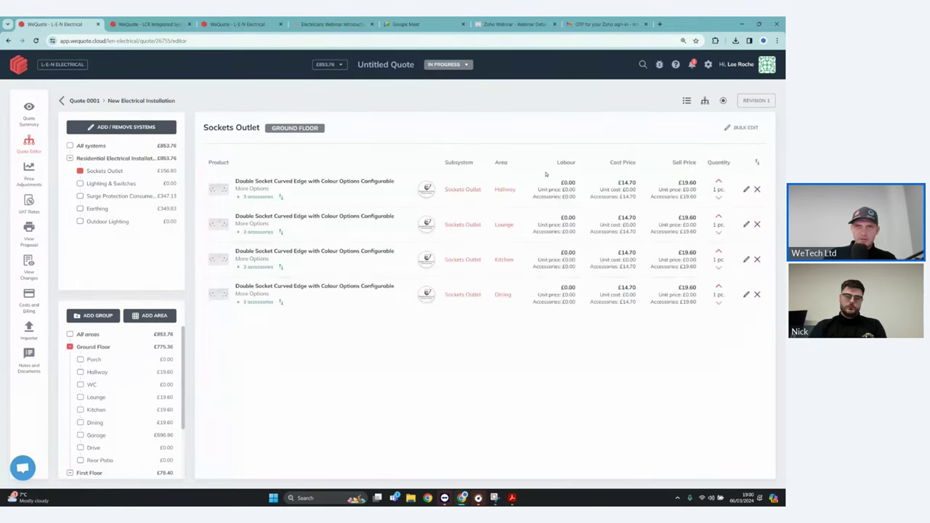
click(78, 335)
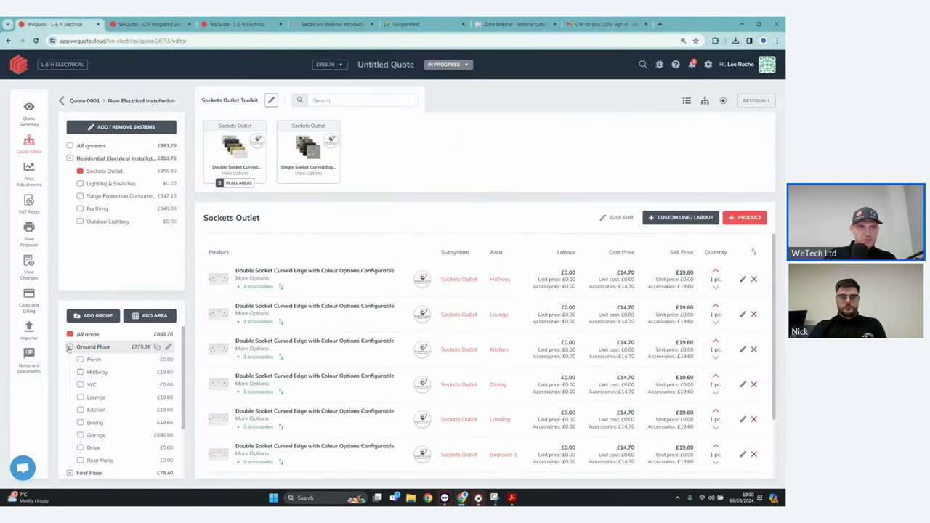
click(72, 360)
click(78, 340)
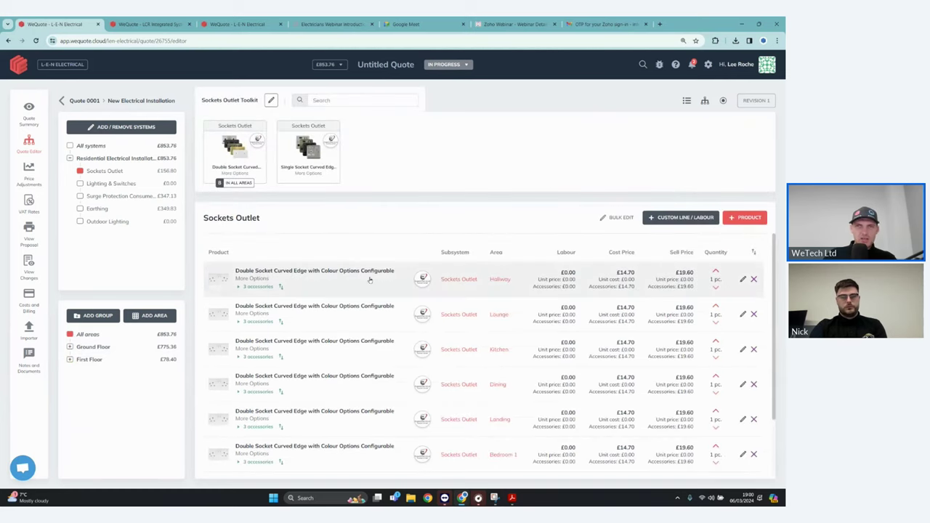
scroll(374, 276, down, 2)
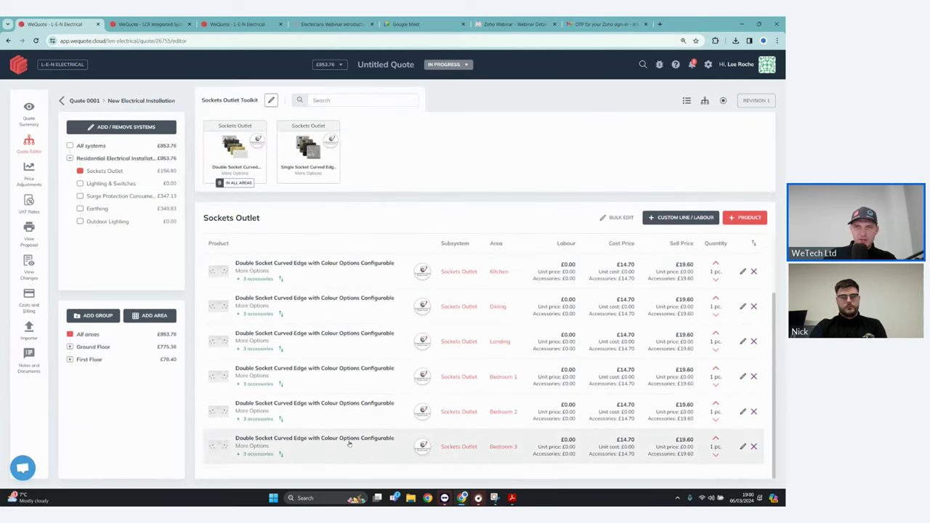
scroll(359, 330, up, 2)
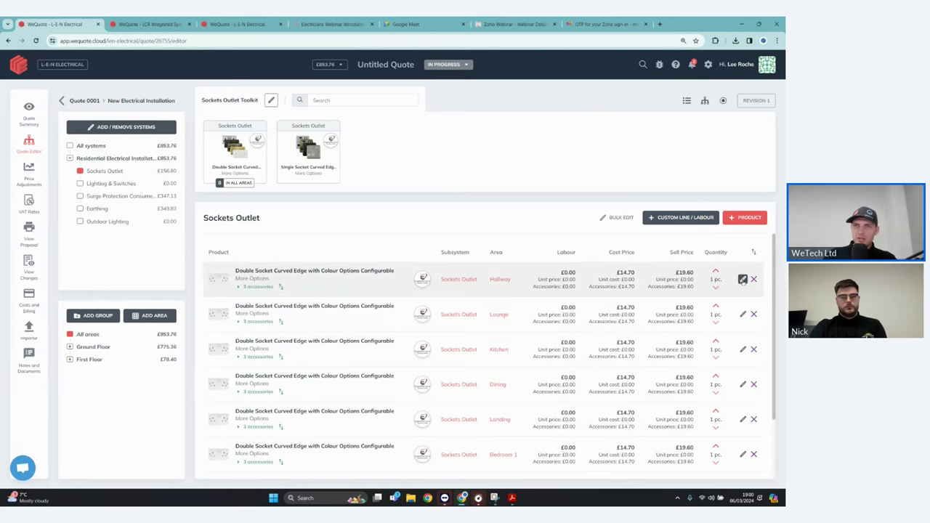
- Open the Hallway double socket's product details and add a 1st Fix Cabling labour line
click(742, 280)
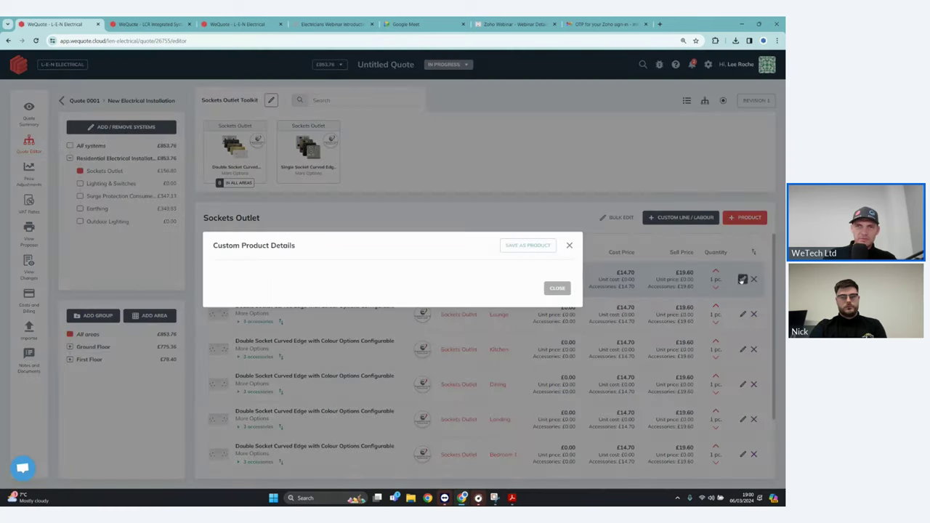
scroll(365, 295, down, 3)
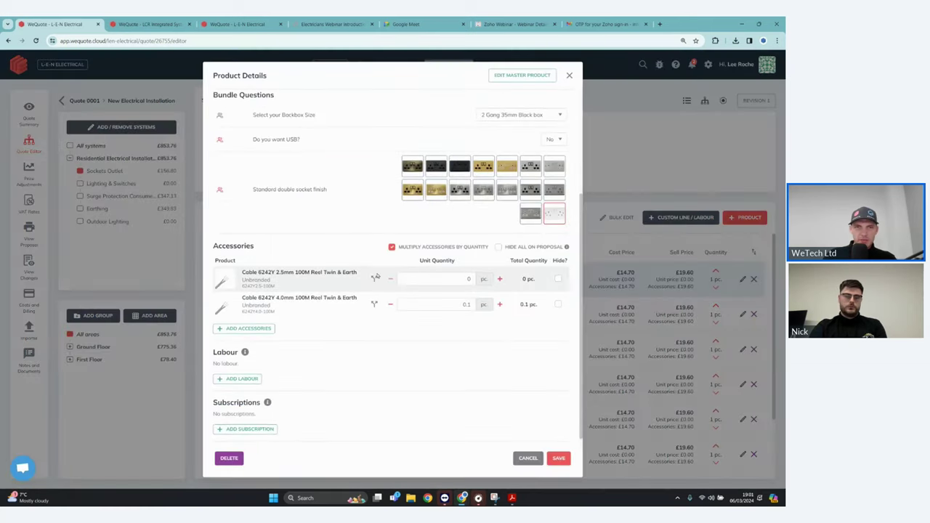
click(254, 380)
click(293, 380)
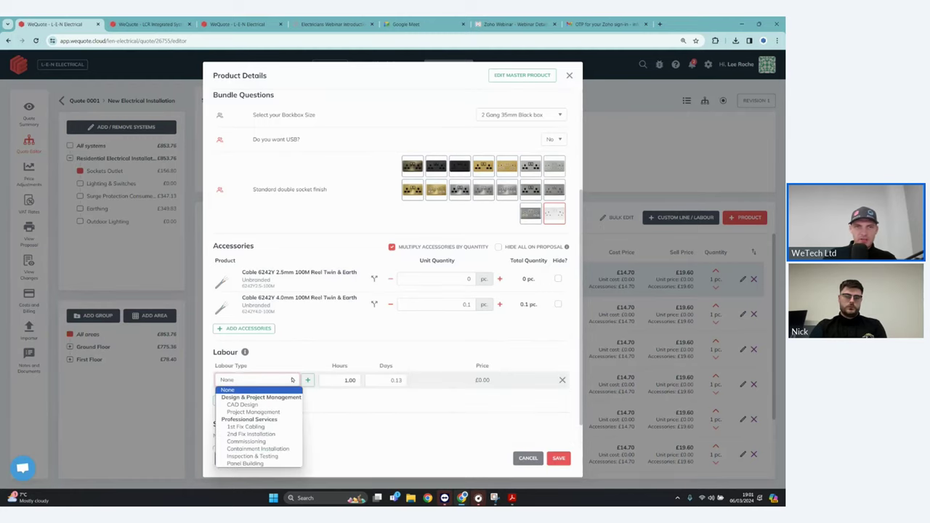
click(247, 418)
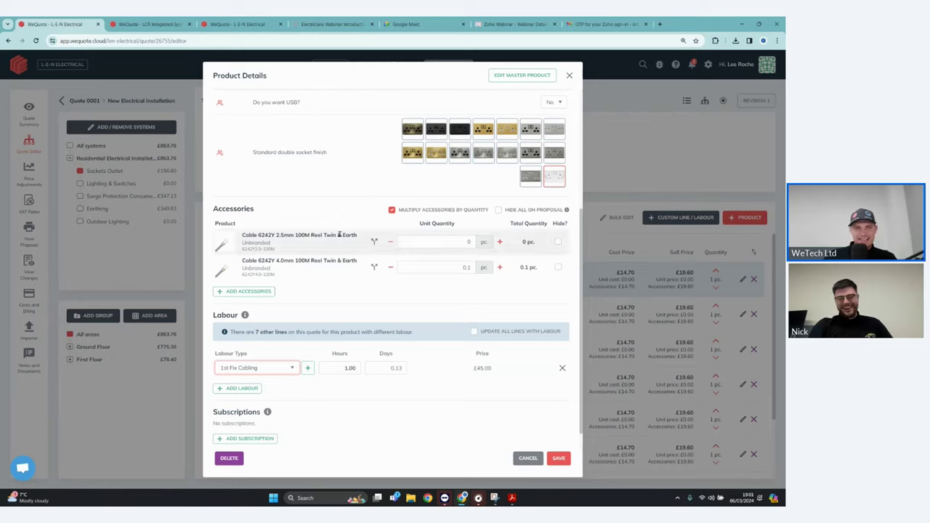
- Add a 2nd Fix Installation labour line to the Hallway double socket and set its hours to 0.10
click(245, 389)
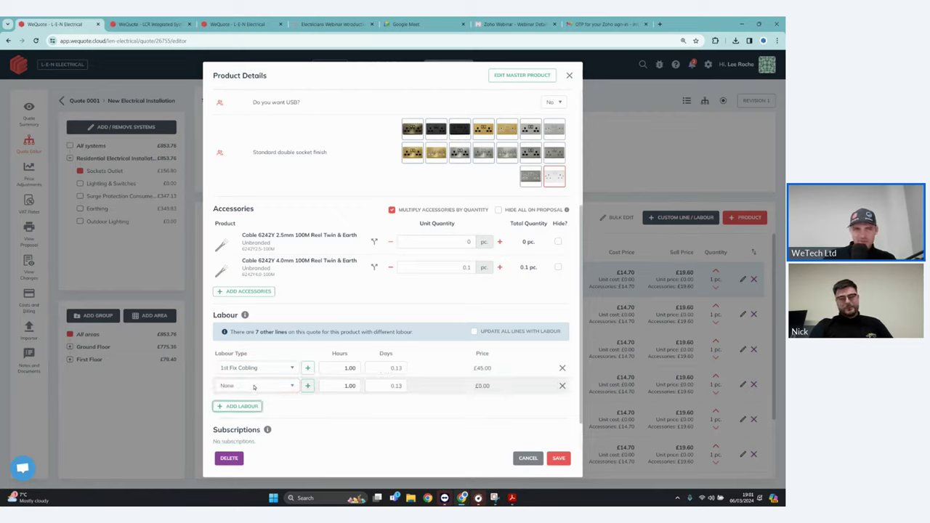
click(257, 389)
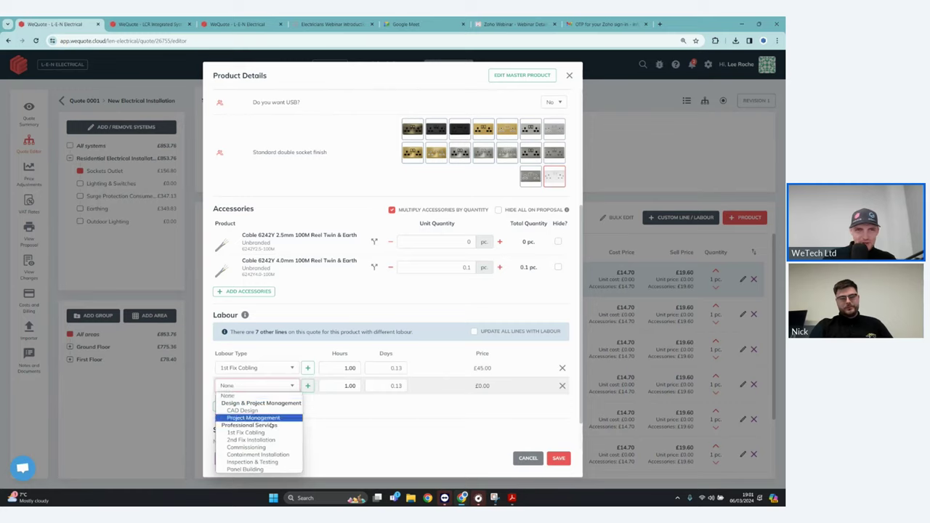
click(251, 440)
double_click(347, 387)
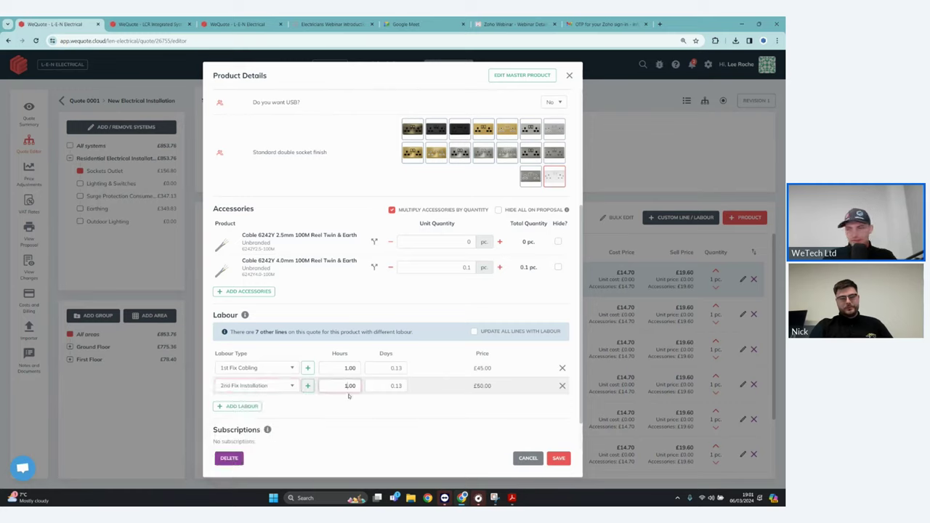
text(.20)
key(BackSpace)
key(BackSpace)
text(10)
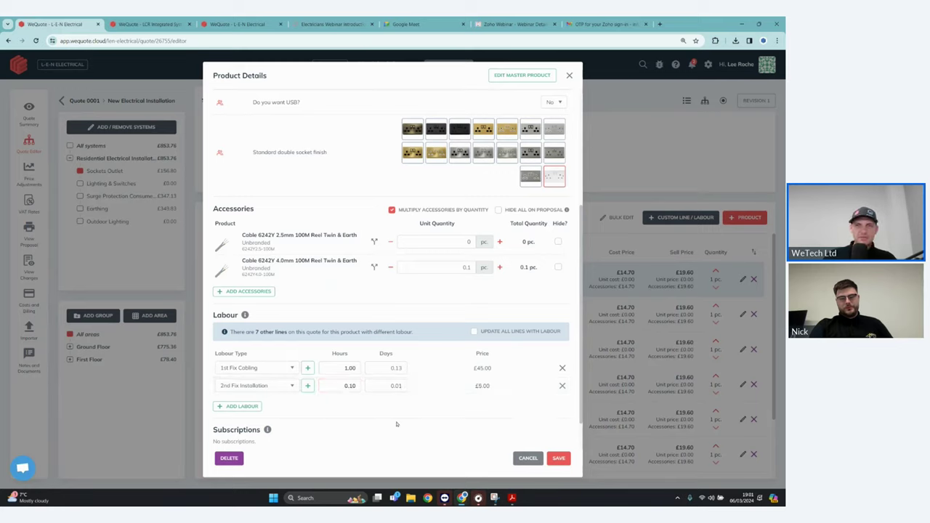
- Try an Inspection & Testing labour line of 0.10 hours on the Hallway double socket and remove that line again
click(252, 407)
click(253, 407)
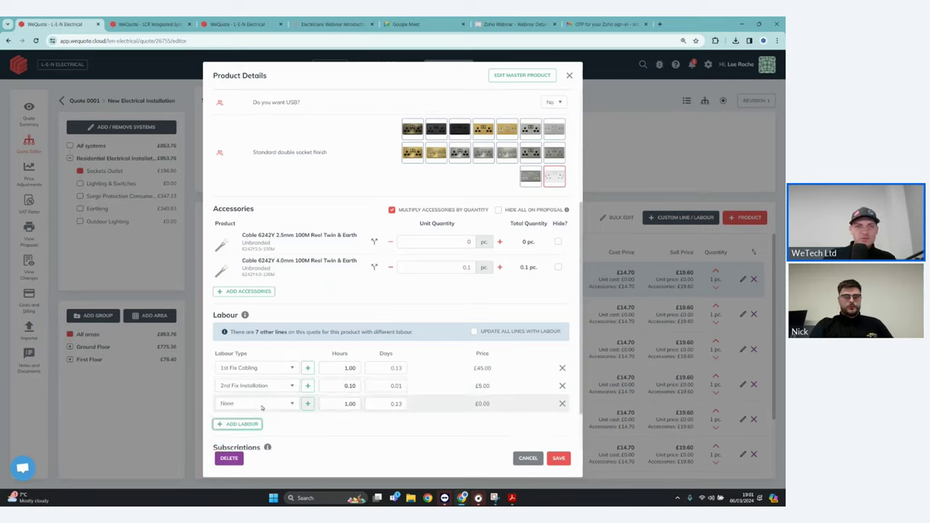
click(263, 404)
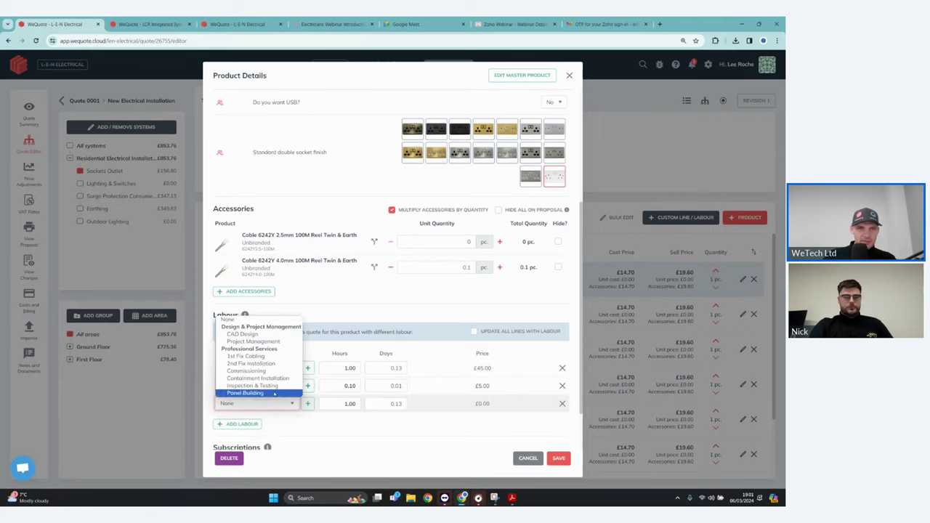
click(251, 386)
click(351, 403)
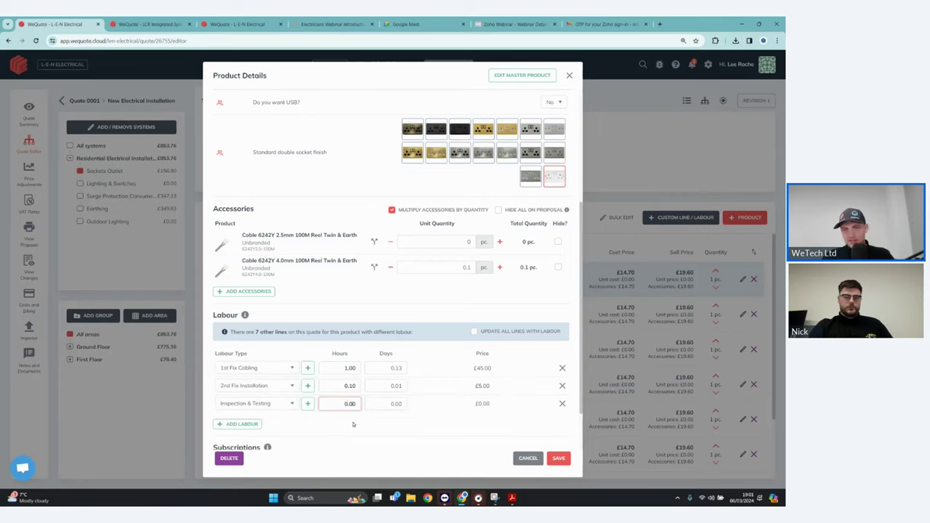
key(BackSpace)
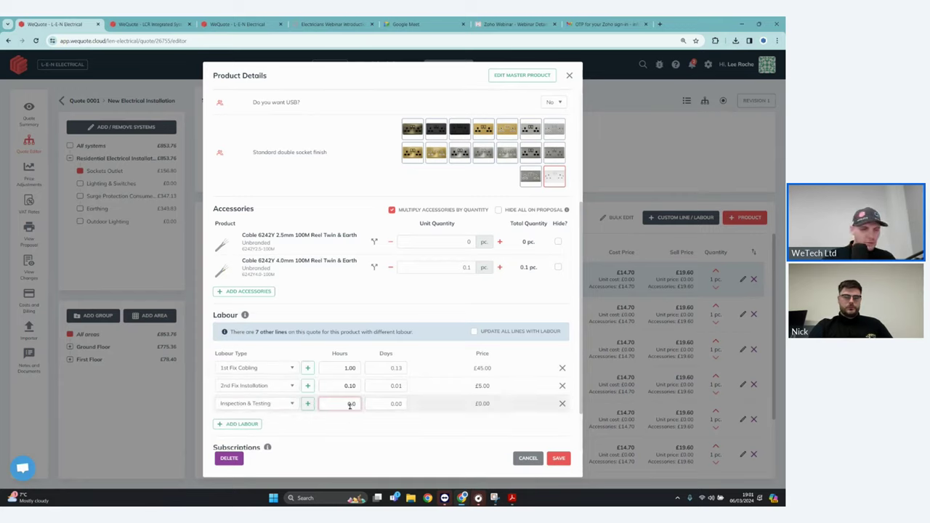
text(1)
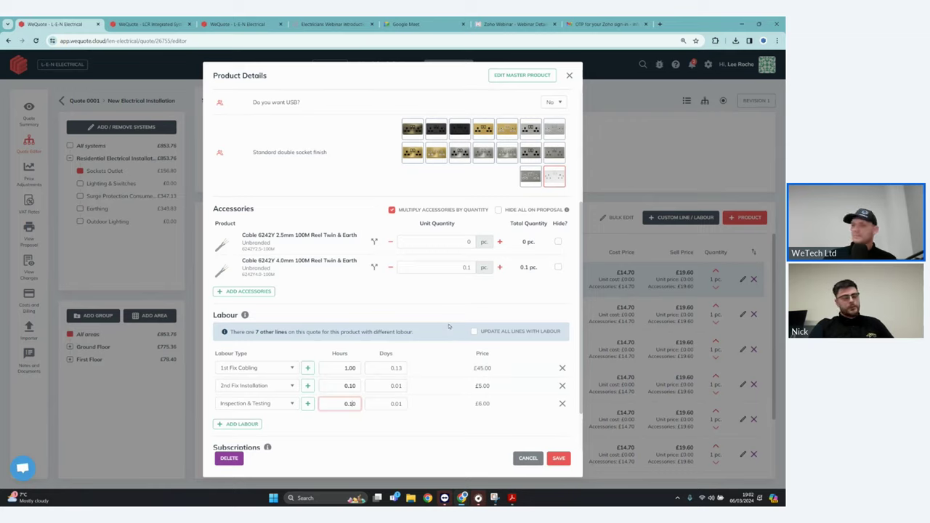
click(562, 403)
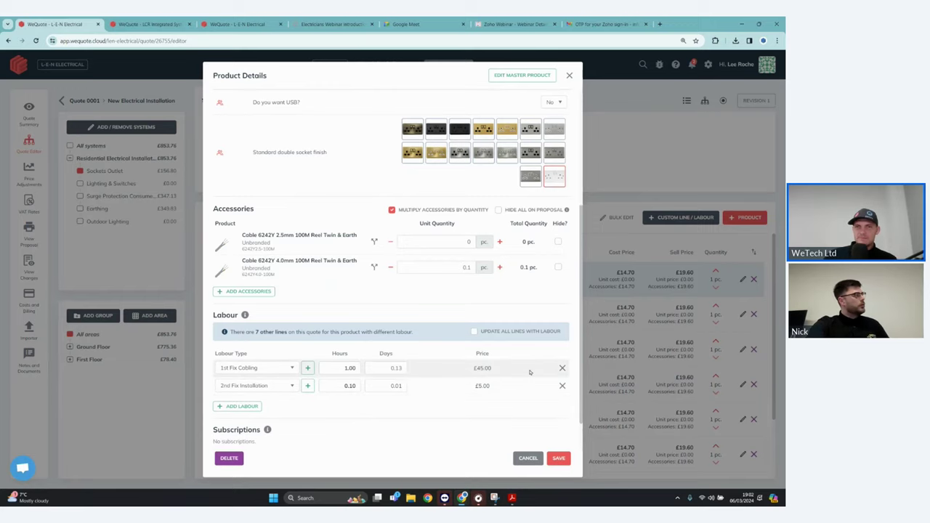
- Apply the Hallway socket's labour to all other quote lines of this product and save the product details
scroll(491, 338, up, 1)
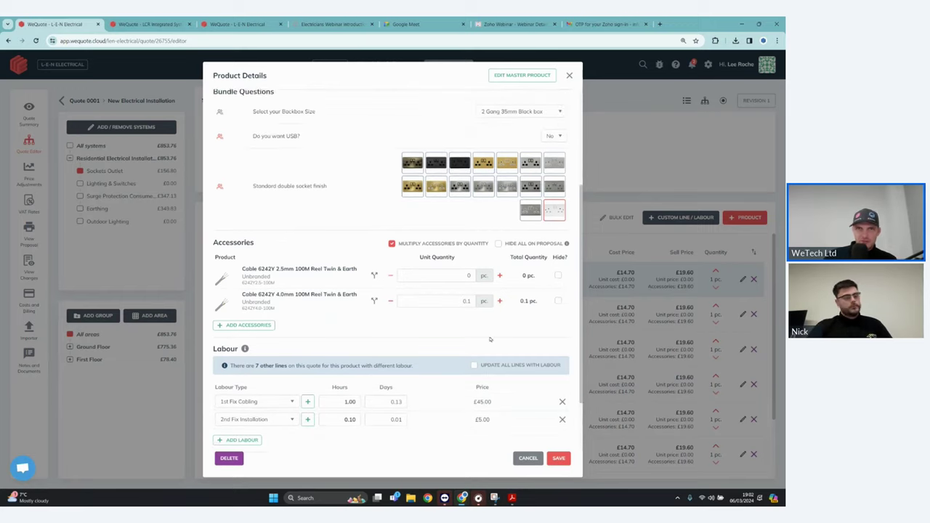
scroll(498, 335, down, 1)
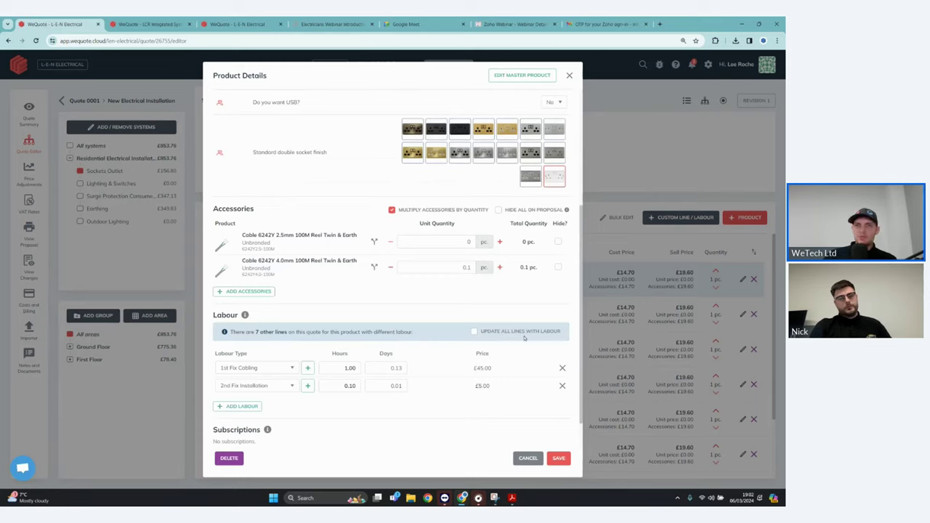
click(475, 332)
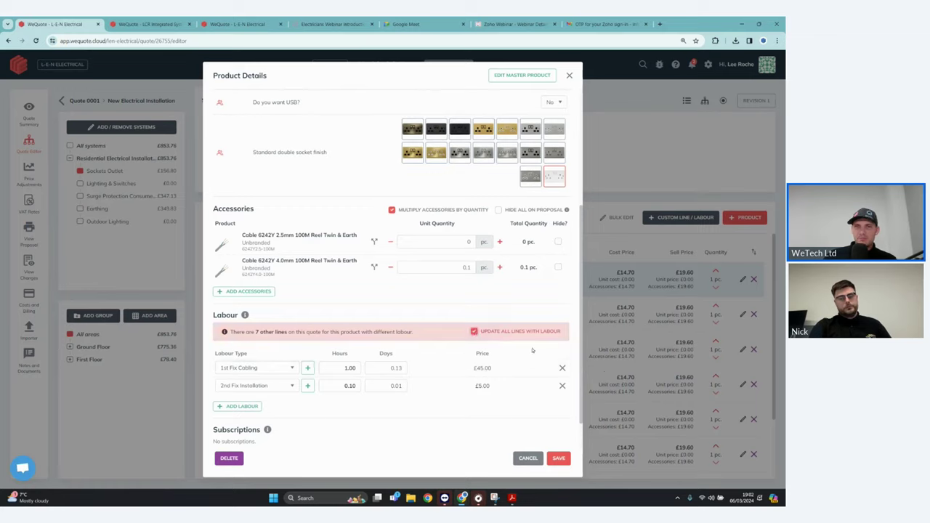
click(558, 458)
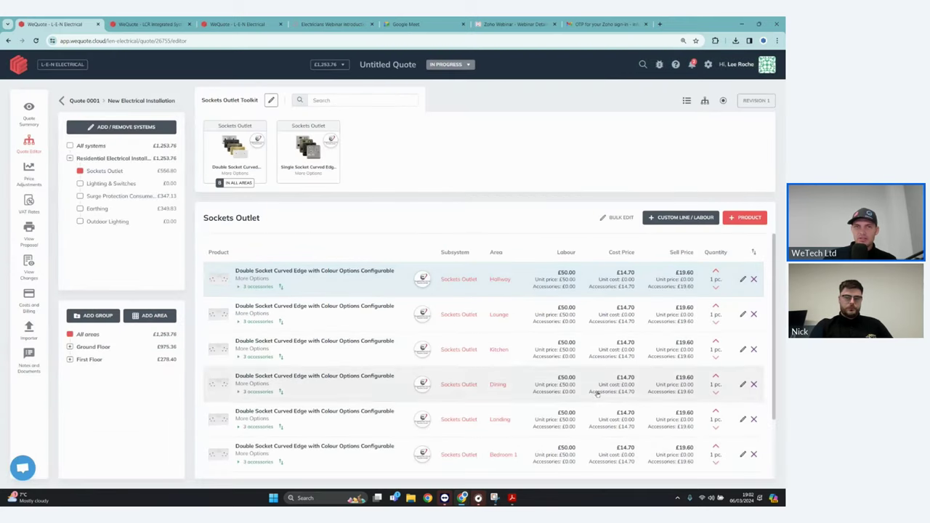
- Raise the double socket quantities to 2 in the Hallway and 6 in the Lounge
click(716, 271)
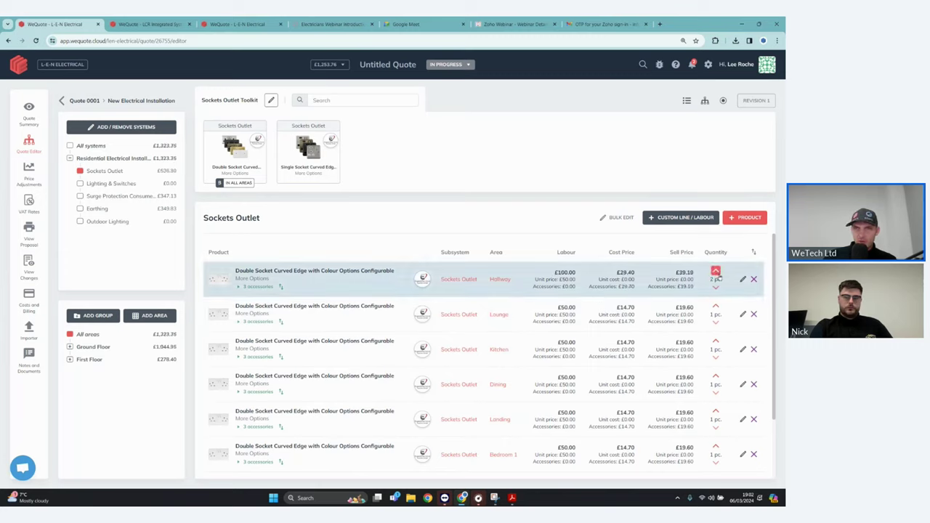
double_click(717, 306)
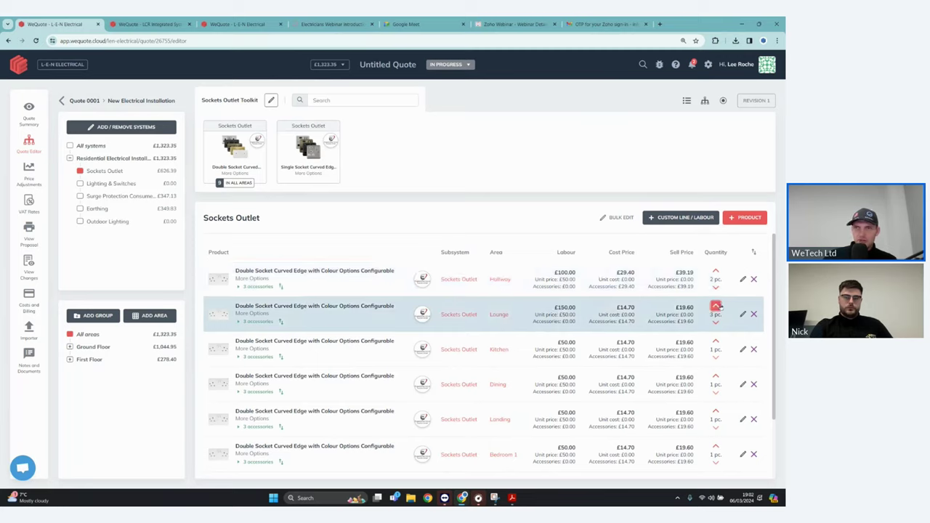
click(716, 306)
click(717, 306)
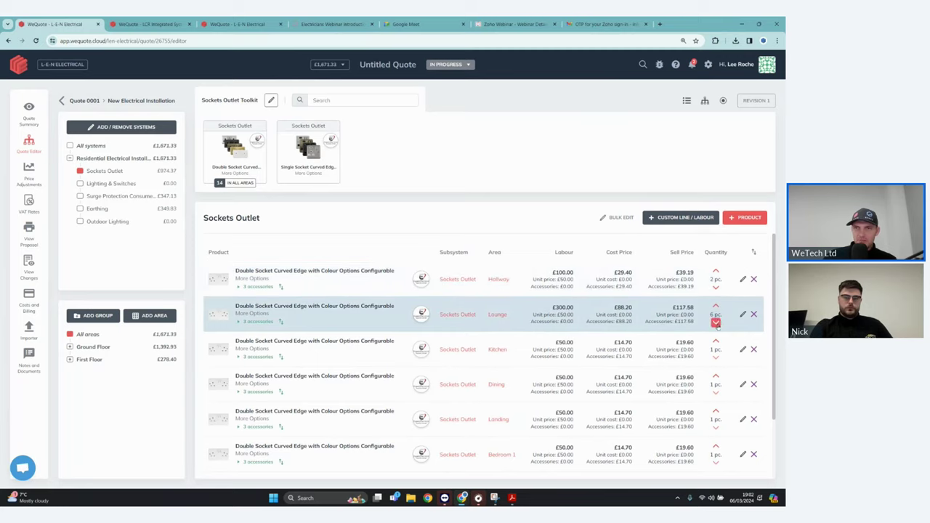
- Raise the double socket quantities to 8 in the Kitchen and 3 in the Dining area
click(717, 341)
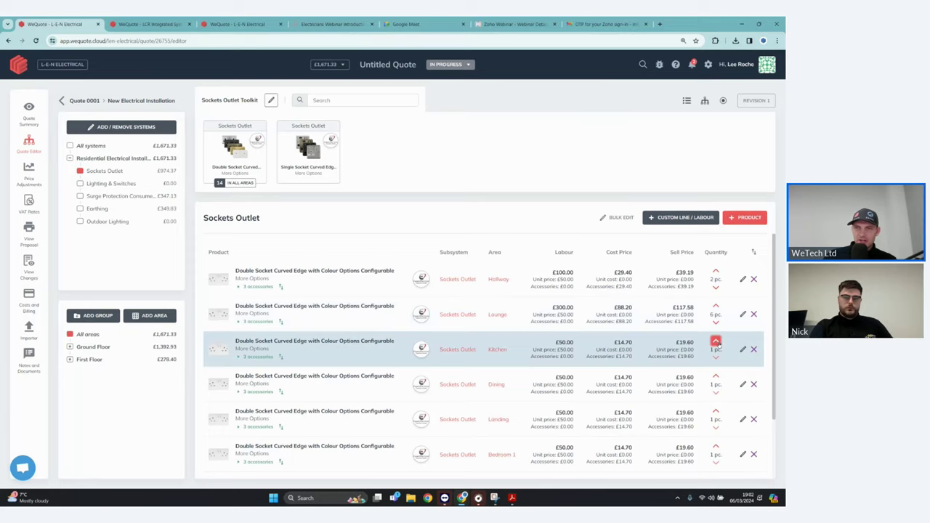
click(717, 342)
click(717, 341)
click(716, 342)
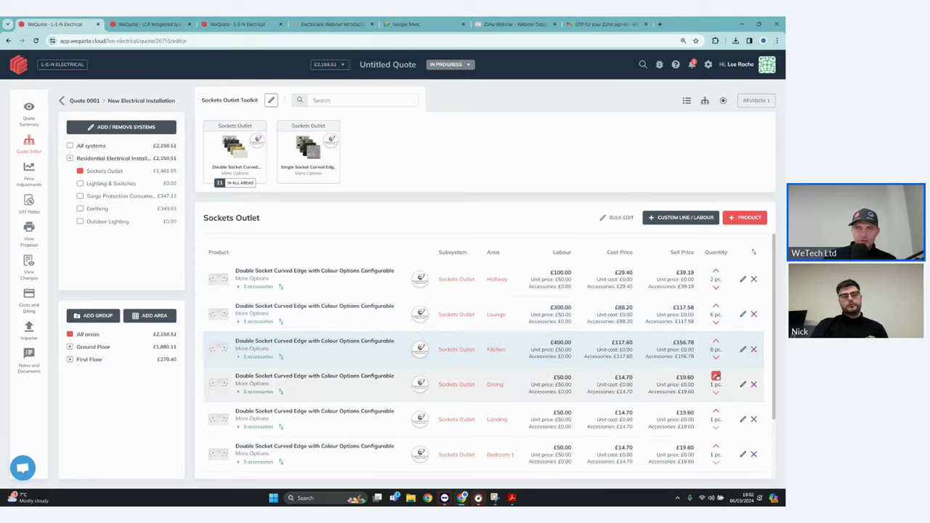
click(716, 375)
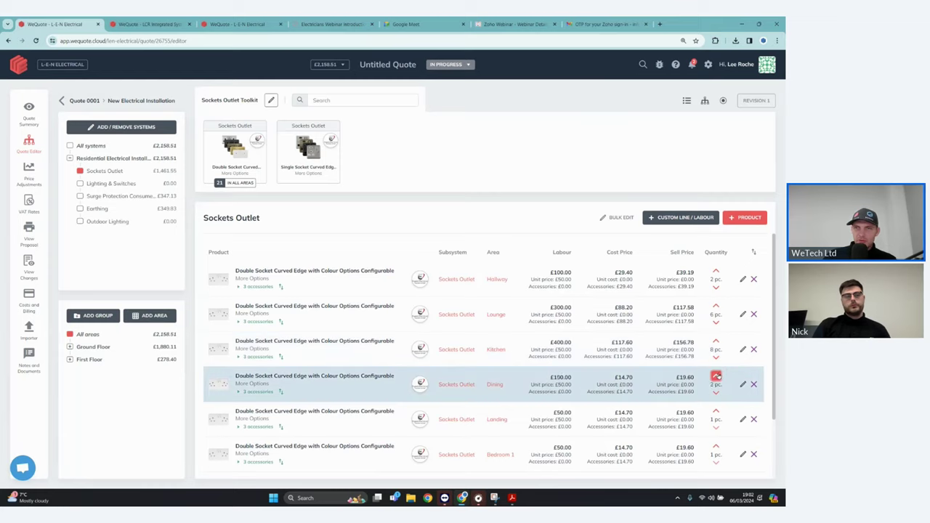
click(717, 376)
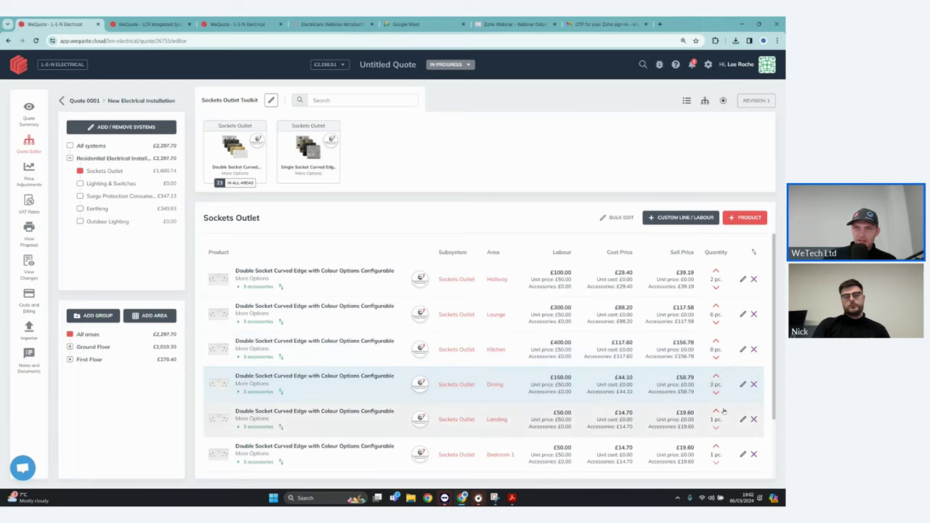
- Raise the double socket quantities to 5 in Bedroom 1 and 4 each in Bedroom 2 and Bedroom 3
scroll(716, 410, down, 1)
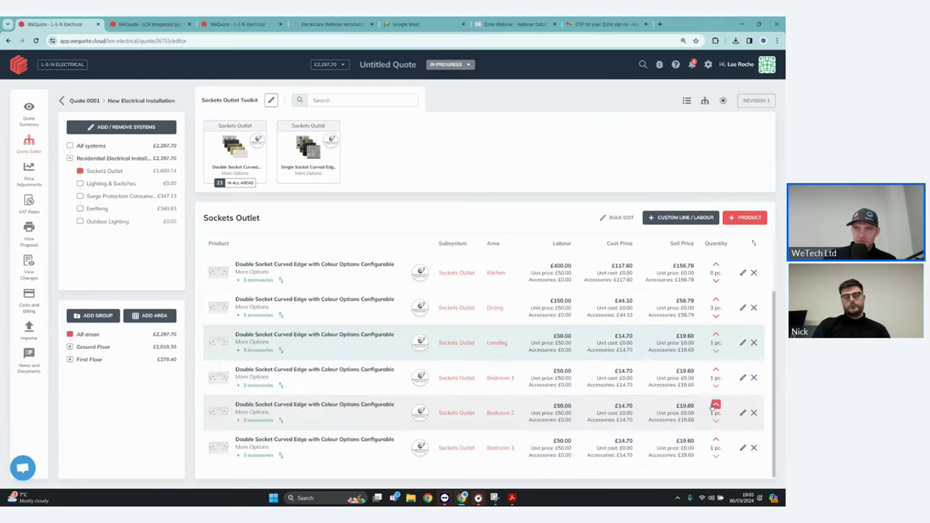
click(717, 370)
click(717, 371)
click(716, 404)
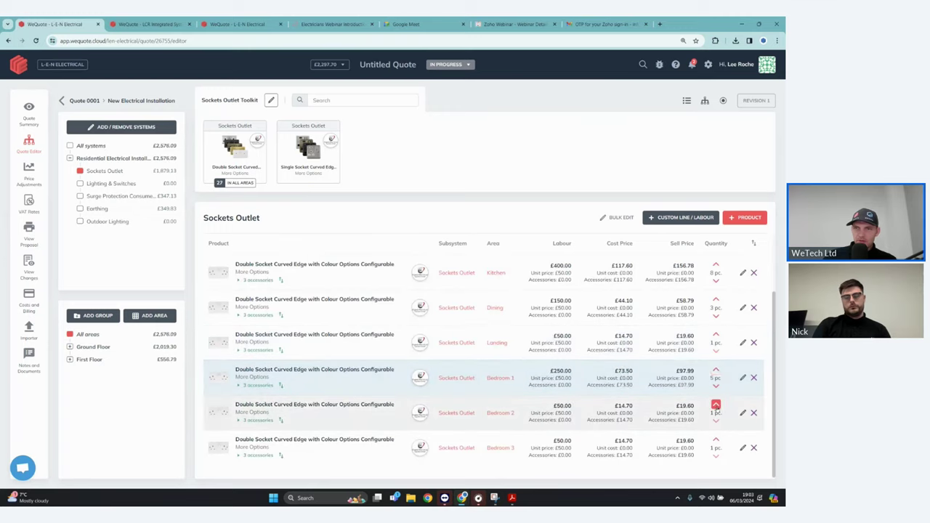
click(716, 404)
click(716, 404)
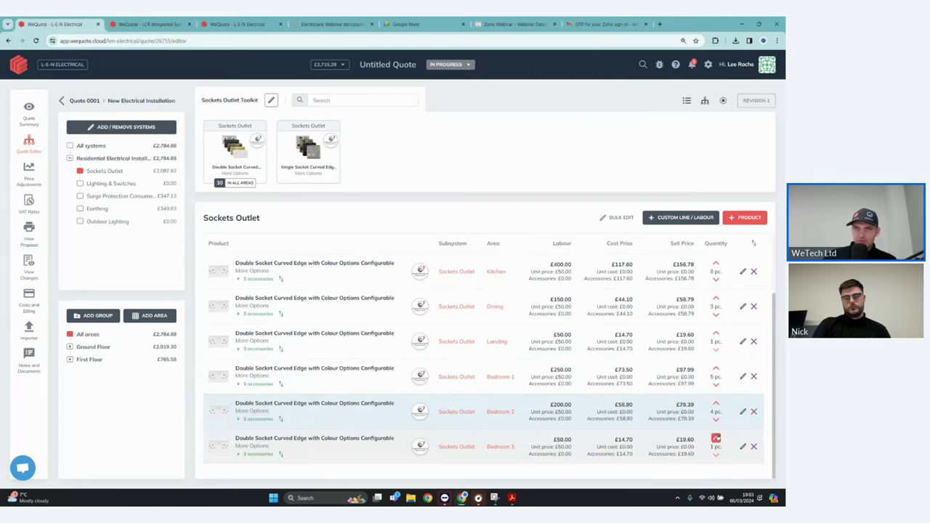
click(716, 439)
click(716, 438)
click(717, 438)
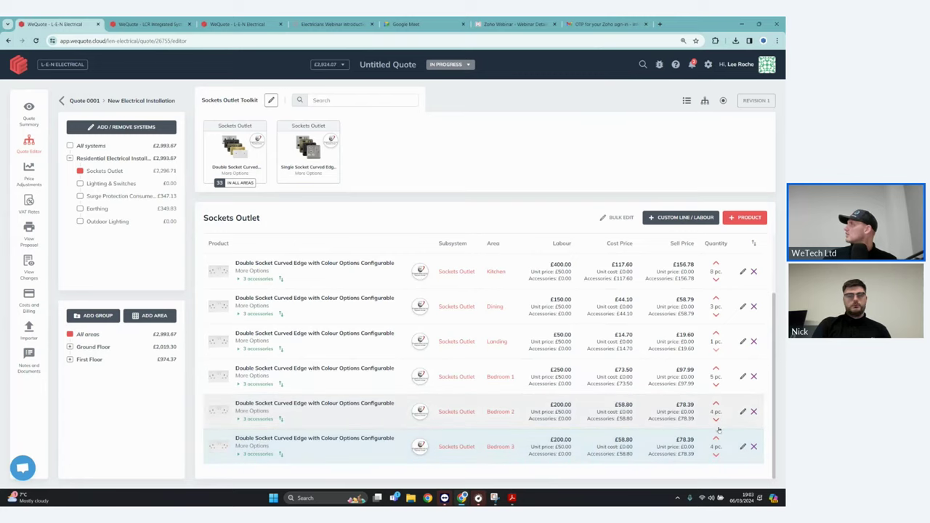
- Reopen the Hallway double socket's product details and set its 1st Fix Cabling labour to 0.50 hours
scroll(653, 378, up, 2)
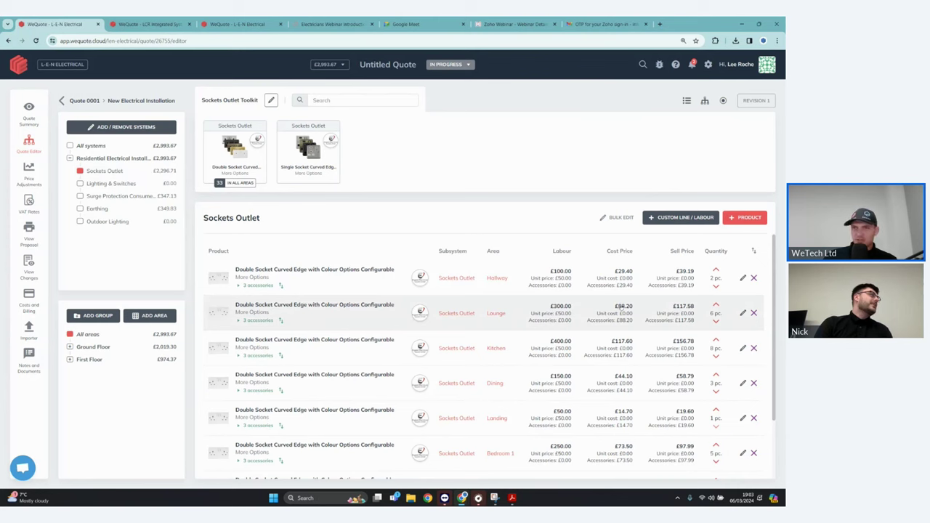
click(742, 278)
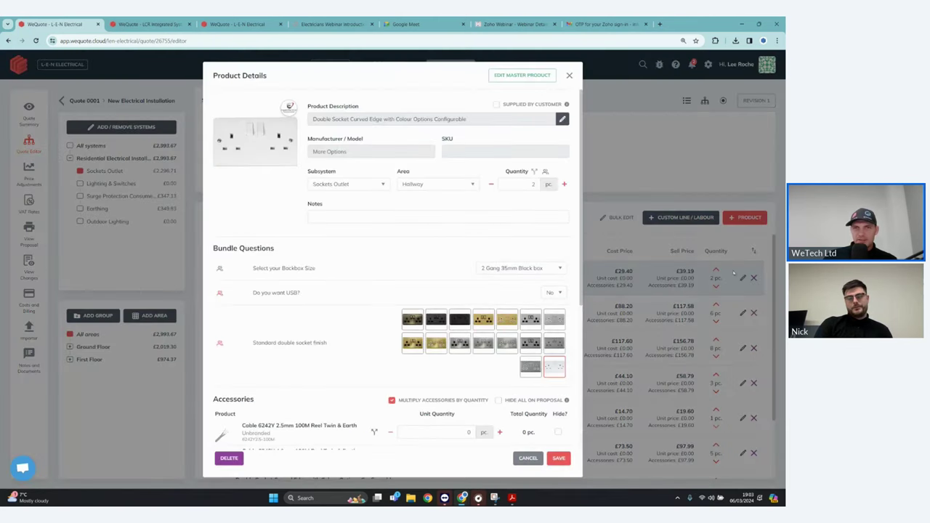
scroll(393, 368, down, 5)
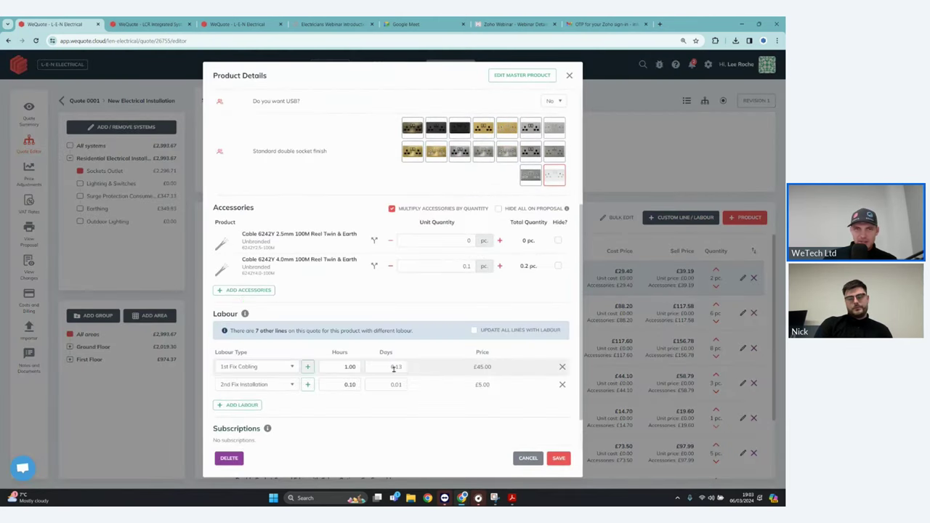
click(349, 366)
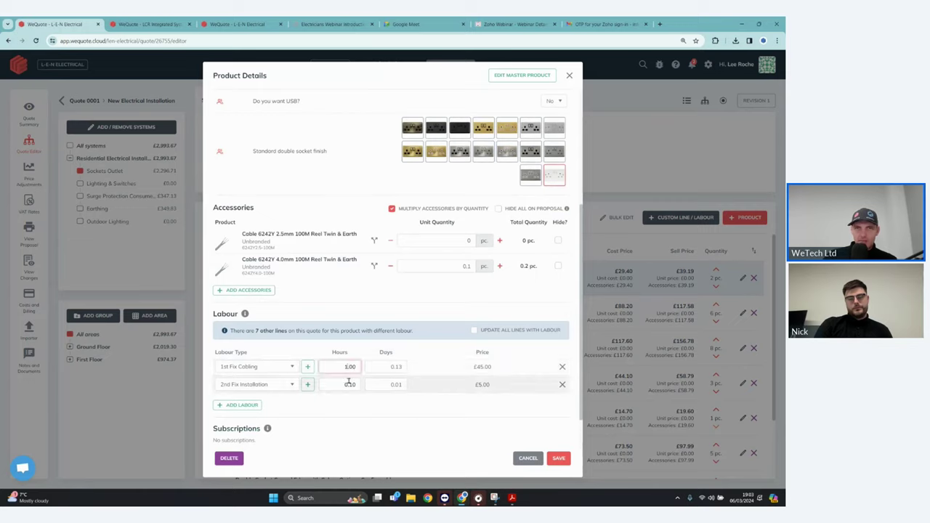
text(0)
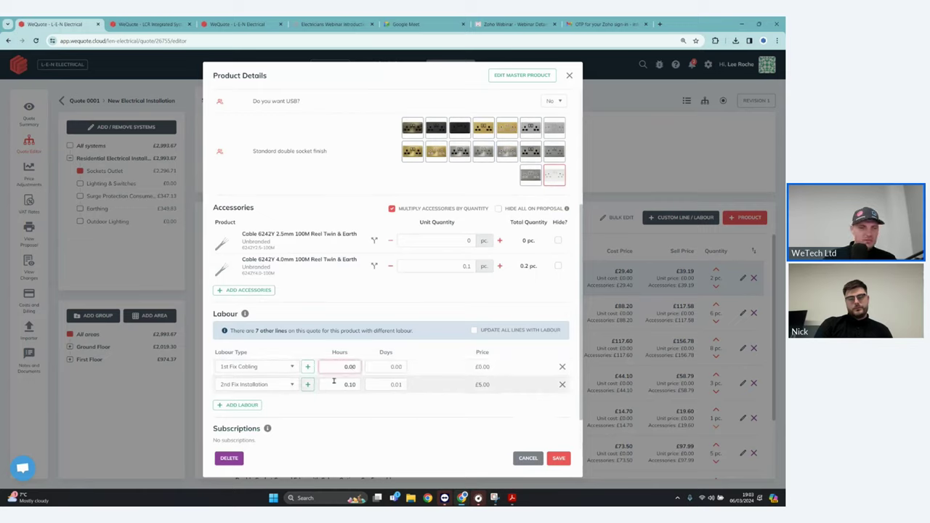
key(BackSpace)
text(5)
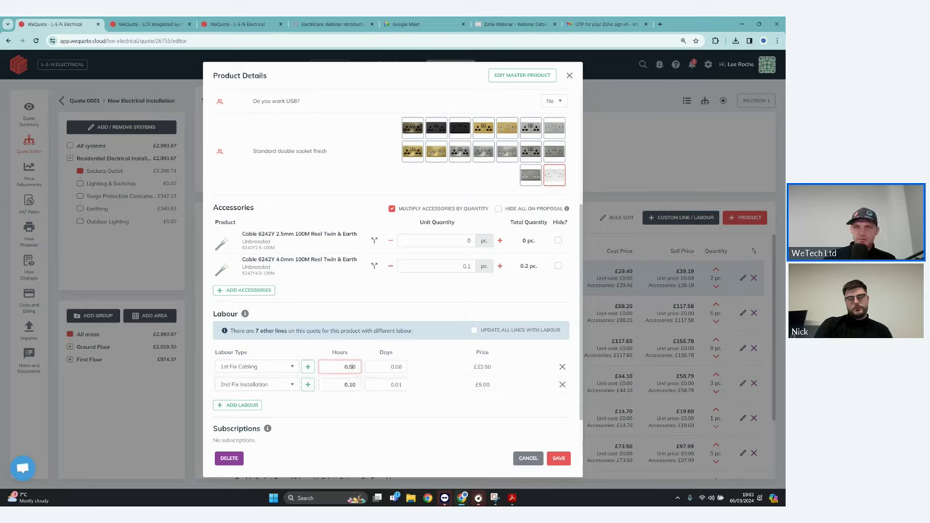
- Apply the Hallway double socket's updated labour to all other lines of this product and save it
click(558, 458)
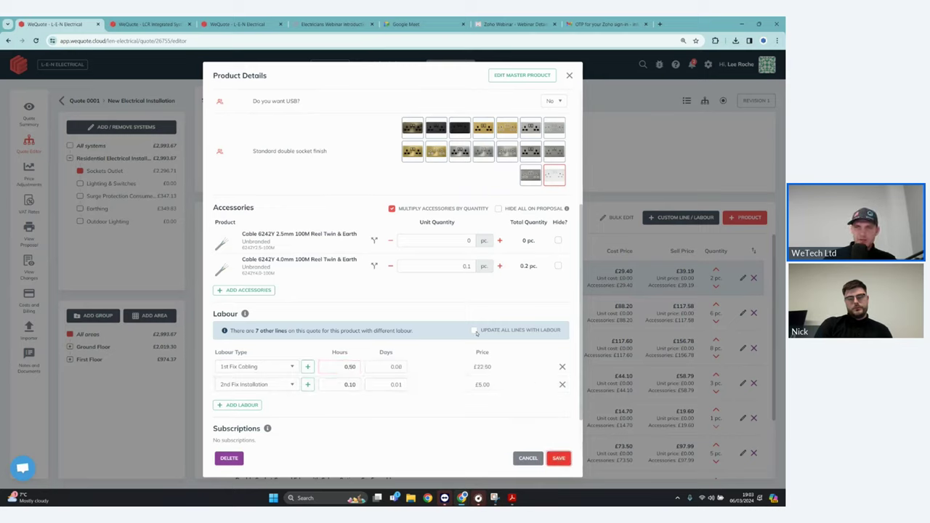
click(474, 331)
click(558, 462)
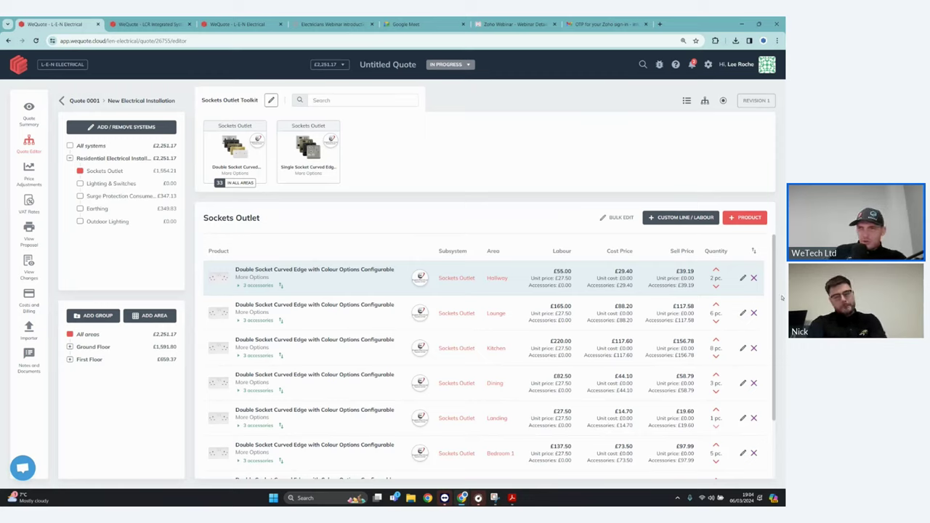
- Make the Lounge double socket quantity adjustable on the web quote, with a minimum of 4 and a maximum of 8
click(743, 277)
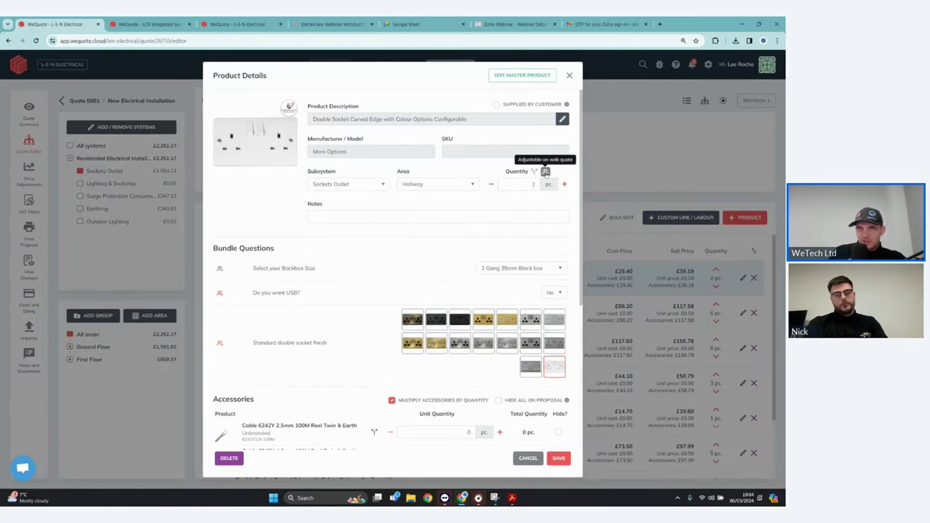
click(570, 75)
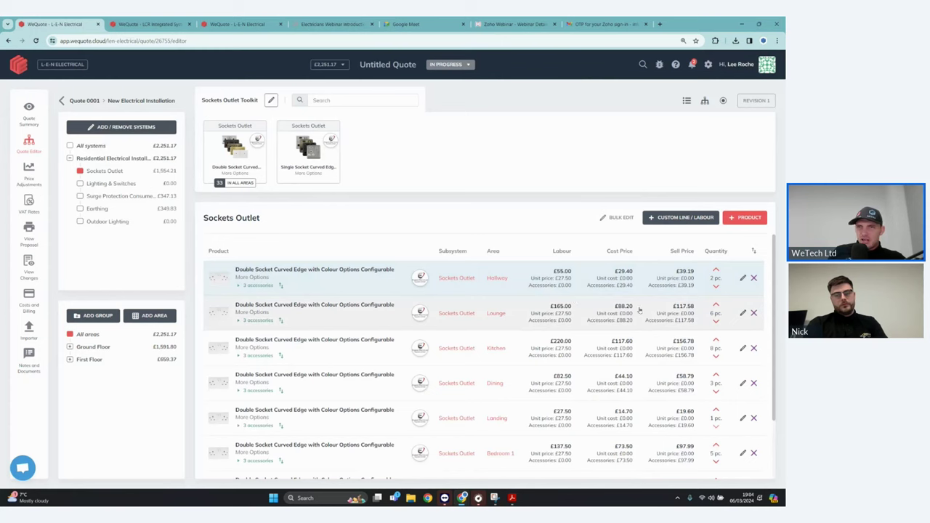
click(743, 314)
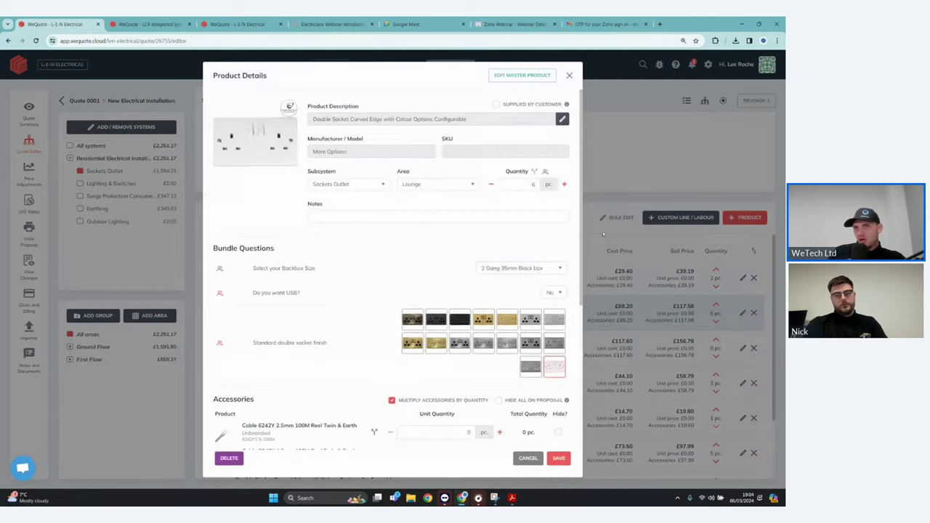
click(545, 172)
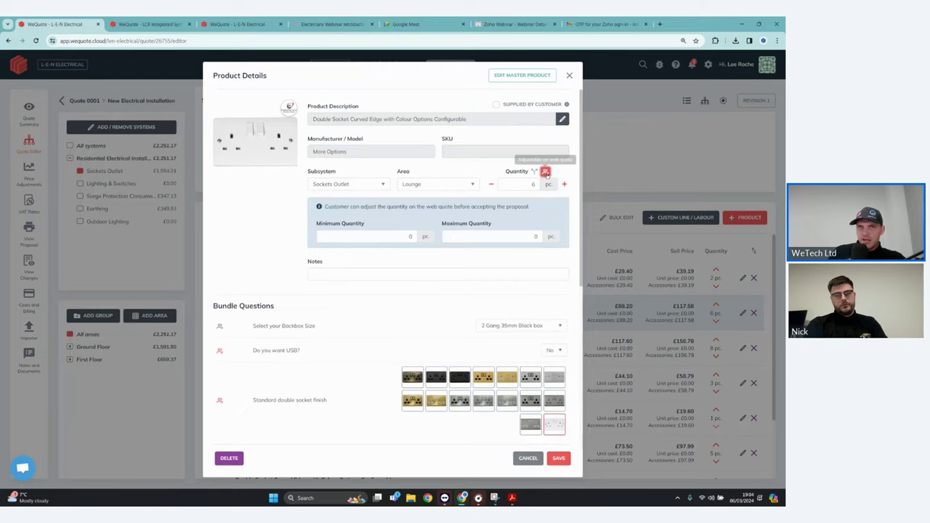
click(407, 237)
text(4)
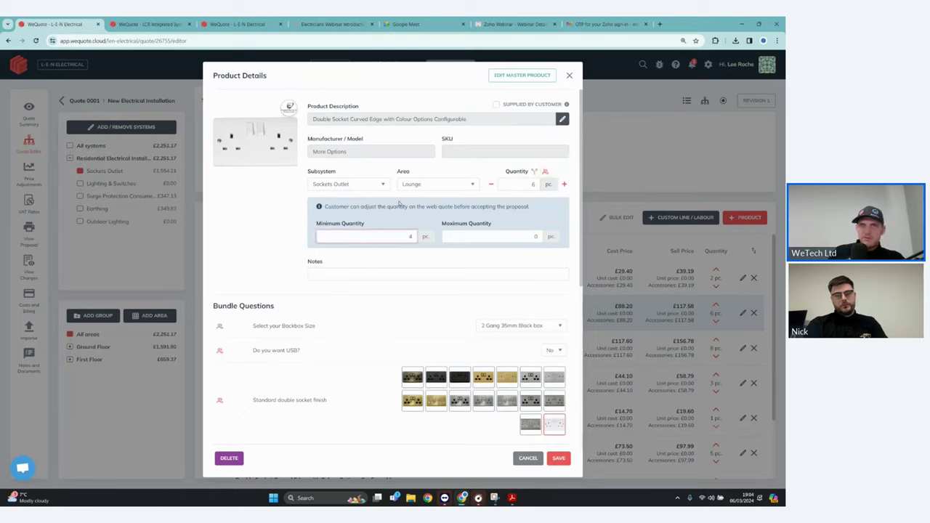
click(536, 236)
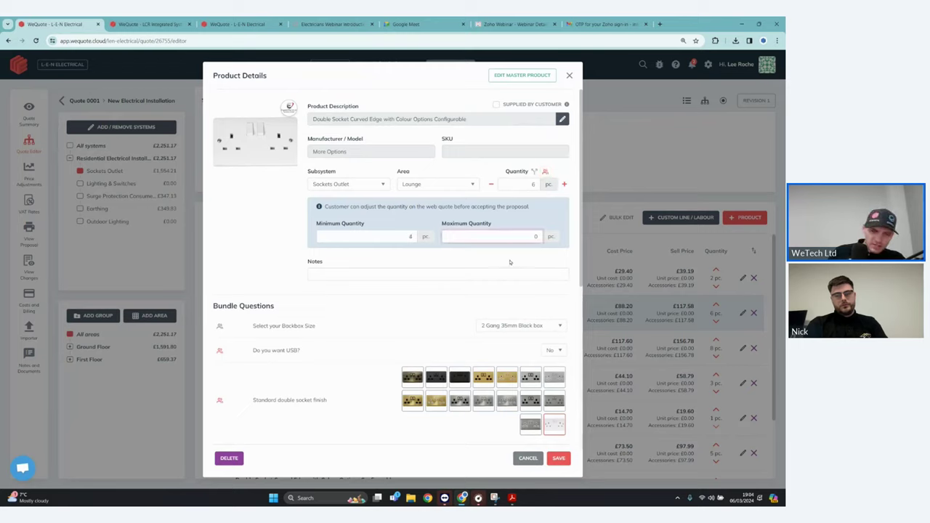
text(8)
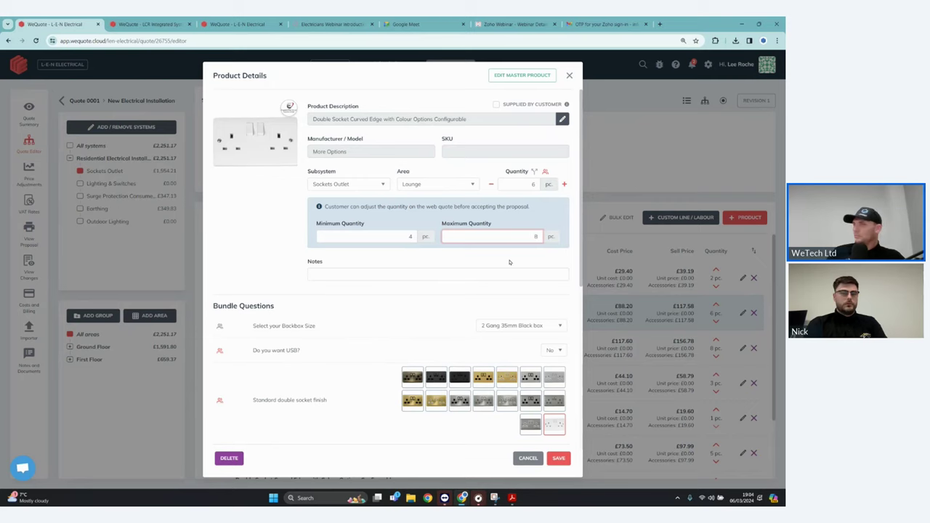
scroll(534, 378, down, 1)
click(558, 458)
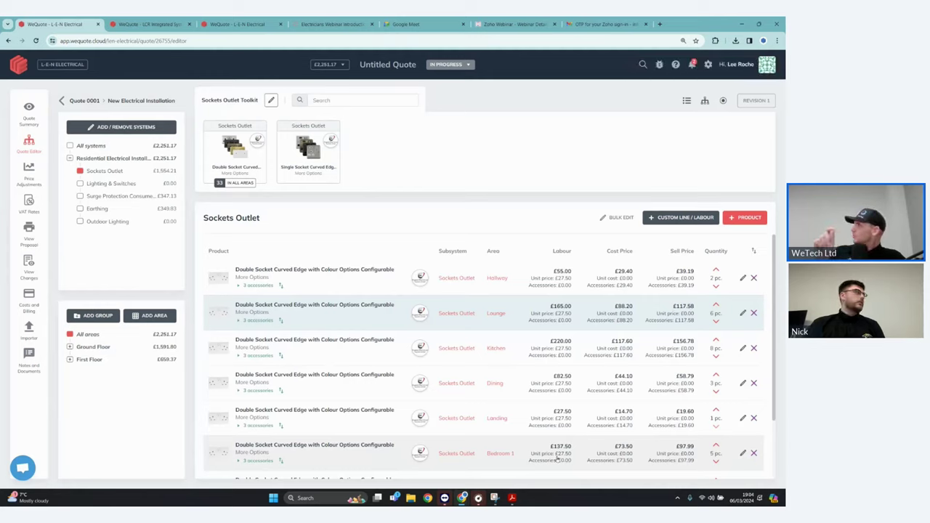
- Open the Lighting & Switches subsystem for the Ground Floor Hallway and browse its toolkit products
click(125, 184)
click(70, 348)
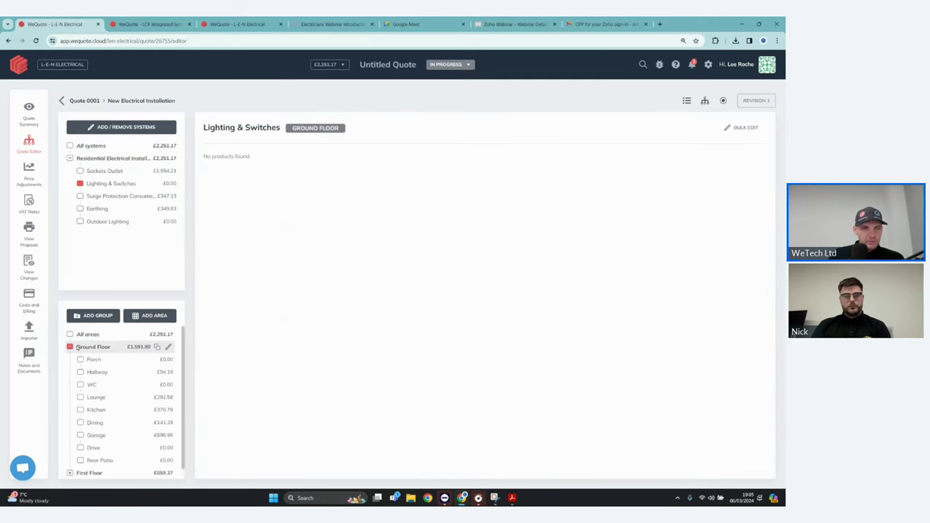
click(107, 372)
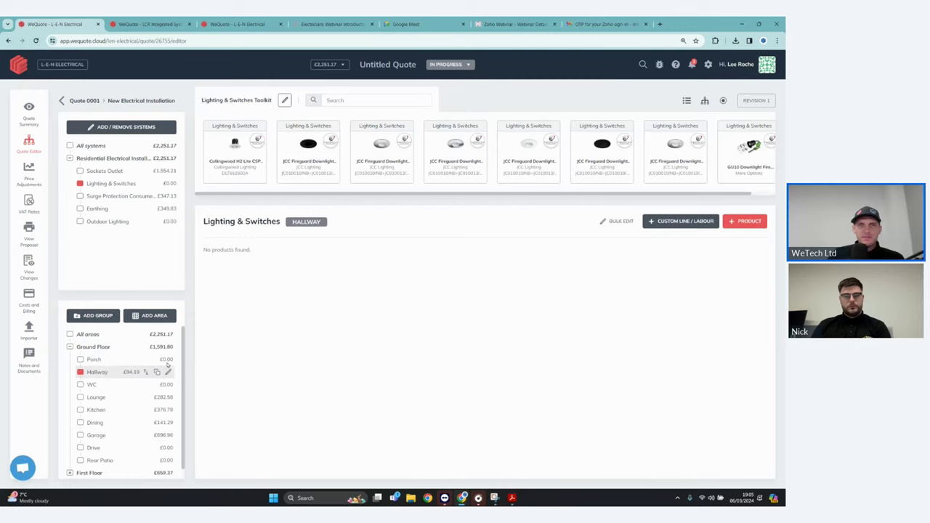
drag(310, 195, 349, 191)
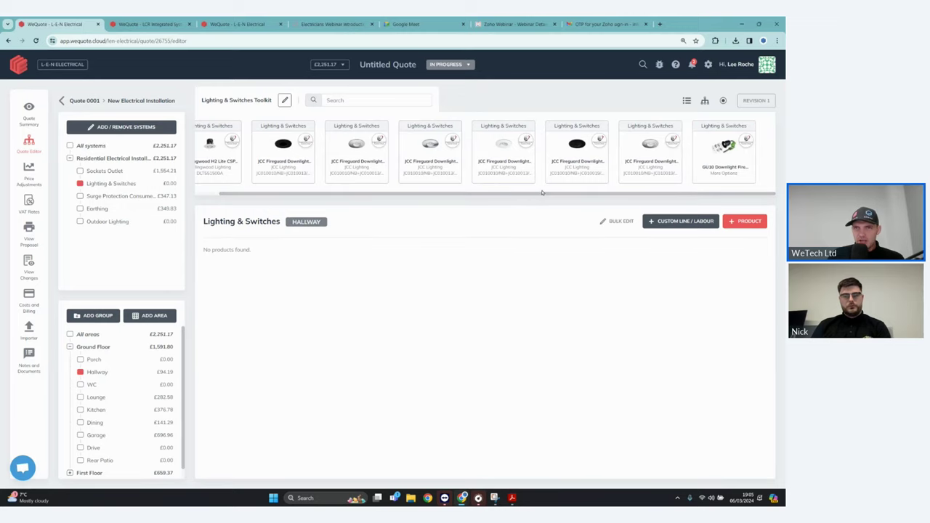
scroll(541, 196, left, 2)
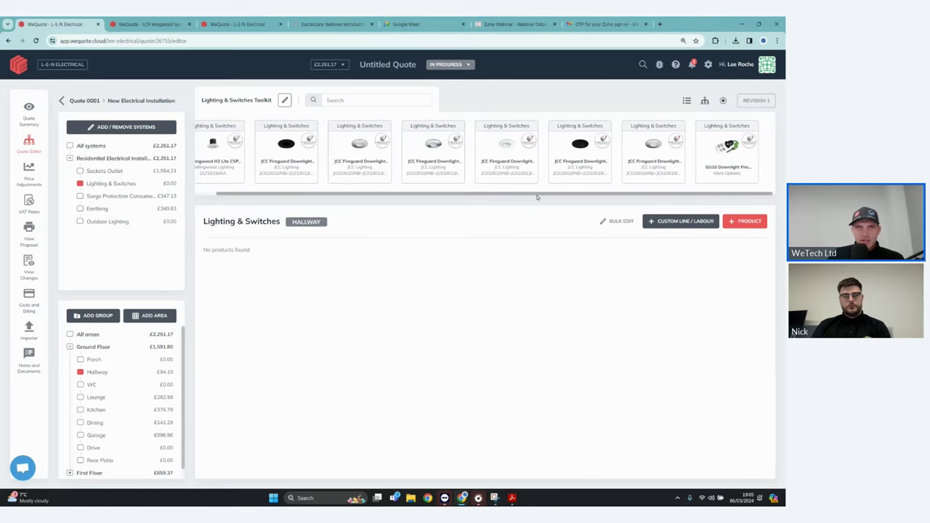
scroll(516, 200, right, 1)
scroll(517, 202, left, 1)
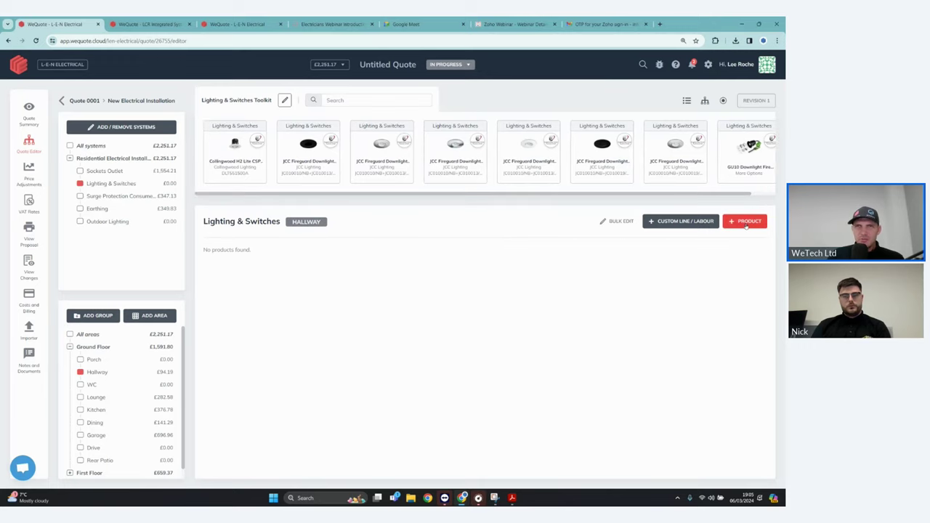
- Pick the Ovia Configurable Downlight from the configurable products in the Expert Electrical linked catalogue
click(746, 225)
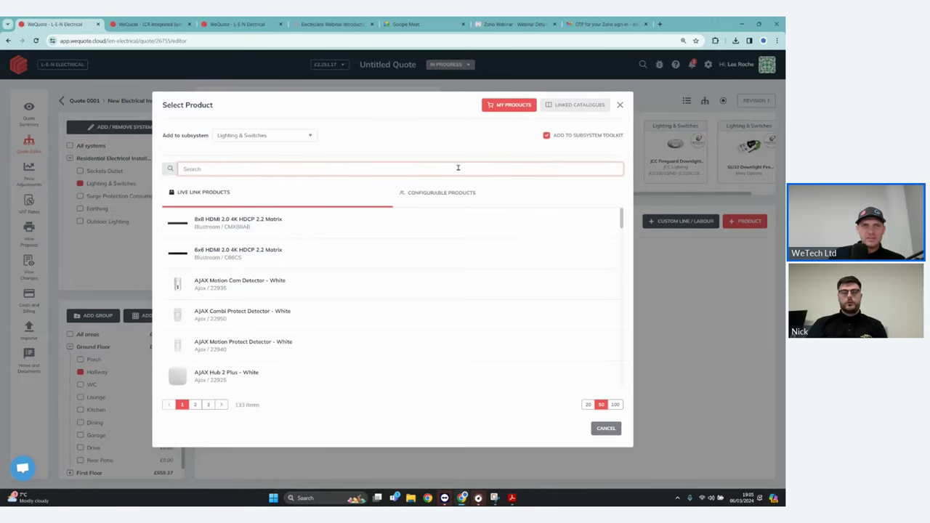
click(579, 104)
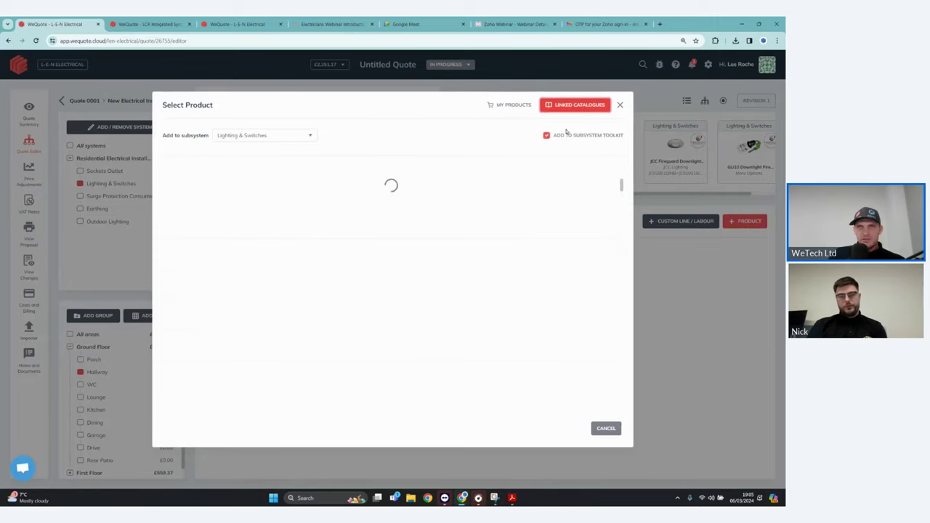
click(476, 192)
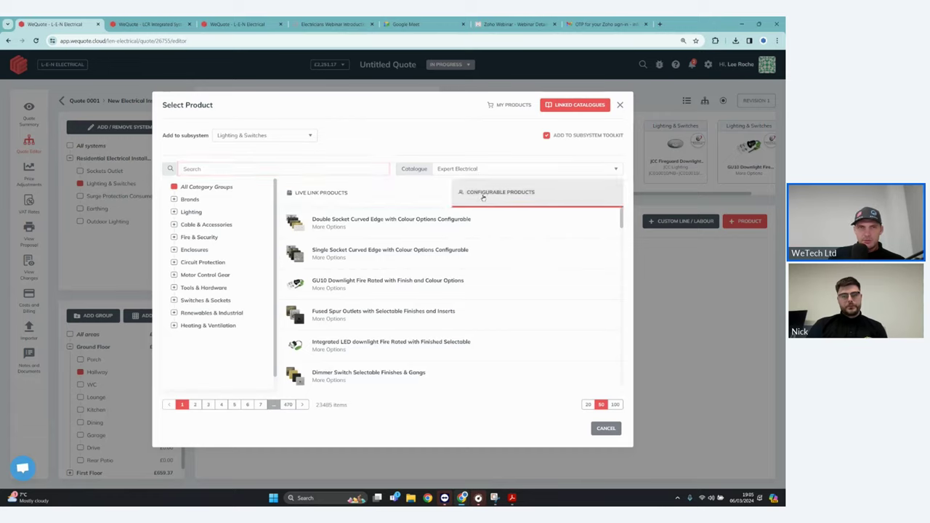
scroll(405, 253, down, 5)
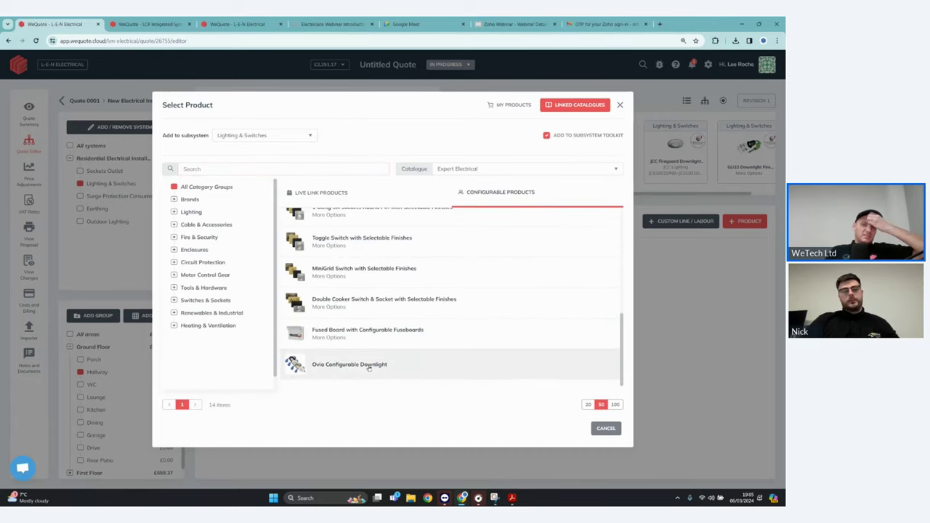
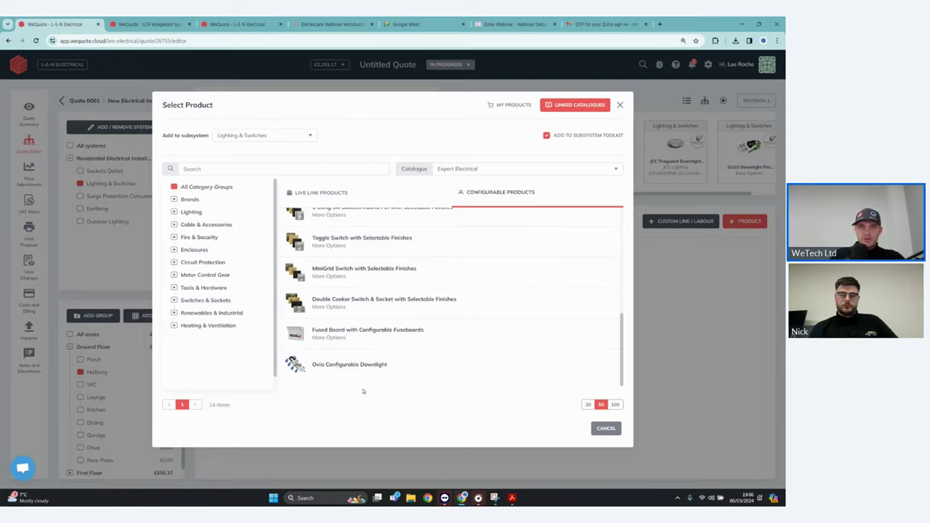
click(384, 368)
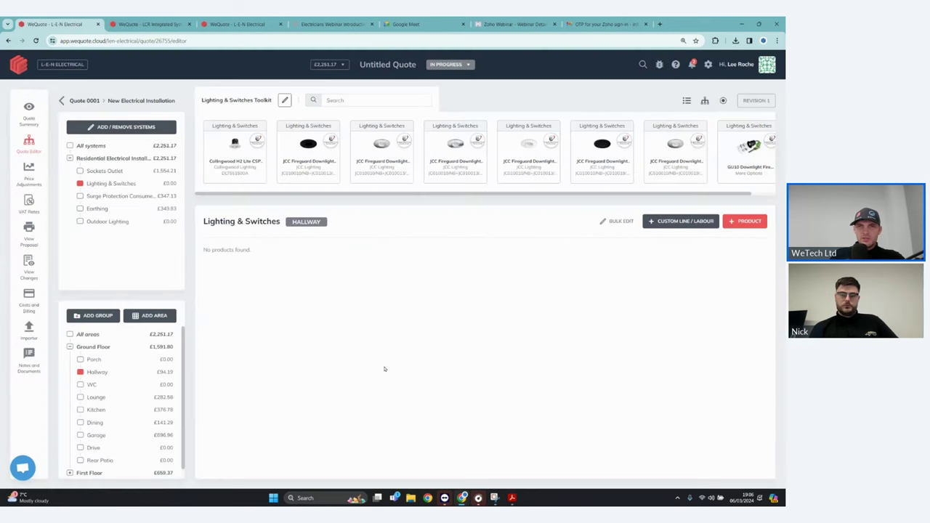
- Add the Ovia downlight to the Hallway as an Integrated LED Downlight in white, with the finish adjustable by the customer
click(530, 269)
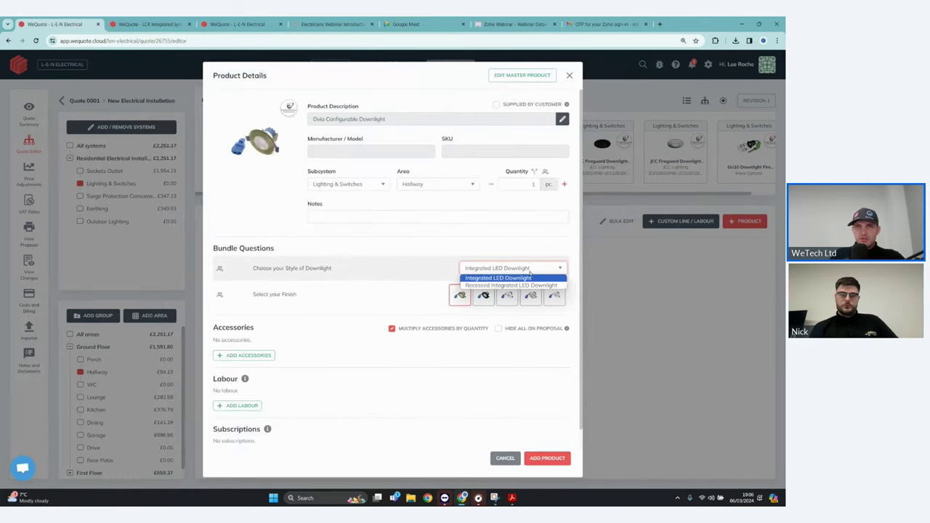
click(497, 278)
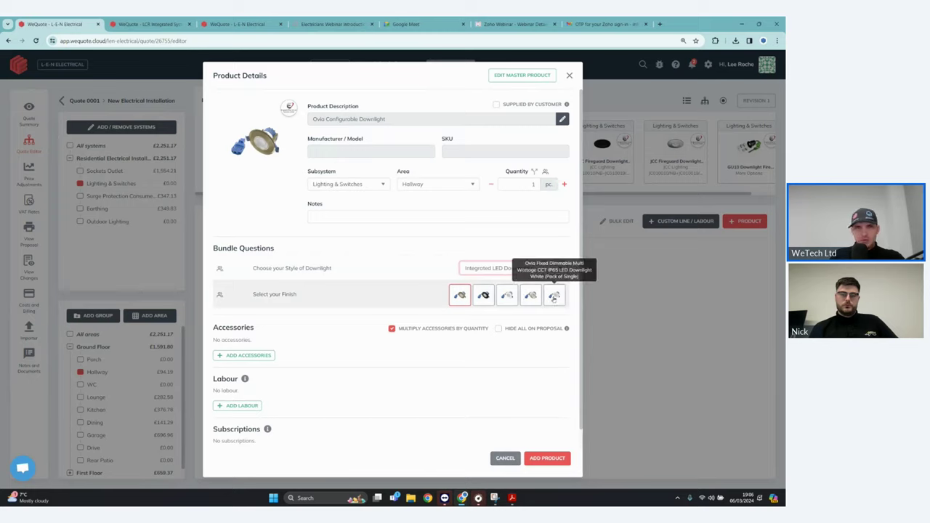
click(553, 296)
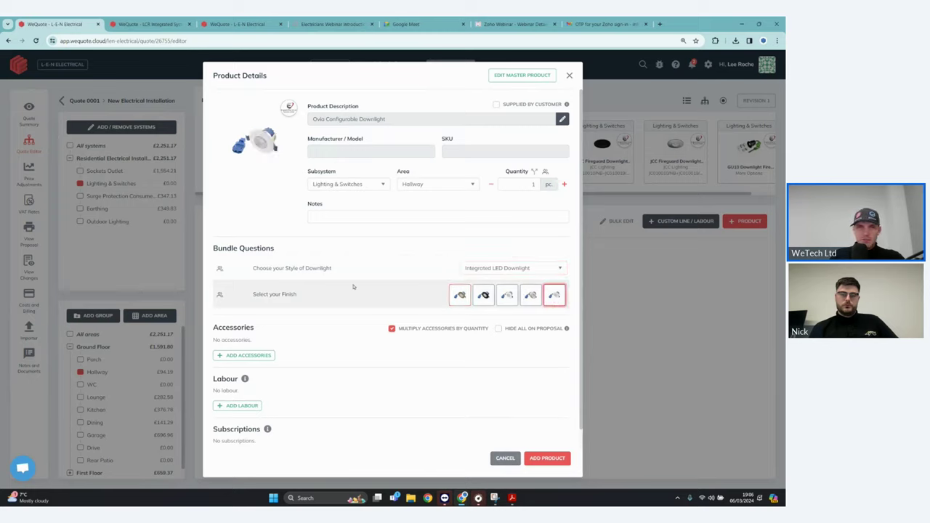
click(220, 296)
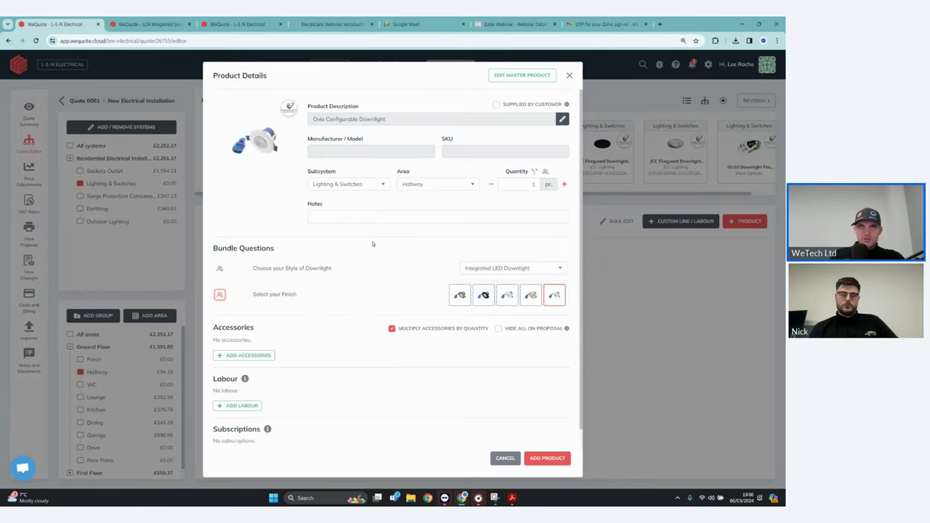
scroll(429, 340, down, 1)
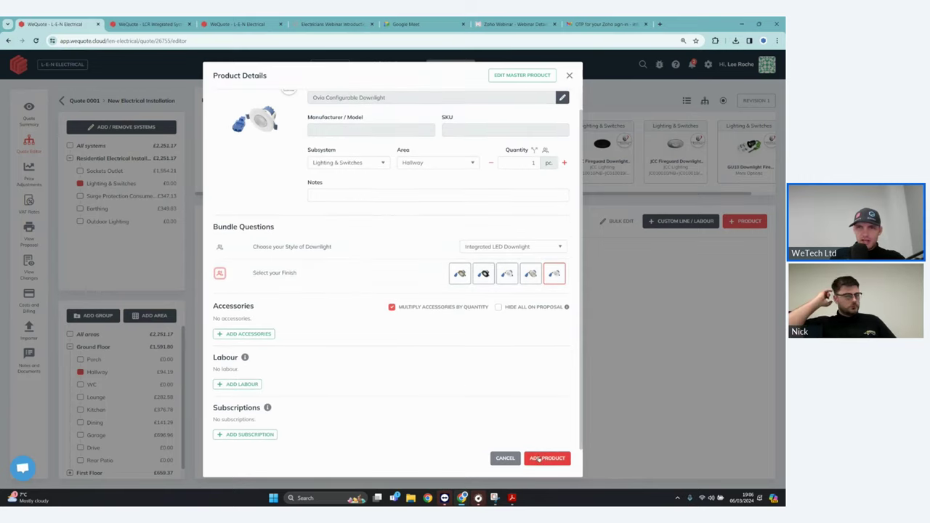
click(544, 460)
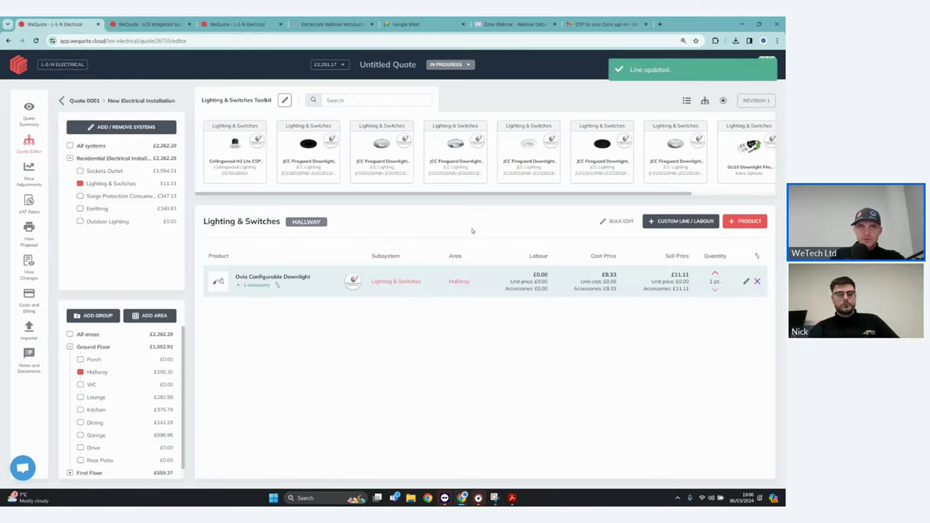
- Move the Ovia Configurable Downlight above the JCC Fireguard Downlight Brushed Nickel IP20 in the Lighting & Switches toolkit and save the order
drag(456, 194, 594, 196)
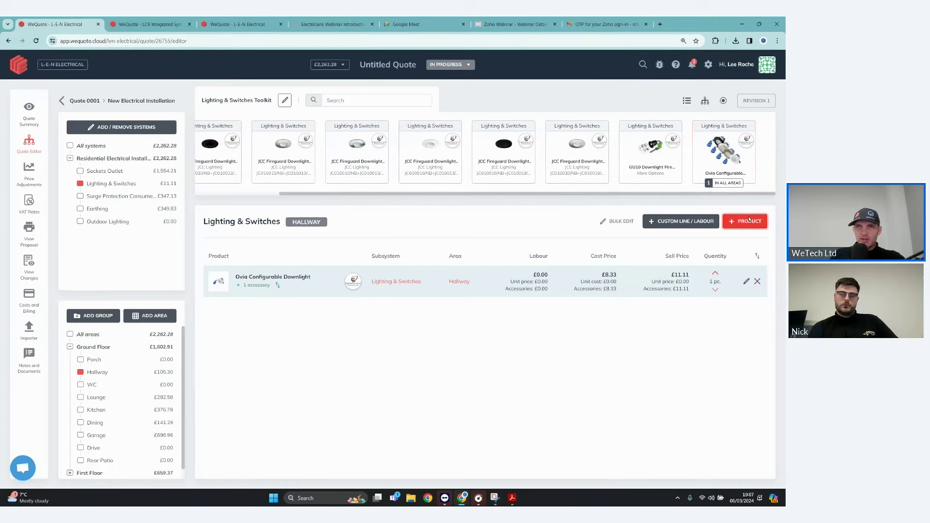
click(748, 221)
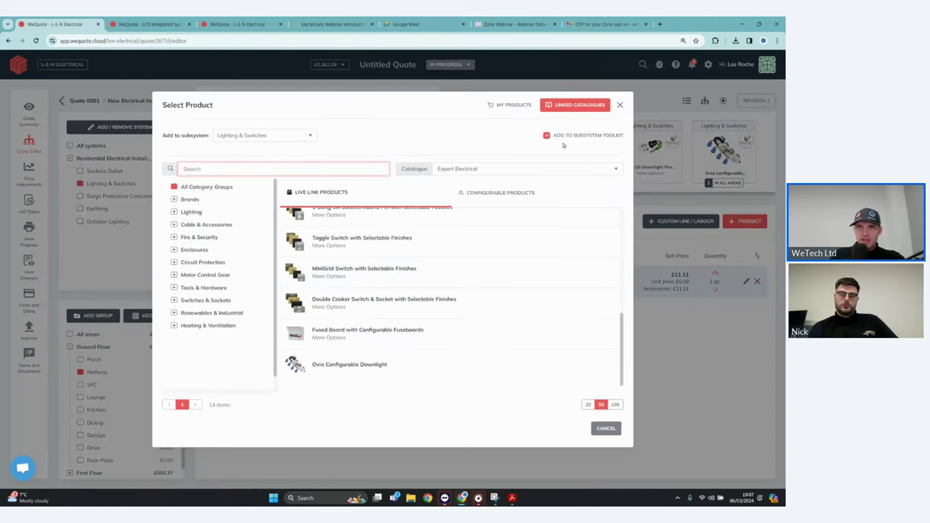
click(620, 104)
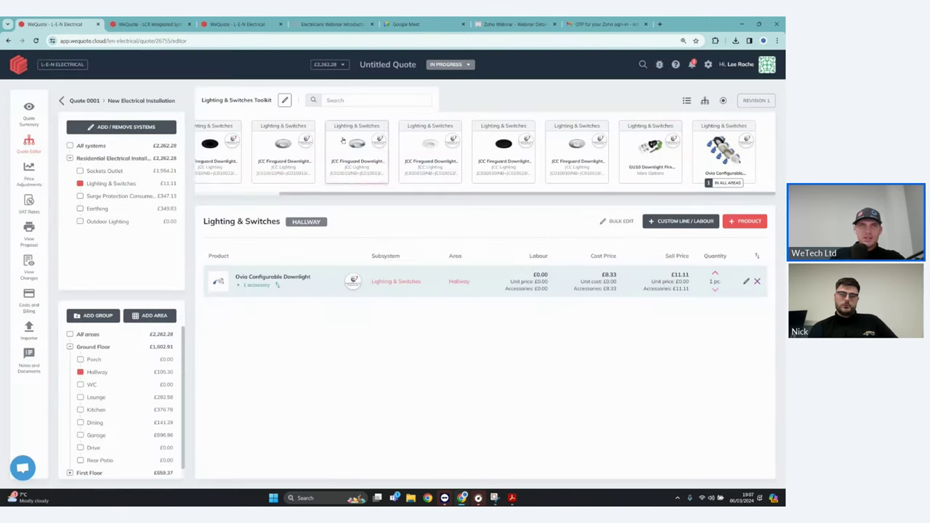
click(285, 100)
scroll(407, 231, down, 4)
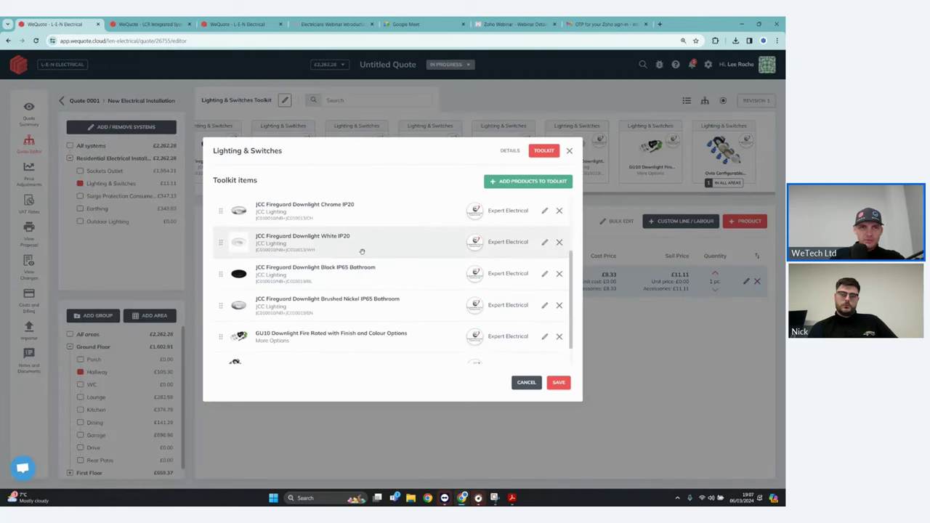
drag(221, 336, 229, 161)
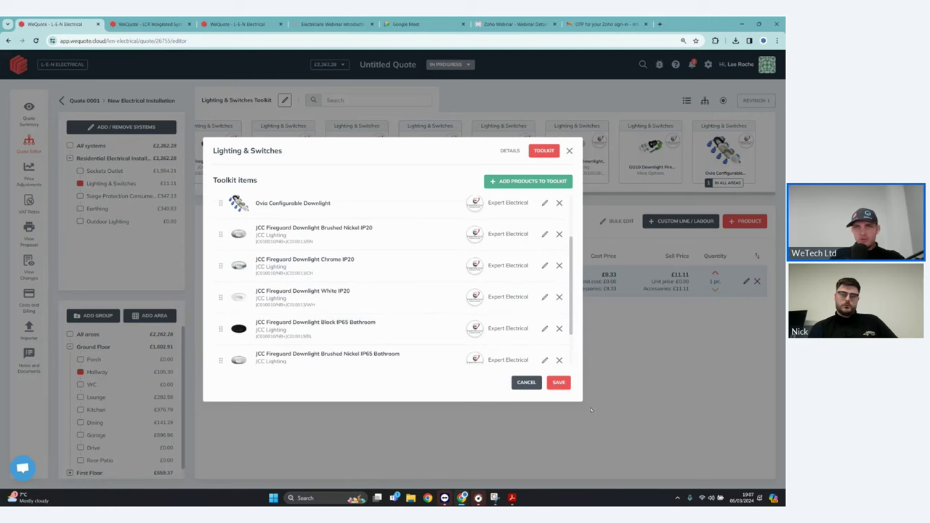
click(559, 382)
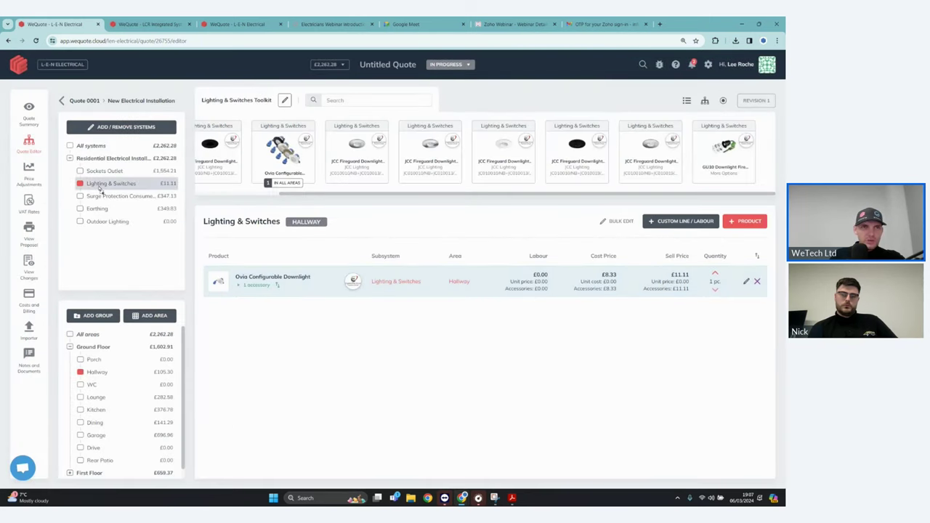
- Try moving the Lighting & Switches subsystem below Outdoor Lighting in the systems list
drag(90, 186, 97, 222)
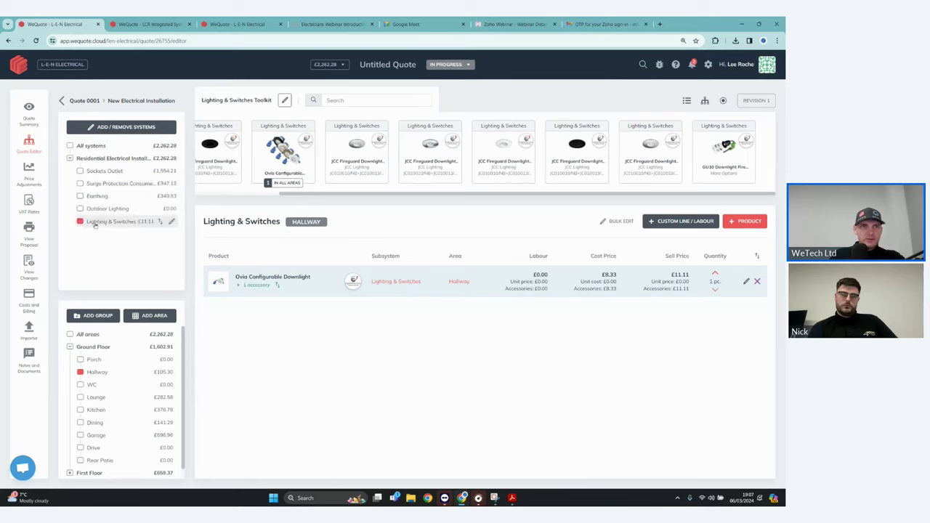
scroll(99, 363, down, 1)
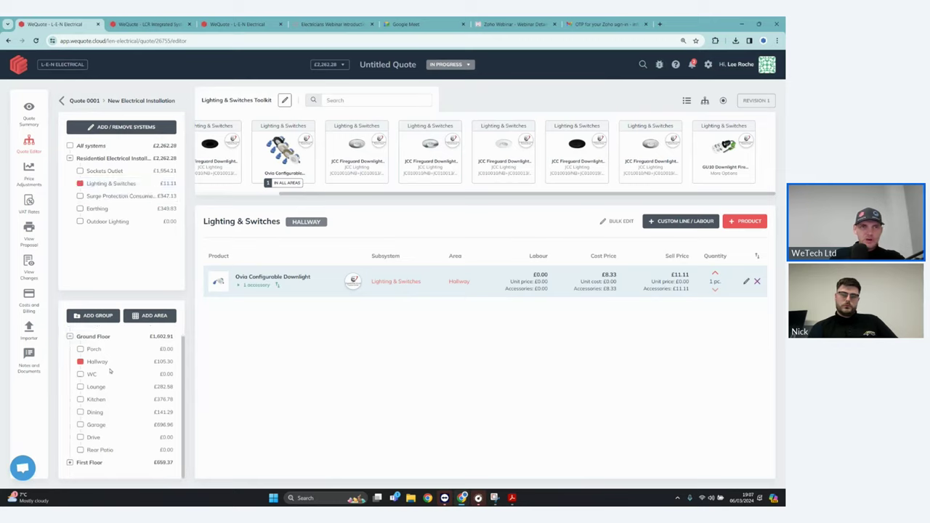
- Try moving the First Floor group above the Ground Floor group in the areas list
mouse_move(105, 365)
mouse_down()
mouse_move(104, 457)
mouse_move(122, 356)
mouse_move(114, 352)
mouse_up()
click(93, 336)
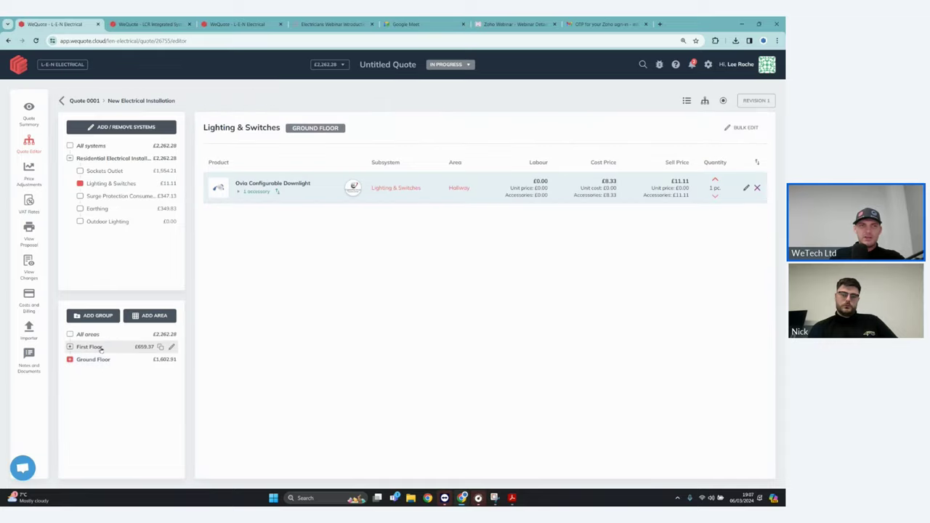
click(91, 347)
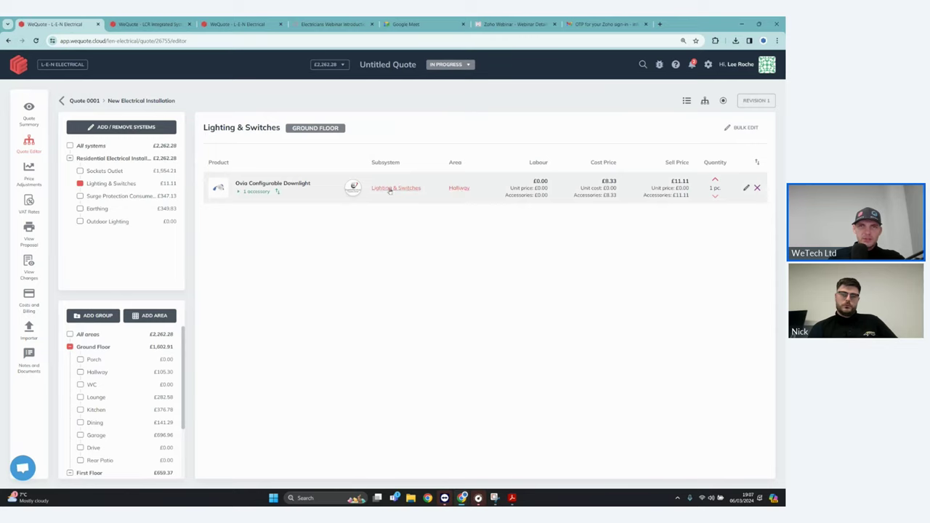
- Open the product details of the Ovia Configurable Downlight in the Hallway
click(462, 189)
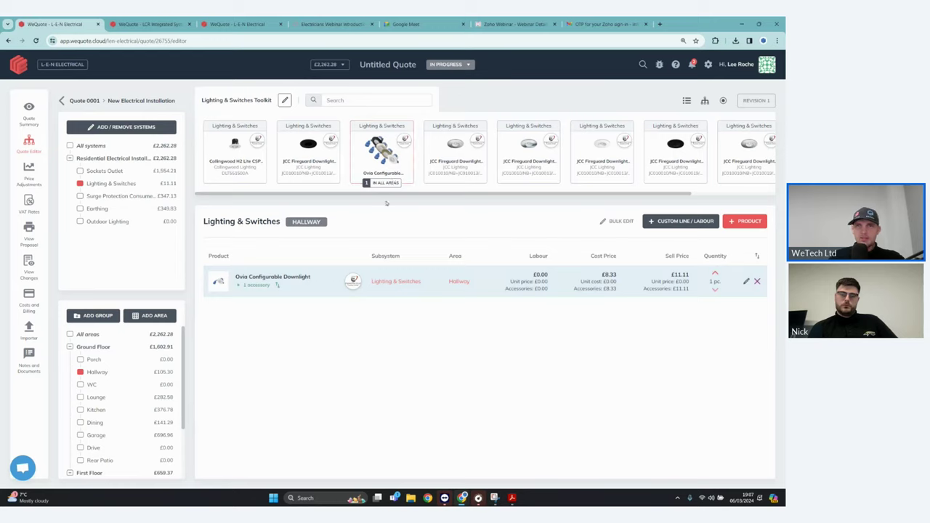
click(746, 281)
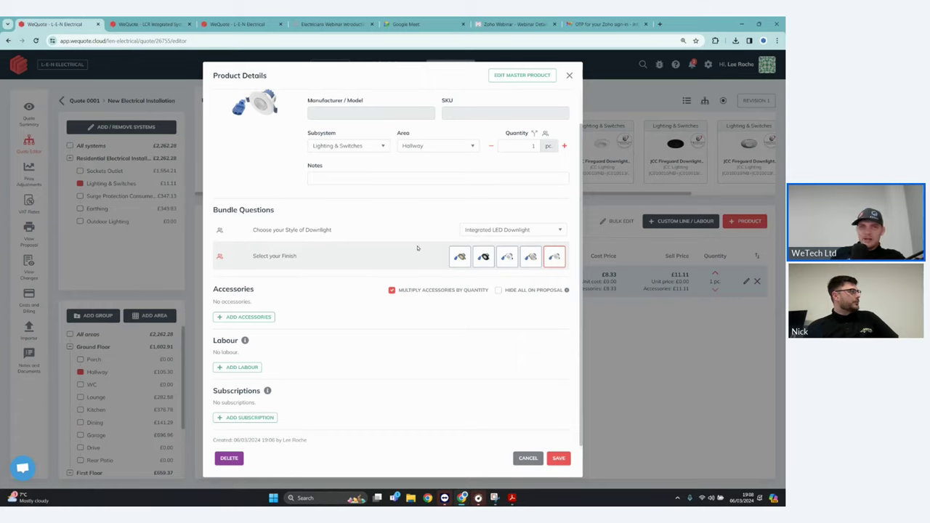
scroll(417, 248, down, 1)
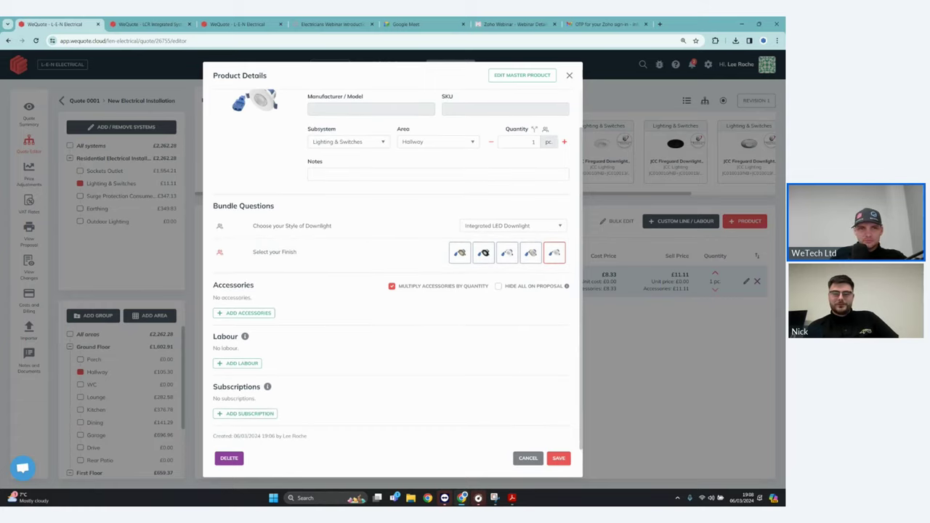
scroll(364, 337, up, 1)
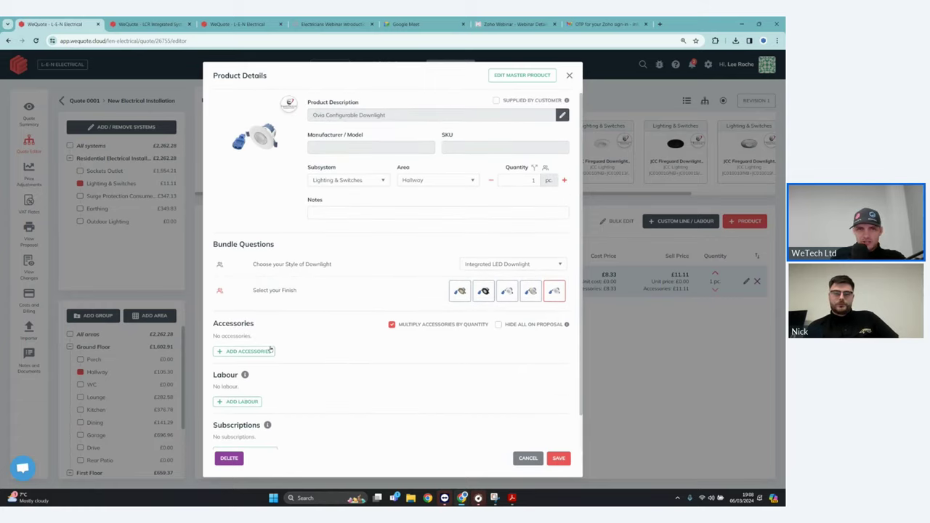
- Add the Cable 6242Y 1.0mm 100M Reel Twin & Earth from the Expert Electrical linked catalogue as an accessory of the downlight
click(247, 353)
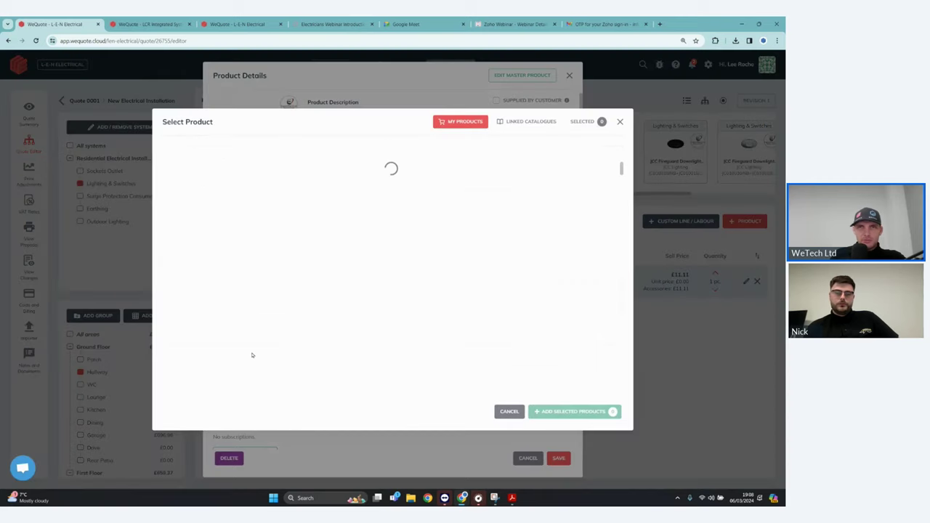
click(525, 123)
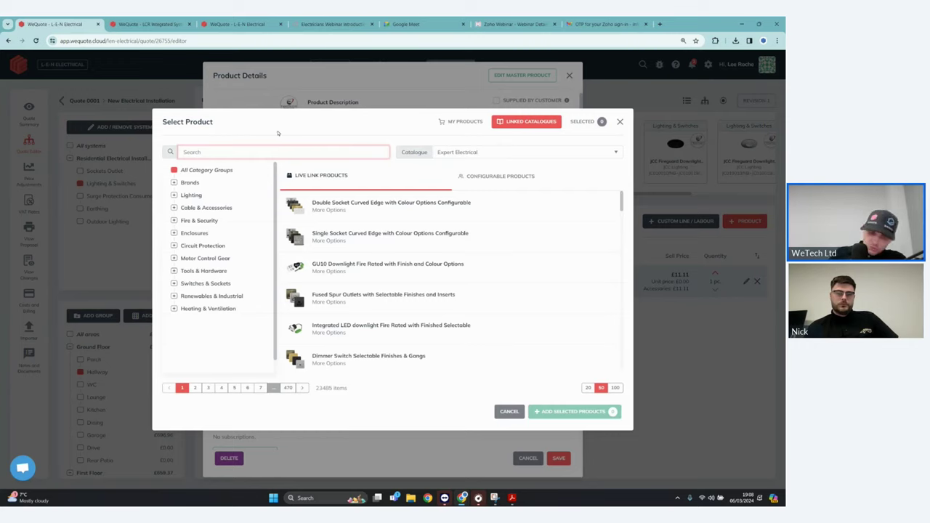
text(s)
text(242)
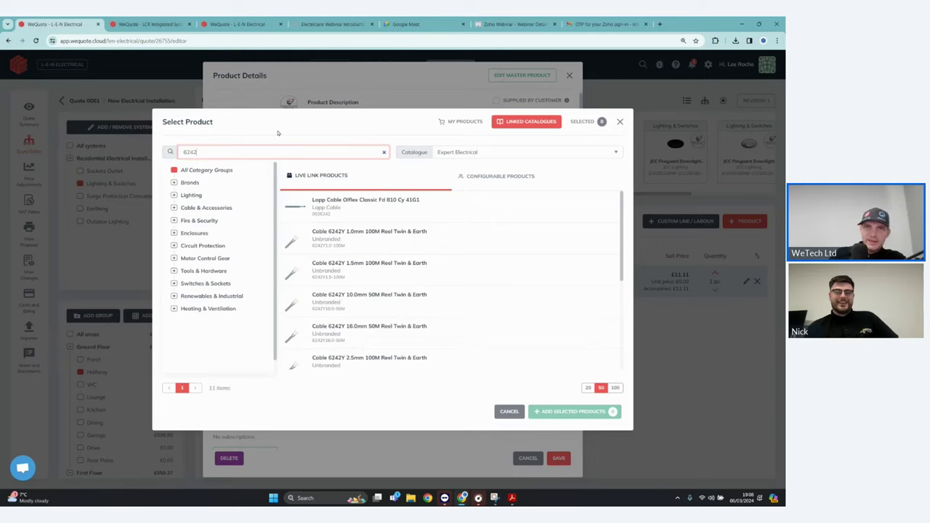
text(y)
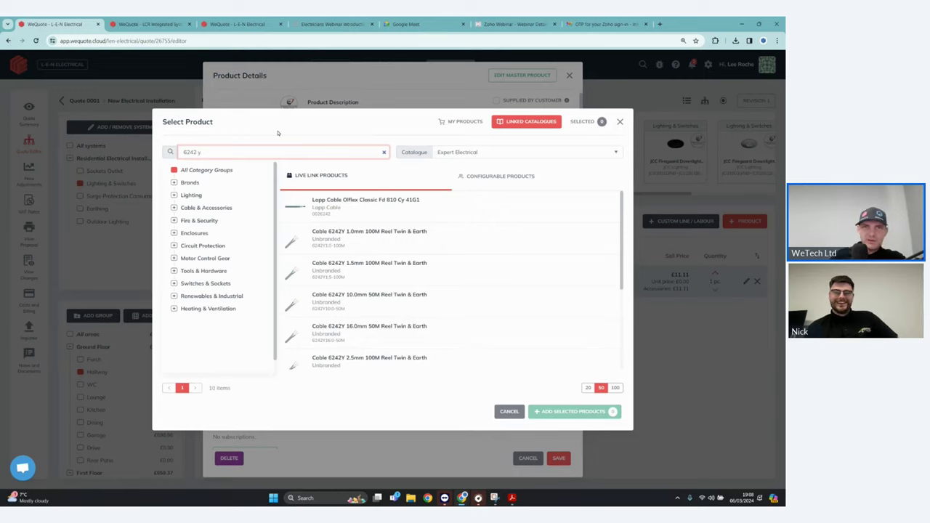
click(376, 244)
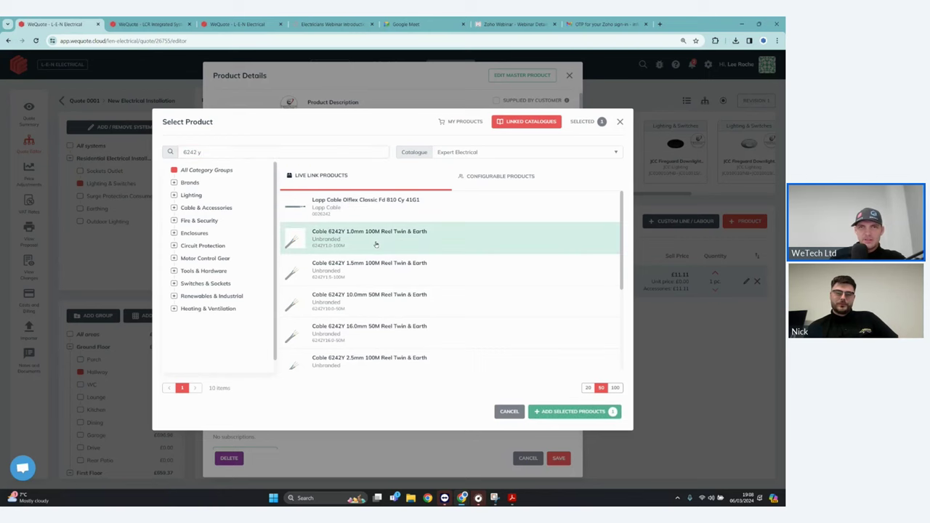
click(580, 412)
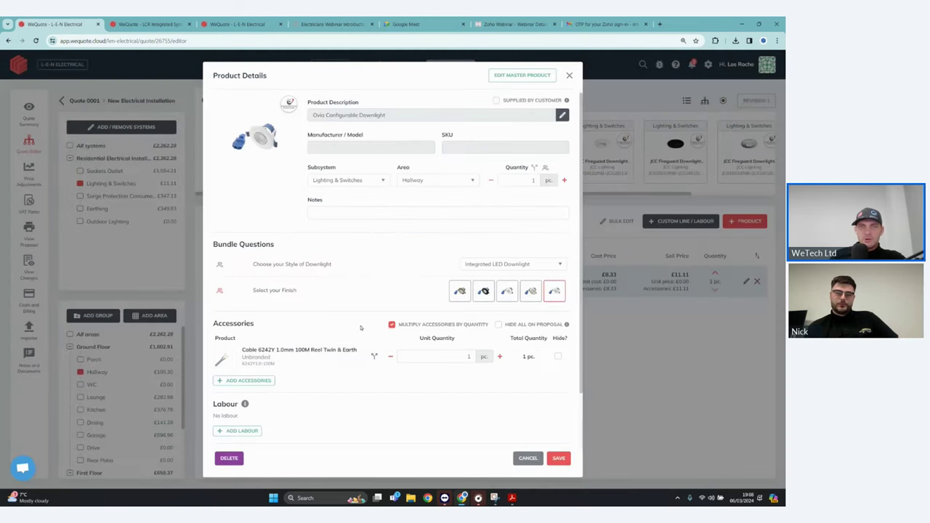
- Copy the quote item's cable accessory into the downlight's master product and save the master product
scroll(344, 343, down, 1)
scroll(342, 331, up, 1)
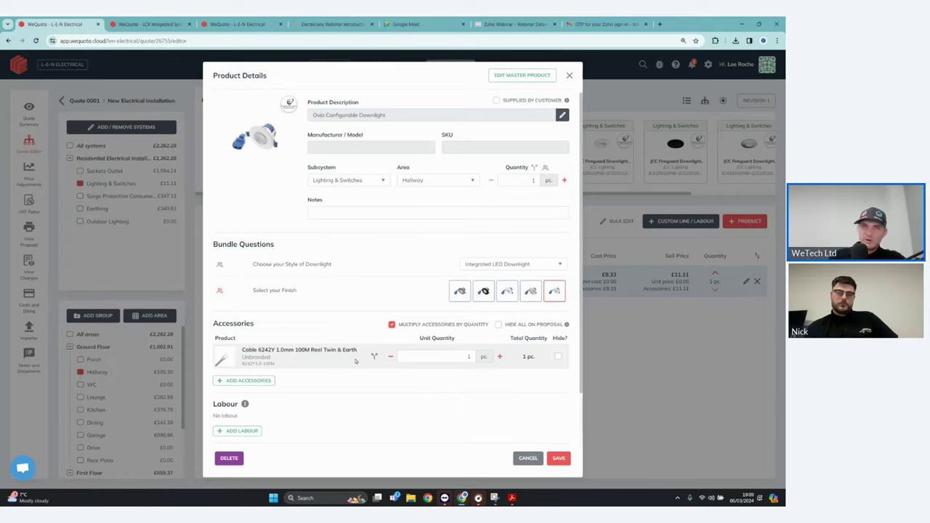
click(512, 75)
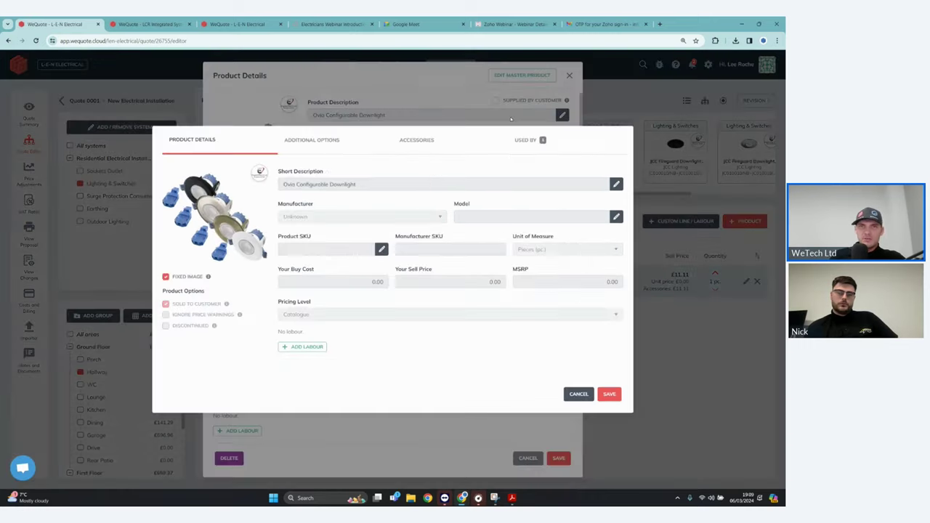
click(419, 148)
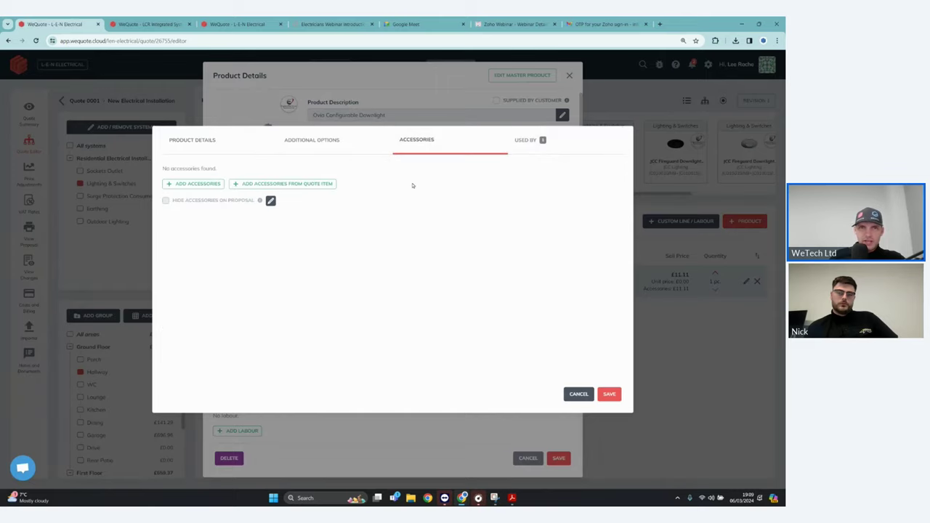
click(293, 187)
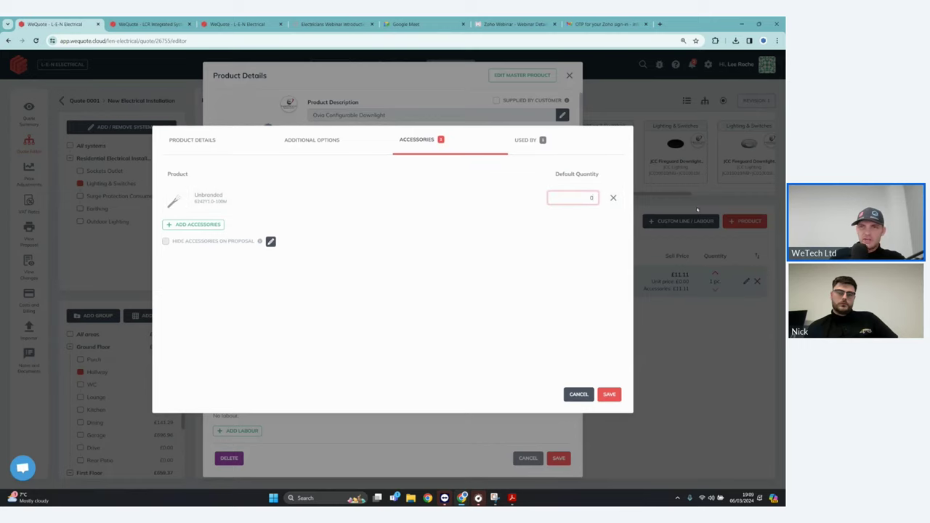
click(611, 394)
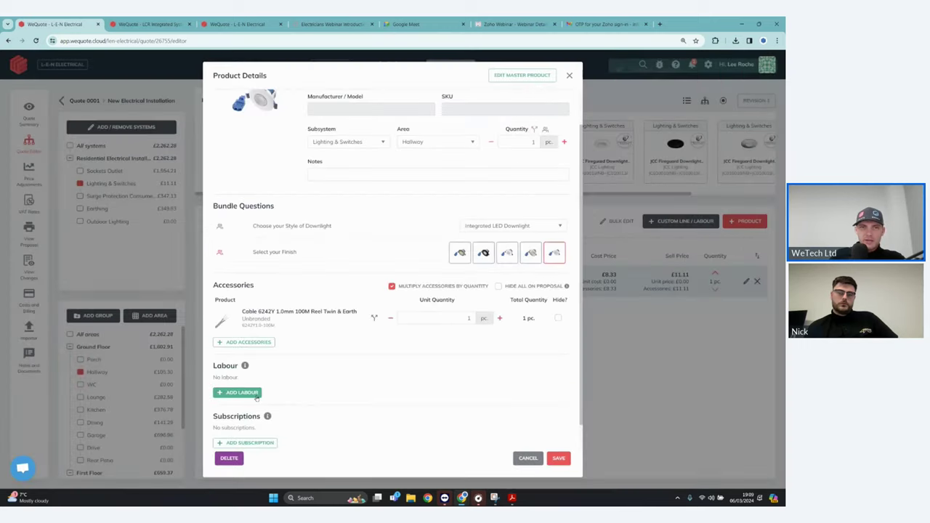
- Add 1st Fix Cabling and 2nd Fix Installation labour lines to the Ovia downlight
click(254, 395)
click(279, 396)
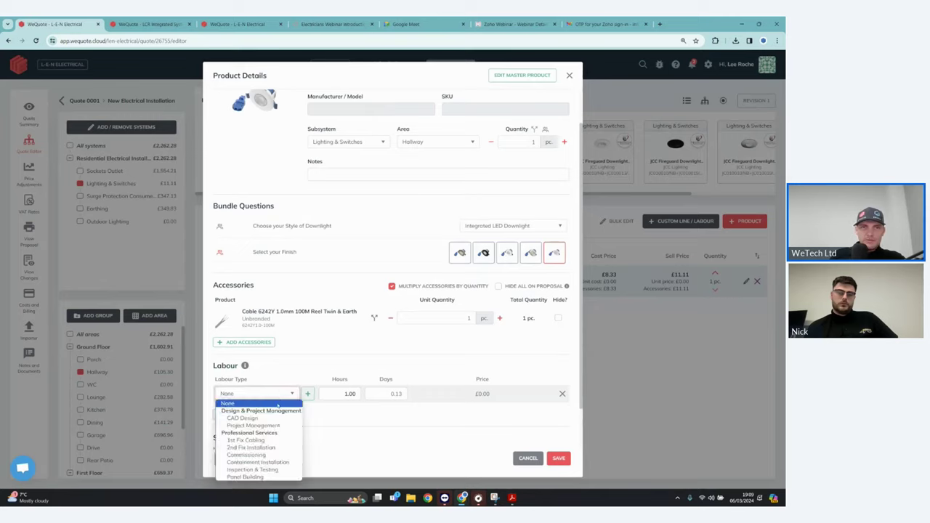
click(245, 440)
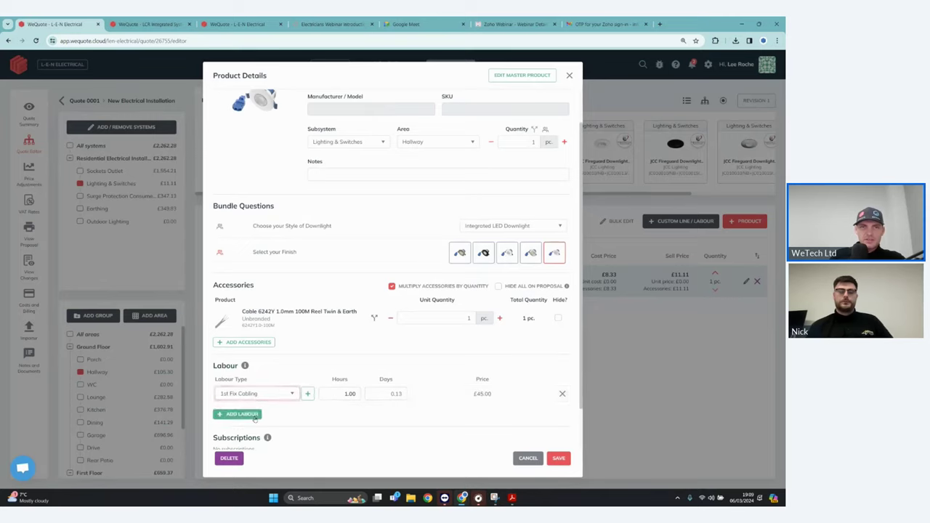
click(251, 413)
click(251, 399)
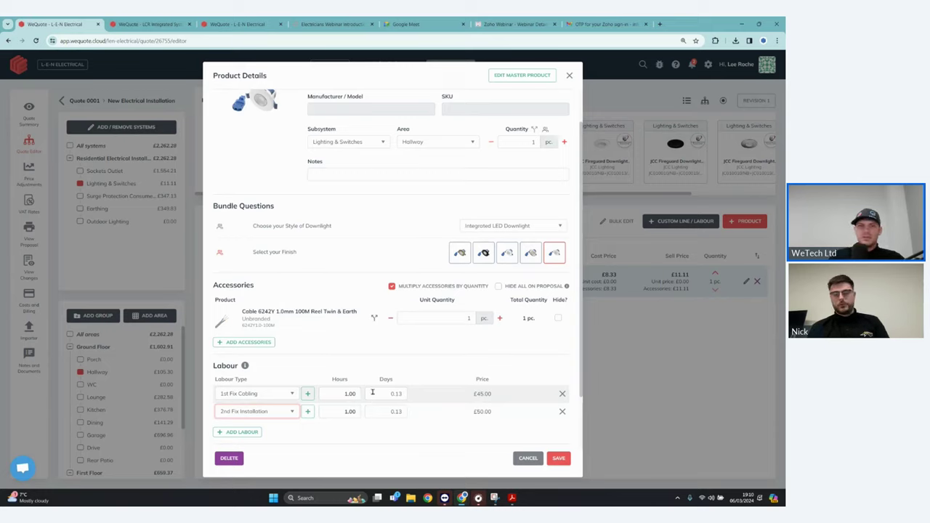
- Set the labour to 0.50 hours for 1st Fix Cabling and 0.20 hours for 2nd Fix Installation
click(349, 396)
key(BackSpace)
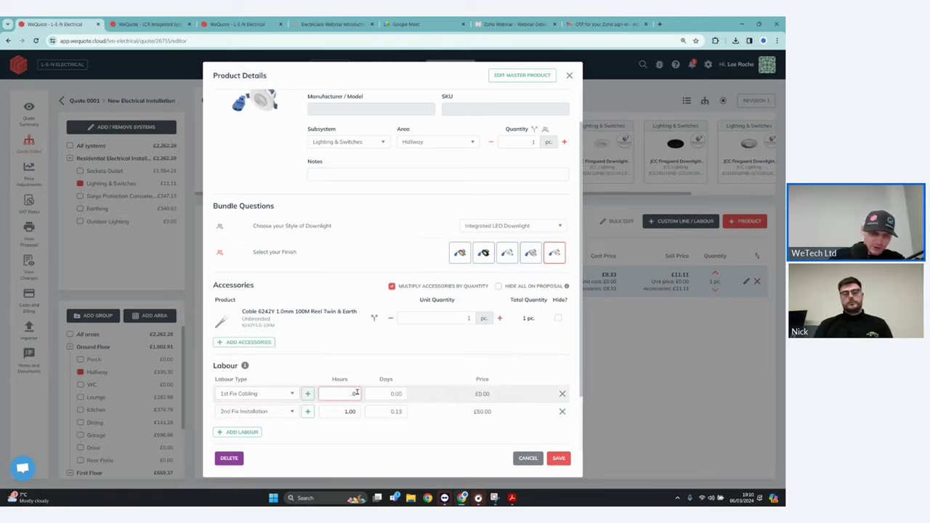
text(5)
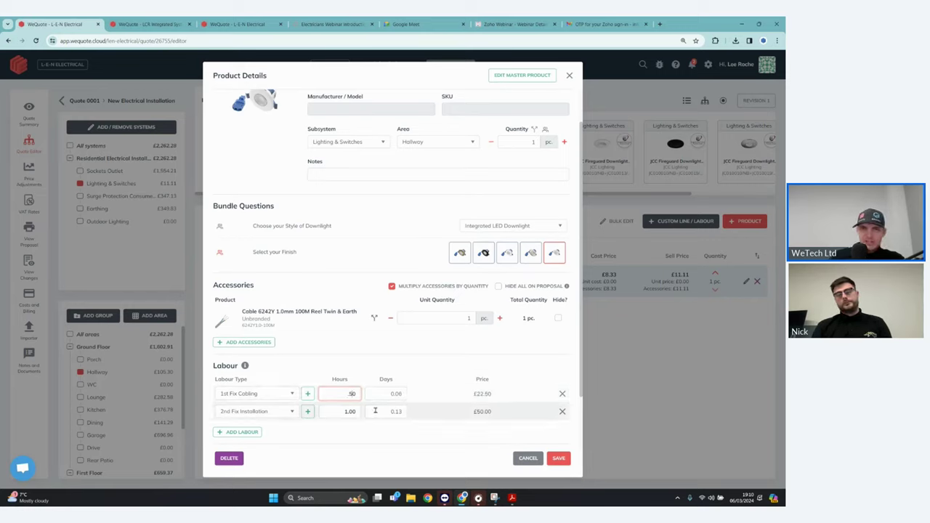
click(349, 412)
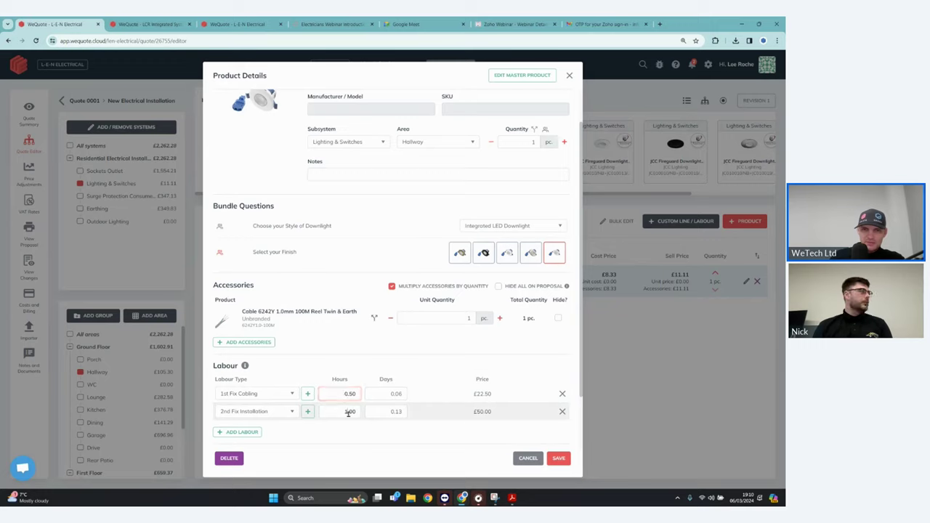
key(BackSpace)
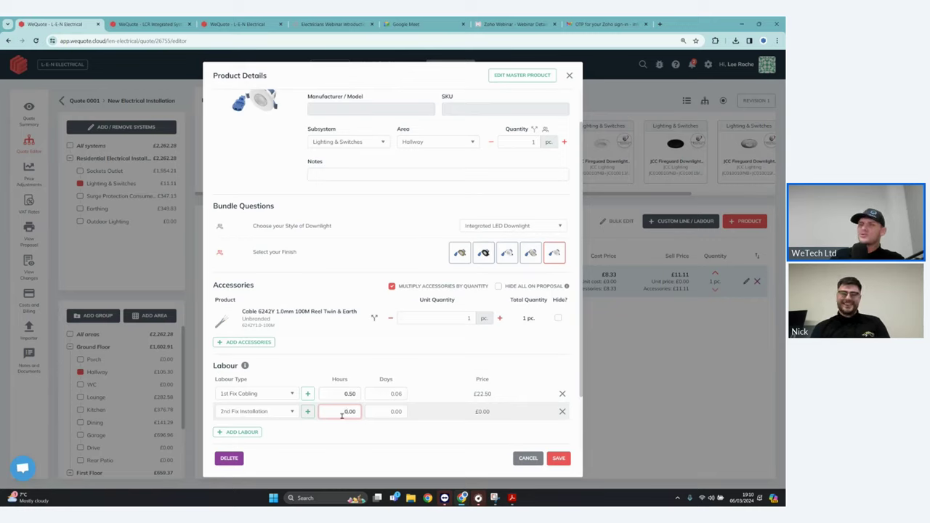
key(BackSpace)
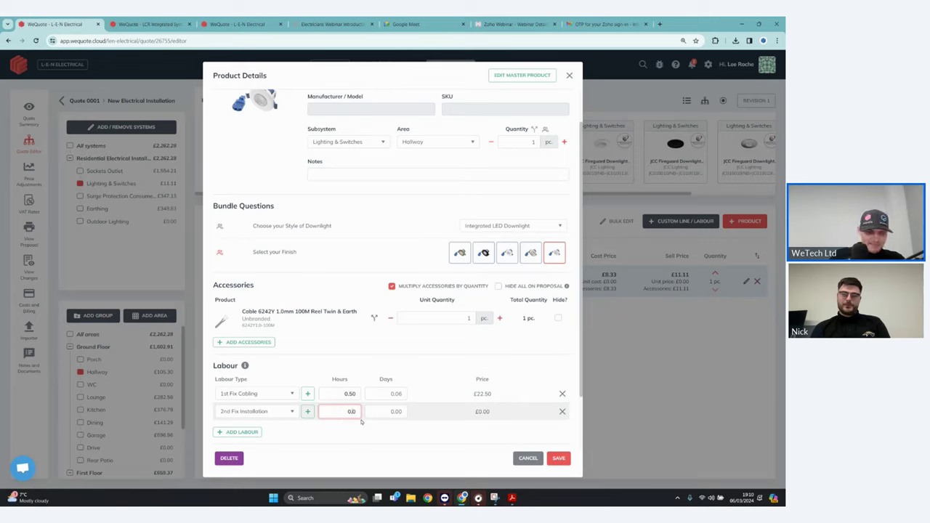
text(3)
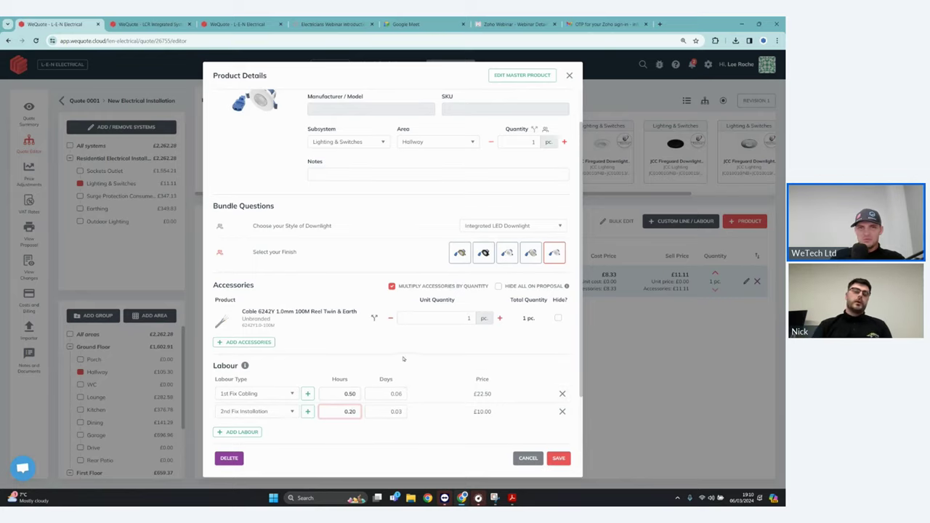
- Let the customer adjust the downlight quantity, with a minimum of 3 and a maximum of 10
scroll(402, 356, down, 1)
scroll(411, 331, down, 1)
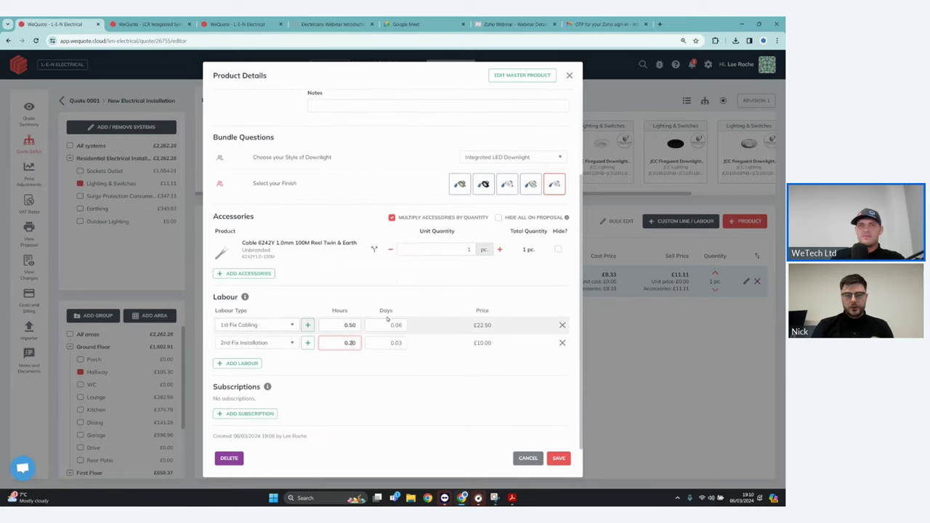
scroll(436, 294, up, 1)
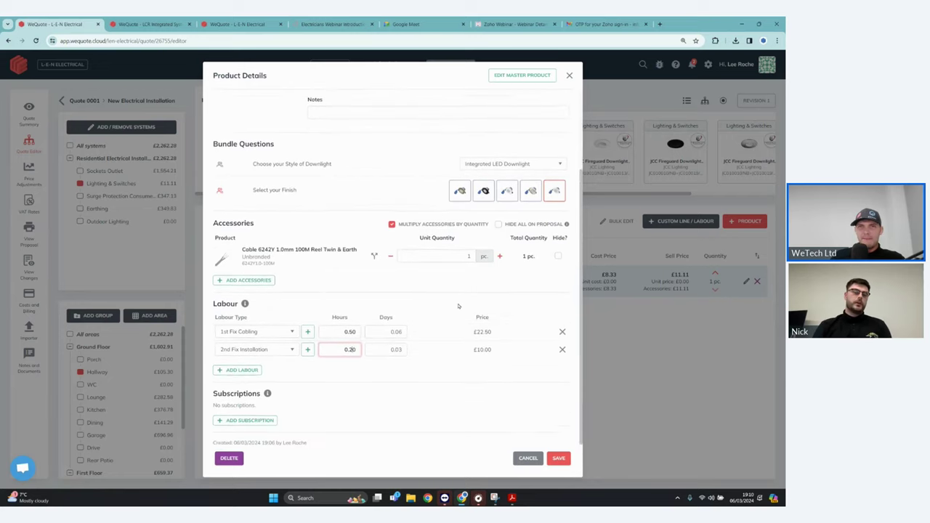
scroll(521, 315, up, 1)
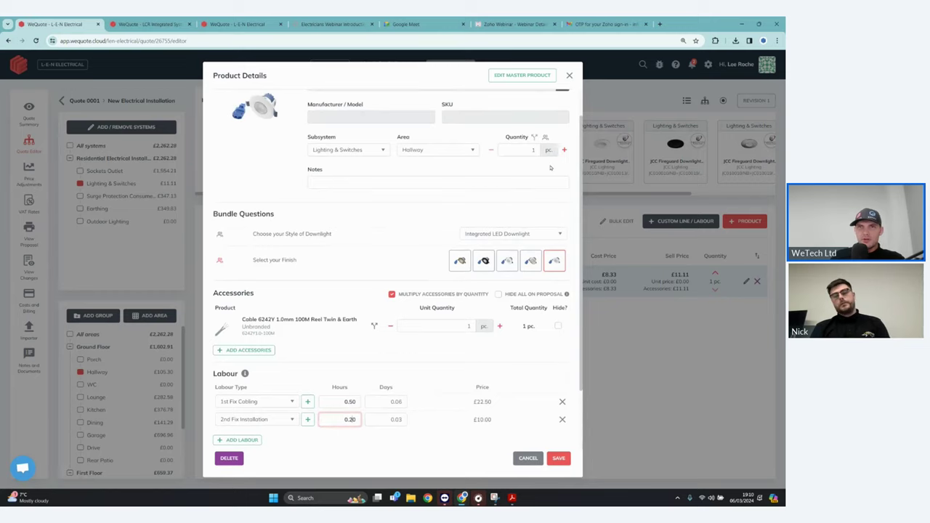
click(525, 151)
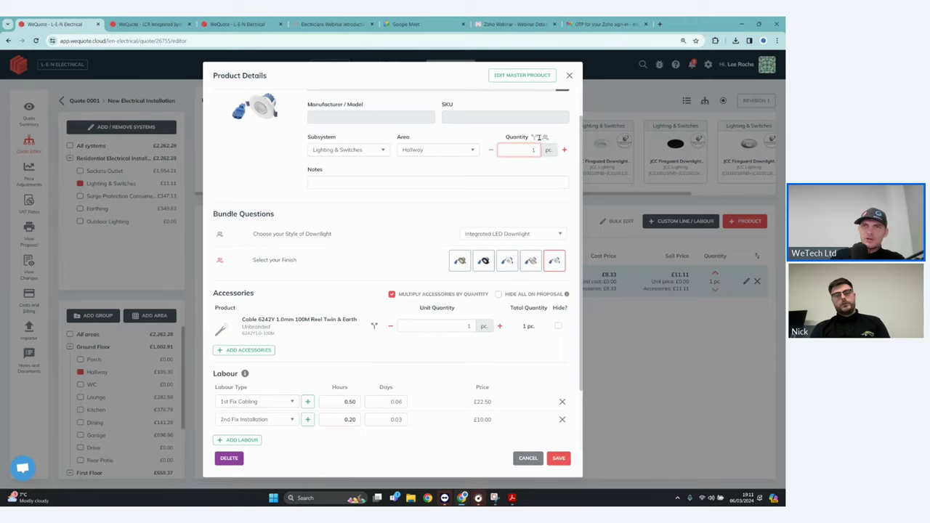
click(545, 138)
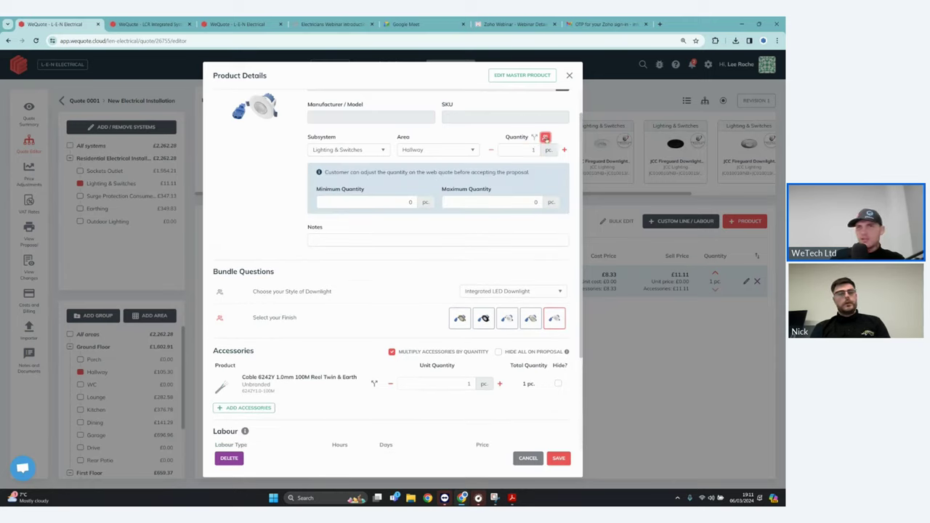
click(409, 207)
text(3)
click(538, 203)
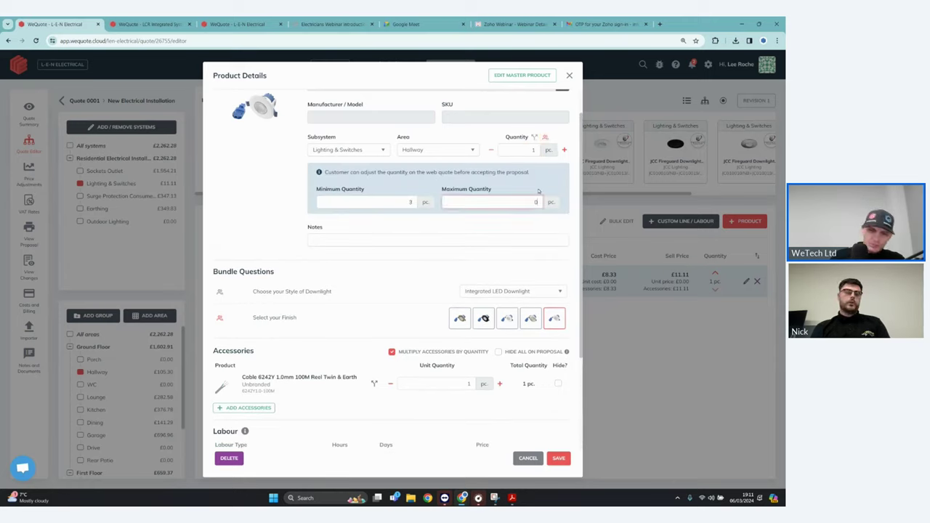
text(10)
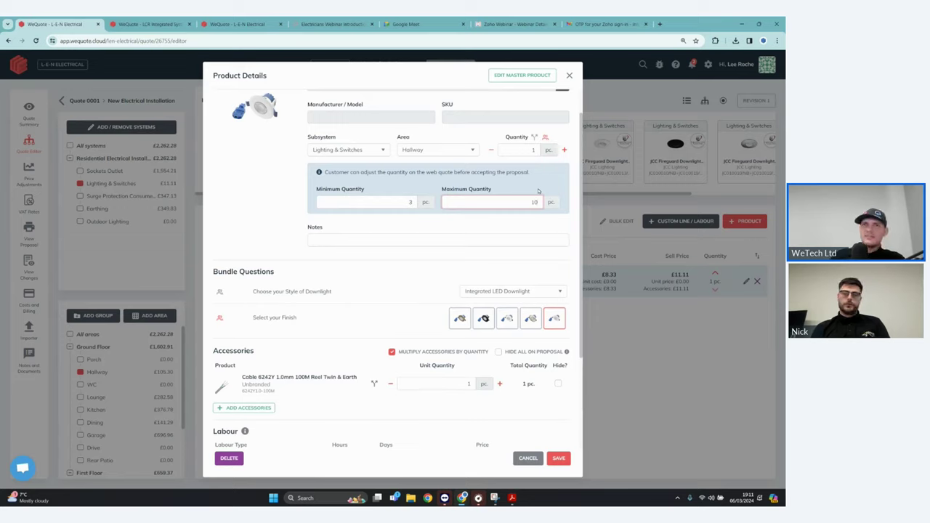
- Set the Hallway downlight's quantity to 4
click(535, 150)
text(4)
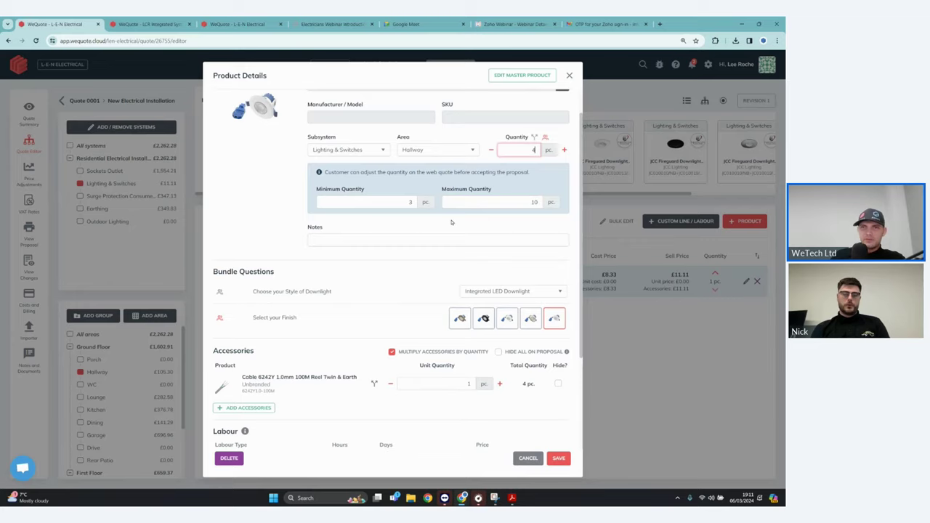
scroll(451, 222, down, 1)
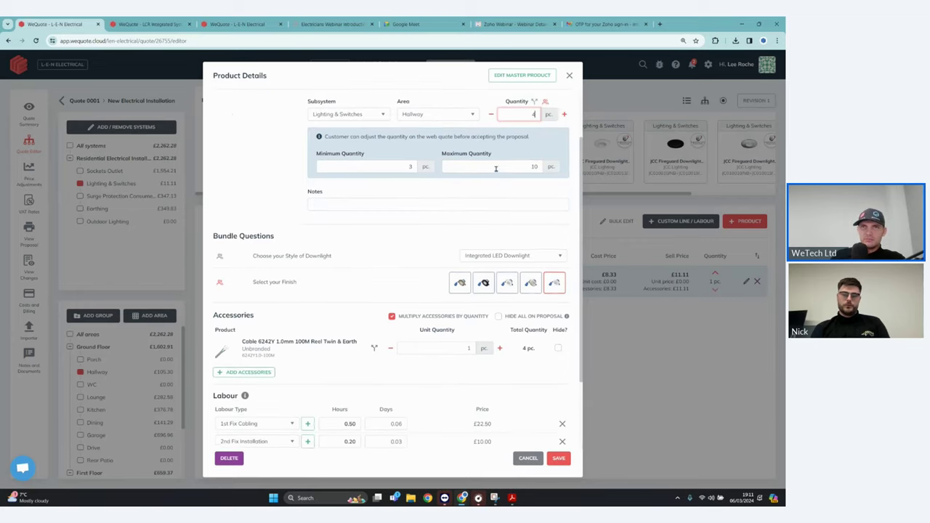
- Hide all of the Hallway downlight's accessories on the proposal
scroll(435, 354, down, 1)
scroll(436, 354, down, 1)
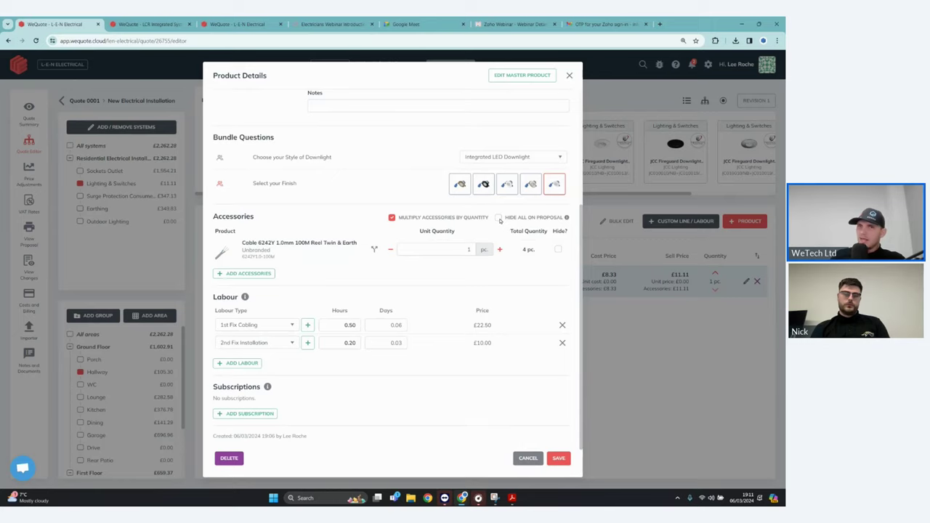
click(500, 219)
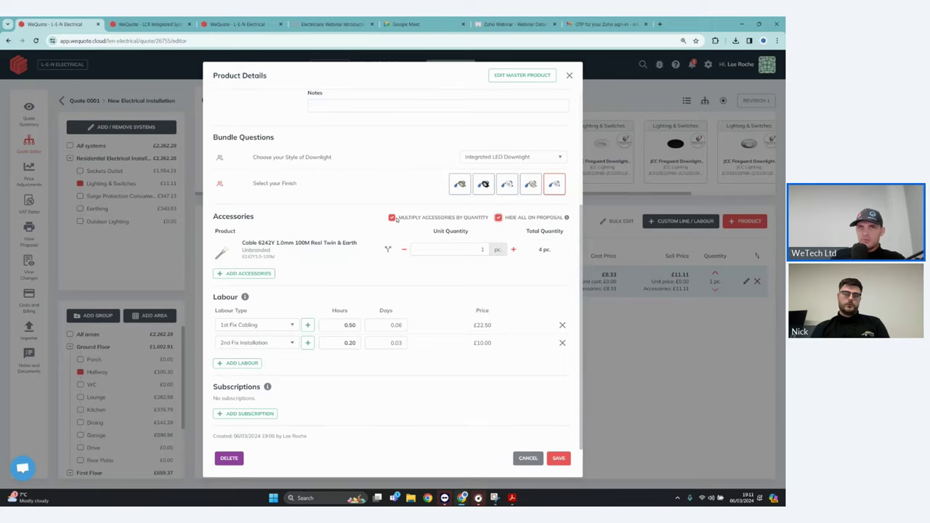
- Set the downlight's Cable 6242Y 1.0mm accessory to a unit quantity of 0.10 and save the product details
scroll(395, 226, up, 2)
scroll(395, 226, down, 1)
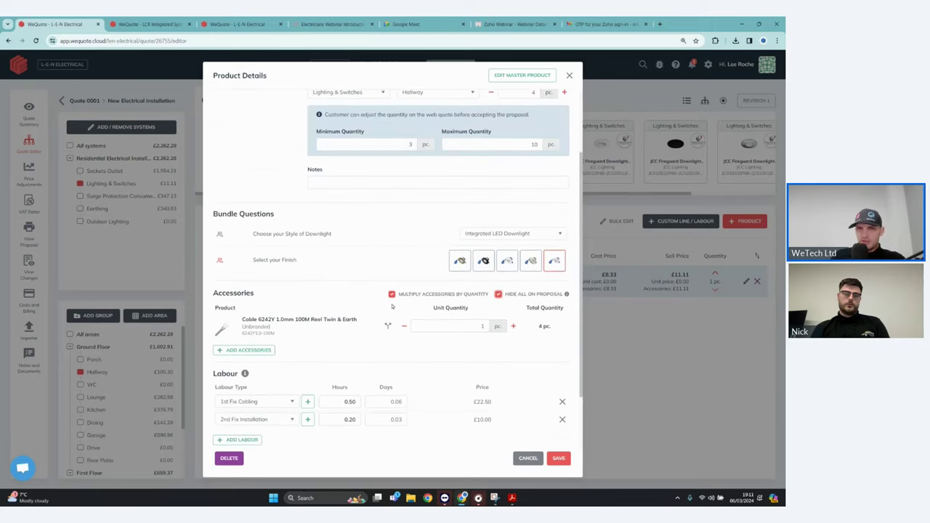
click(485, 326)
key(BackSpace)
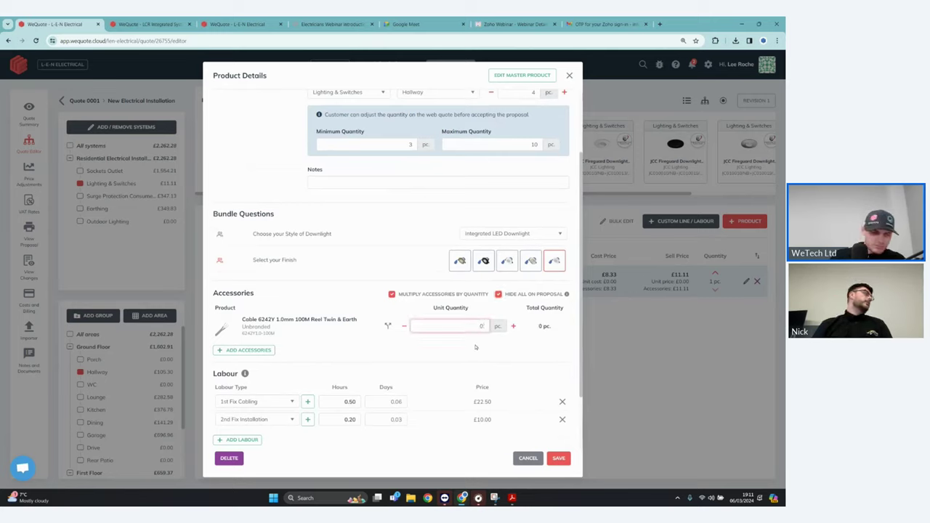
text(.10)
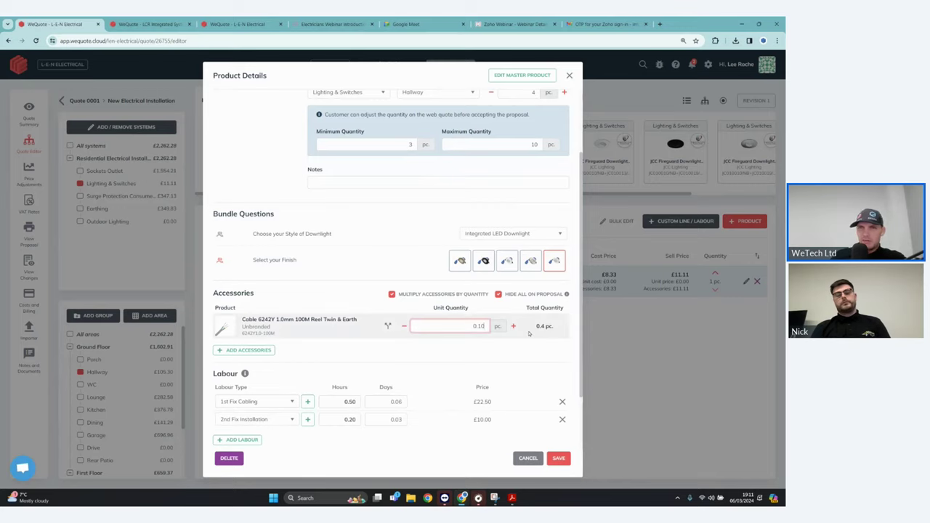
scroll(519, 283, up, 2)
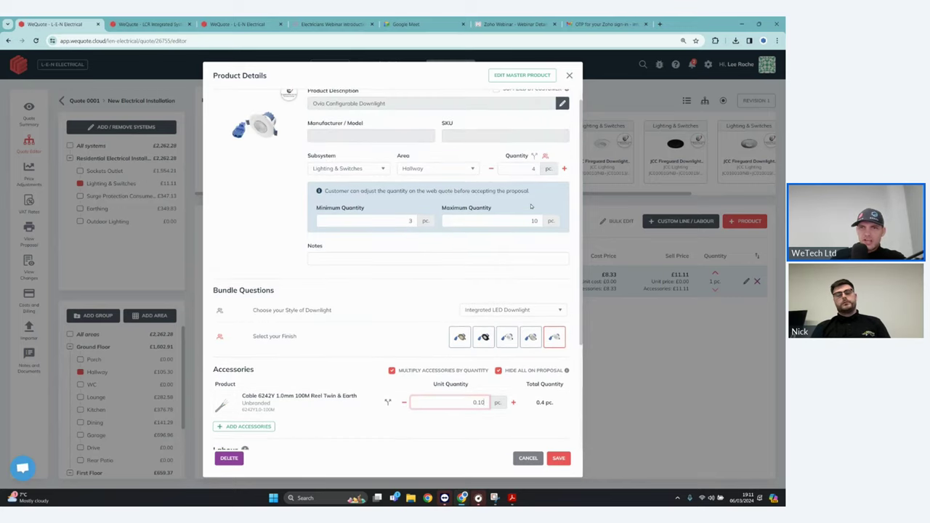
scroll(483, 294, down, 2)
click(558, 458)
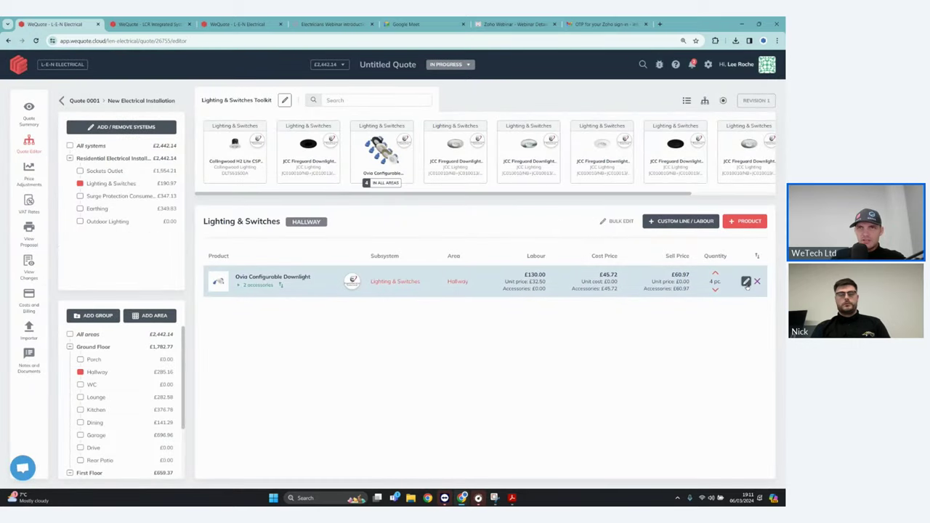
- Check the labour in the Ovia Configurable Downlight's master product, then save the master product and the Hallway line
click(746, 282)
click(519, 73)
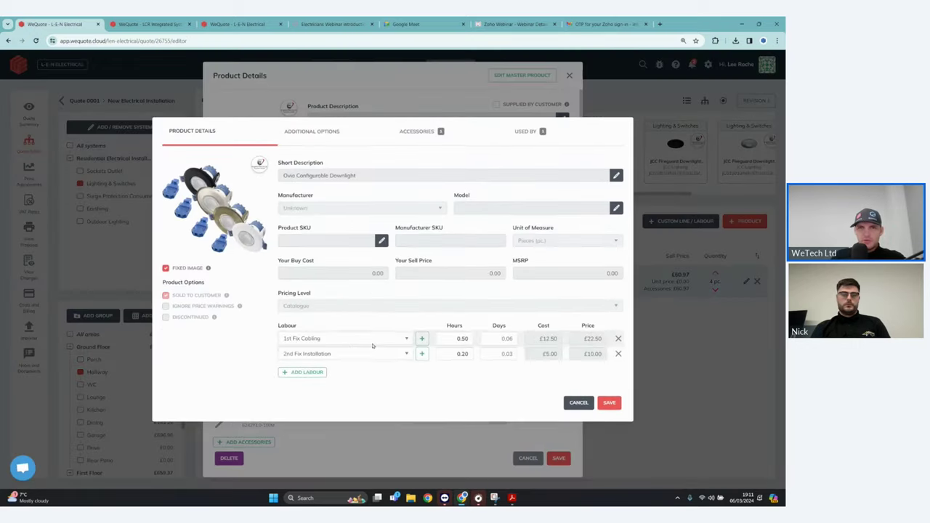
click(609, 402)
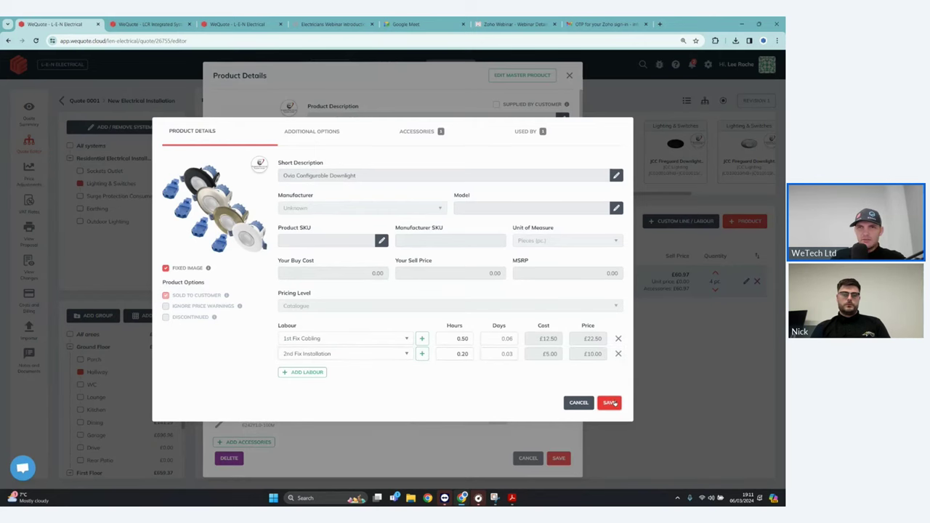
click(446, 298)
scroll(465, 327, down, 3)
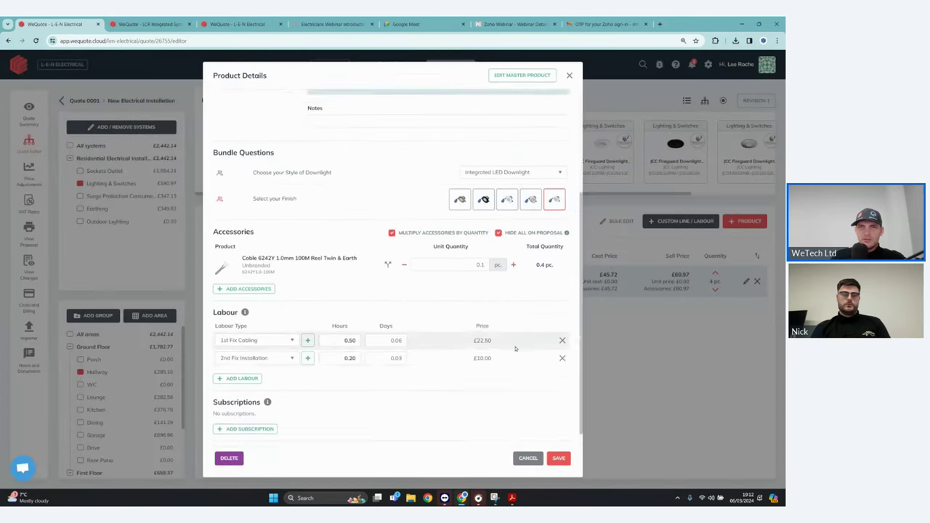
click(559, 459)
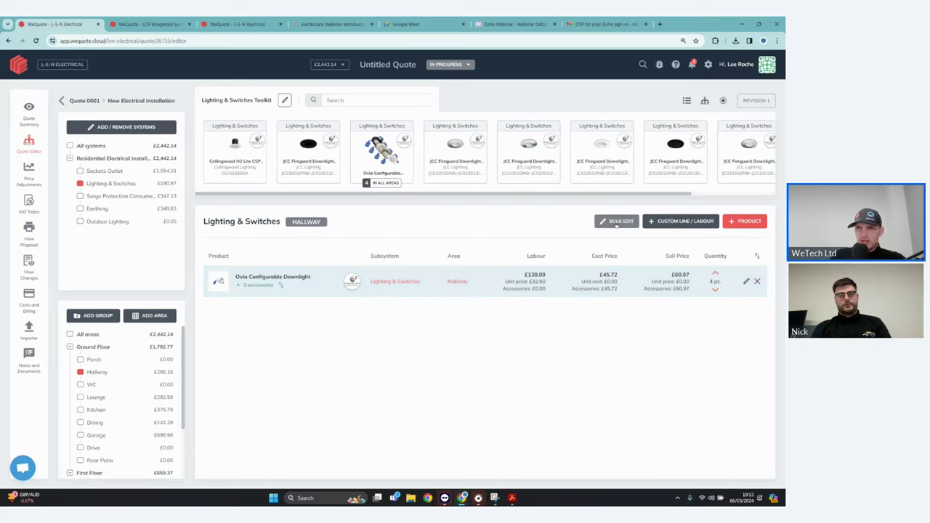
- Start a bulk copy of the Hallway downlight to other areas, selecting WC, Lounge, Kitchen and Dining on the Ground Floor
click(616, 222)
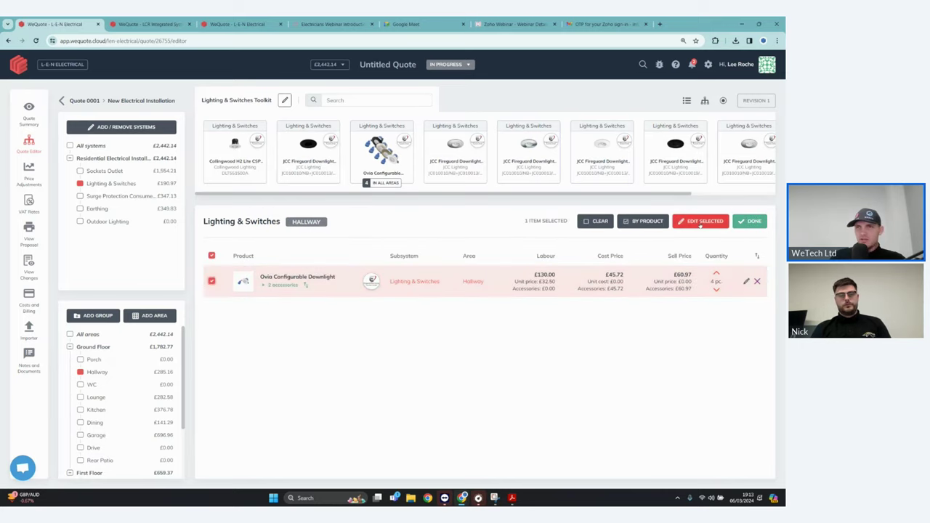
click(699, 222)
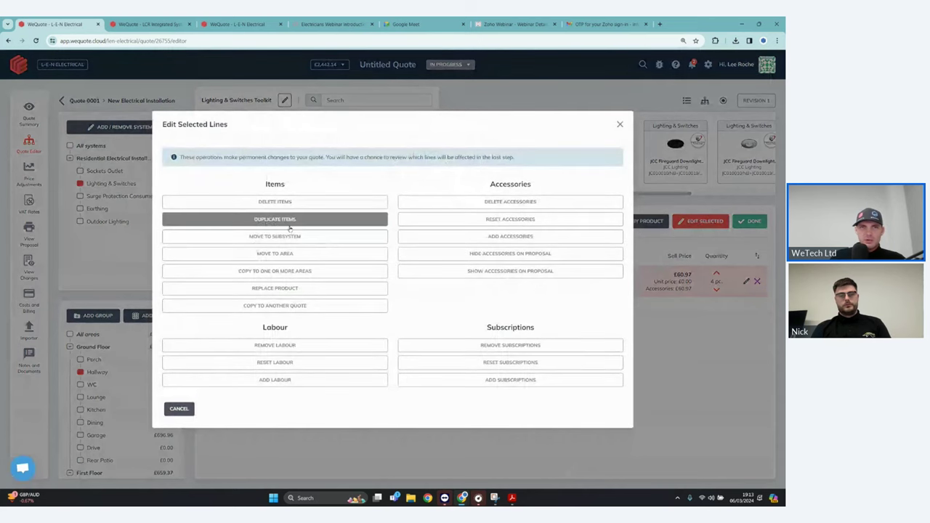
click(318, 271)
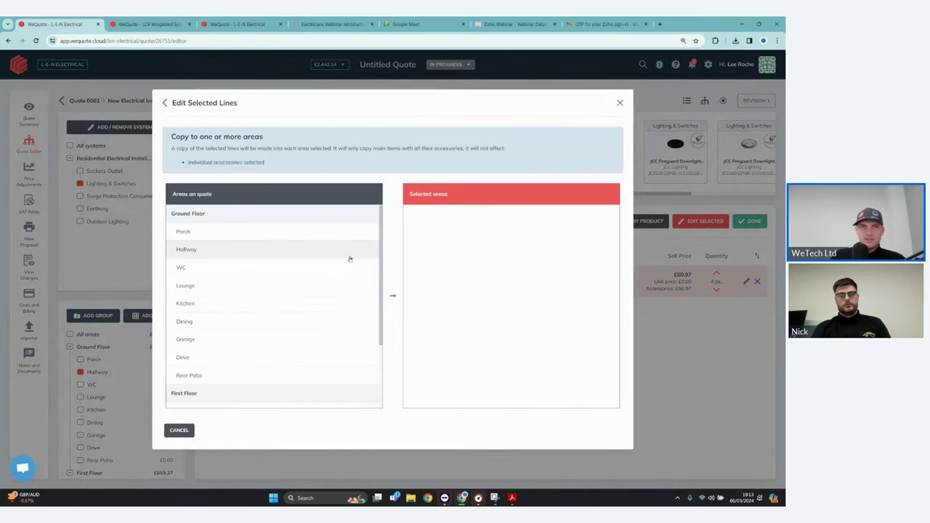
click(240, 267)
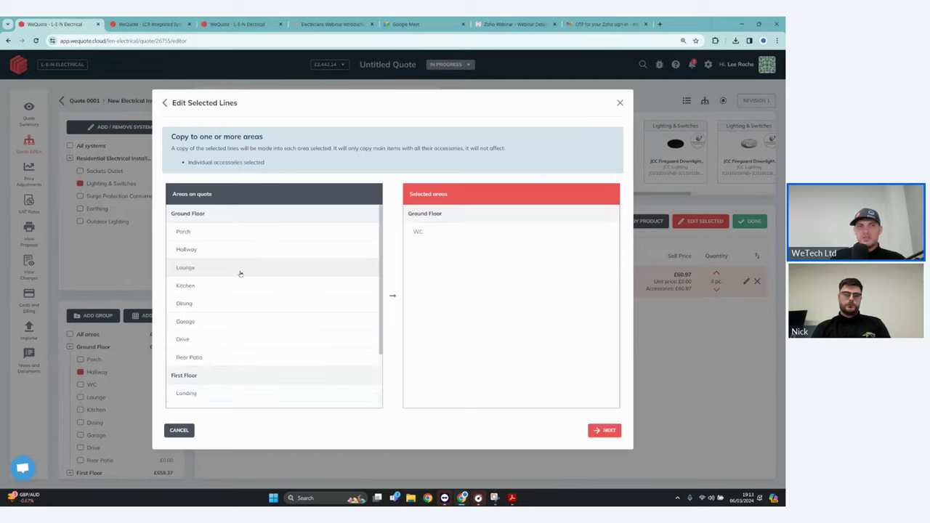
click(240, 268)
click(240, 269)
click(240, 269)
- Add the First Floor's Landing, Bedroom 1, Bedroom 2, Bedroom 3 and Main Bathroom to the selected areas and submit the copy
scroll(250, 332, down, 1)
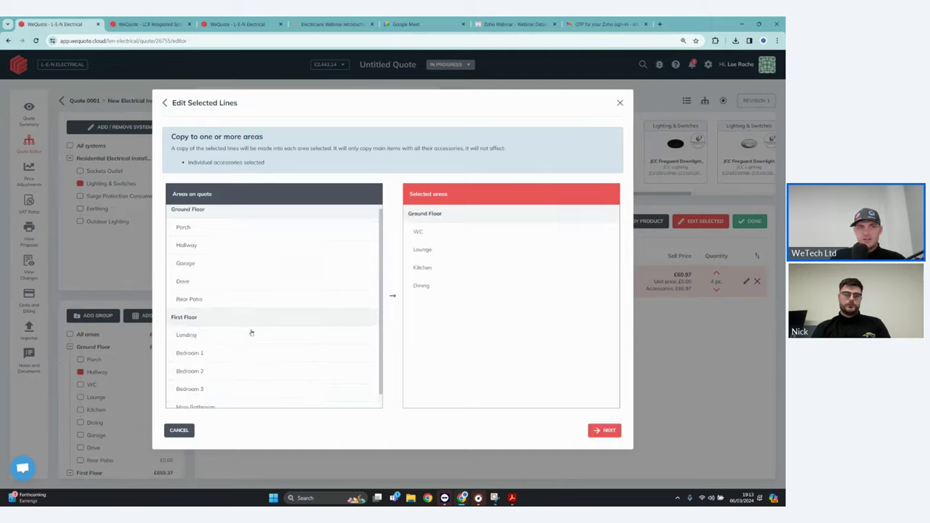
click(251, 323)
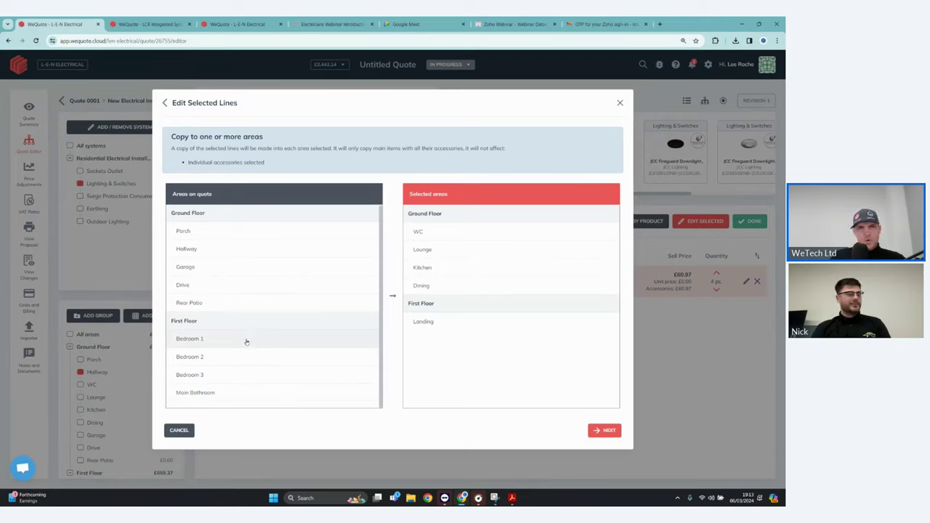
click(246, 342)
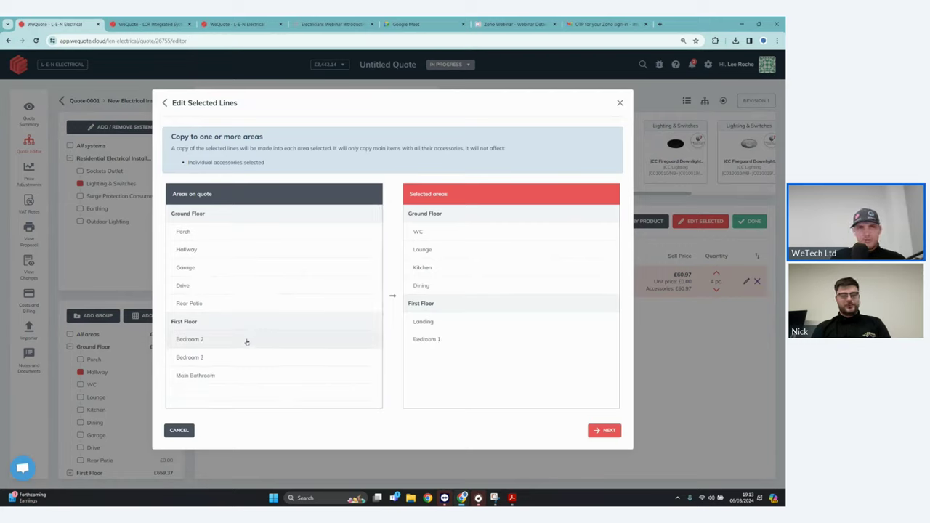
click(246, 340)
click(244, 340)
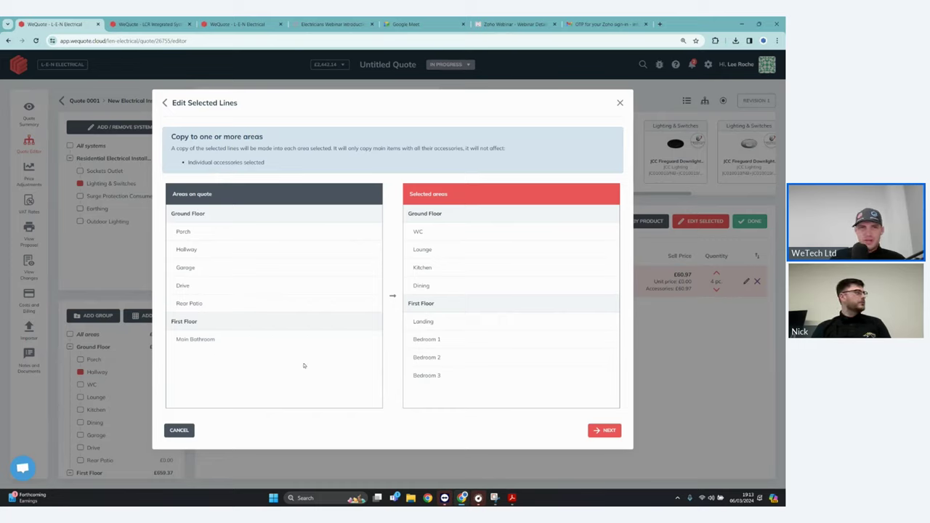
click(249, 338)
click(606, 431)
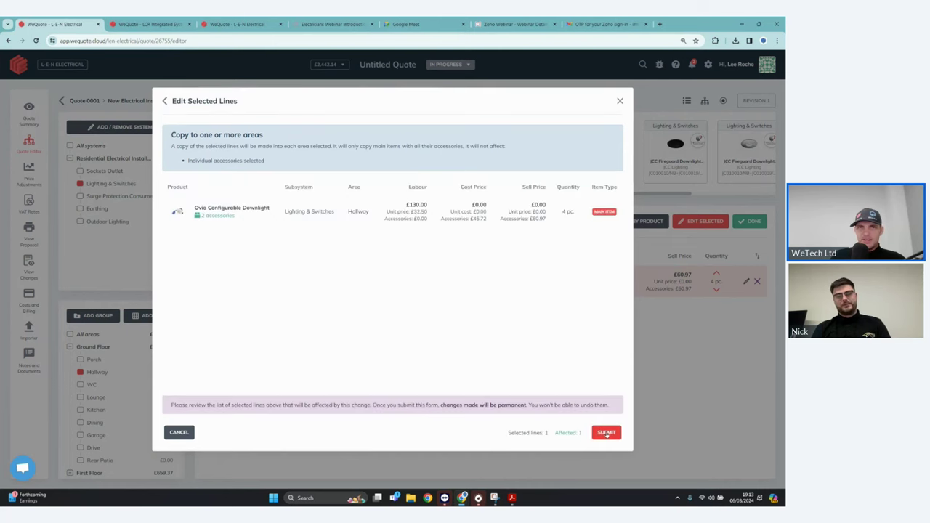
click(605, 432)
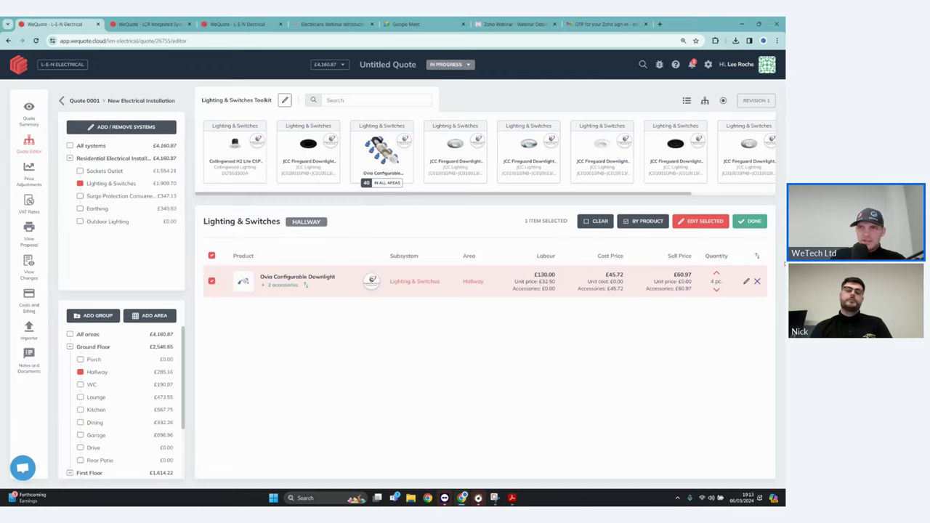
- Finish the bulk edit and delete the Fused Board with Configurable Fuseboards from the Garage's Surge Protection Consumer Units
click(750, 221)
click(116, 196)
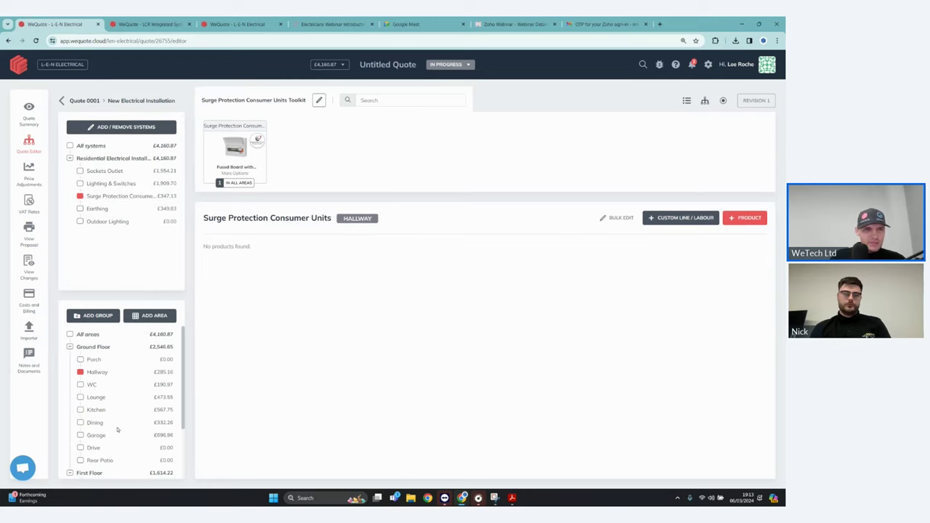
click(109, 435)
click(757, 279)
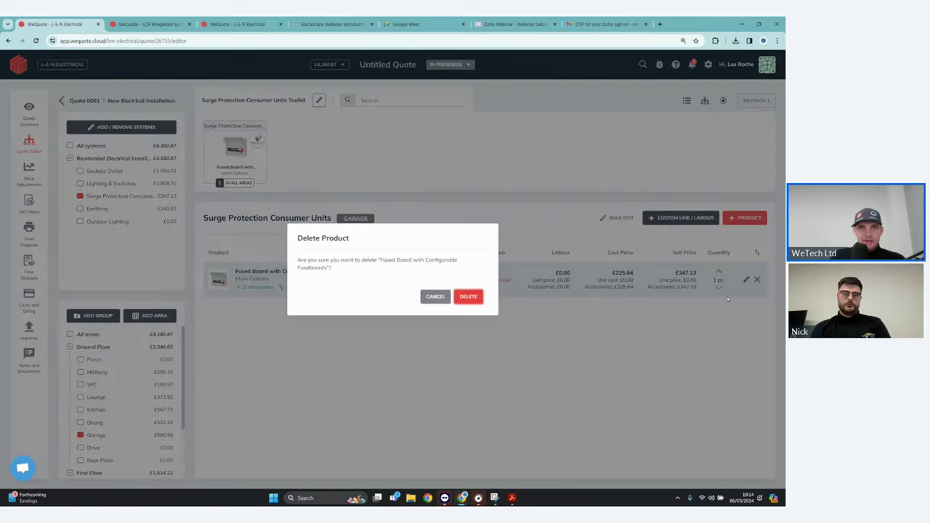
click(469, 296)
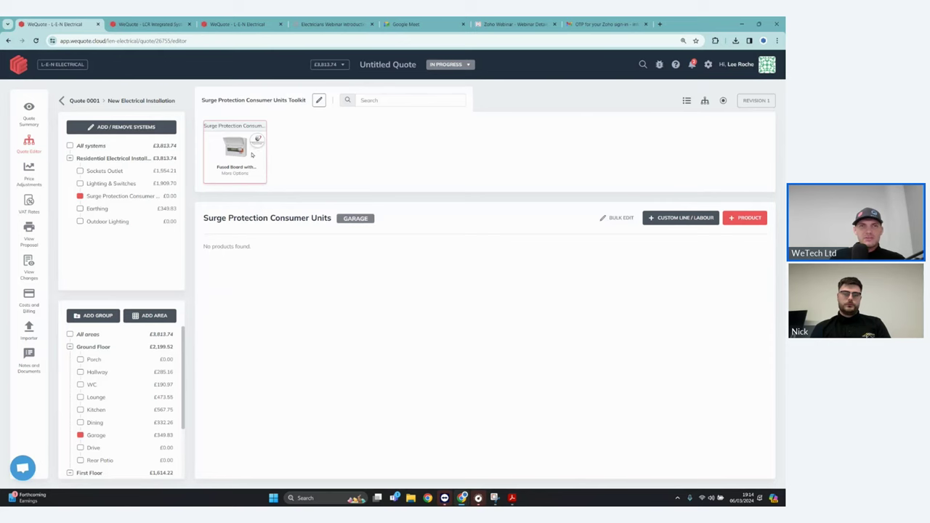
- Start adding a Fused Board with Configurable Fuseboards to the Garage, choosing the FuseBox Surge Protection Consumer Unit with 14 Useable Ways
click(251, 154)
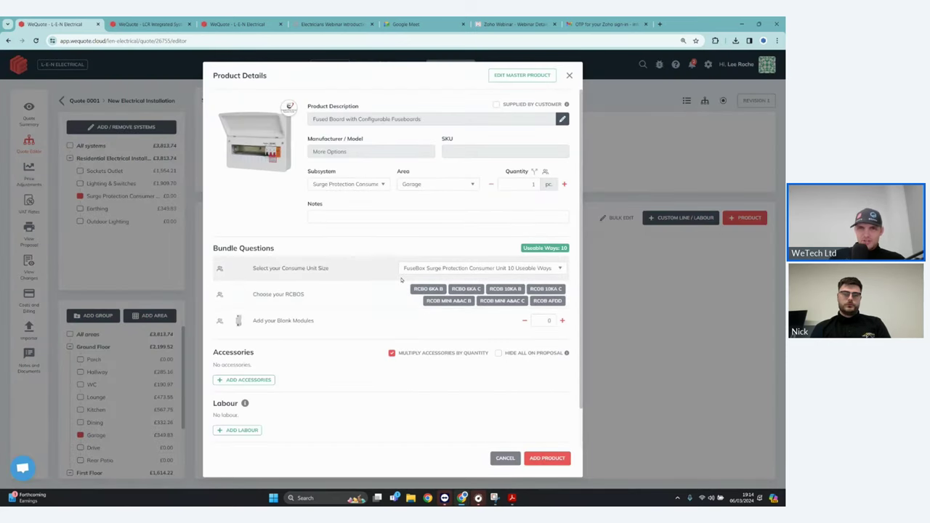
click(437, 269)
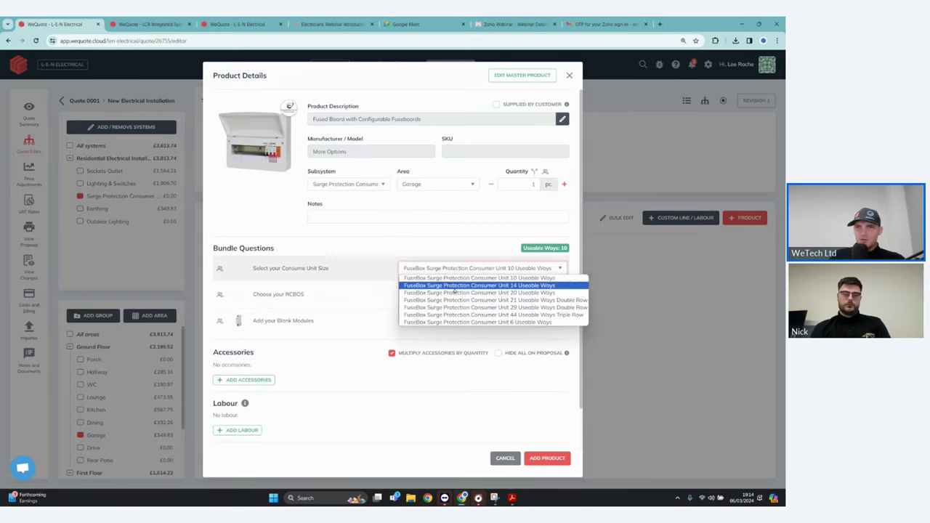
click(497, 286)
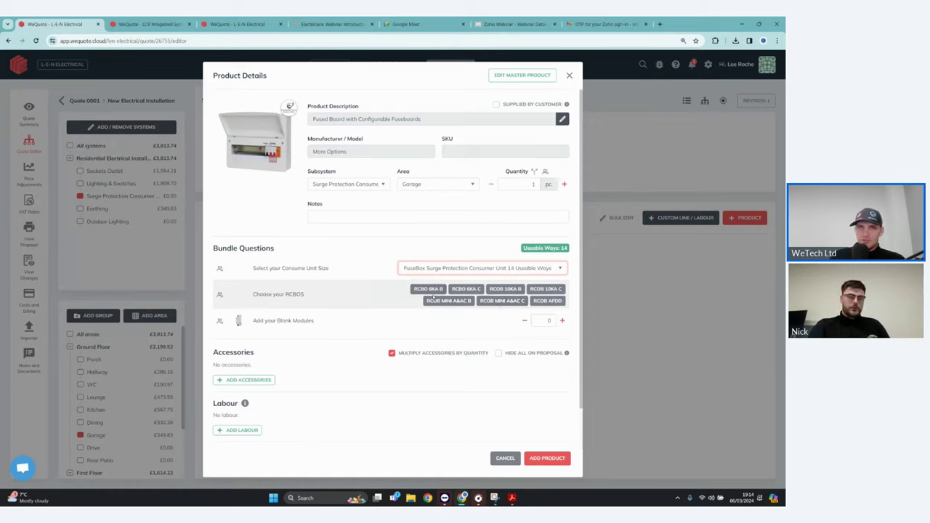
- Include the RCBO 6KA B range and set the FuseBox RCBO Type A 6 Amp B Type quantity to 3
click(429, 289)
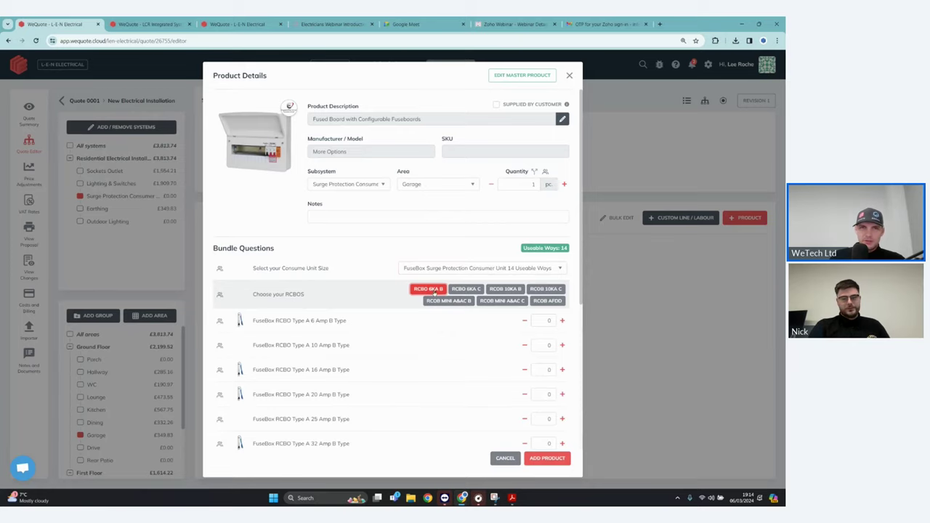
scroll(407, 349, down, 1)
click(562, 283)
click(562, 282)
click(562, 283)
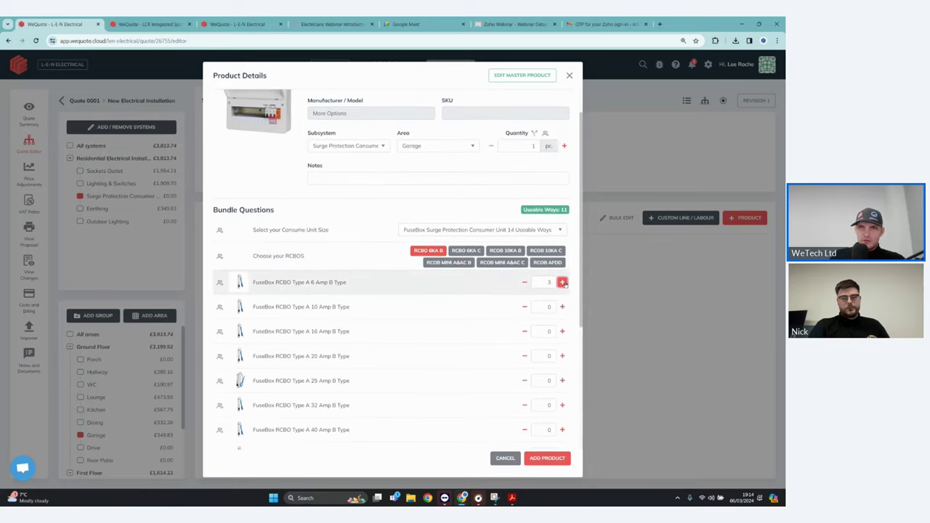
- Set the FuseBox RCBO Type A 32 Amp B Type quantity to 4 and check the remaining useable ways
scroll(479, 312, down, 1)
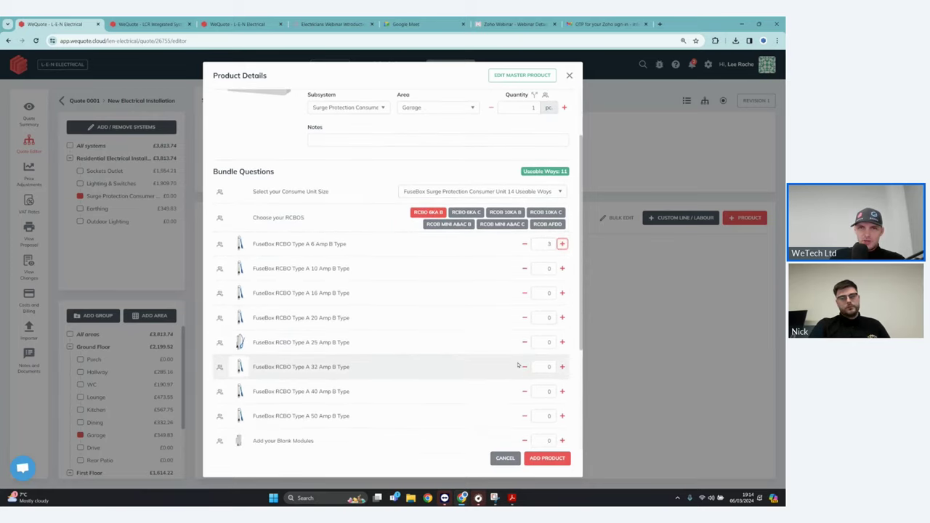
click(562, 367)
click(561, 366)
click(562, 366)
click(562, 366)
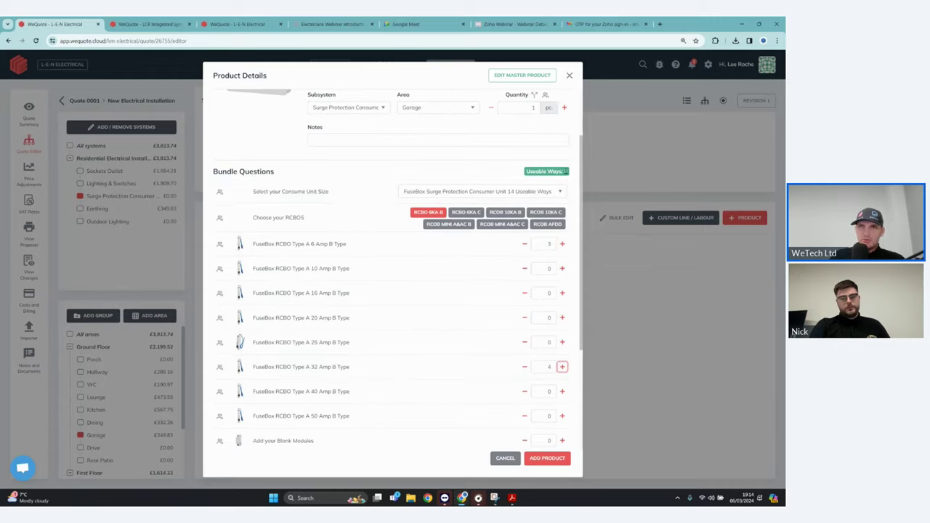
drag(566, 171, 541, 171)
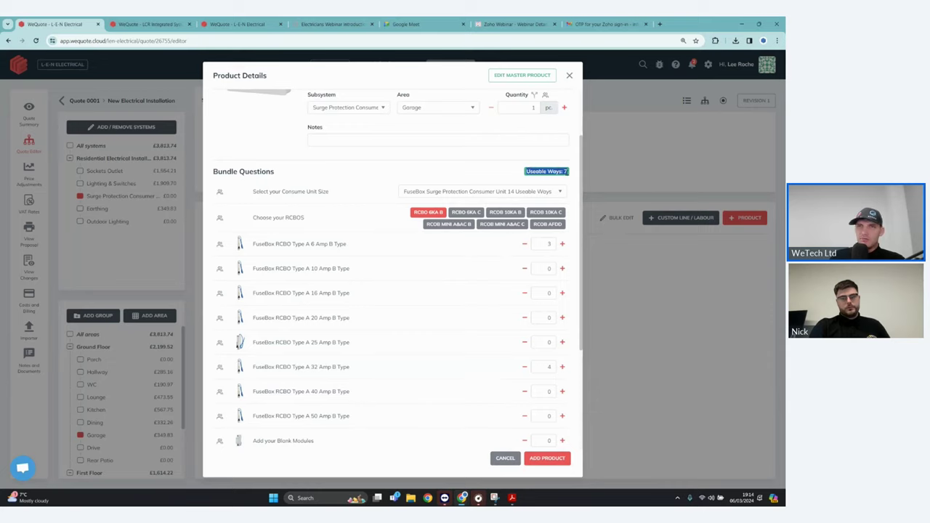
- Include the RCOB Mini A&AC B range and add one Type A & AC 32 Amp B Type, keeping RCBO 6KA B selected
click(463, 225)
scroll(473, 256, down, 1)
scroll(473, 256, down, 3)
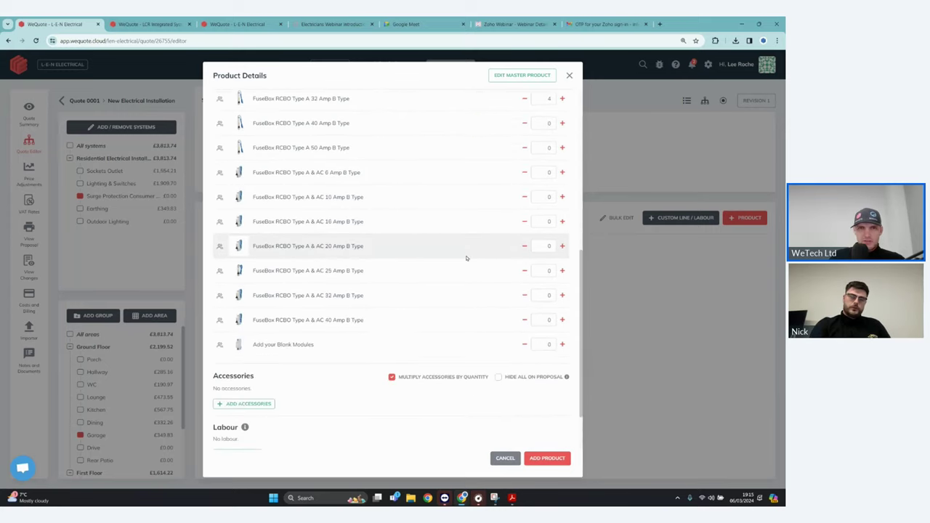
scroll(458, 246, up, 4)
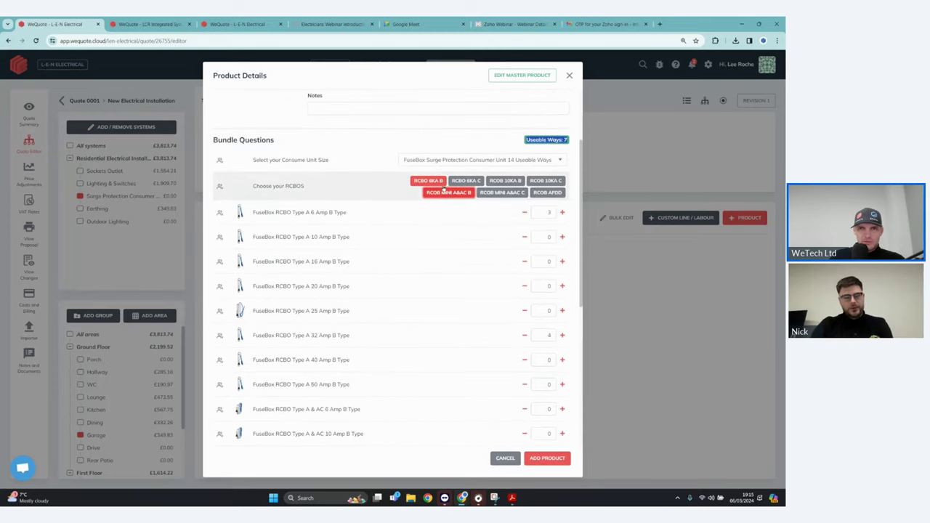
click(429, 181)
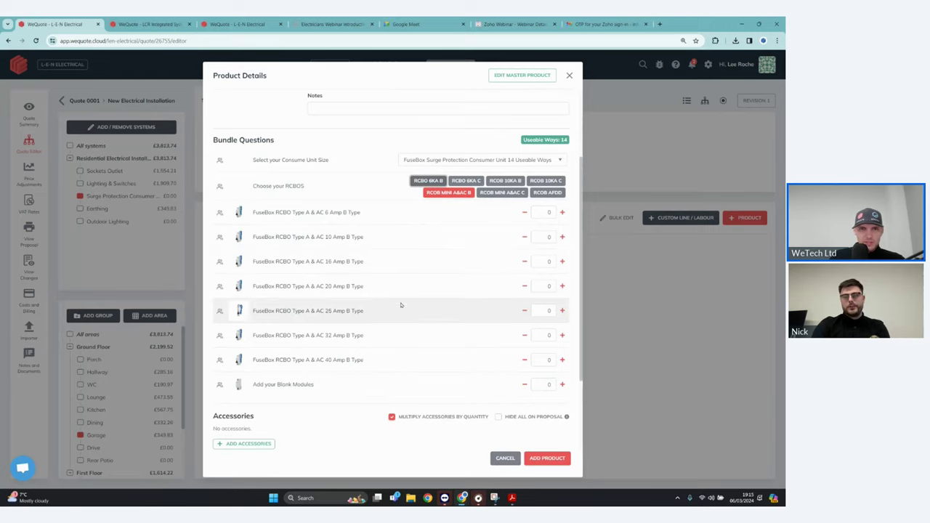
click(561, 335)
click(431, 181)
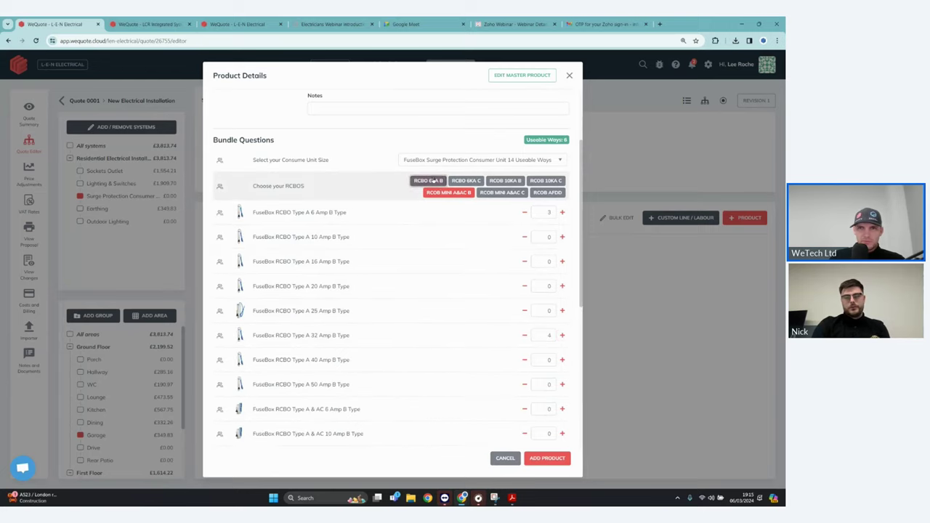
- Add one FuseBox RCBO Type A 40 Amp B Type and check the remaining useable ways
scroll(484, 232, up, 1)
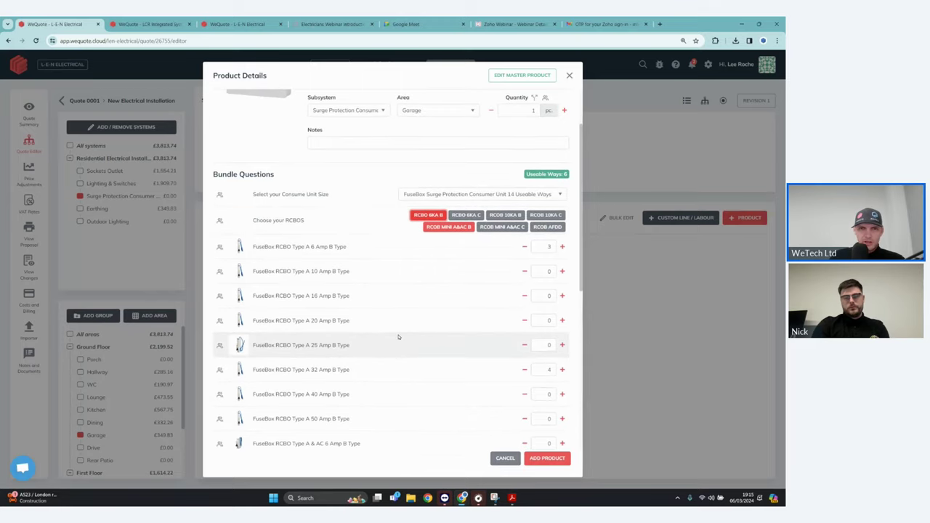
click(562, 398)
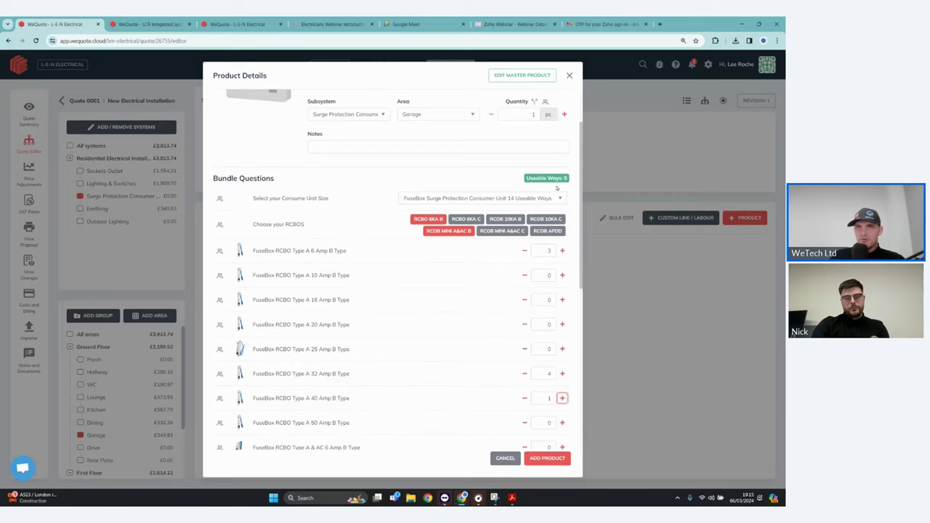
scroll(558, 208, up, 1)
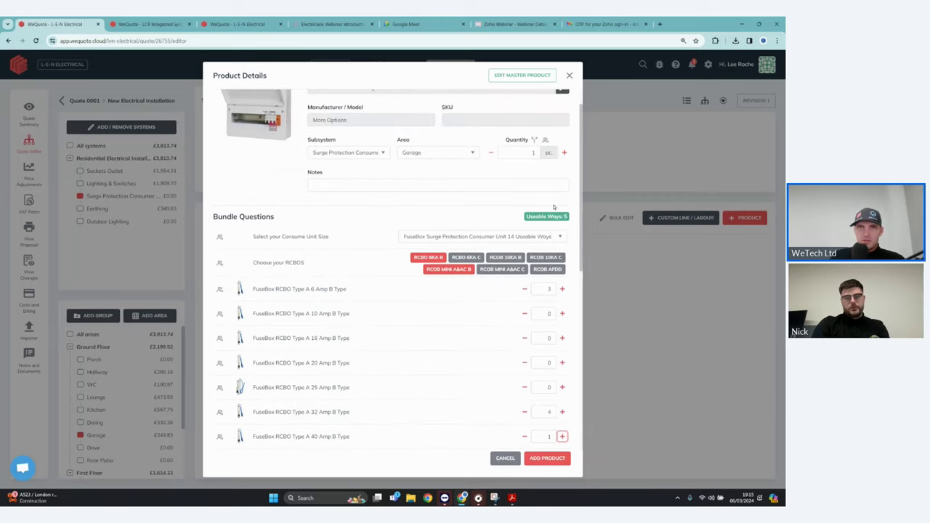
- Set the blank modules quantity to 5 and add the configured fused board to the quote
scroll(515, 216, down, 10)
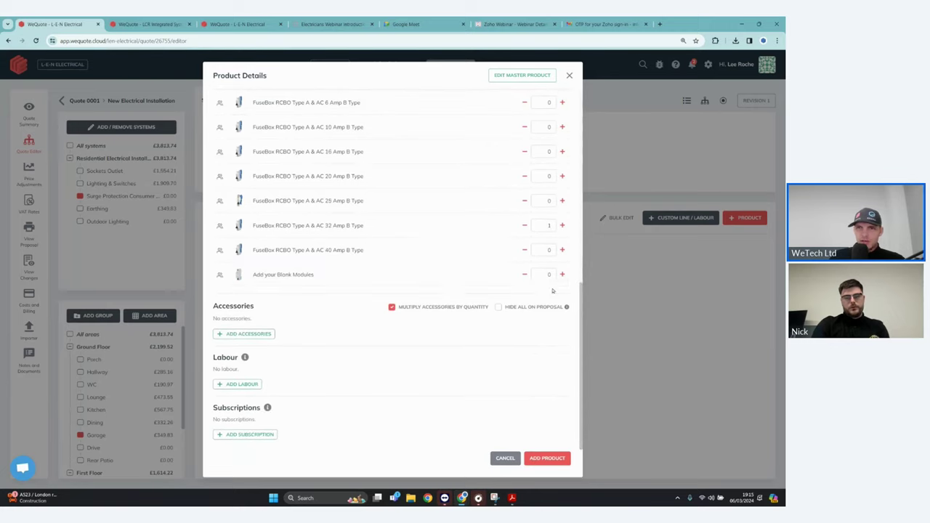
scroll(561, 276, up, 9)
scroll(562, 247, down, 9)
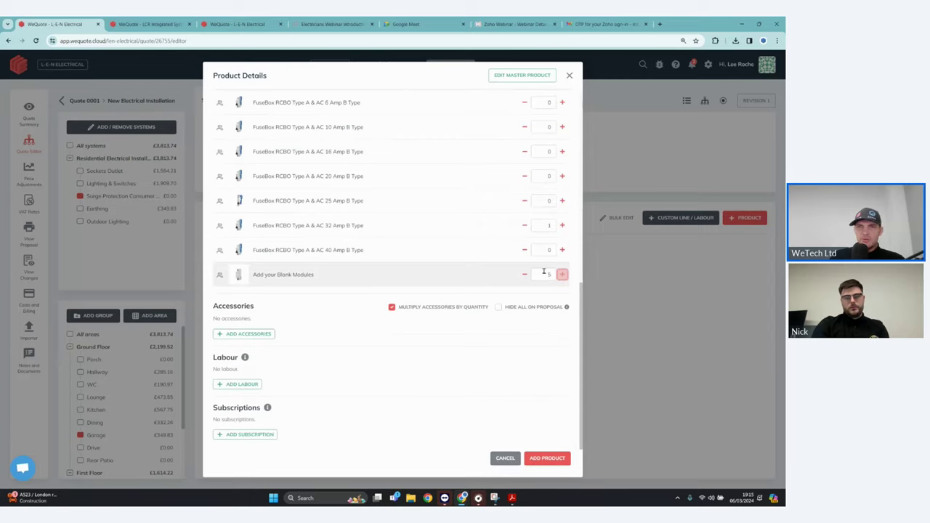
scroll(502, 243, up, 10)
click(560, 460)
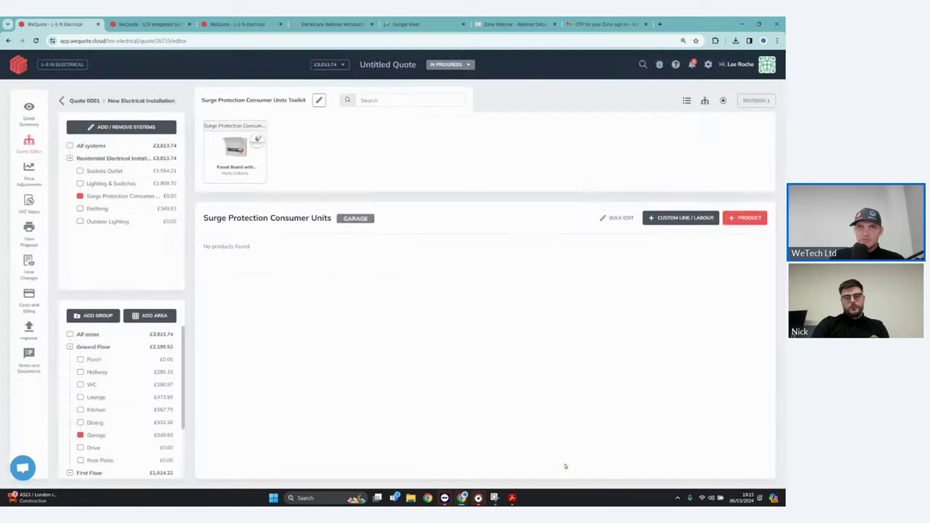
- Expand the fused board's accessories to review its components, and collapse the list again
click(251, 287)
scroll(352, 335, down, 1)
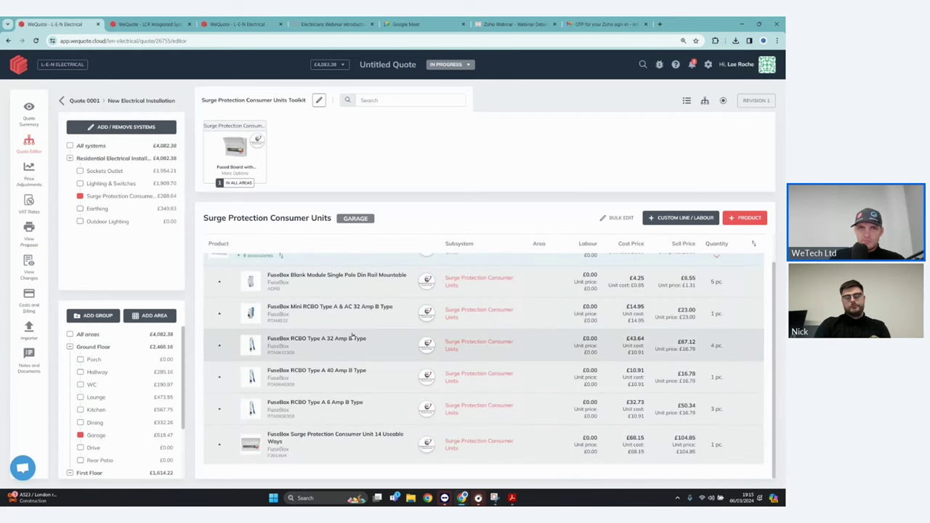
scroll(327, 349, up, 1)
click(281, 286)
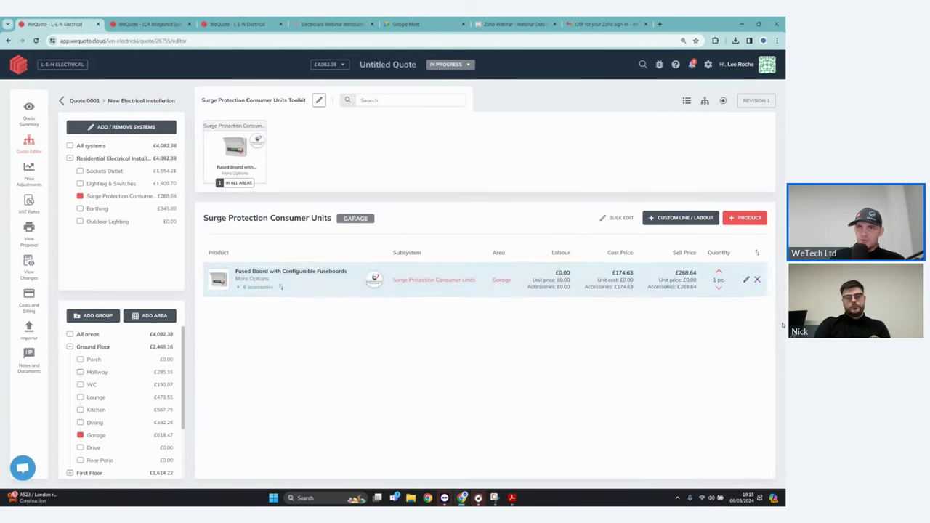
- Add 4 hours of 2nd Fix Installation labour to the Garage fused board and save the product
click(746, 279)
scroll(336, 297, down, 10)
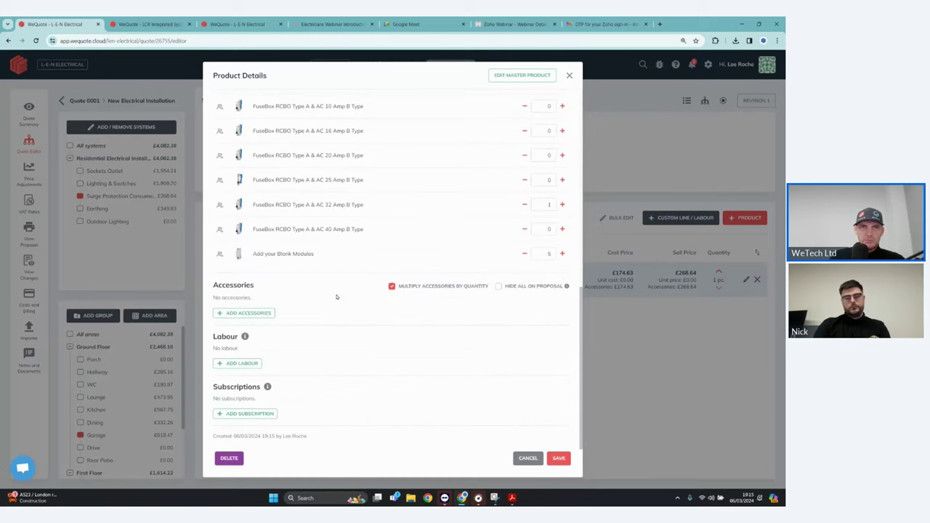
click(239, 362)
click(292, 365)
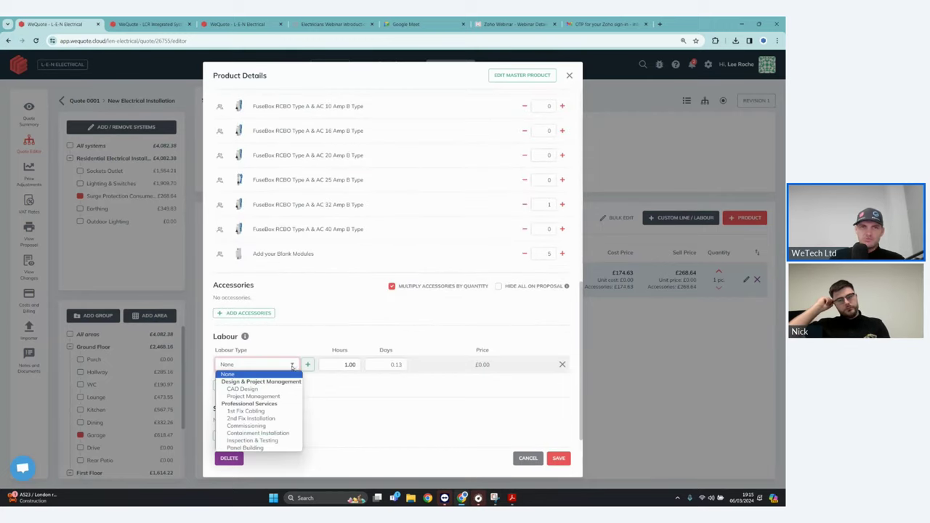
scroll(292, 366, down, 1)
click(292, 343)
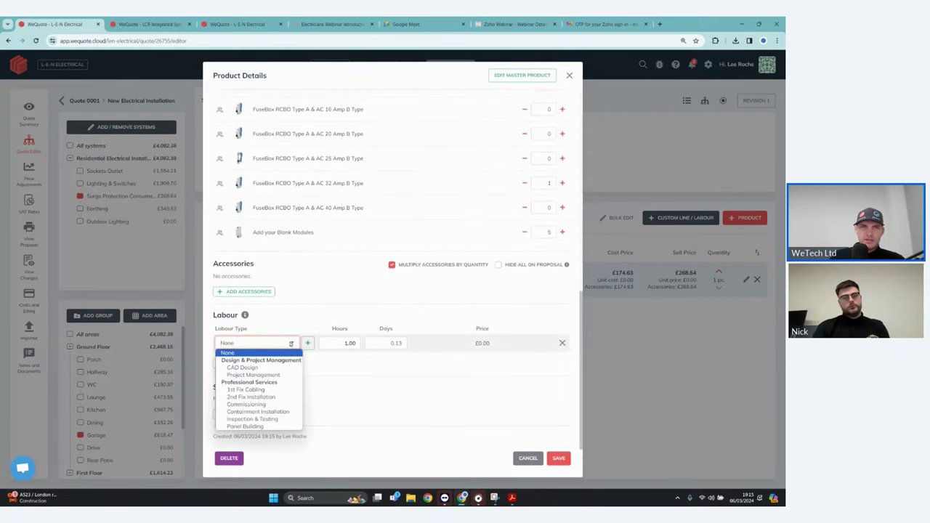
click(288, 397)
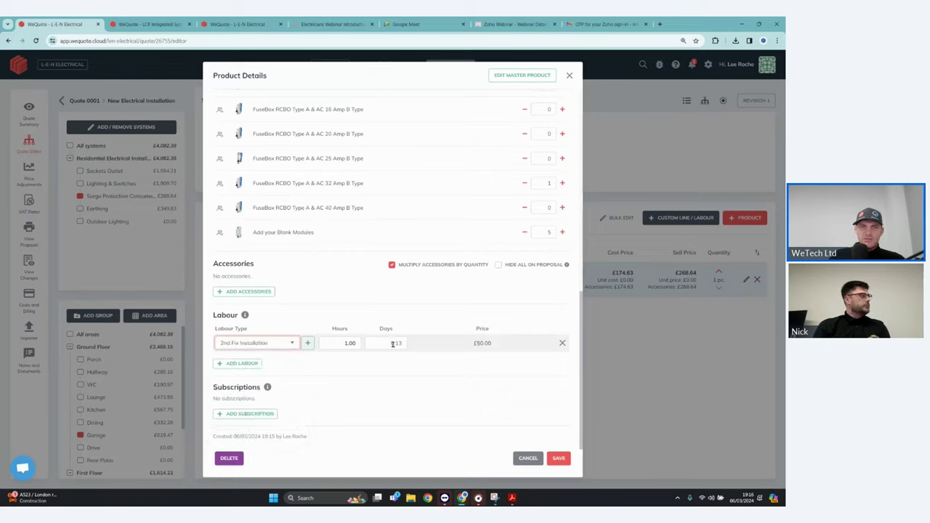
drag(342, 342, 361, 347)
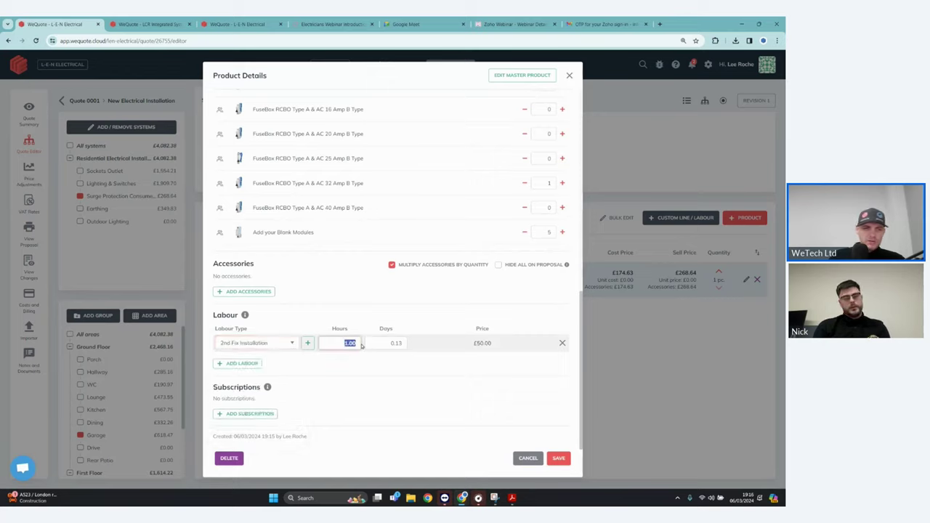
text(4)
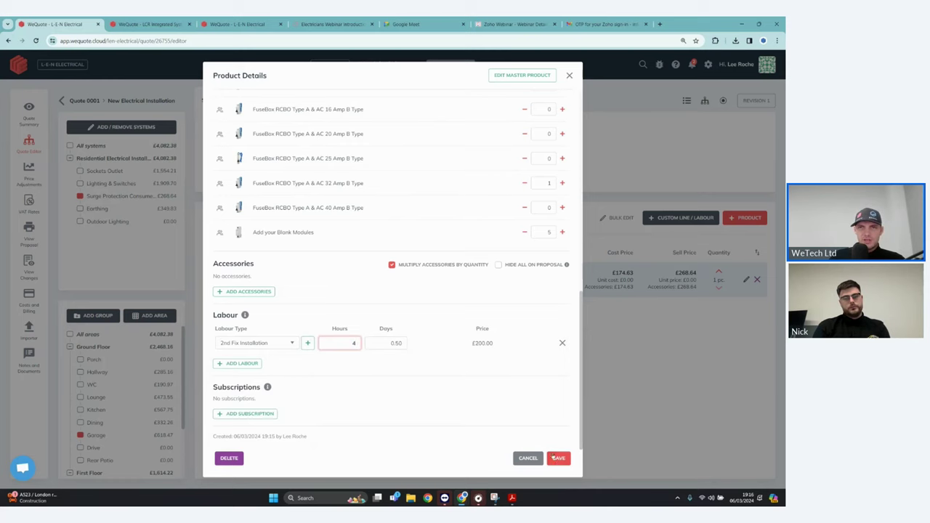
click(557, 458)
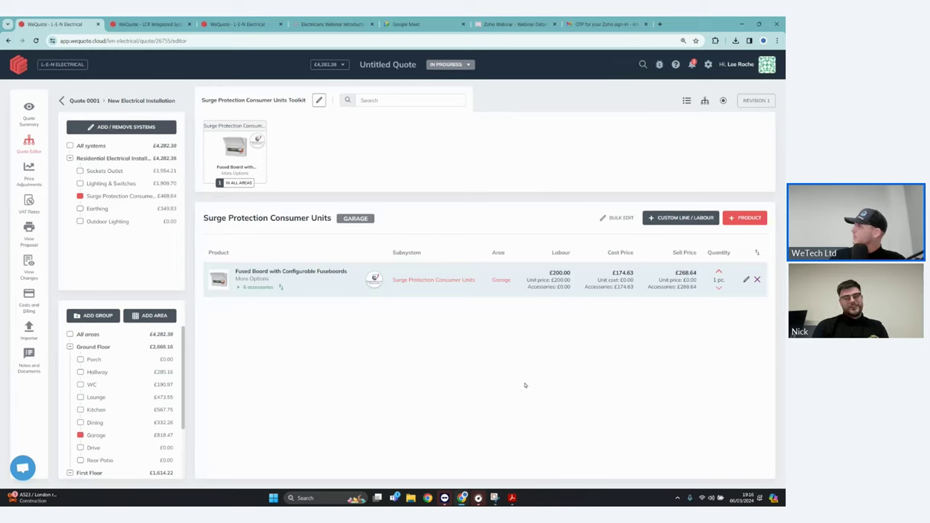
- View the Garage's Earthing products and examine the Gas Earth Bonding details without changing them
click(108, 210)
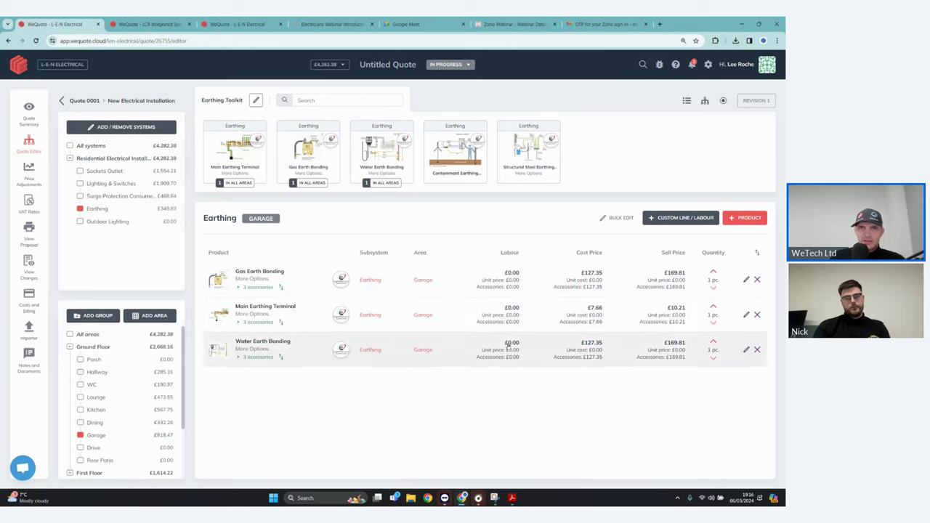
click(747, 279)
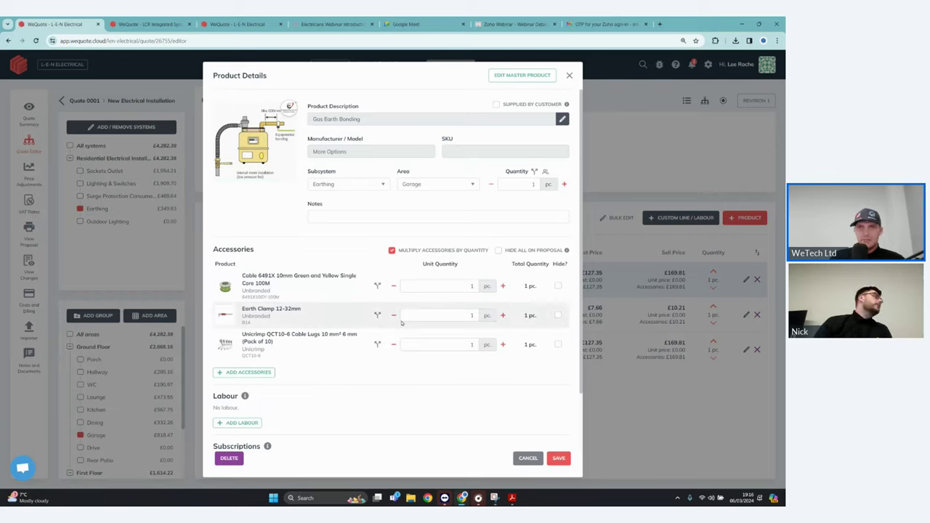
click(528, 457)
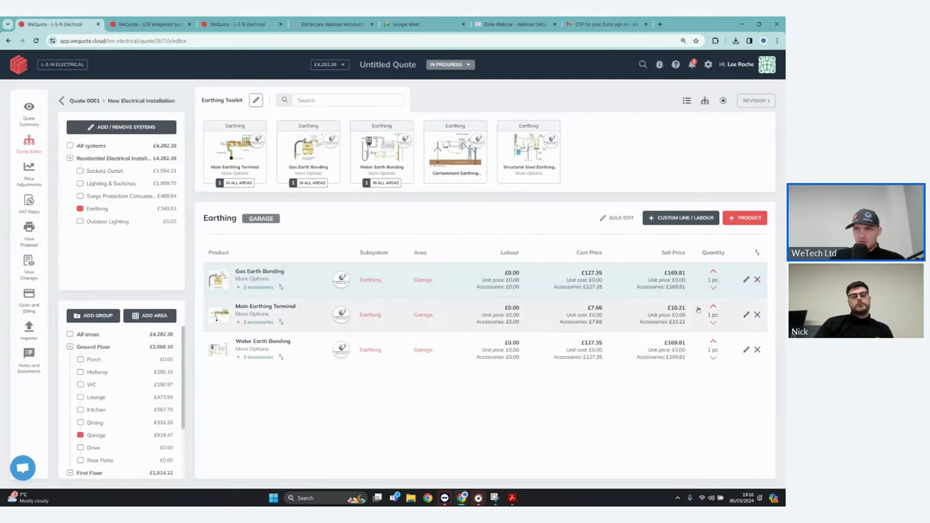
- Delete the Gas Earth Bonding, Main Earthing Terminal and Water Earth Bonding products from the Garage
click(756, 279)
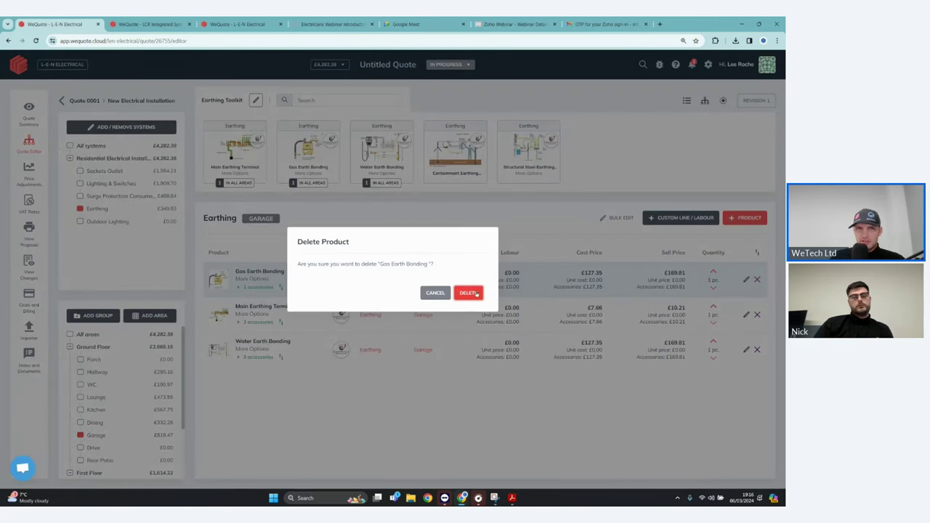
click(476, 293)
click(756, 279)
click(469, 293)
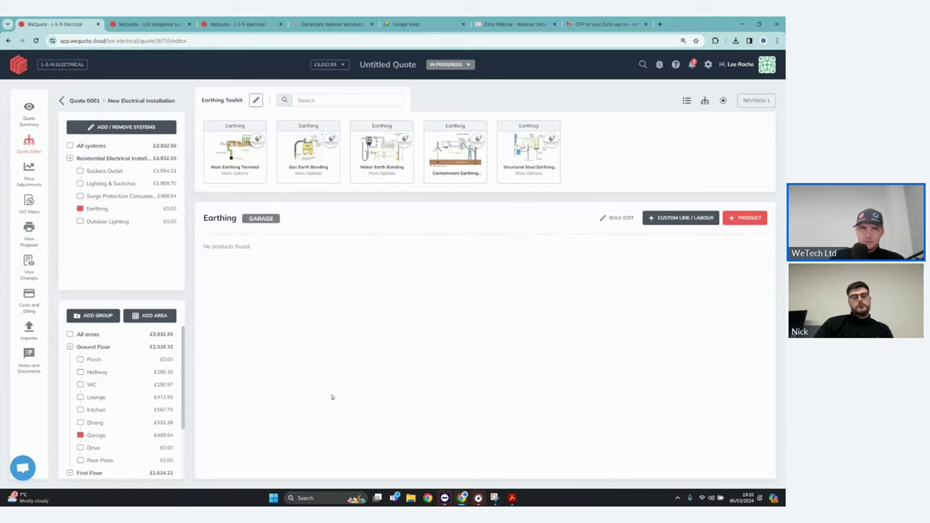
- Add the Main Earthing Terminal to the Garage with 4 pieces of the 16mm green and yellow cable
click(249, 170)
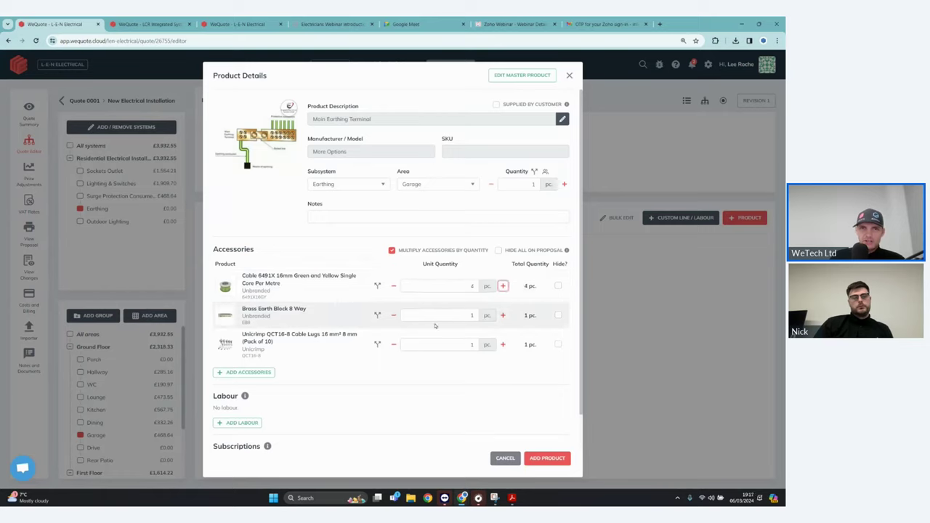
click(547, 457)
- Add Gas Earth Bonding to the Garage with the 10mm green and yellow cable's unit quantity set to 0.3
click(329, 166)
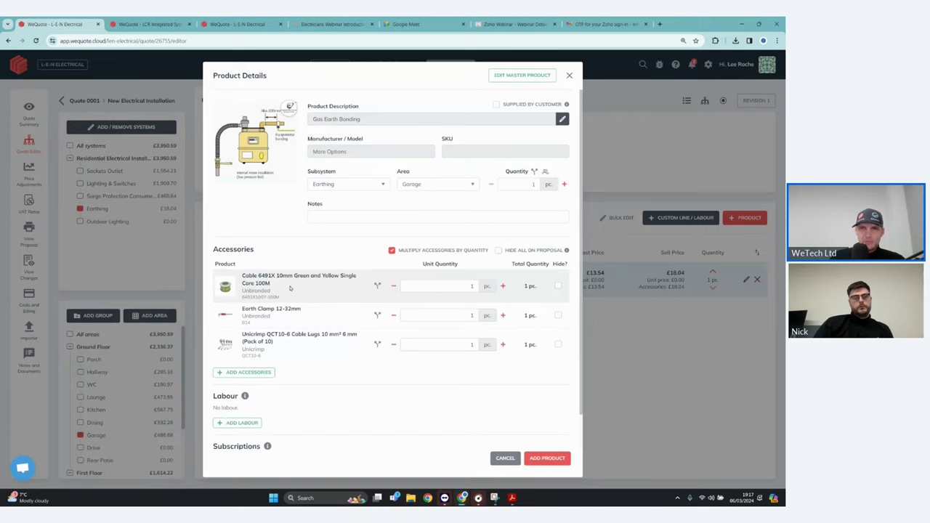
click(472, 286)
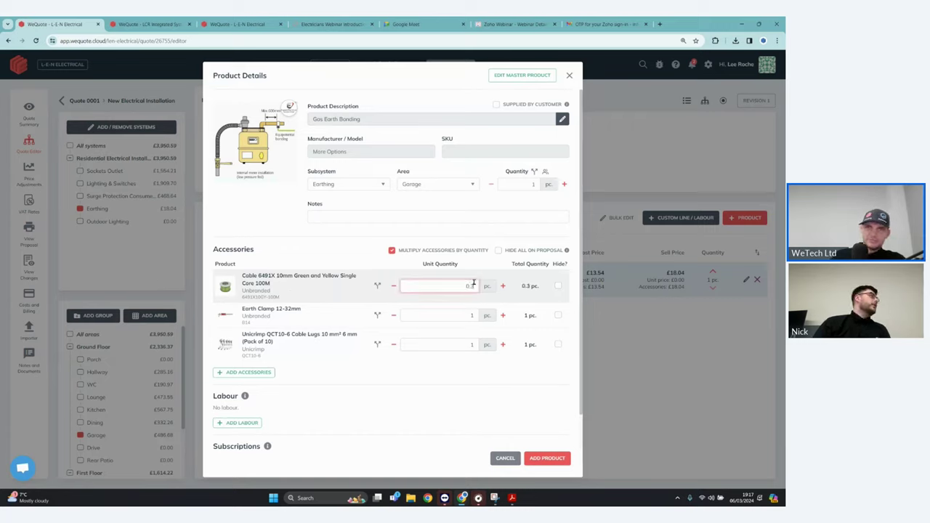
text(0.3)
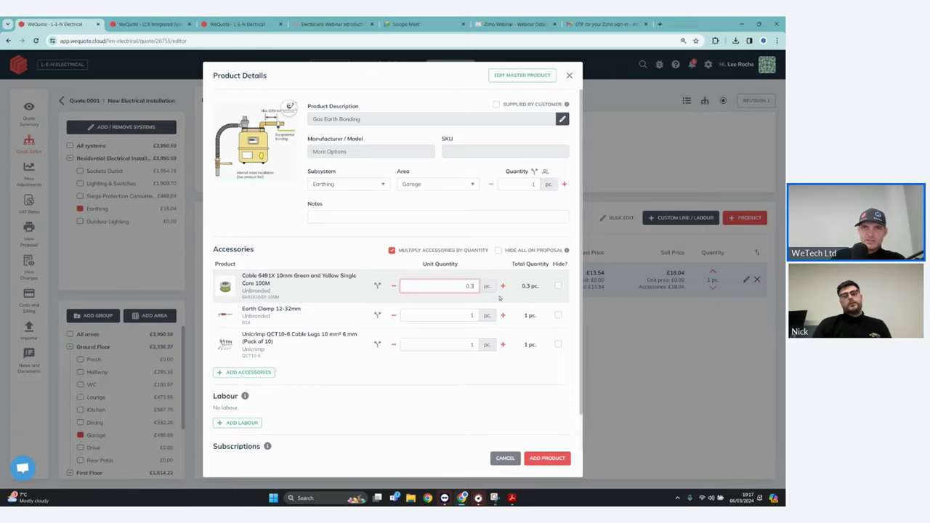
key(BackSpace)
text(03)
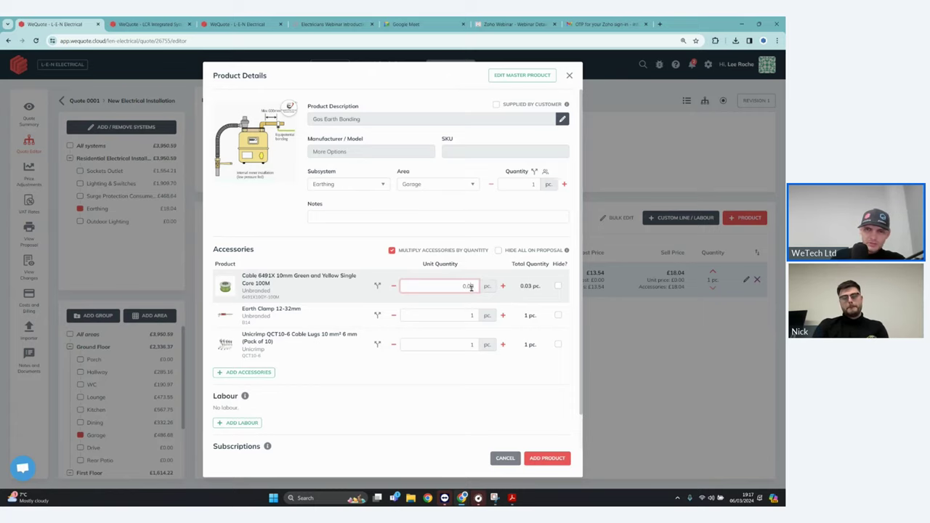
key(BackSpace)
key(BackSpace)
text(3)
click(548, 459)
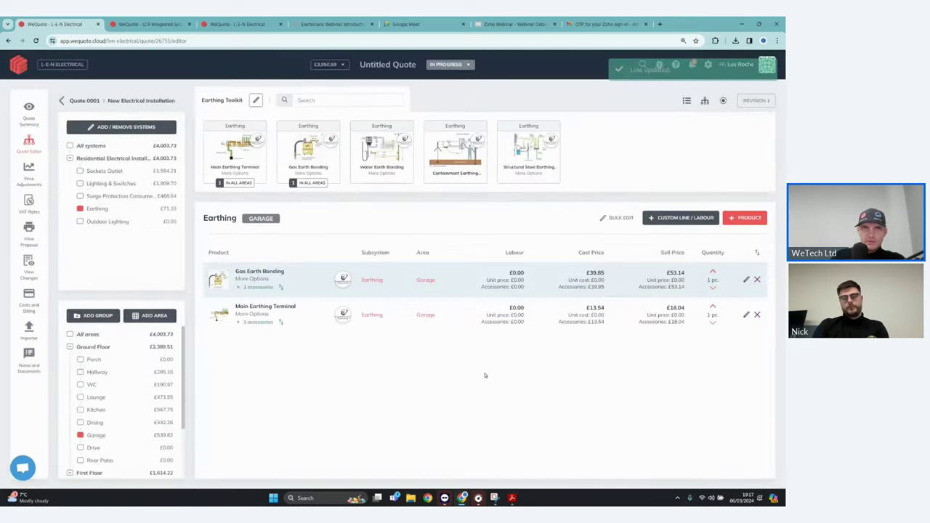
- Add Water Earth Bonding to the Garage with the 10mm green and yellow cable's unit quantity set to 0.3
click(381, 167)
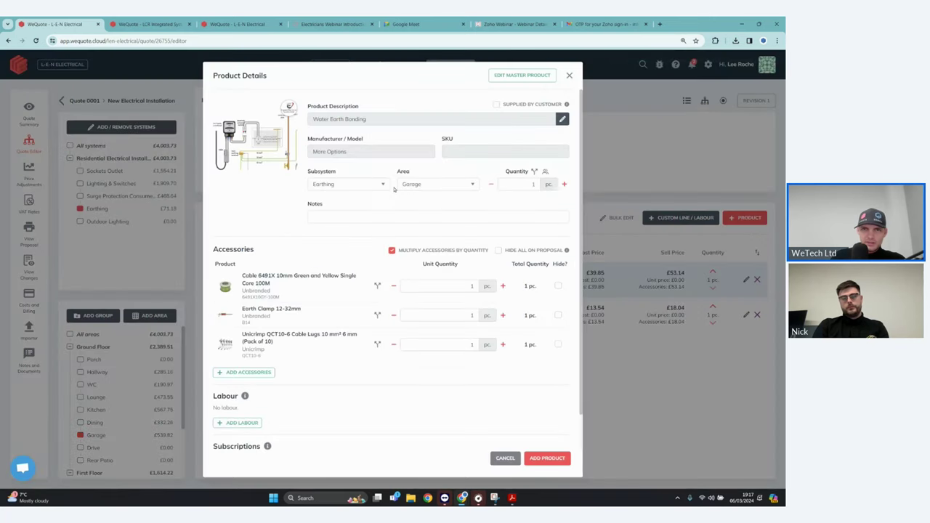
click(458, 285)
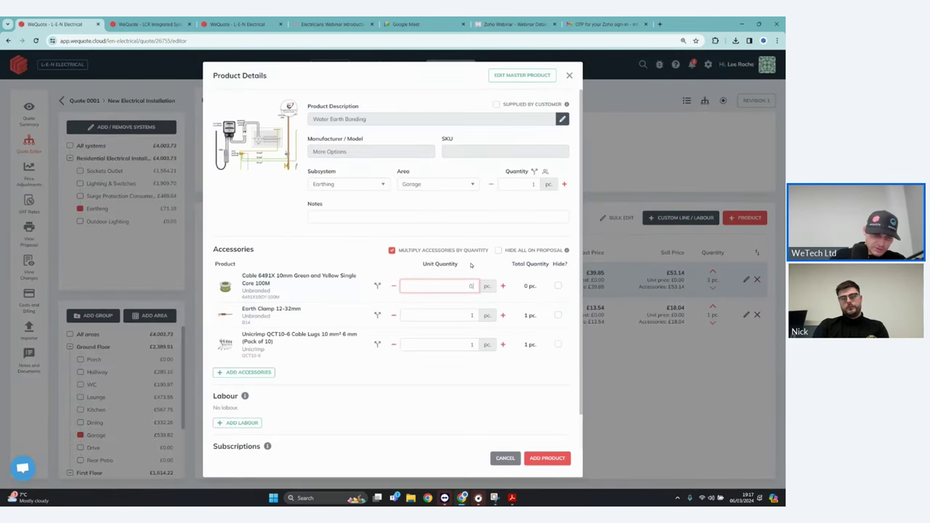
text(0.3)
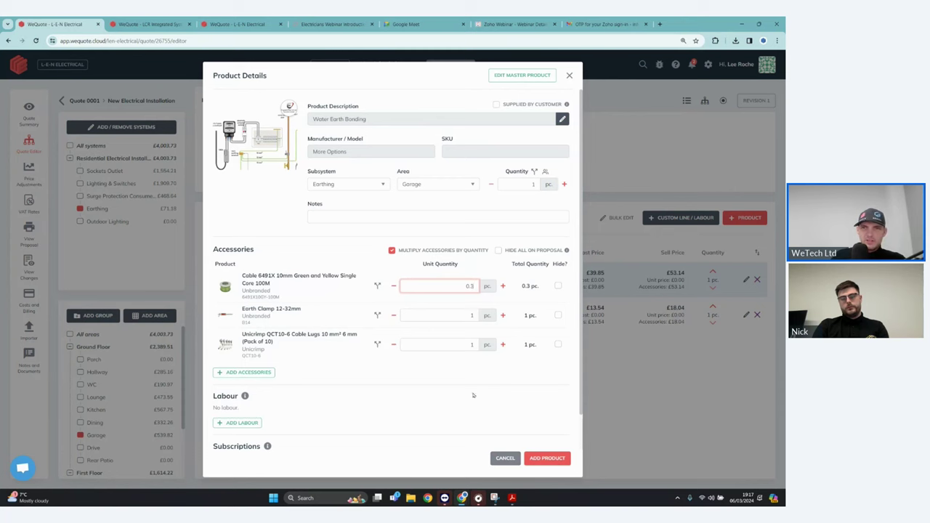
click(556, 464)
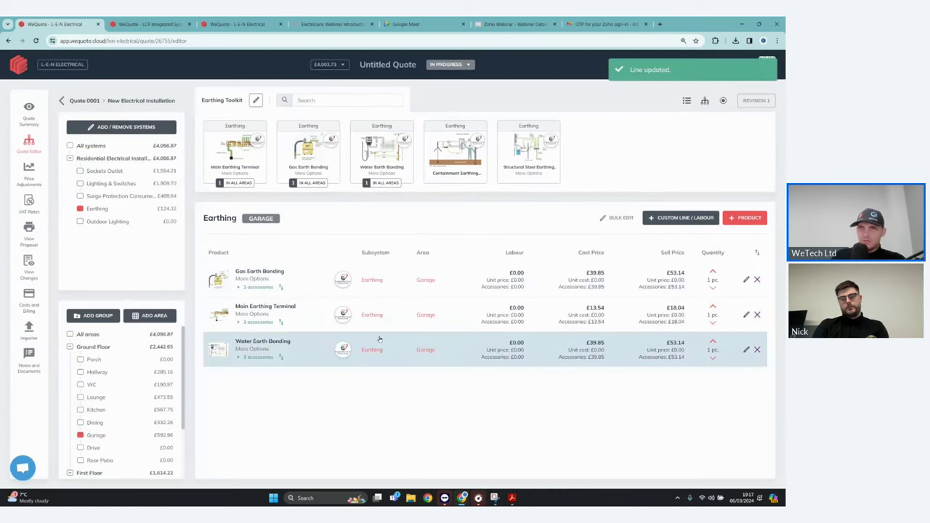
- Add 1st Fix Cabling and 2nd Fix Installation labour lines to the Garage's Gas Earth Bonding product
click(747, 279)
scroll(240, 363, down, 2)
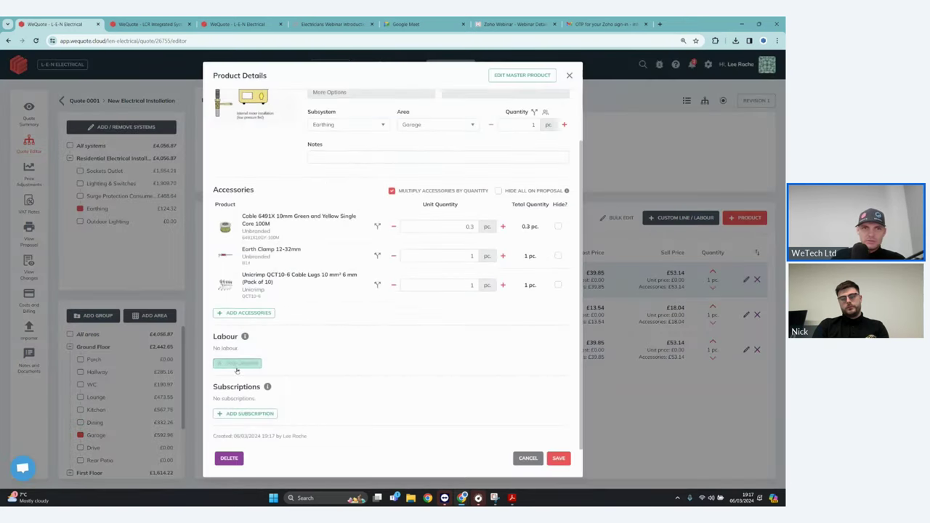
click(237, 367)
click(276, 363)
click(259, 413)
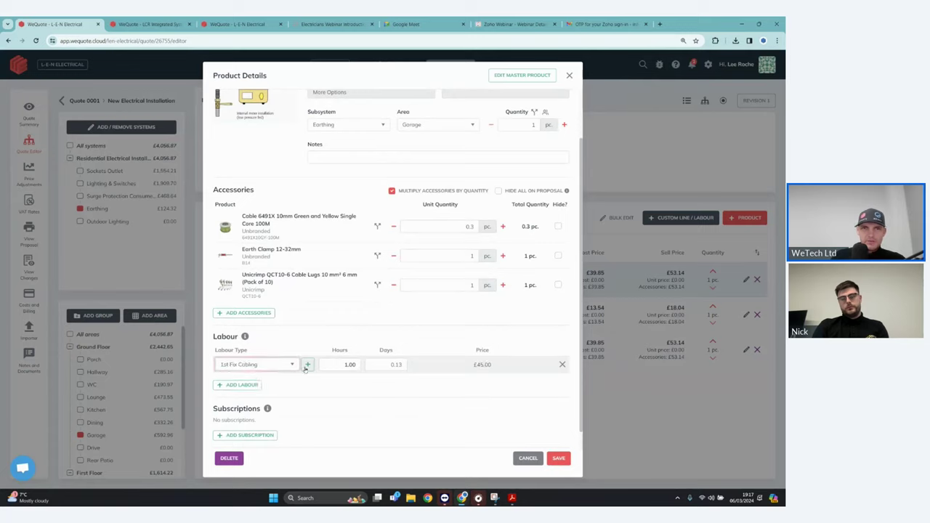
click(242, 385)
click(274, 382)
click(251, 436)
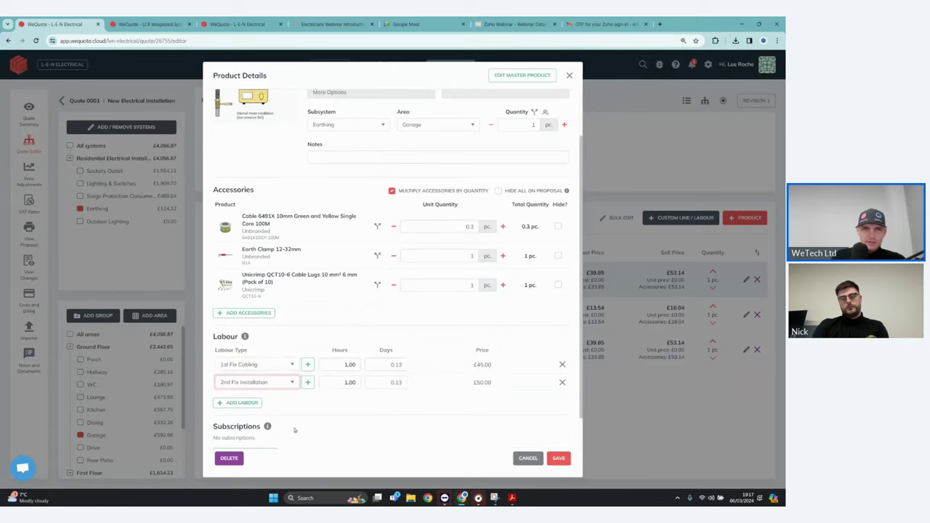
- Set the Gas Earth Bonding's 2nd Fix Installation labour to 0.1 hours and save the product
click(351, 383)
click(359, 381)
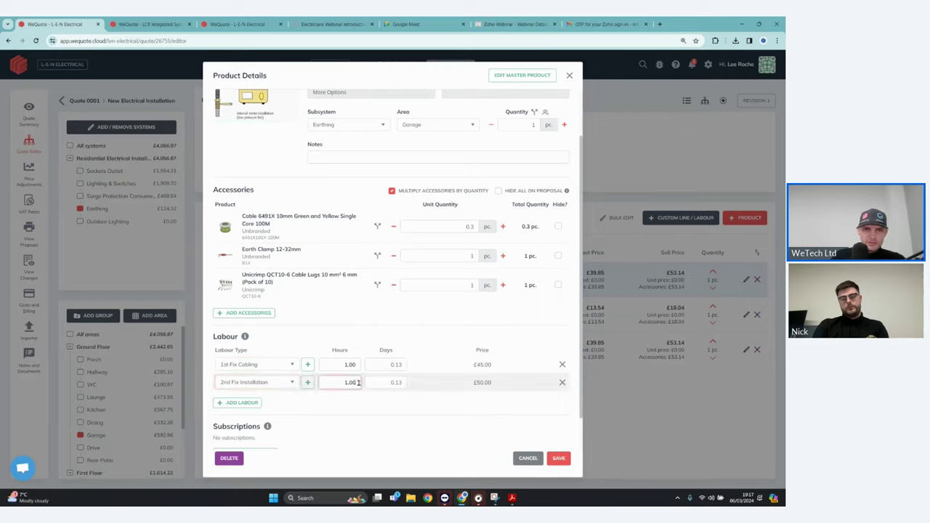
key(BackSpace)
key(BackSpace)
key(BackSpace)
key(BackSpace)
text(0)
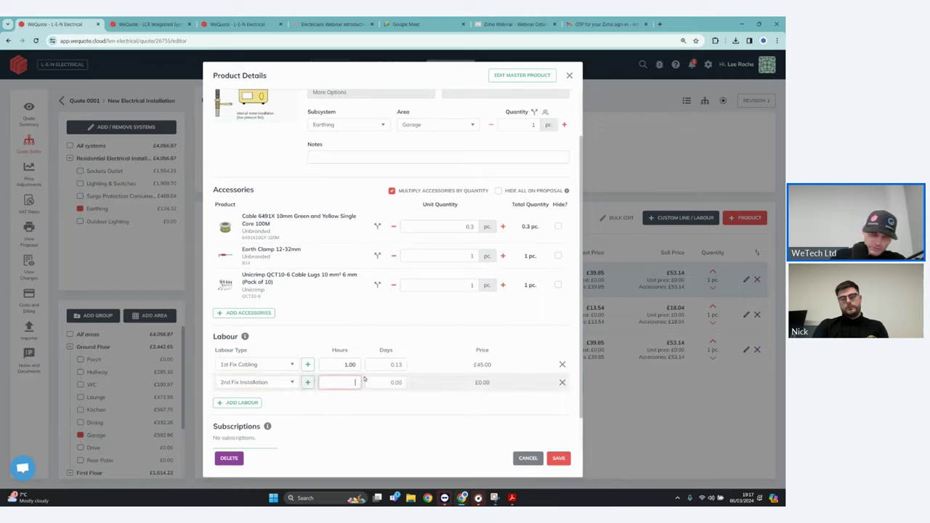
text(.1)
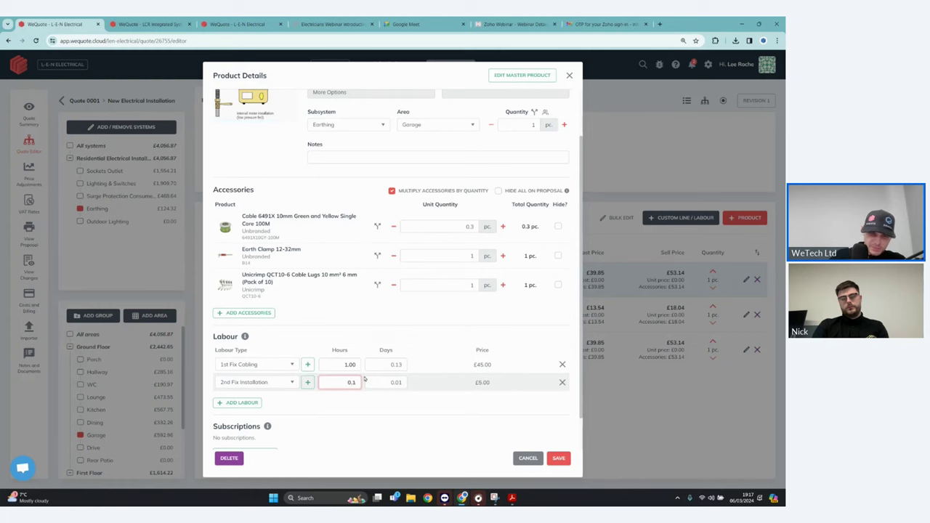
scroll(407, 435, down, 1)
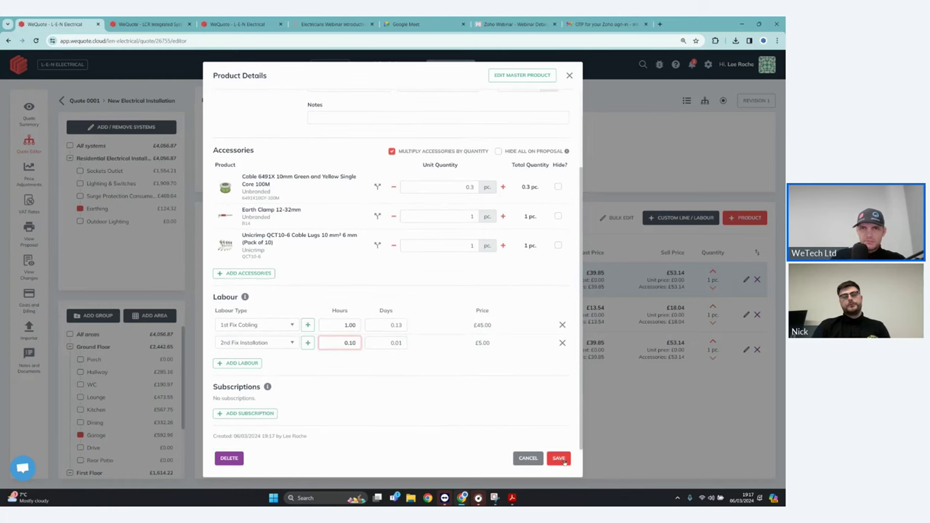
click(559, 458)
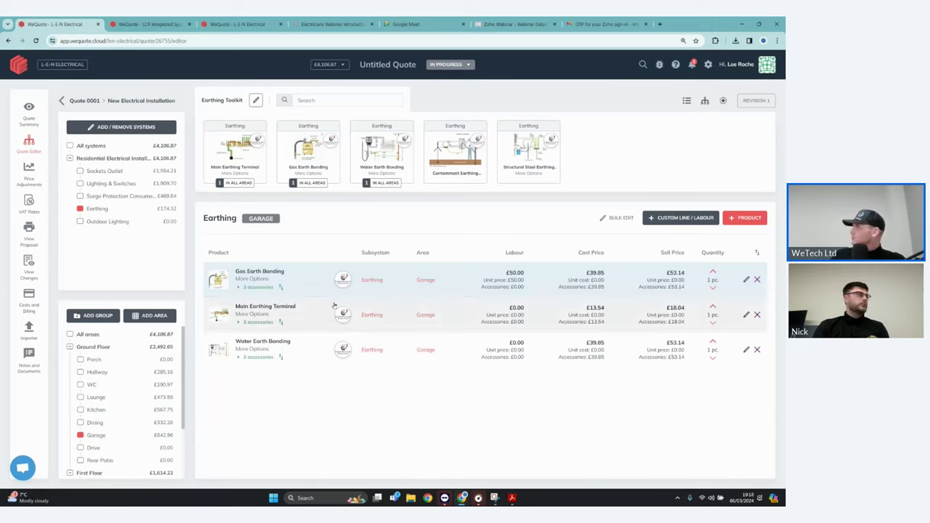
- View the quote's product price adjustments grouped by Manufacturers and by Catalogues
click(93, 347)
click(28, 174)
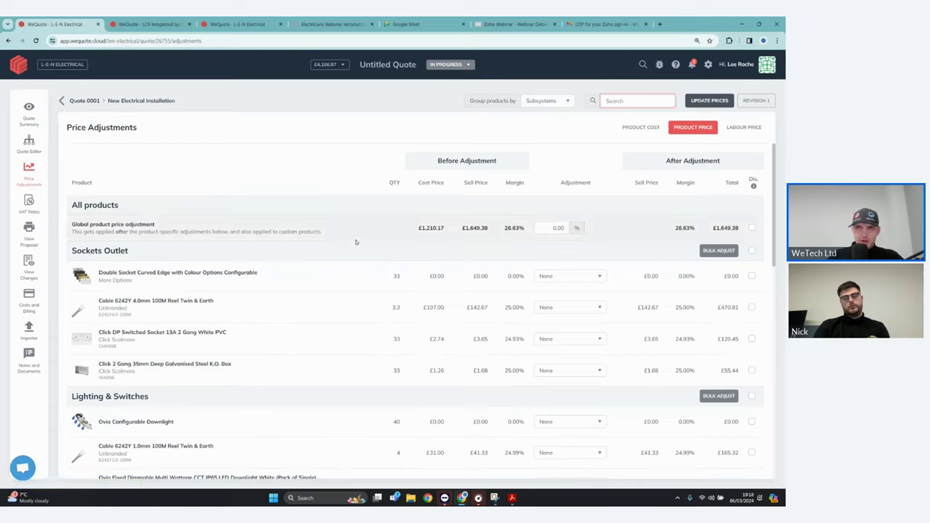
scroll(356, 243, down, 1)
scroll(357, 243, up, 1)
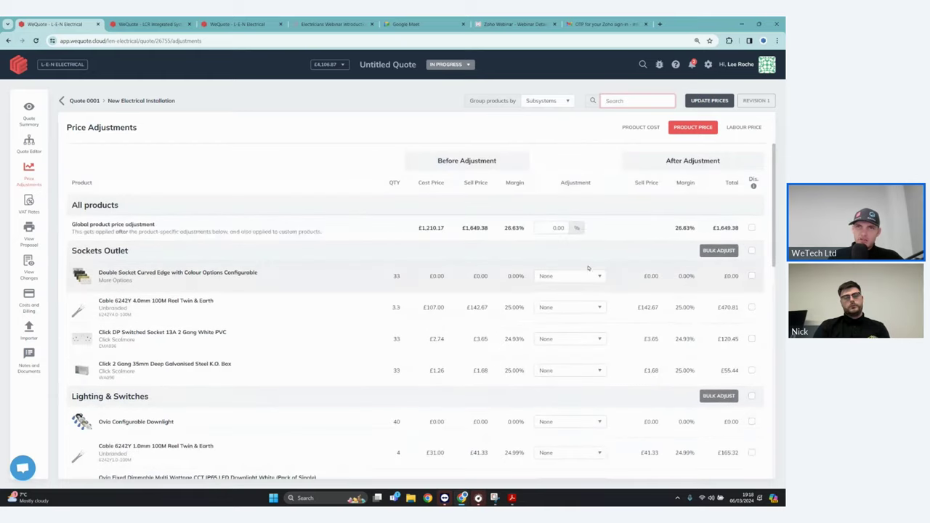
click(566, 102)
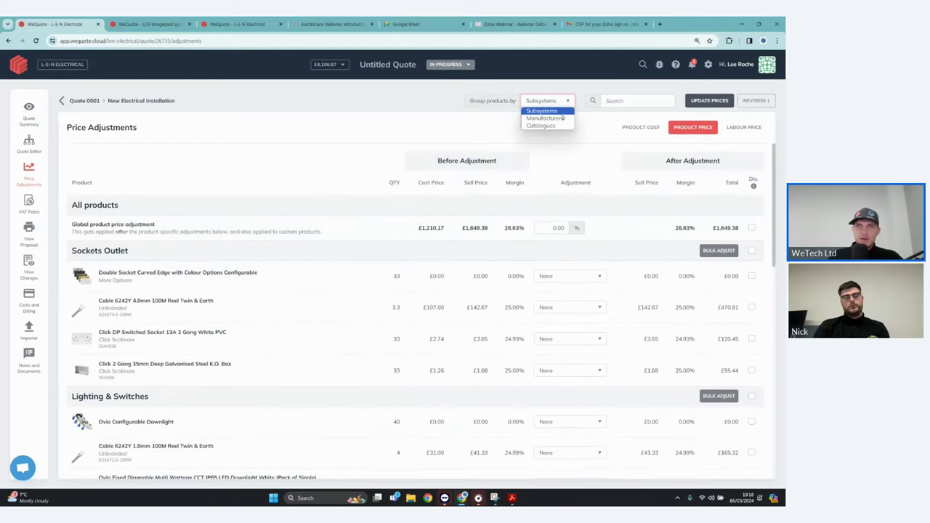
click(563, 118)
click(553, 101)
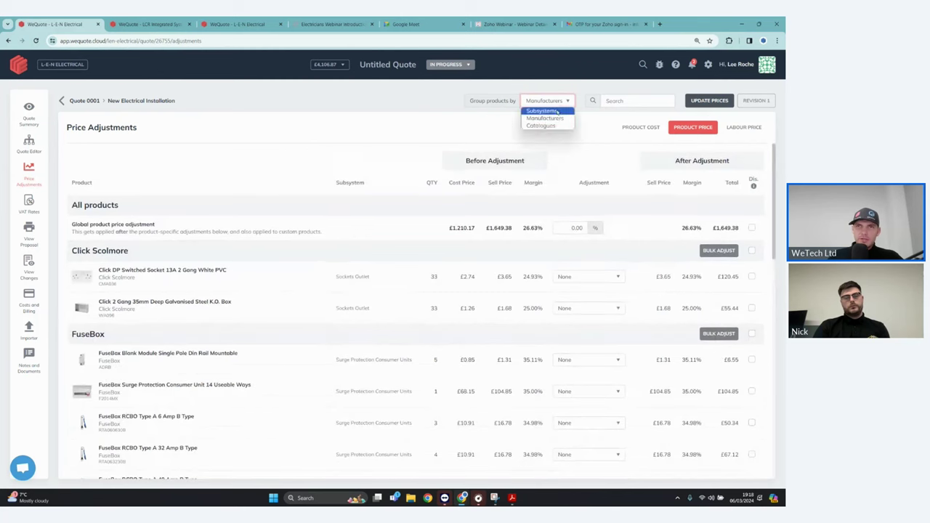
click(555, 126)
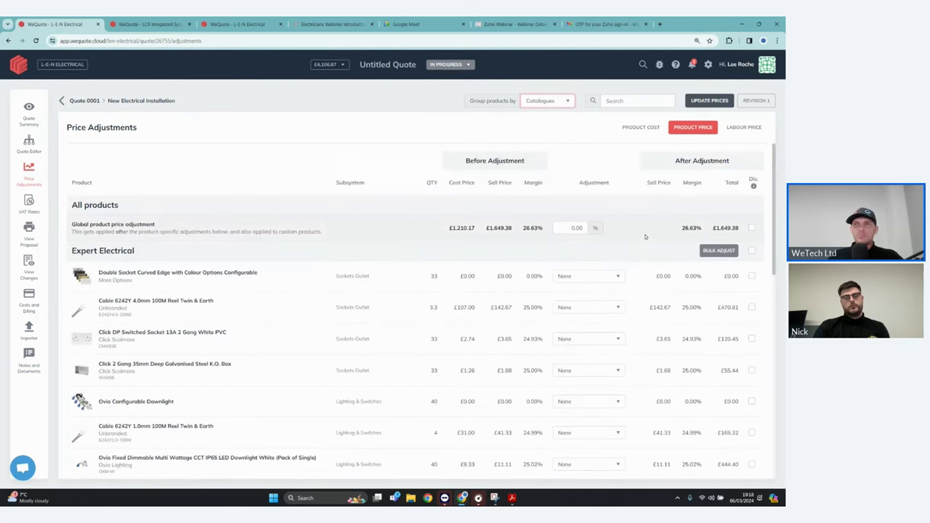
scroll(645, 236, down, 1)
- Review the product cost and labour price adjustments, and return to the product costs
click(641, 128)
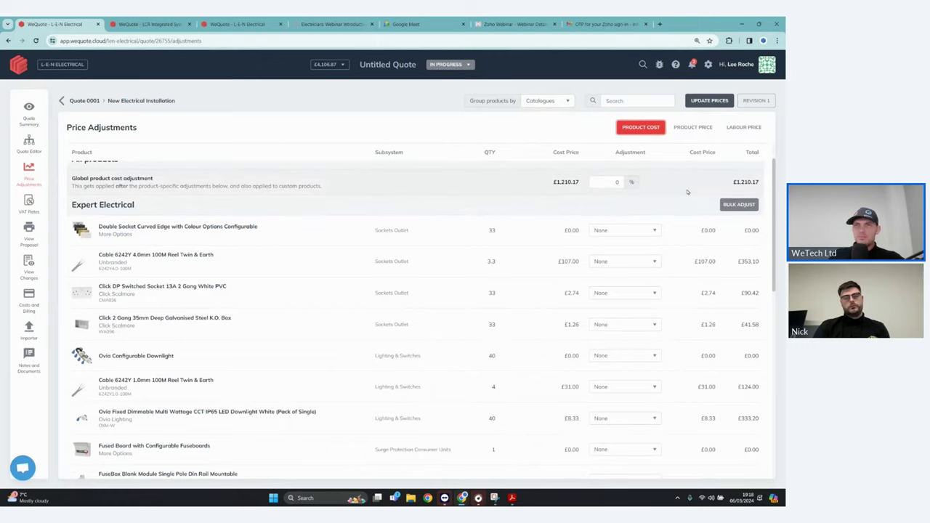
click(744, 127)
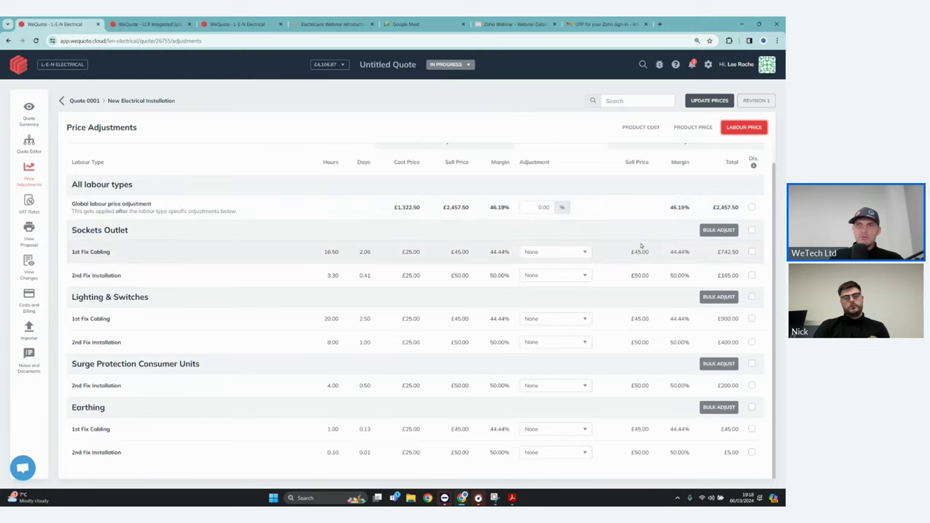
scroll(611, 224, up, 1)
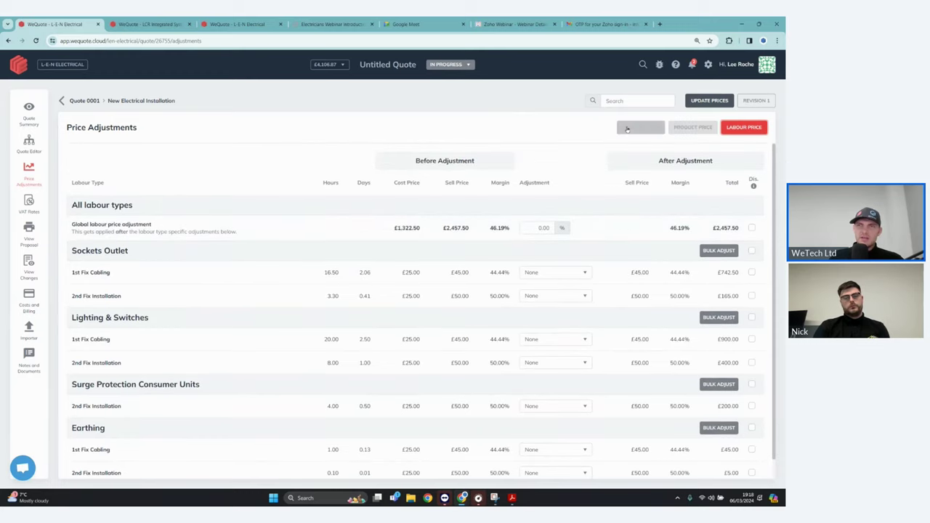
click(651, 129)
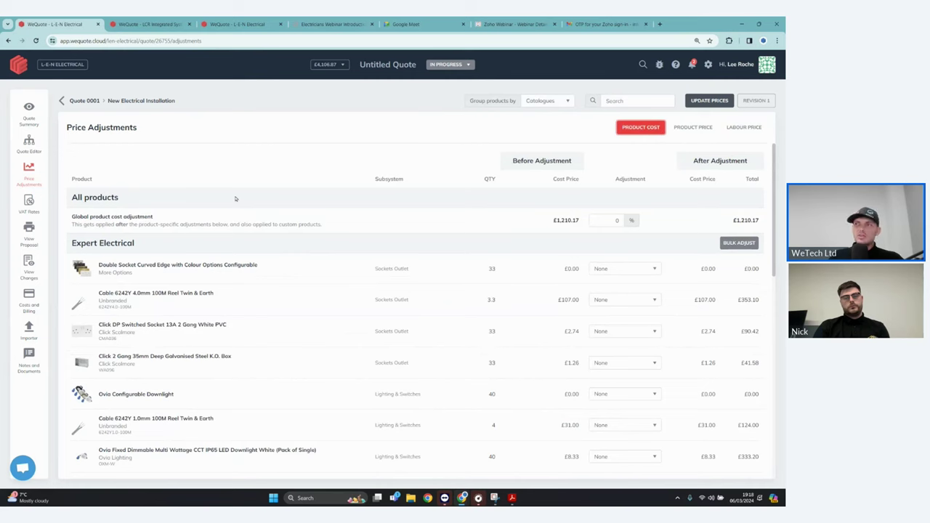
- View the quote's VAT rates and check the options for the default product VAT rate without changing it
click(30, 207)
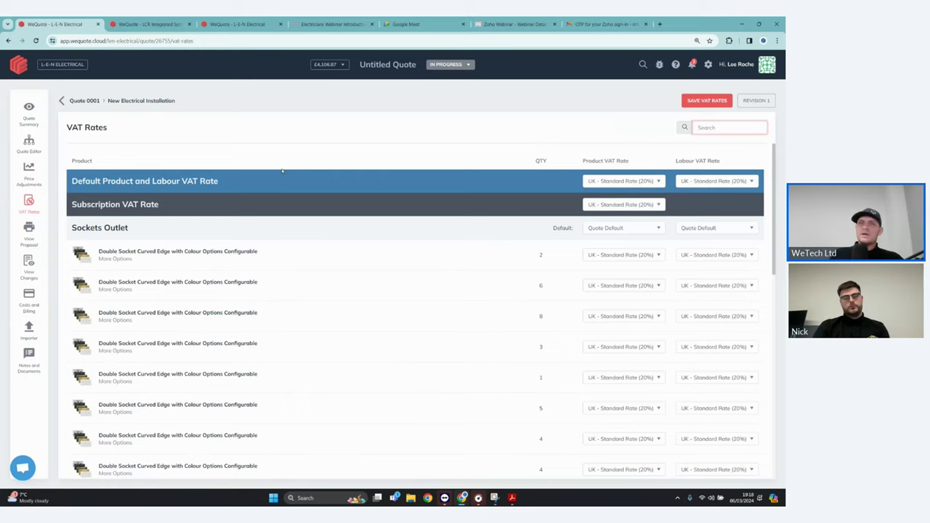
click(659, 183)
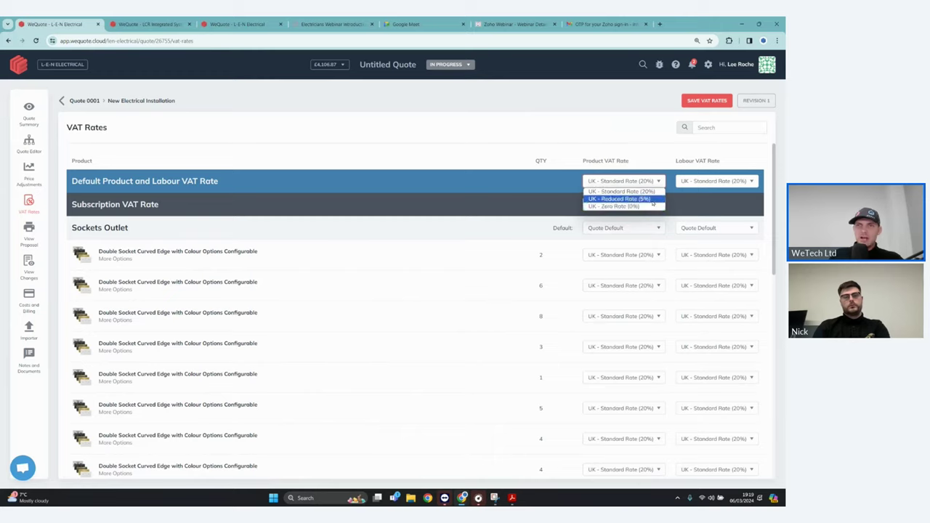
click(652, 167)
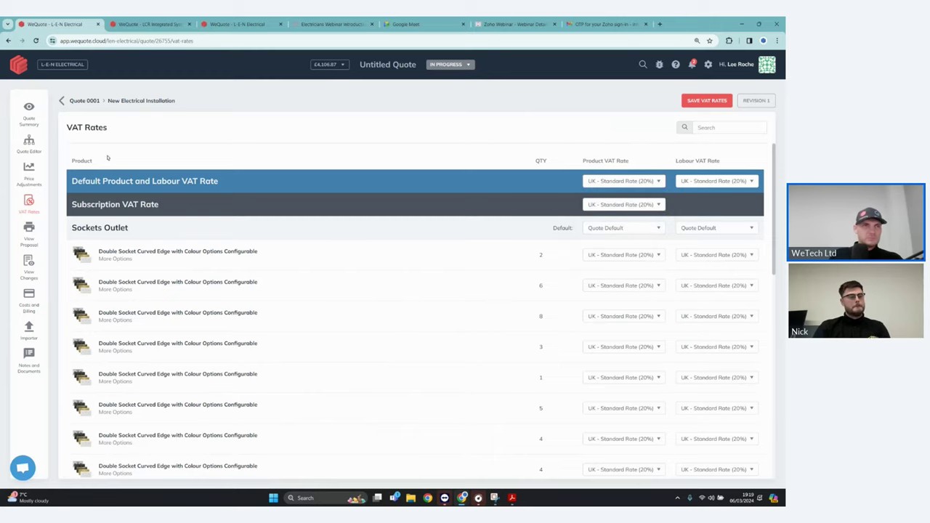
- View the quote's proposal, checking the available proposal templates without choosing one and looking over the preview's cover and quote summary
click(26, 232)
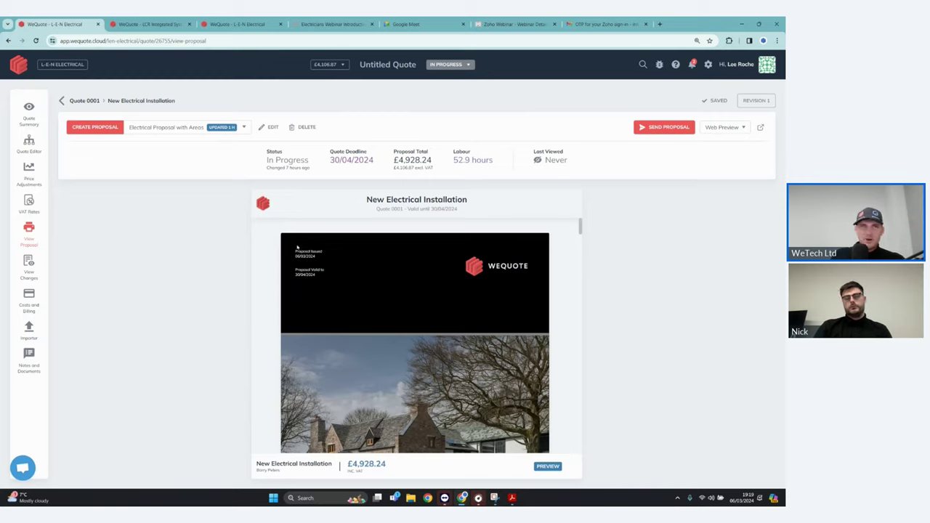
click(93, 129)
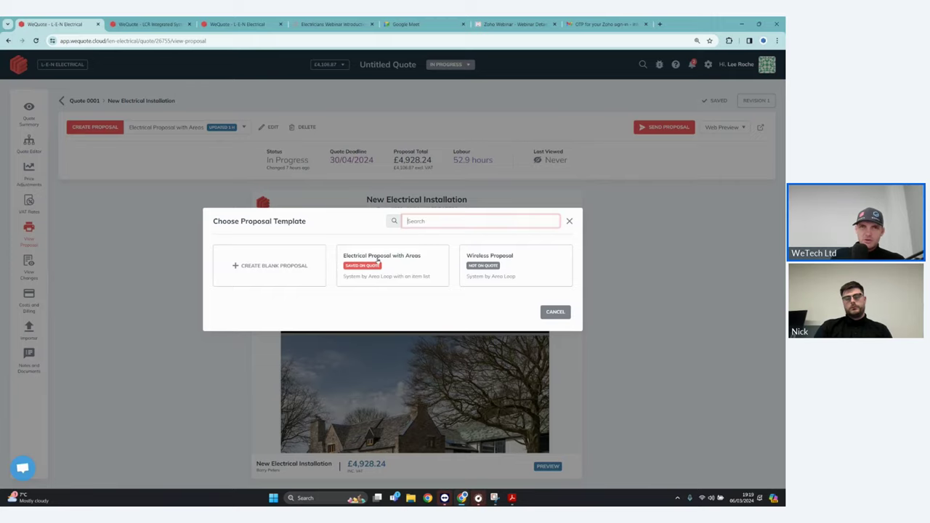
click(420, 272)
click(250, 185)
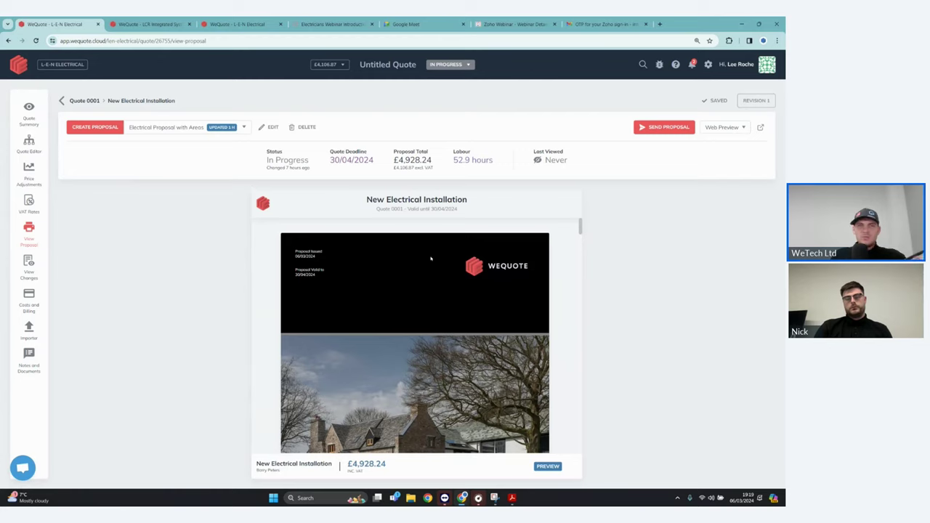
scroll(427, 287, down, 5)
scroll(427, 287, down, 3)
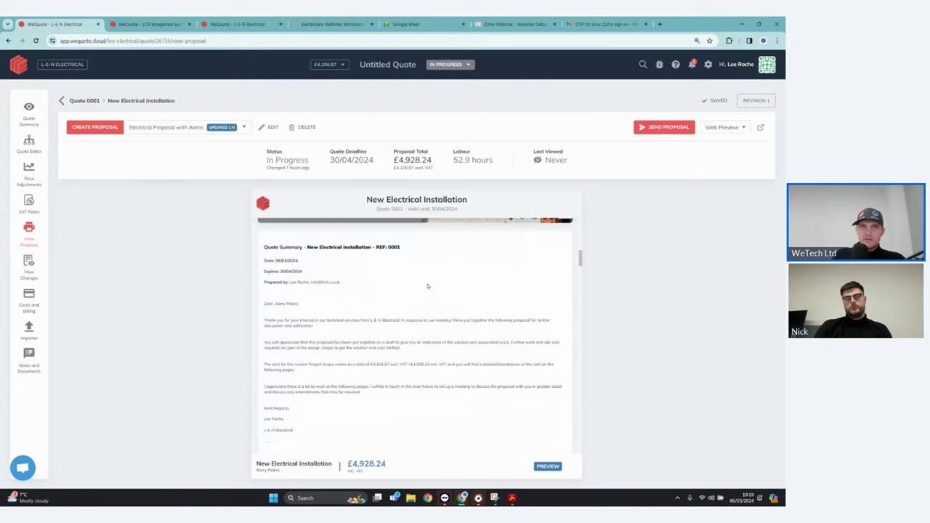
scroll(428, 286, up, 8)
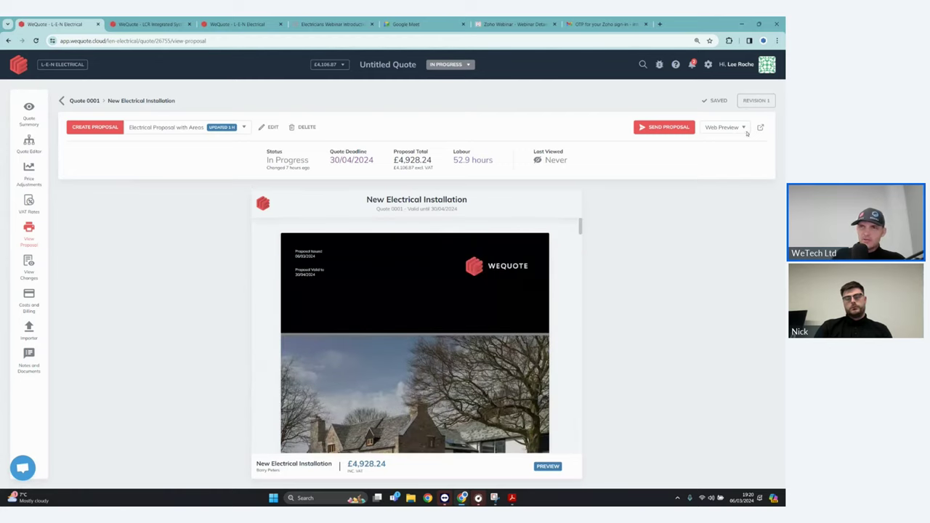
- Open the proposal's web preview in a separate page and look over its cover page
click(760, 127)
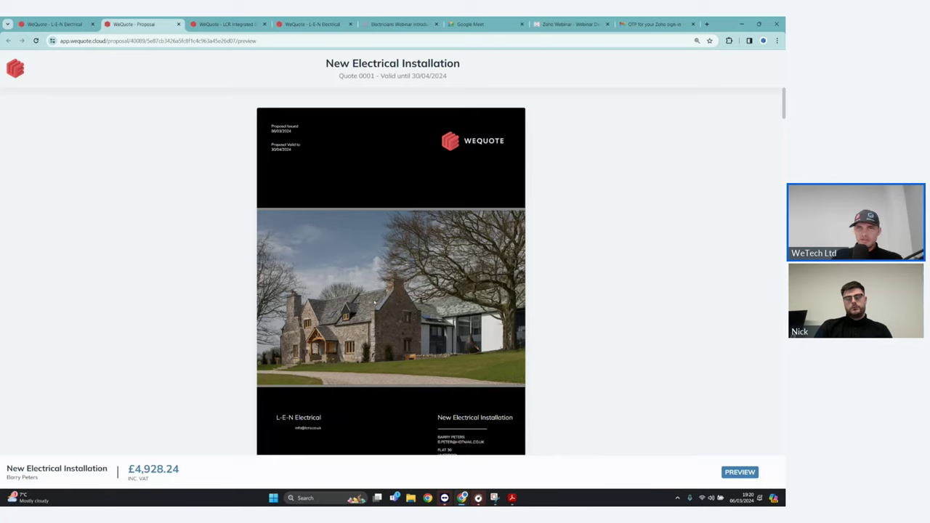
scroll(375, 299, down, 1)
scroll(394, 227, up, 1)
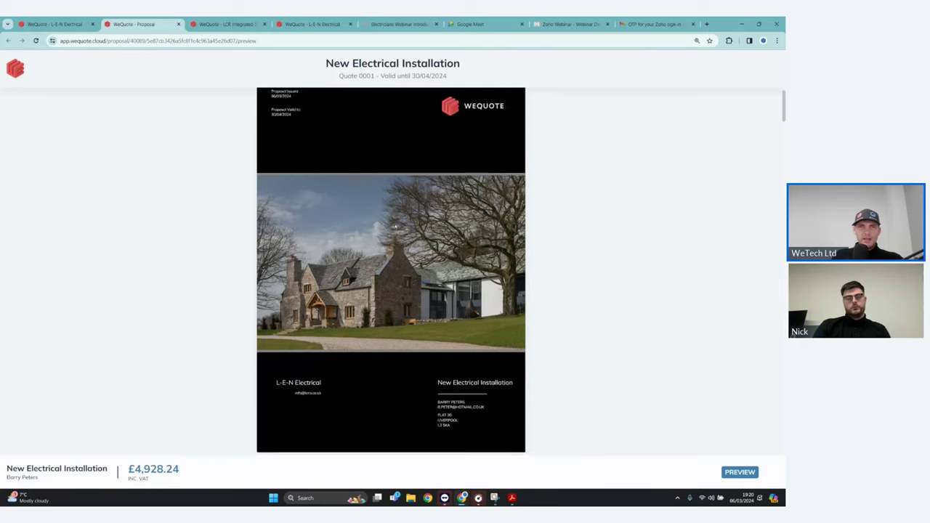
- Edit the proposal template, replacing the cover image with the uploaded detached-house picture, and finish editing
click(66, 24)
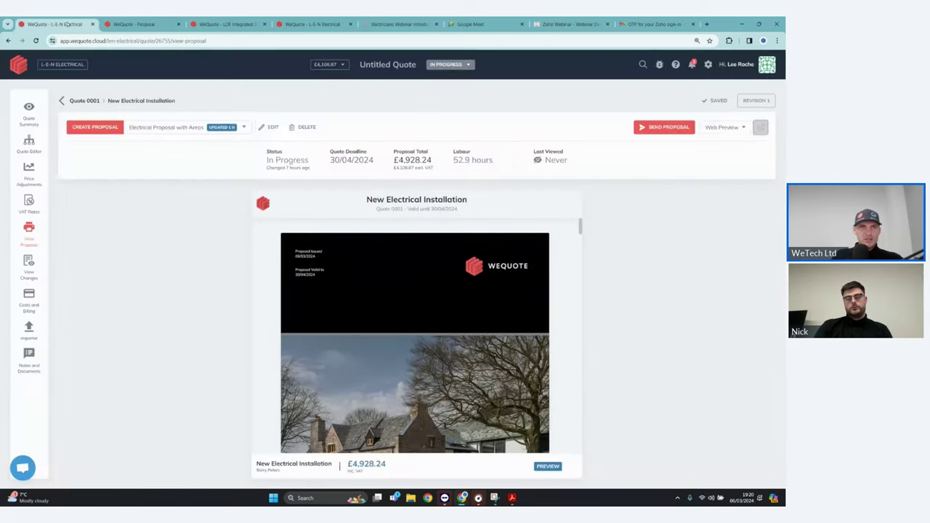
click(271, 127)
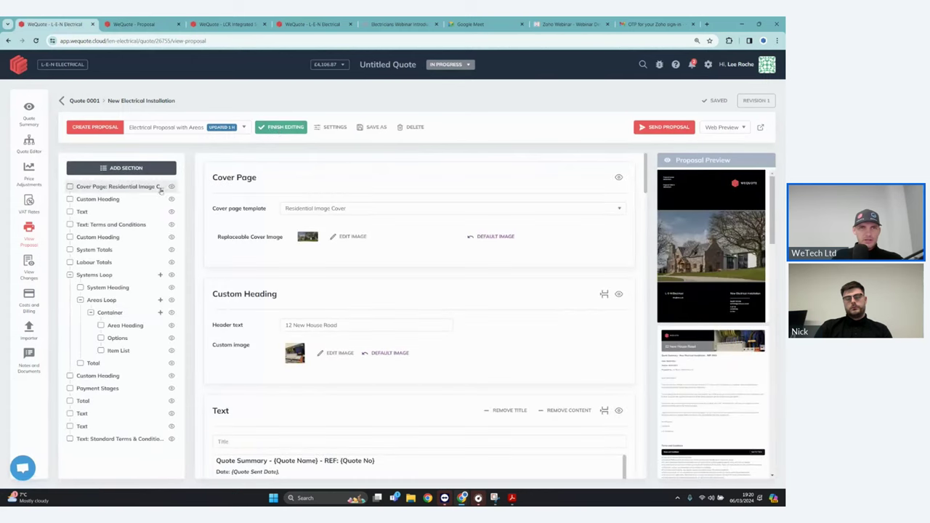
click(347, 236)
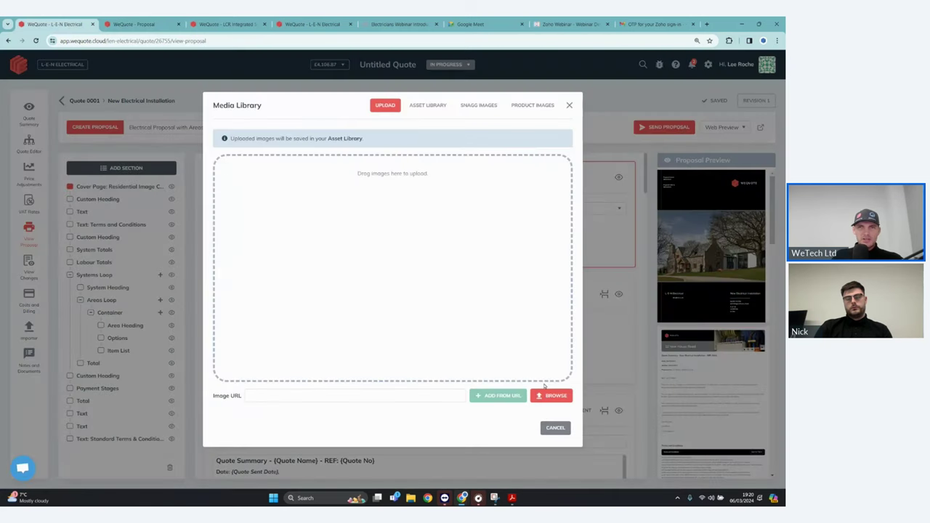
click(550, 395)
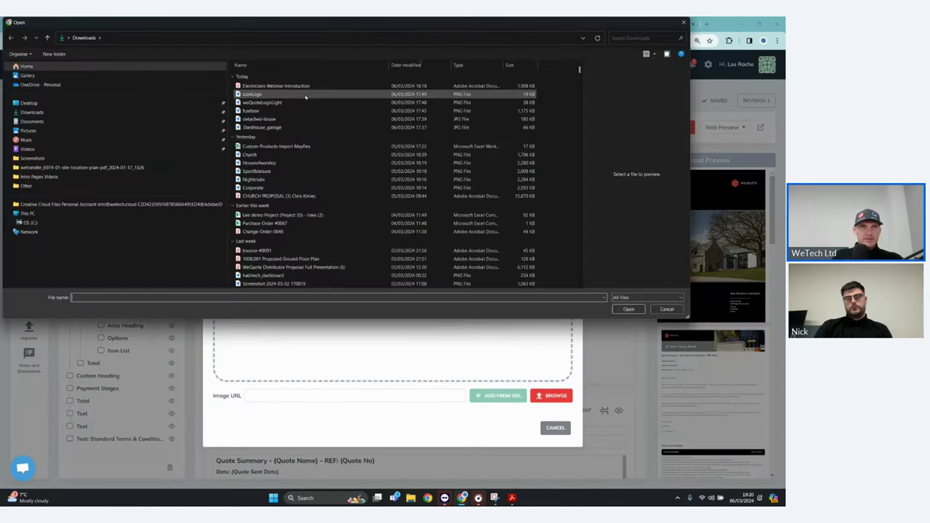
click(306, 127)
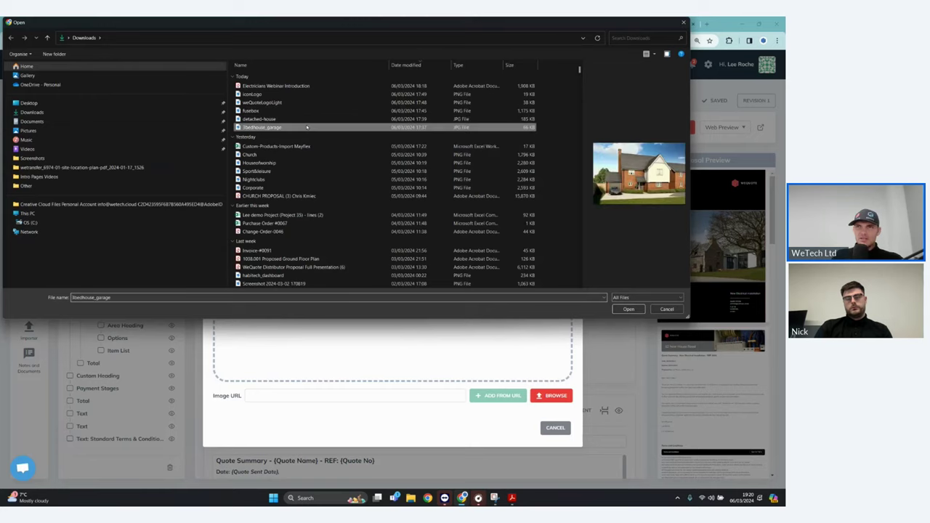
click(303, 119)
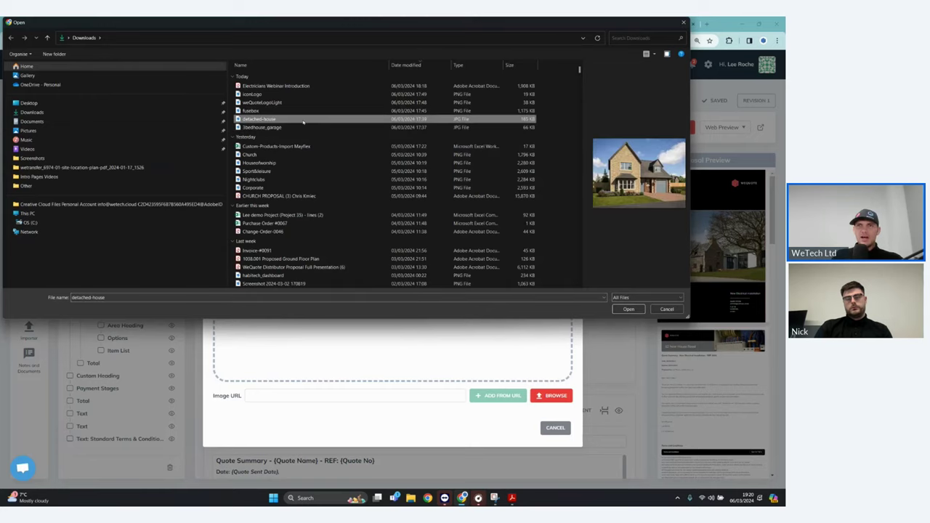
click(629, 309)
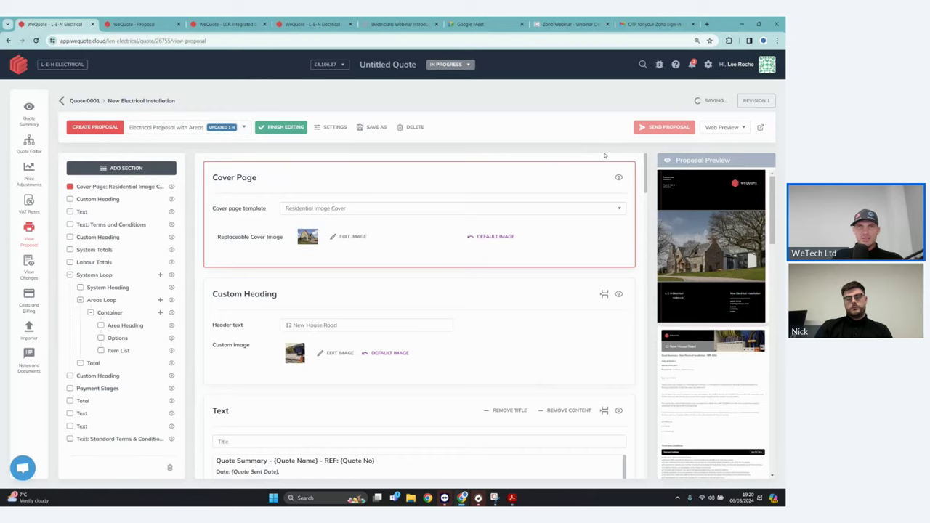
click(280, 128)
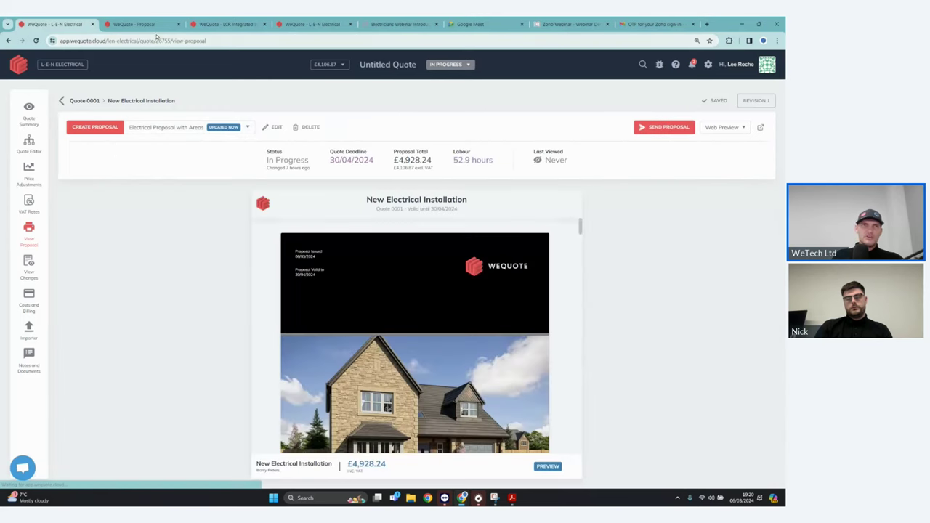
- Reload the separate web preview and review the cover and the quote summary letter's customer name, introduction and project cost
click(138, 24)
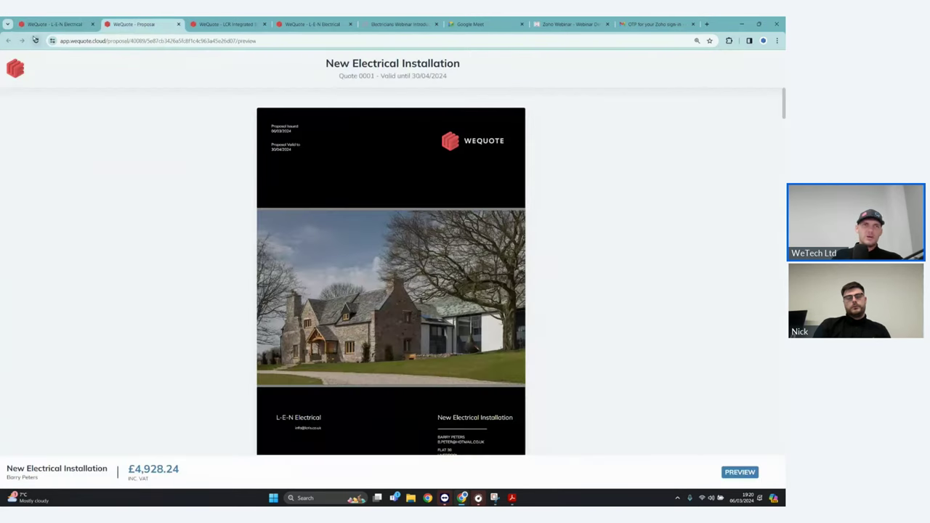
click(36, 41)
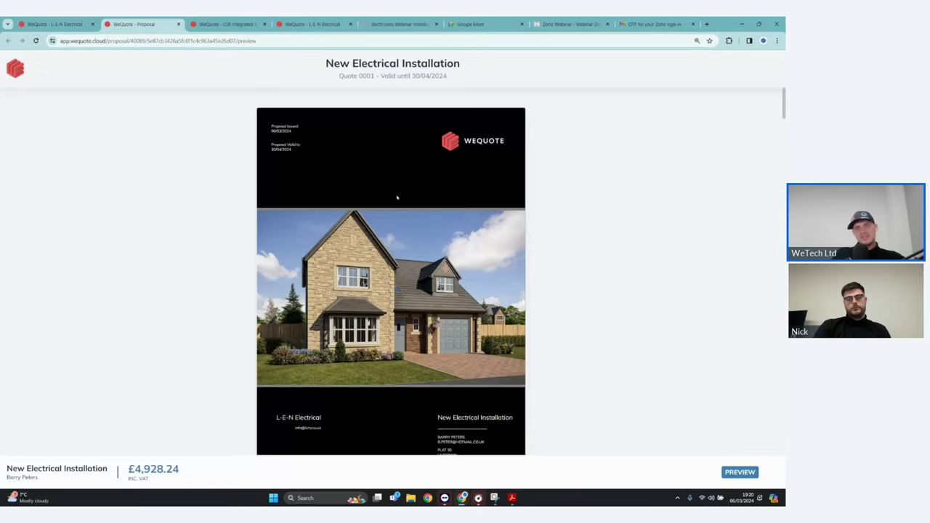
scroll(288, 405, down, 4)
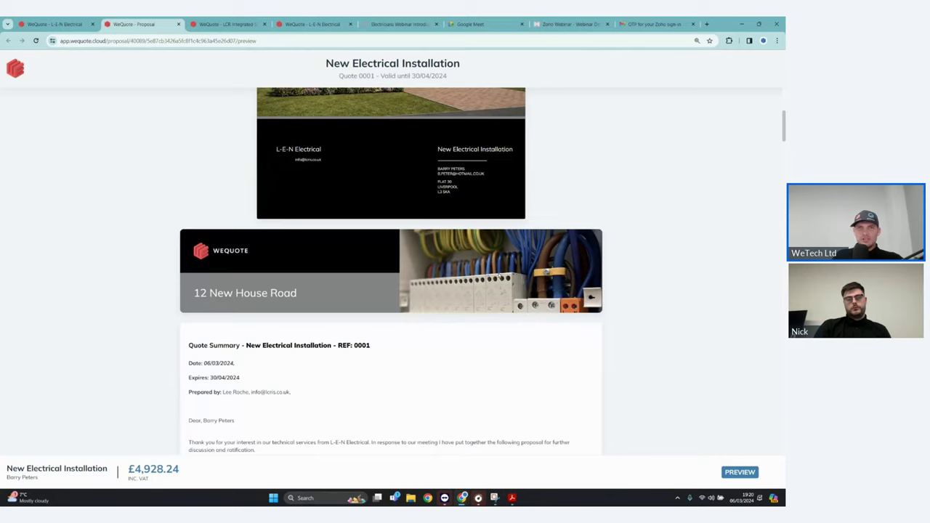
scroll(461, 271, down, 3)
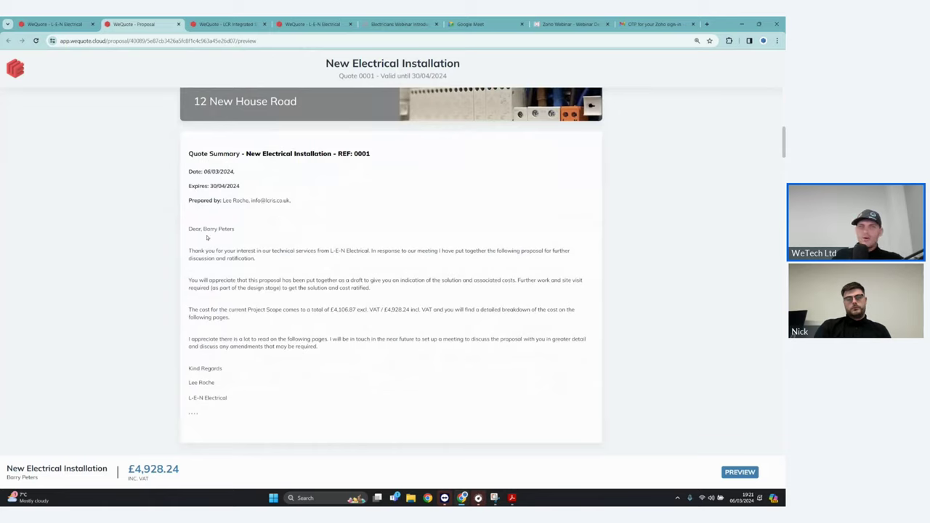
drag(207, 228, 233, 229)
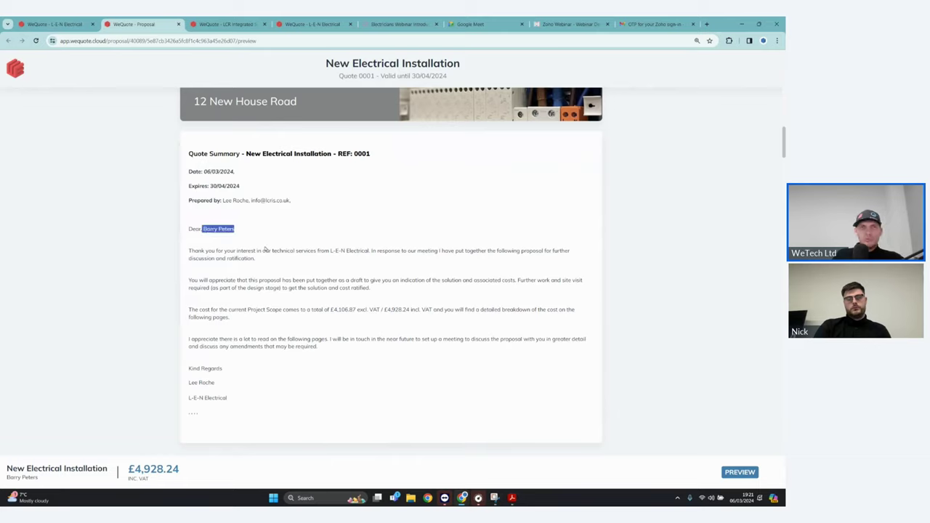
drag(332, 250, 255, 259)
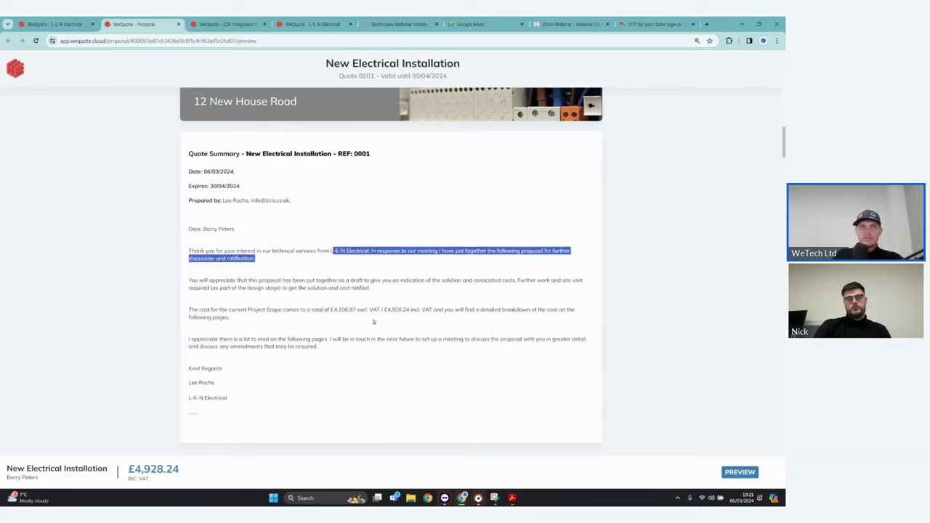
drag(333, 308, 367, 318)
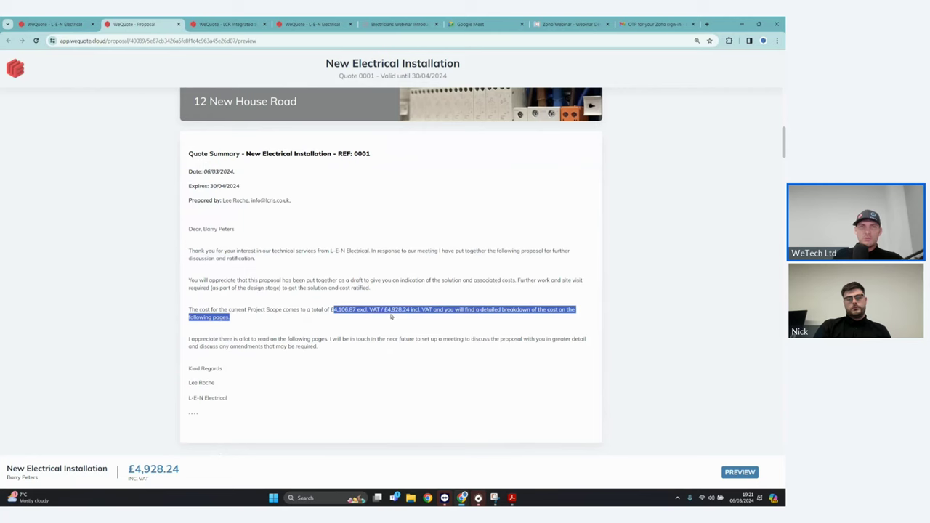
- Review the proposal's terms and conditions, open the full T&Cs document, and return to the proposal preview
scroll(389, 291, down, 3)
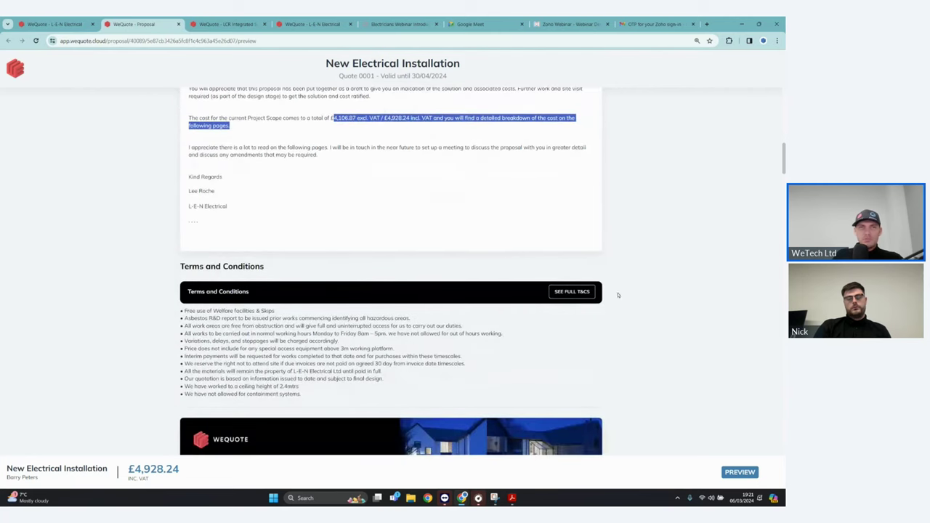
scroll(338, 360, down, 1)
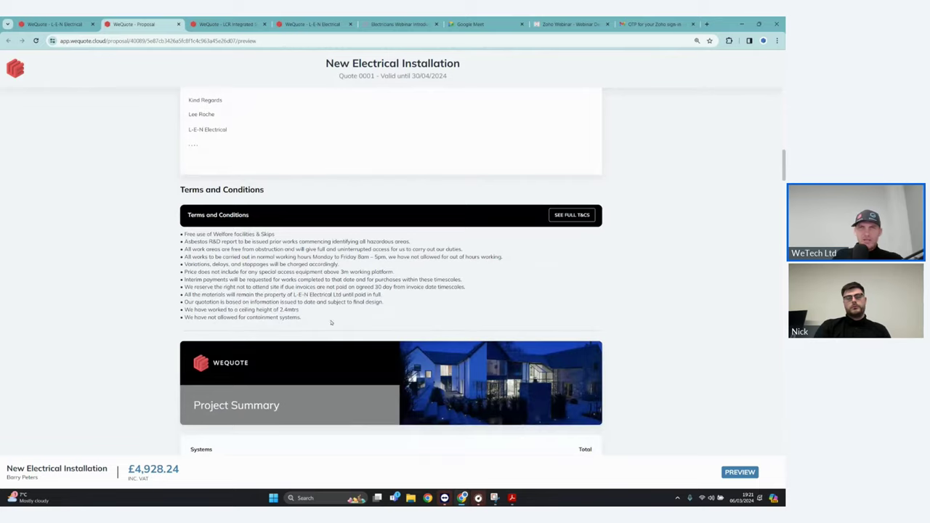
click(578, 219)
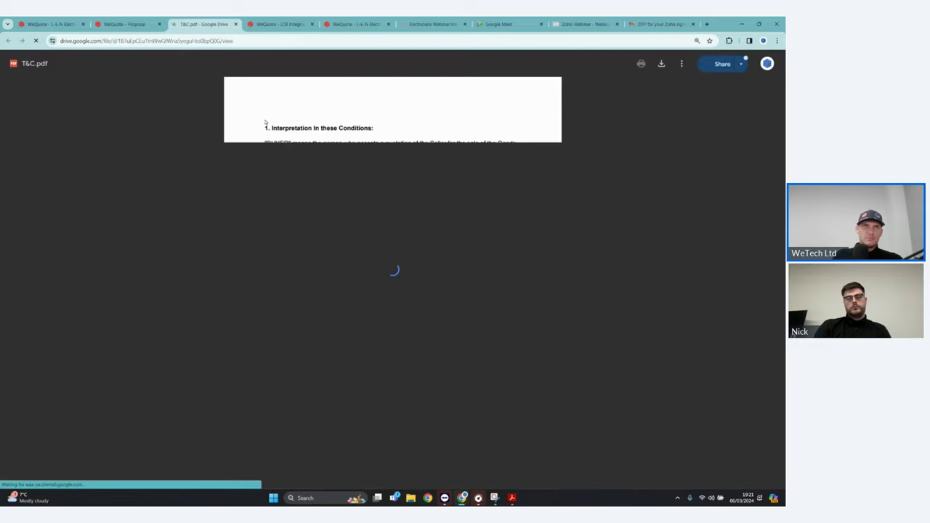
key(ctrl+shift+Tab)
- Review the proposal's Project Summary with its systems and labour totals, and the Hallway items under Residential Electrical Installation
scroll(233, 334, down, 2)
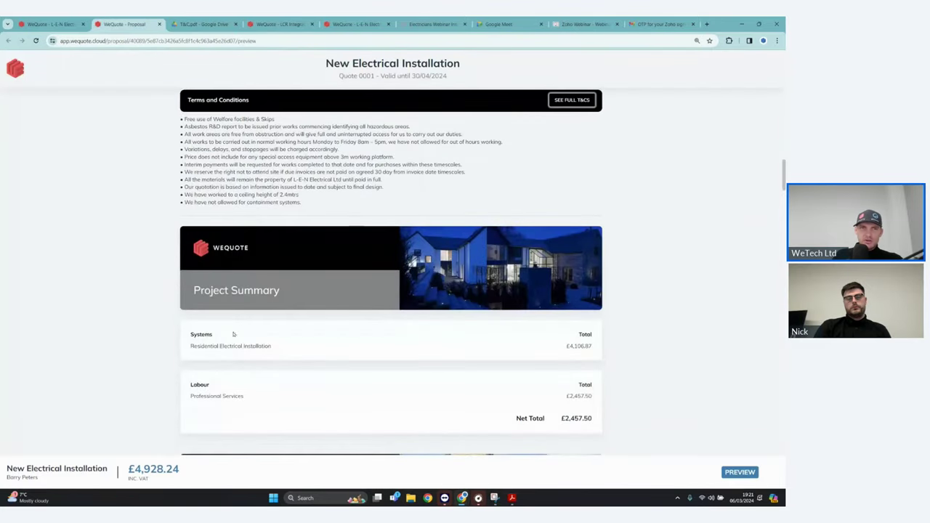
scroll(631, 299, down, 1)
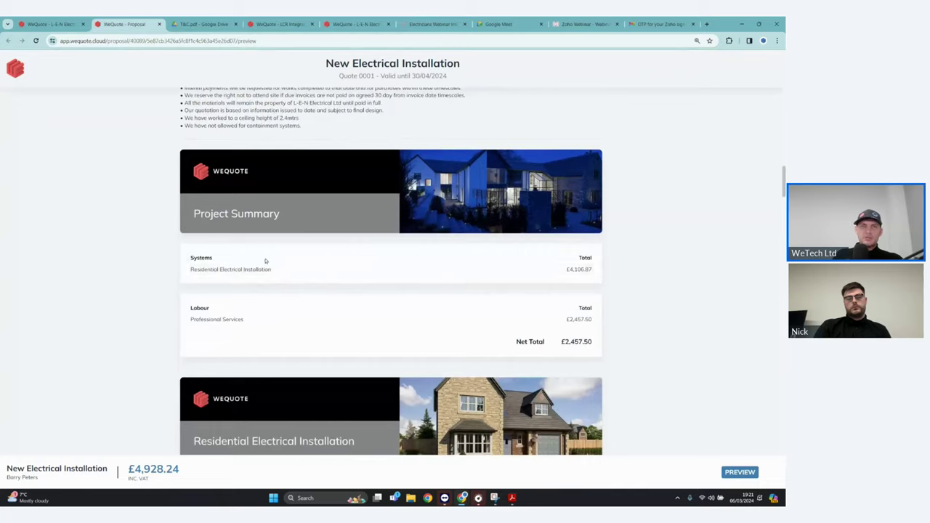
scroll(316, 178, down, 1)
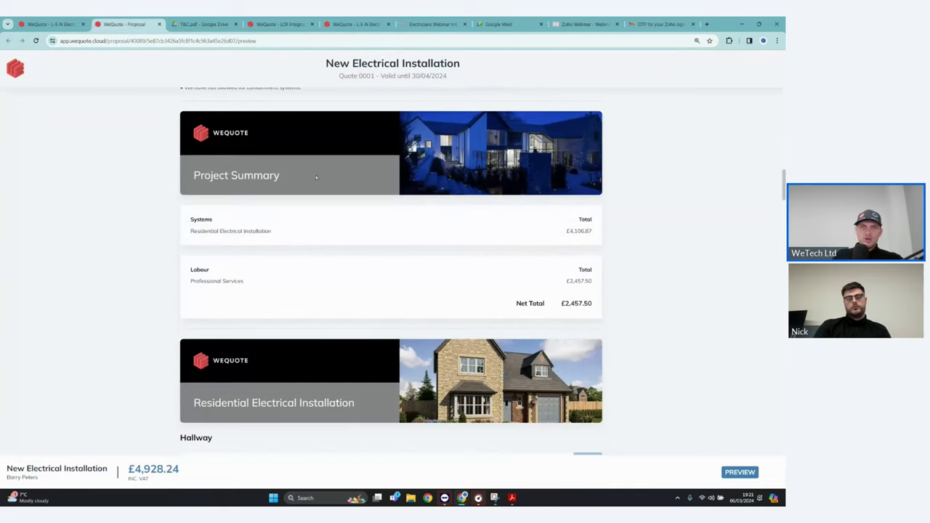
scroll(306, 220, down, 2)
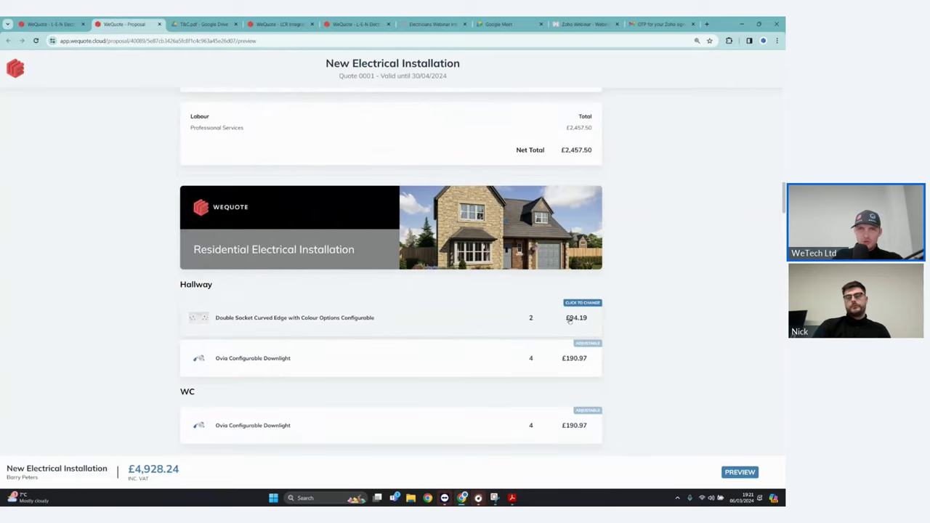
scroll(363, 308, down, 1)
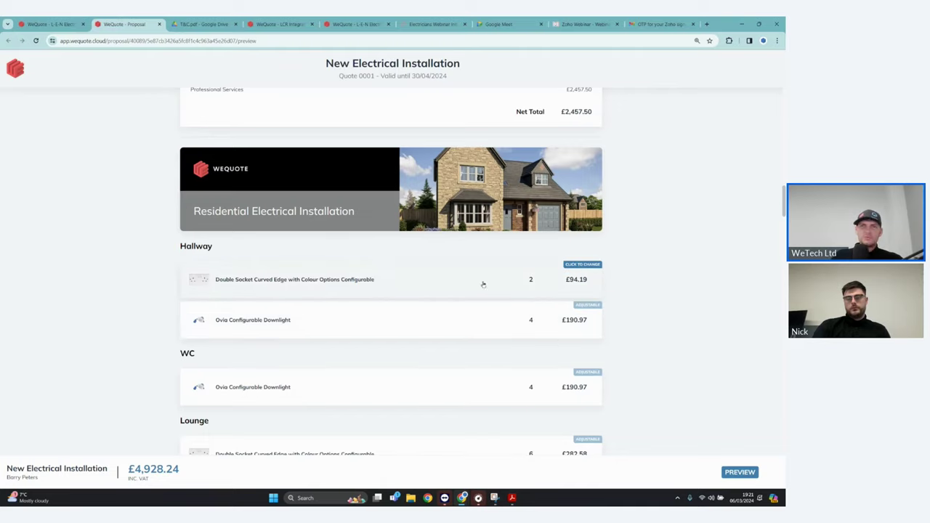
- Change the Hallway double socket to the USB version in a silver finish with black inserts, and update the proposal
click(561, 289)
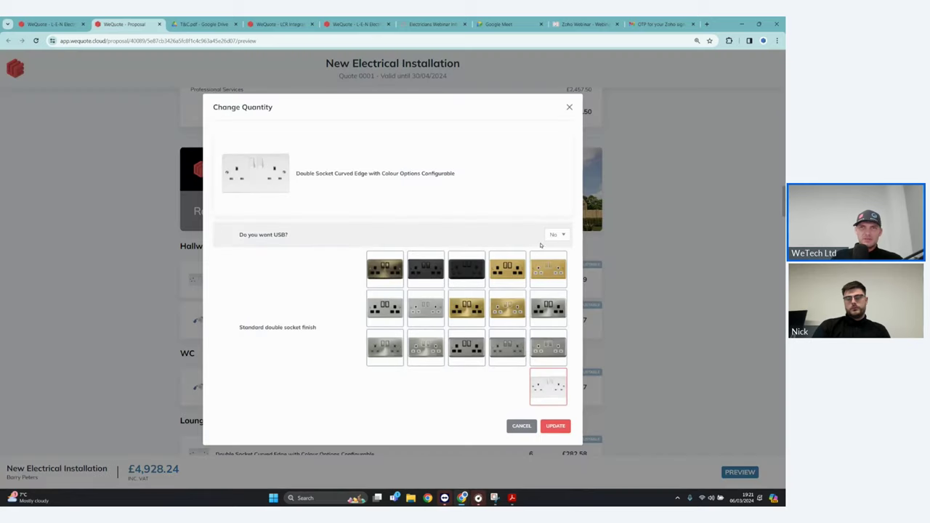
click(558, 234)
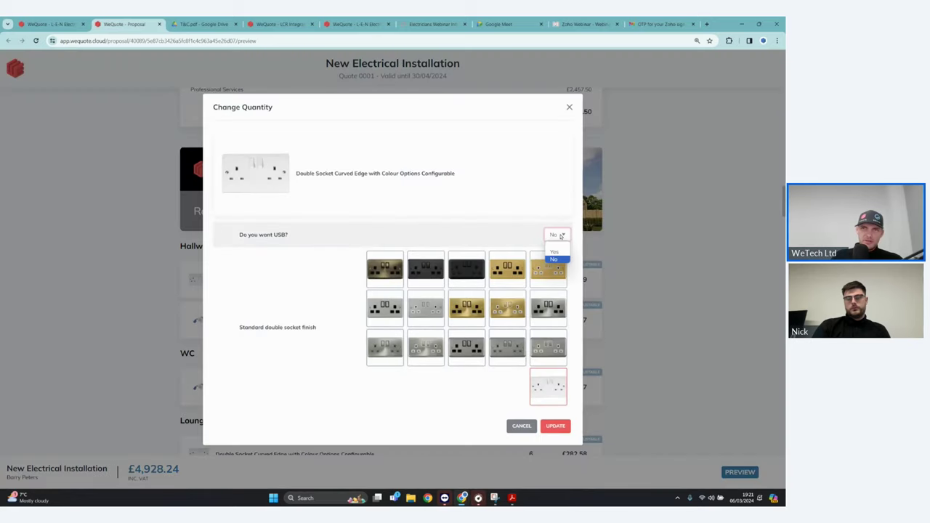
click(549, 246)
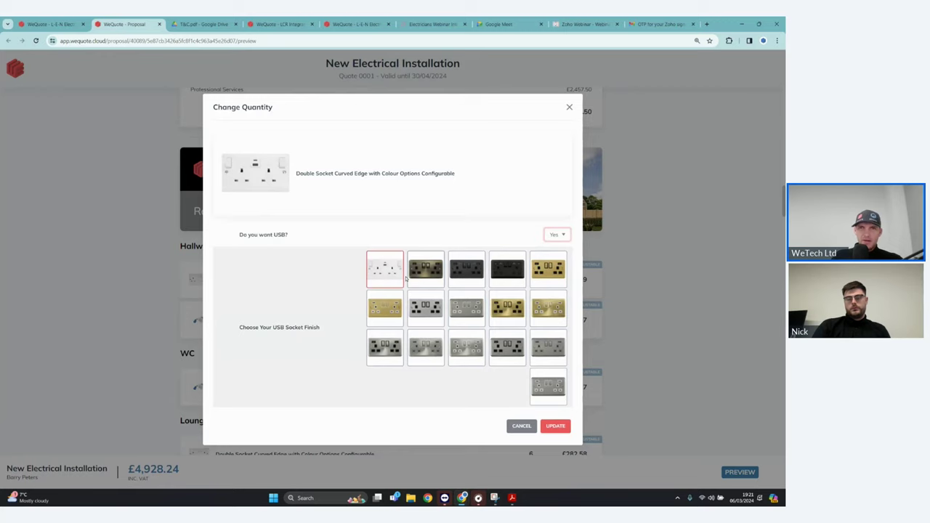
click(426, 313)
click(555, 426)
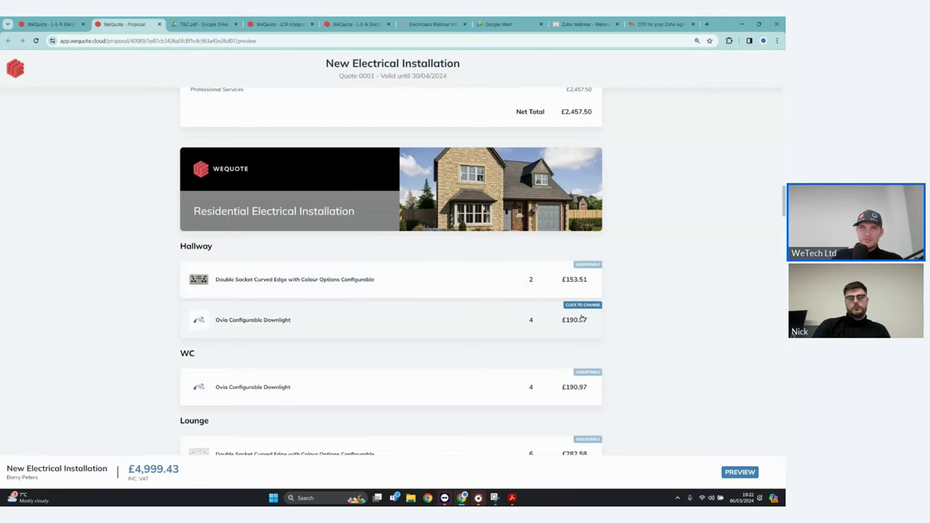
- Set the Hallway Ovia Configurable Downlight to a quantity of 3 with the black finish, and update the proposal
click(582, 319)
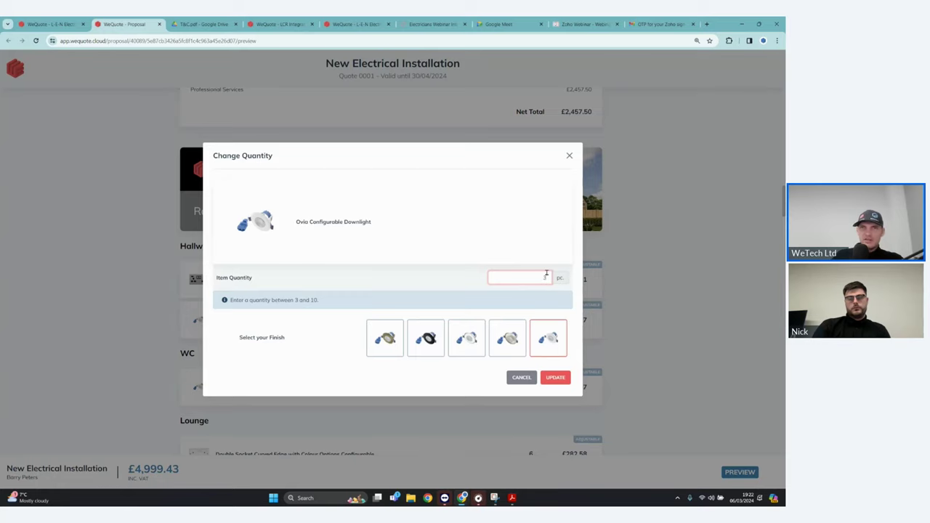
click(426, 338)
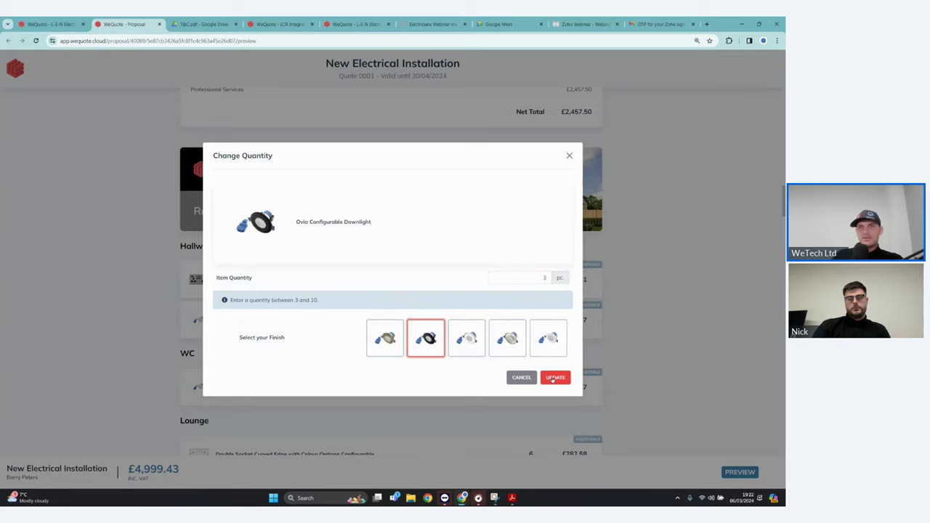
click(554, 378)
- Look over the proposal's adjustable sockets and downlights in the WC, Lounge, Kitchen and Dining areas
scroll(689, 363, down, 1)
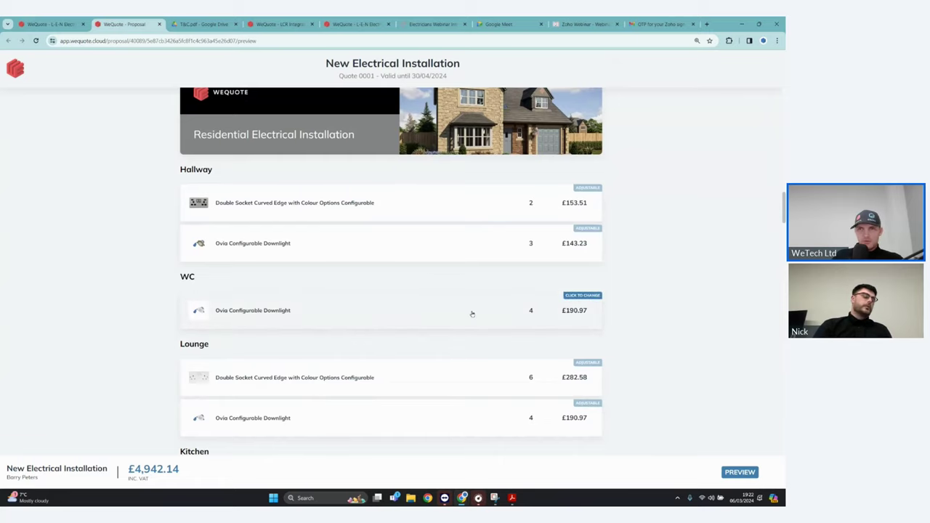
scroll(472, 312, down, 1)
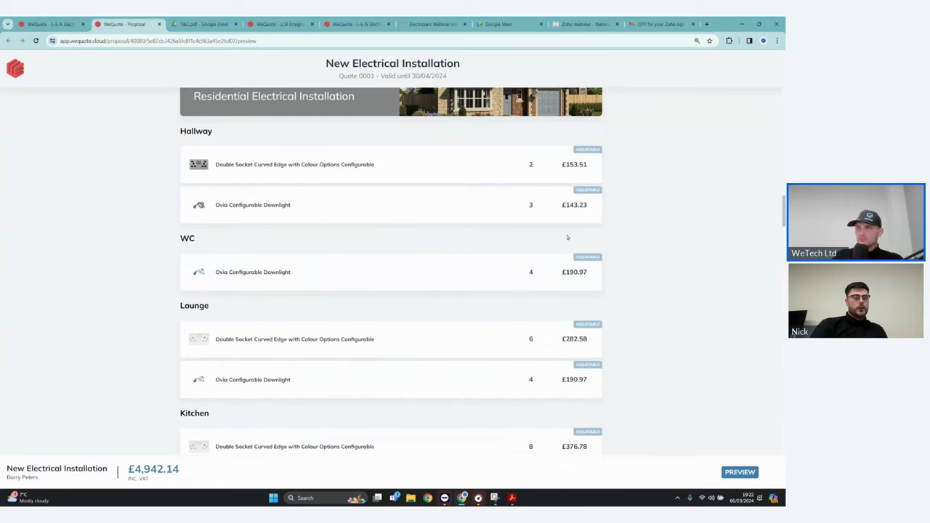
scroll(533, 205, down, 1)
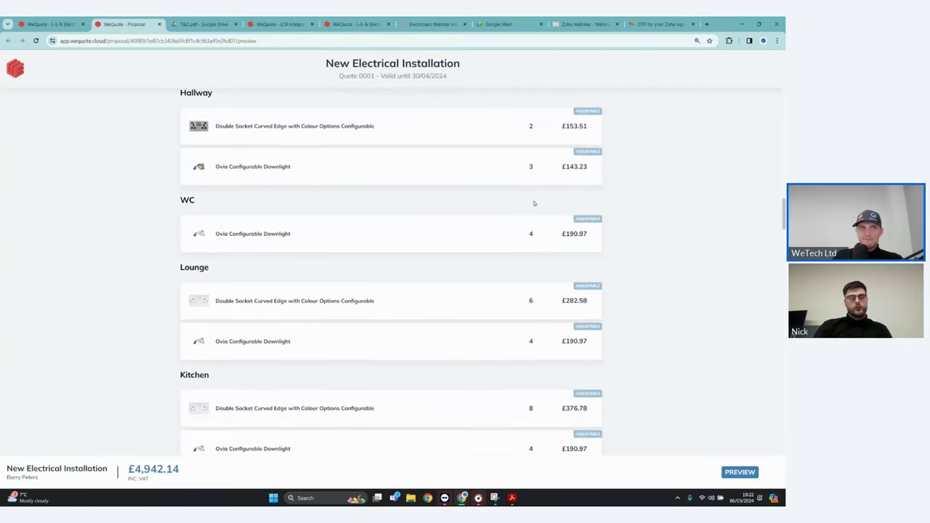
scroll(533, 202, down, 1)
scroll(507, 197, down, 3)
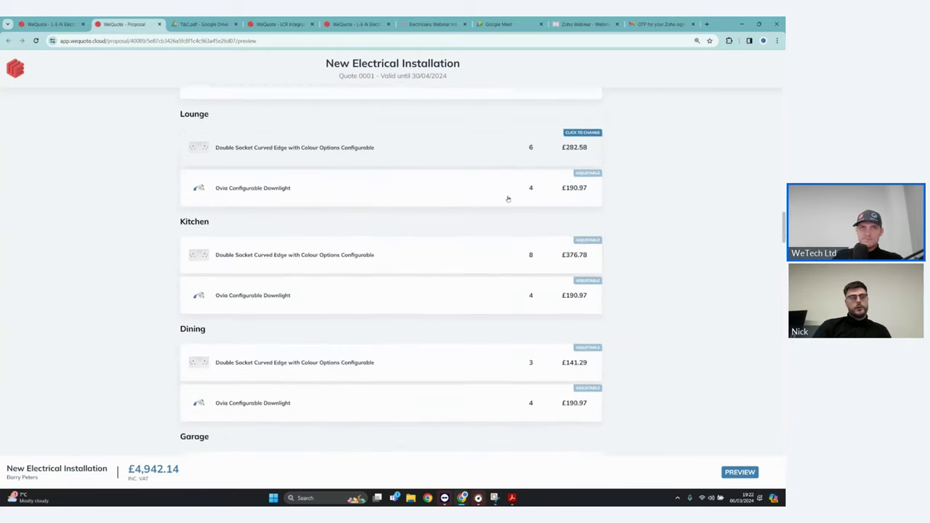
- Add a new area group named External to the quote in the quote editor
scroll(504, 226, down, 2)
scroll(502, 242, down, 4)
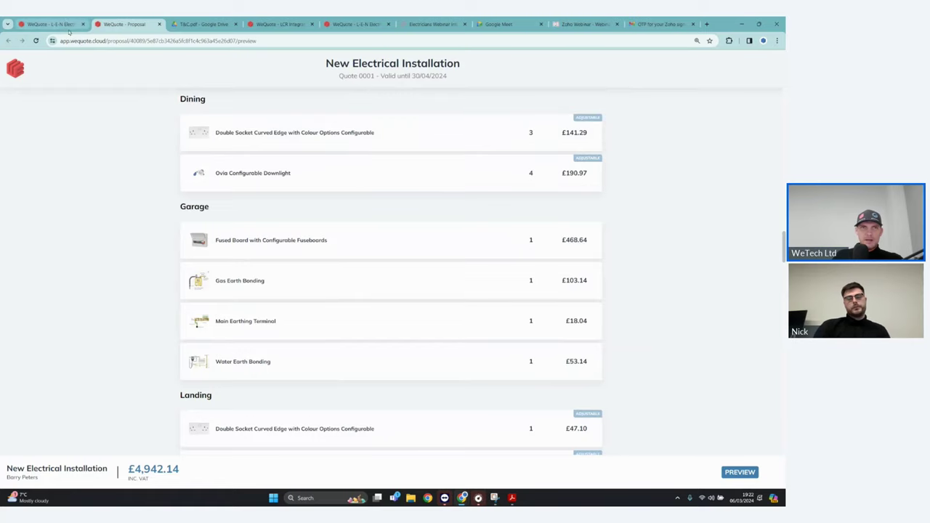
scroll(347, 208, up, 2)
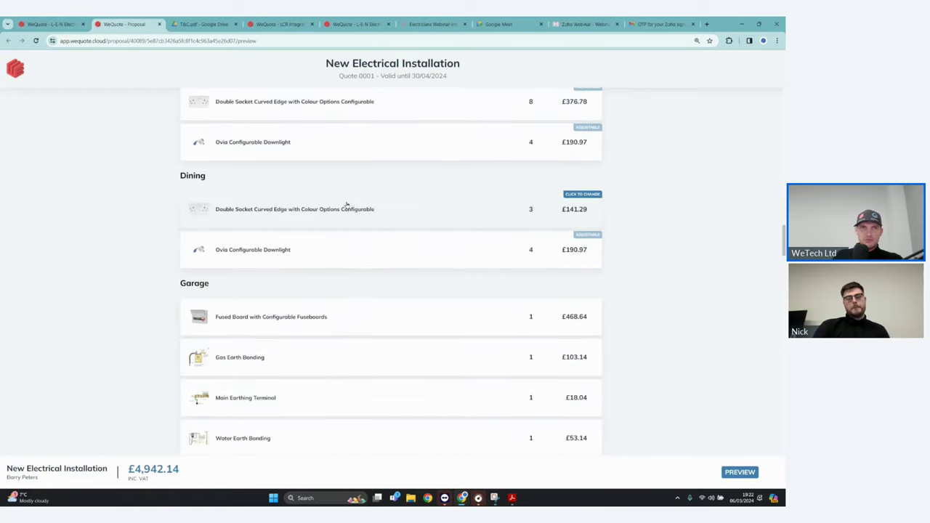
click(49, 24)
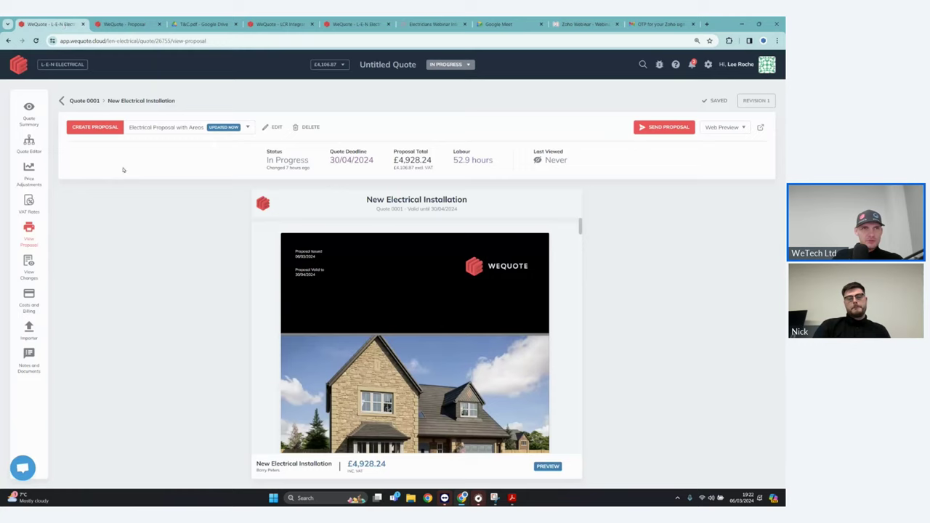
click(38, 145)
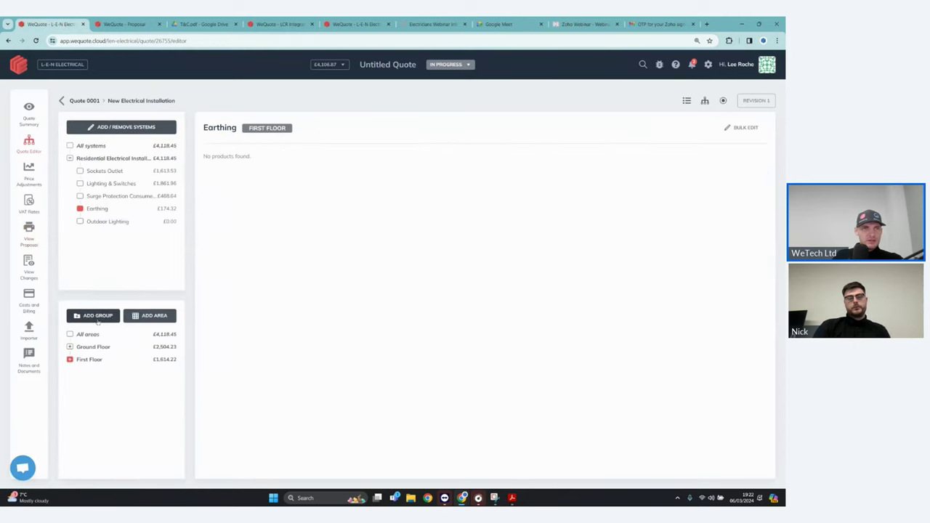
click(95, 317)
text(External)
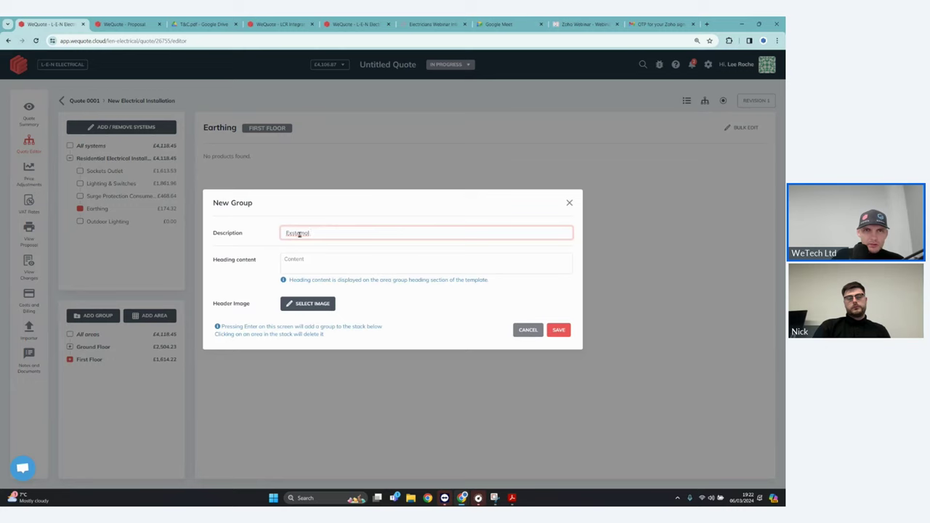
click(559, 330)
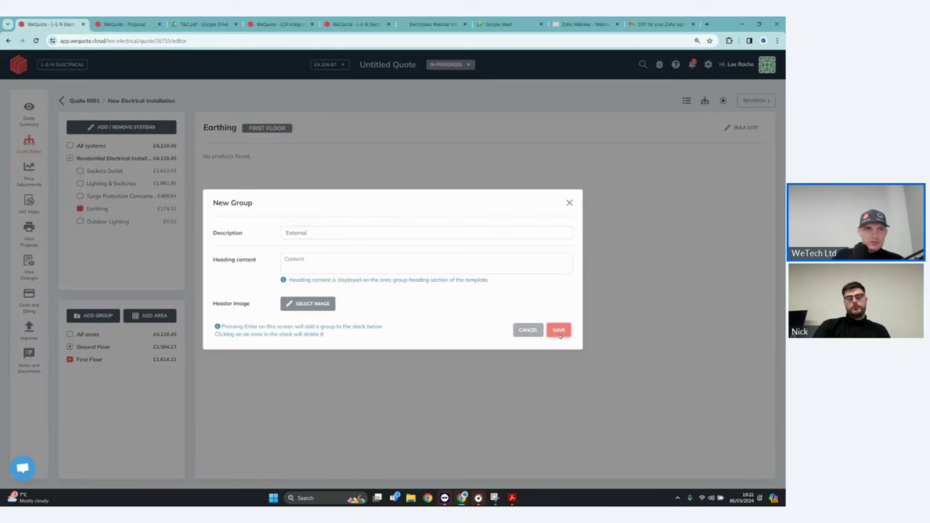
- Move the Garage area from Ground Floor into the External group and expand all area groups to check the structure
click(70, 347)
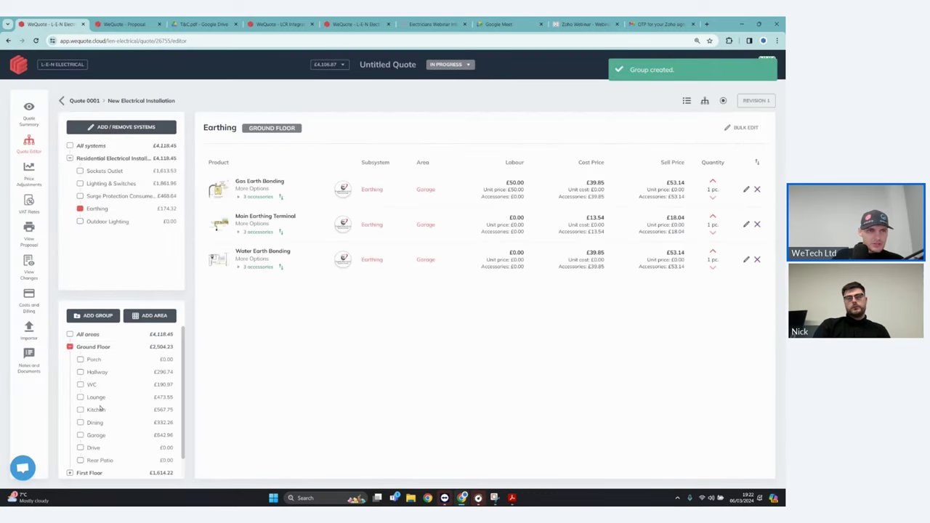
scroll(105, 407, down, 1)
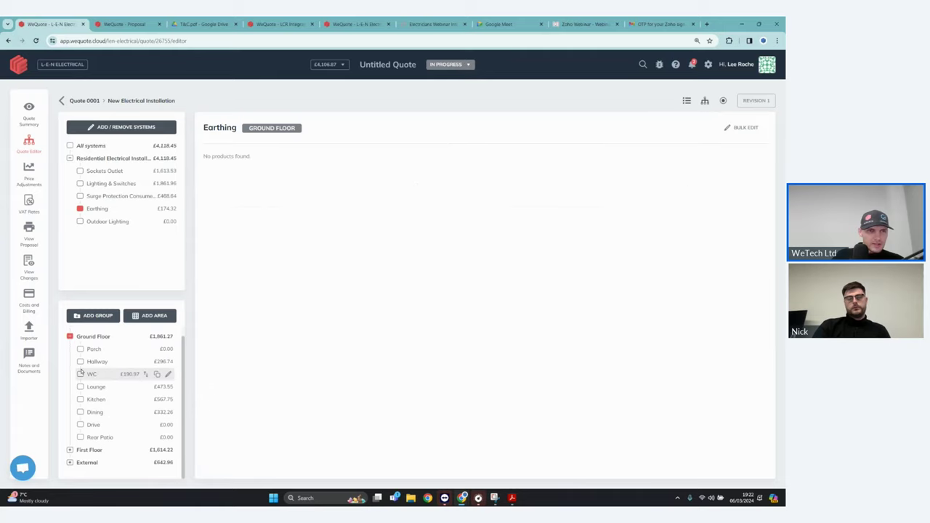
click(70, 336)
click(70, 372)
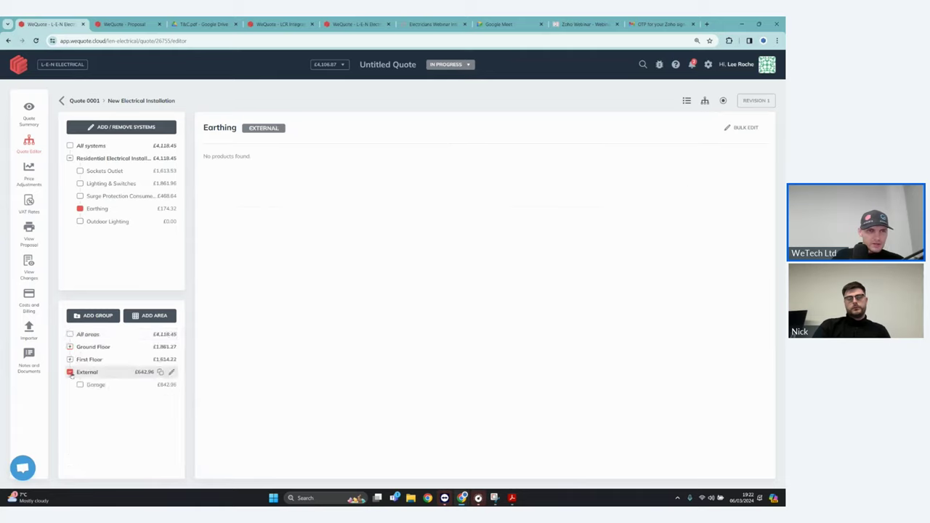
click(70, 360)
click(69, 347)
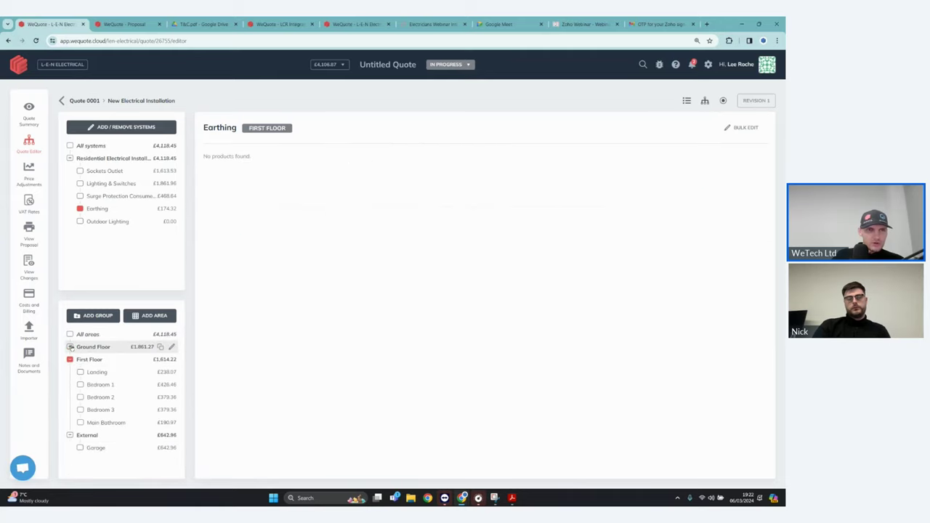
scroll(116, 423, down, 1)
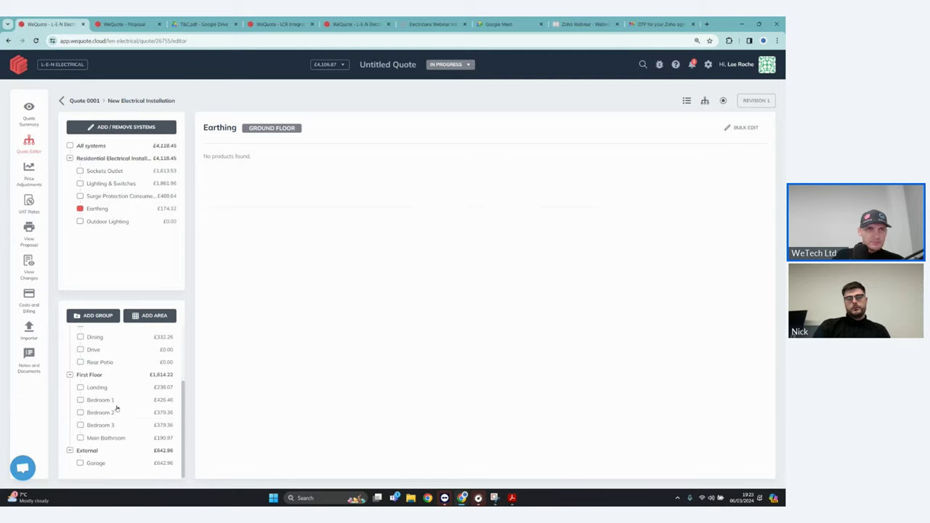
scroll(115, 353, up, 1)
- Reload the web proposal and review where the Garage items sit among the areas under Residential Electrical Installation
click(123, 24)
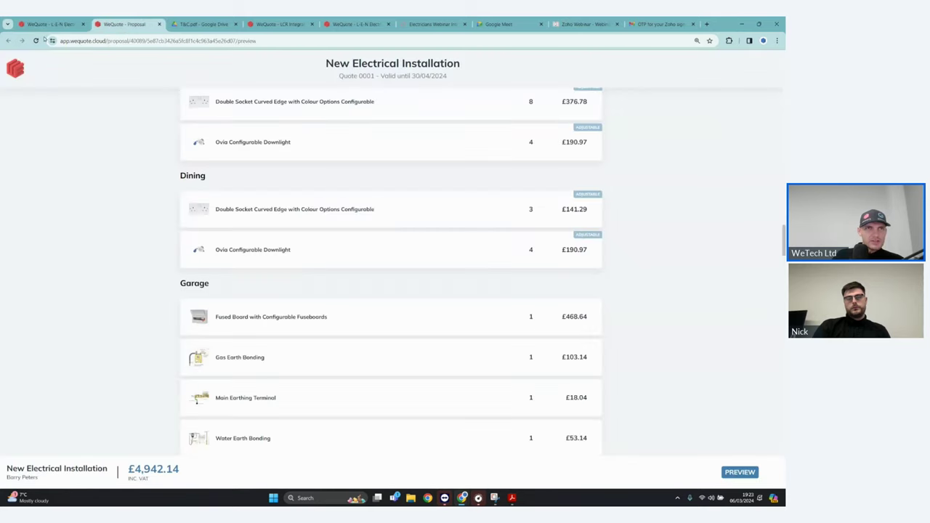
key(F5)
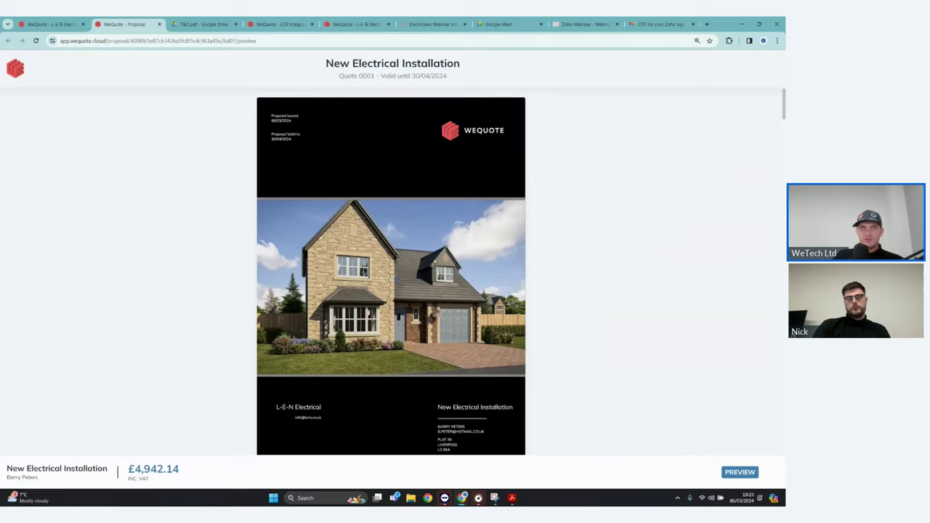
scroll(434, 250, down, 5)
scroll(434, 250, down, 10)
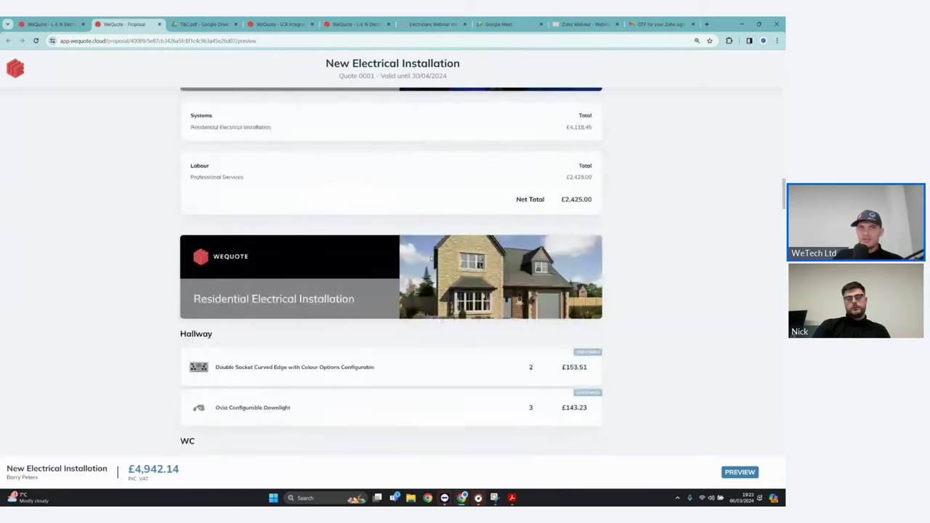
scroll(265, 269, down, 7)
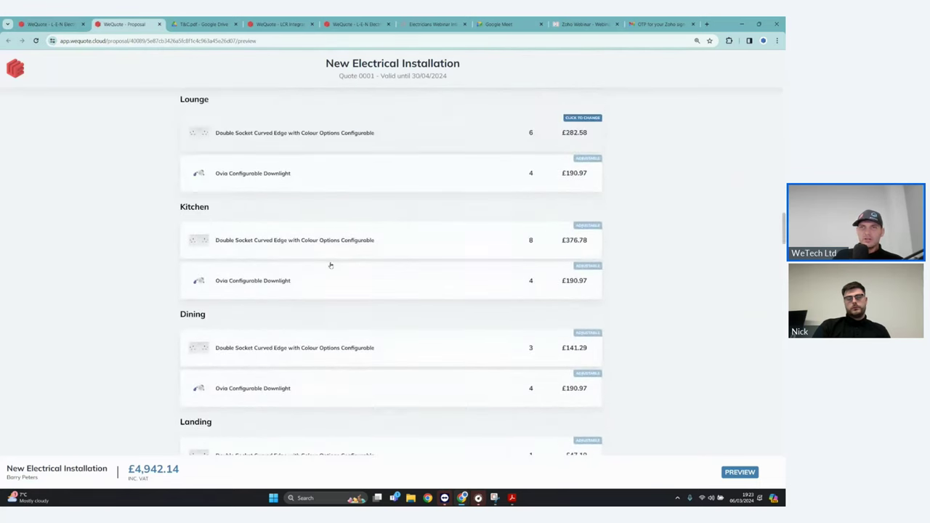
scroll(332, 277, down, 8)
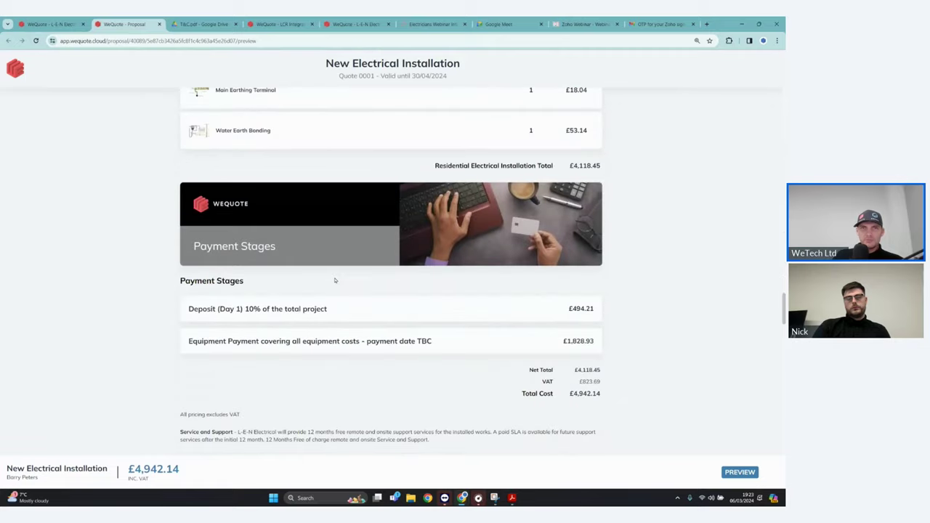
scroll(522, 297, up, 4)
scroll(504, 320, down, 1)
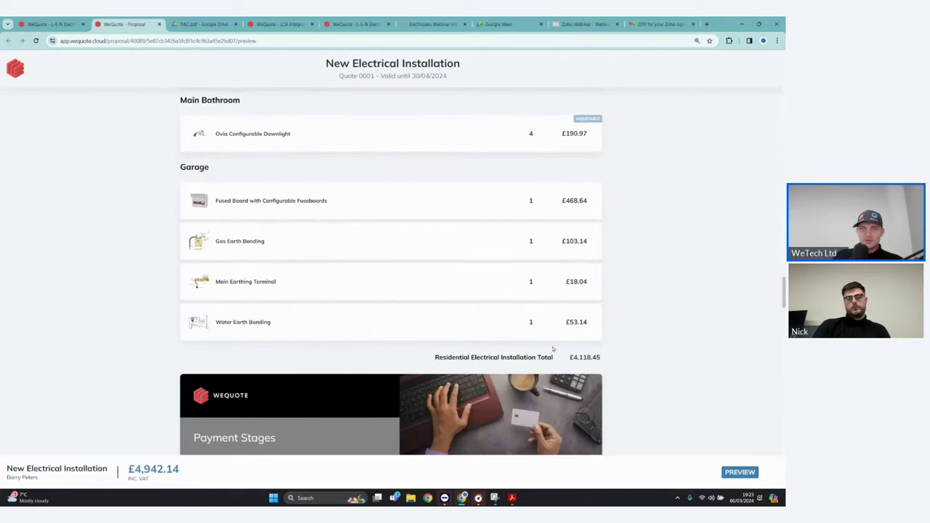
scroll(591, 211, up, 8)
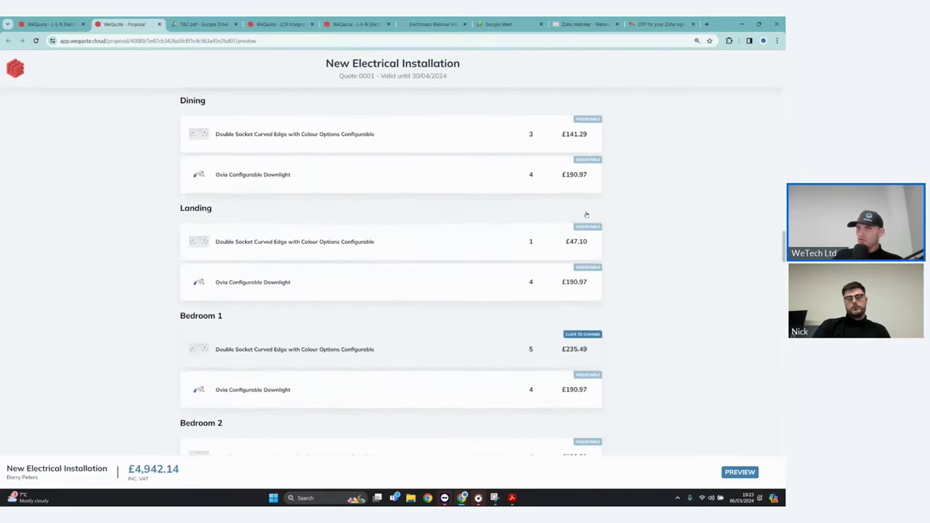
scroll(517, 190, up, 5)
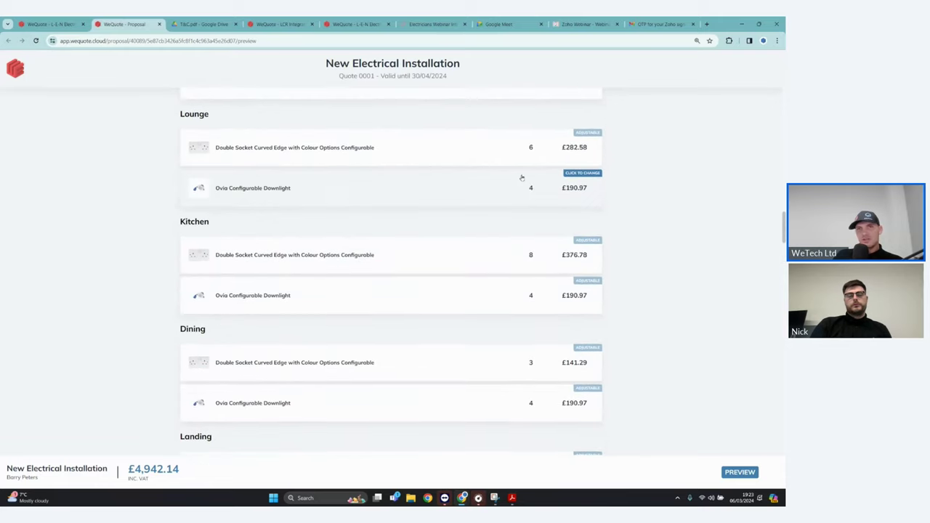
scroll(520, 183, up, 2)
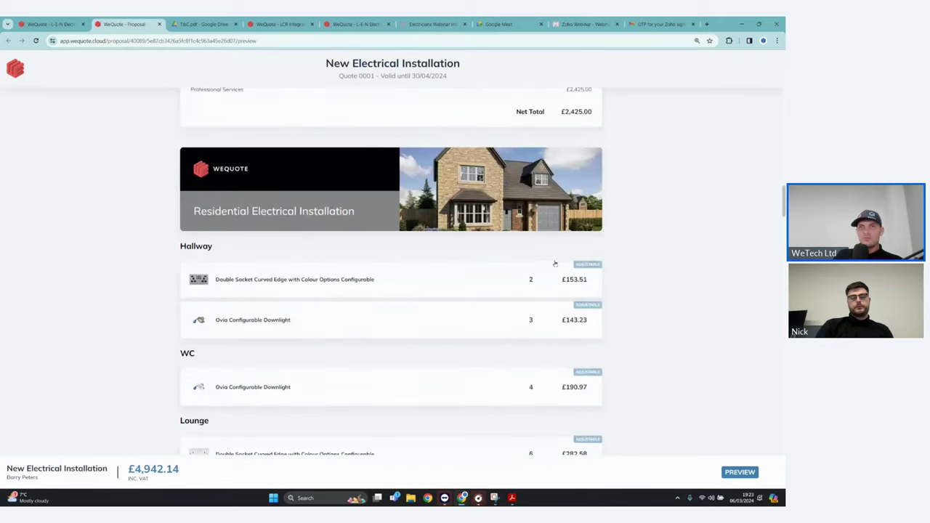
- Edit the Electrical Proposal with Areas template and remove the Price column from its Item List section
click(57, 26)
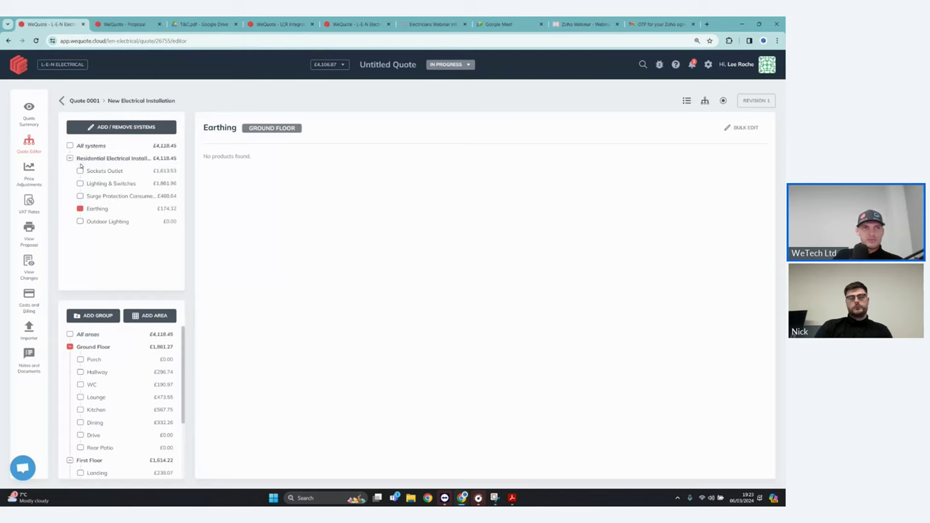
click(30, 229)
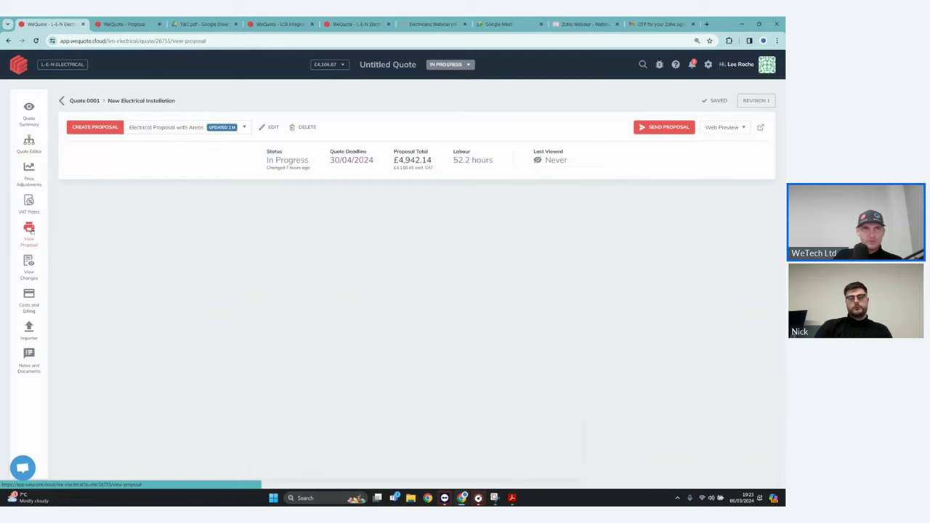
click(275, 128)
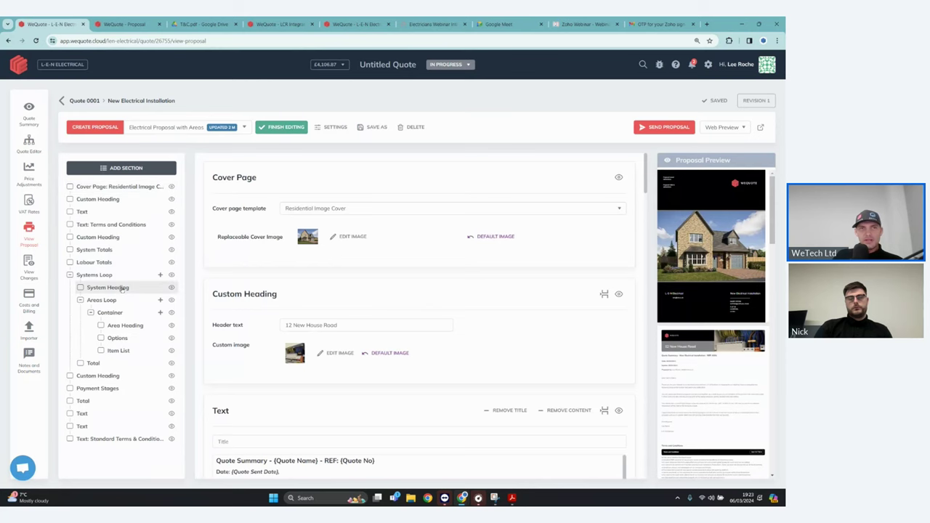
click(116, 350)
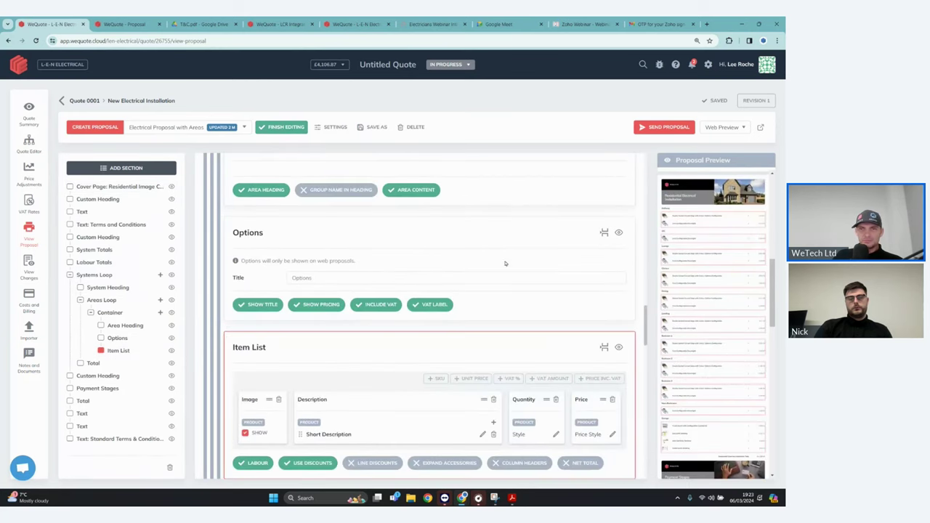
click(612, 361)
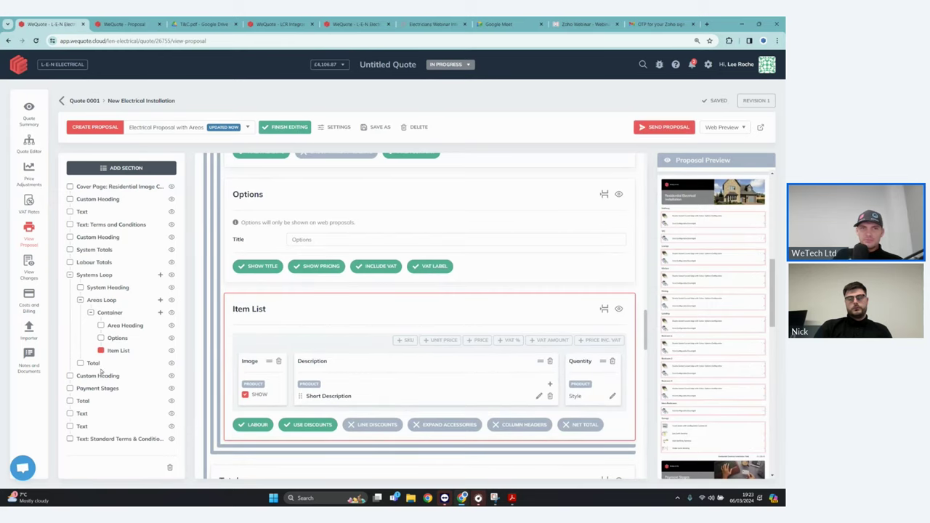
- Add a Total section inside the proposal's Areas Loop and finish editing the template
click(95, 363)
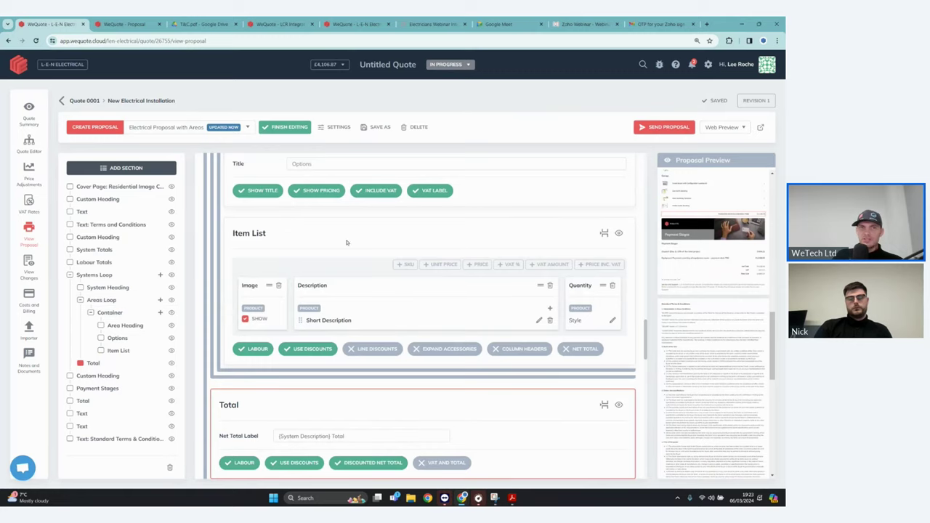
click(102, 300)
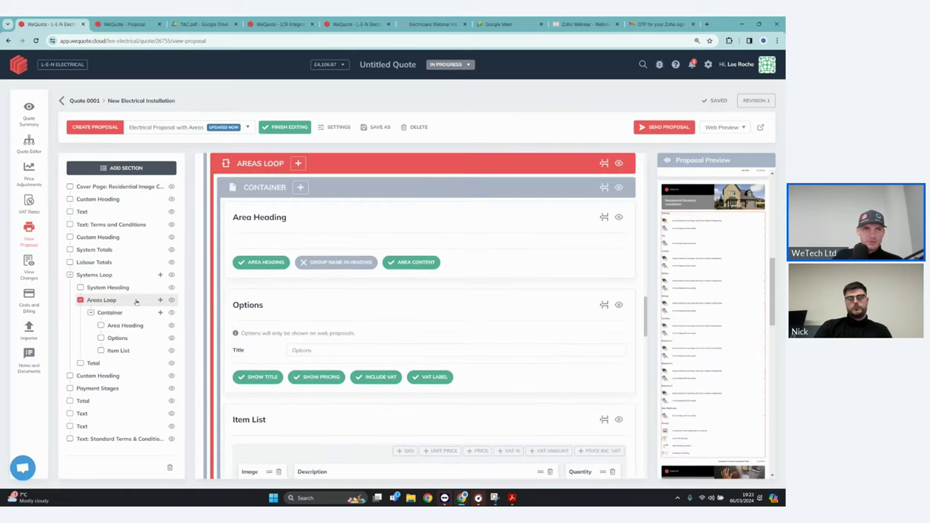
click(160, 300)
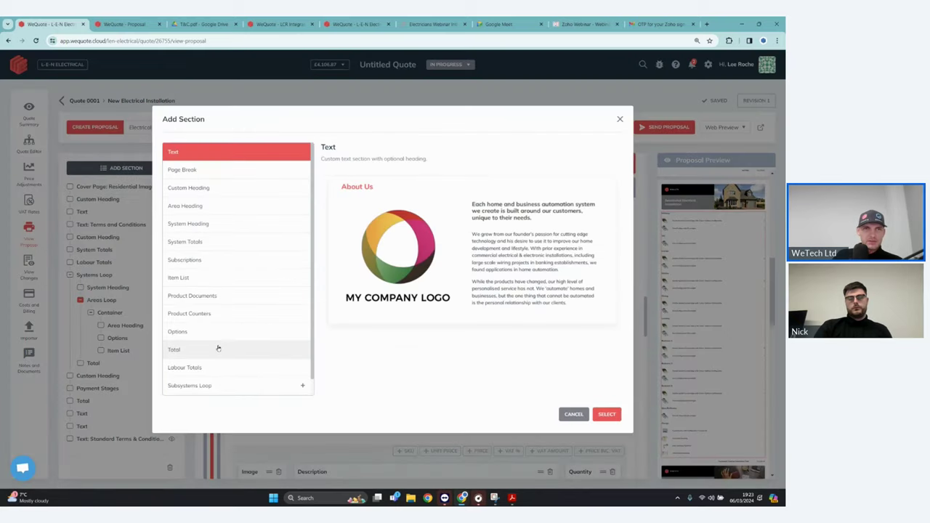
click(218, 349)
click(607, 414)
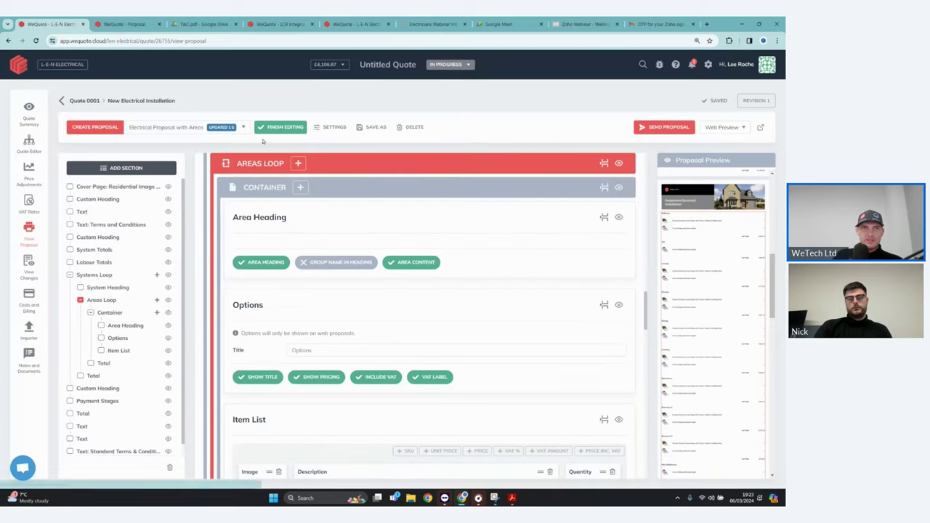
click(280, 128)
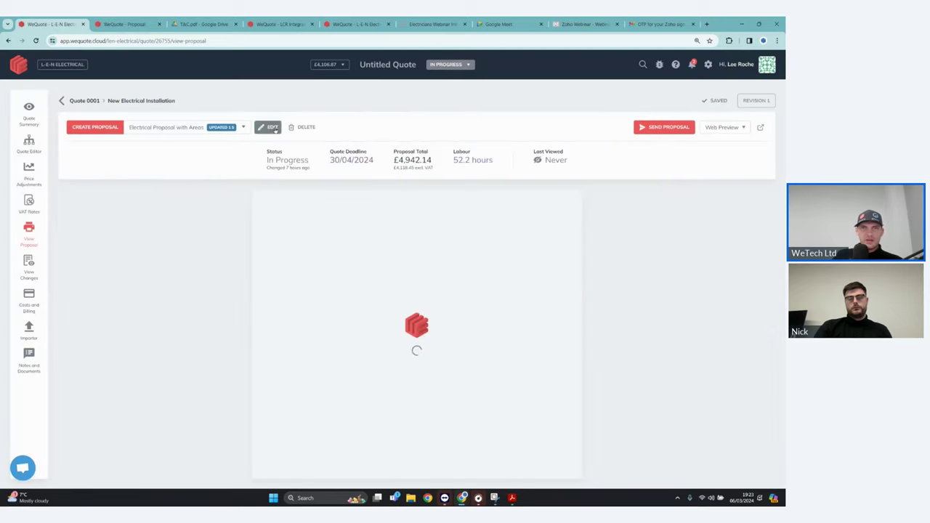
- Look over the net totals beneath each area in the proposal, from the Hallway to Bedroom 1
scroll(509, 305, down, 5)
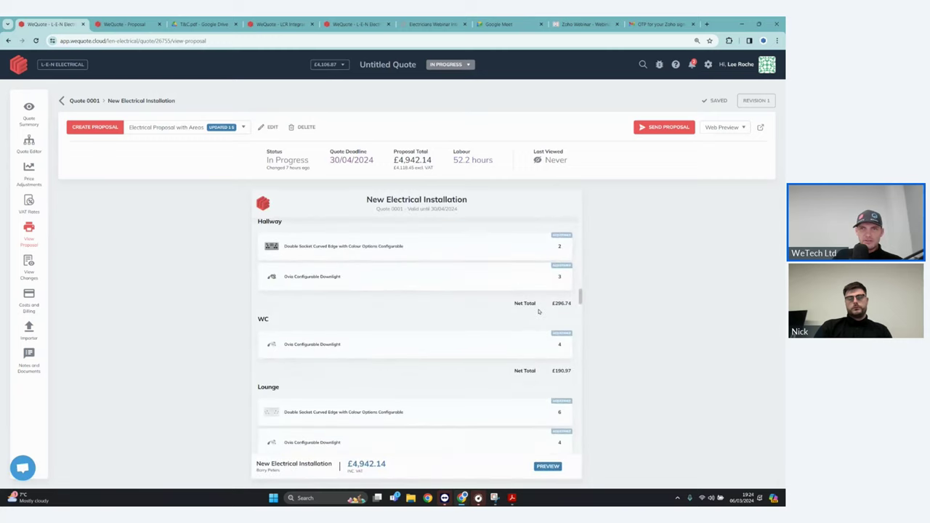
scroll(564, 308, up, 1)
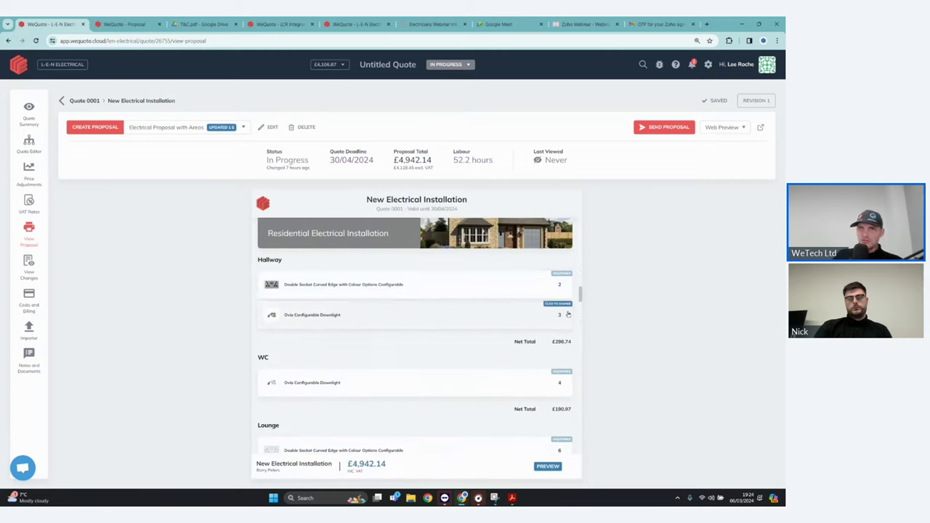
drag(552, 341, 568, 343)
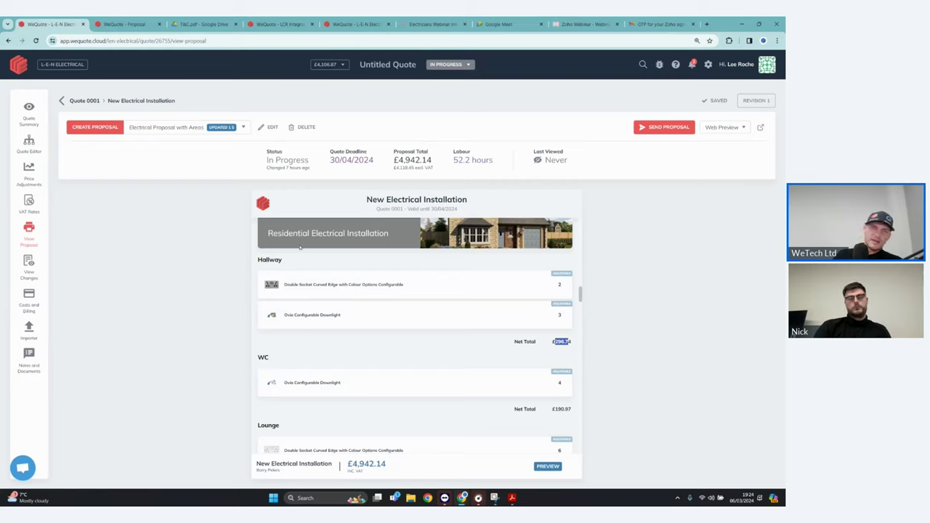
scroll(440, 279, down, 3)
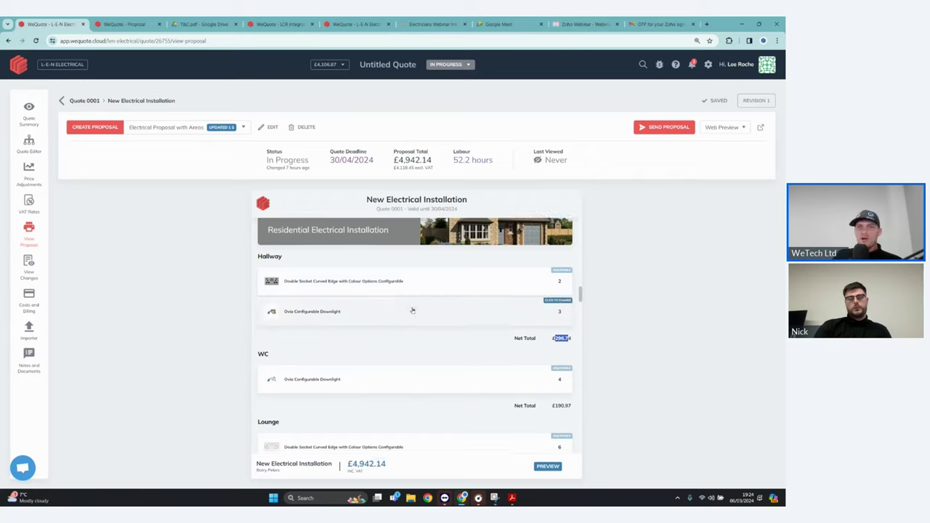
scroll(411, 306, down, 2)
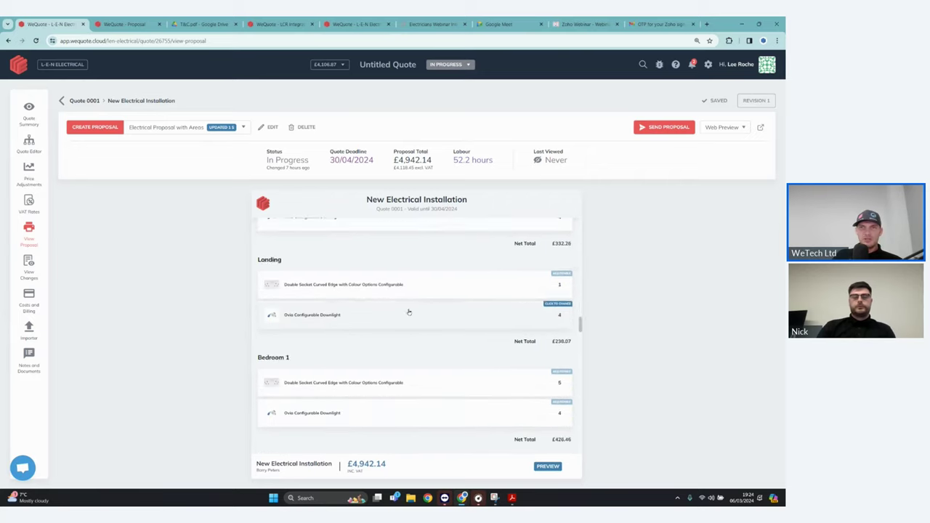
- Look back over the quote summary letter near the start of the New Electrical Installation proposal
scroll(418, 304, up, 15)
scroll(406, 305, up, 3)
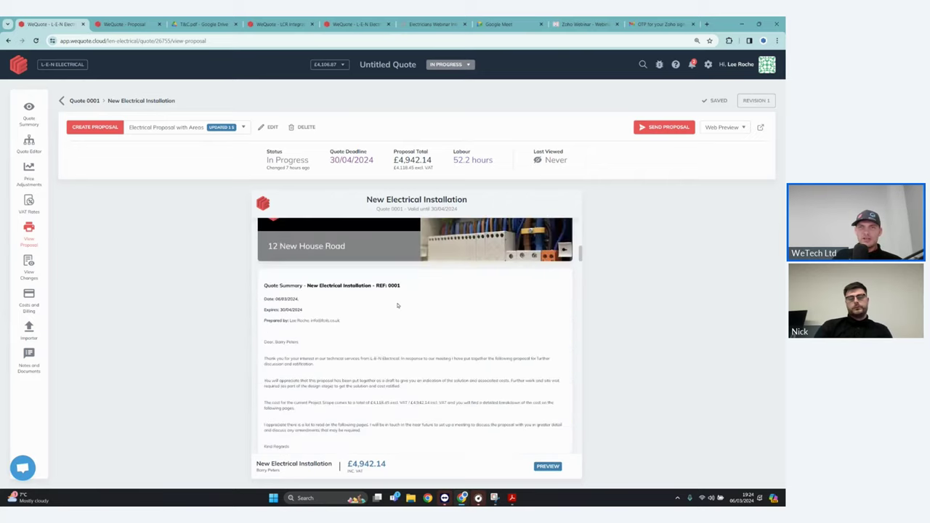
scroll(441, 326, down, 1)
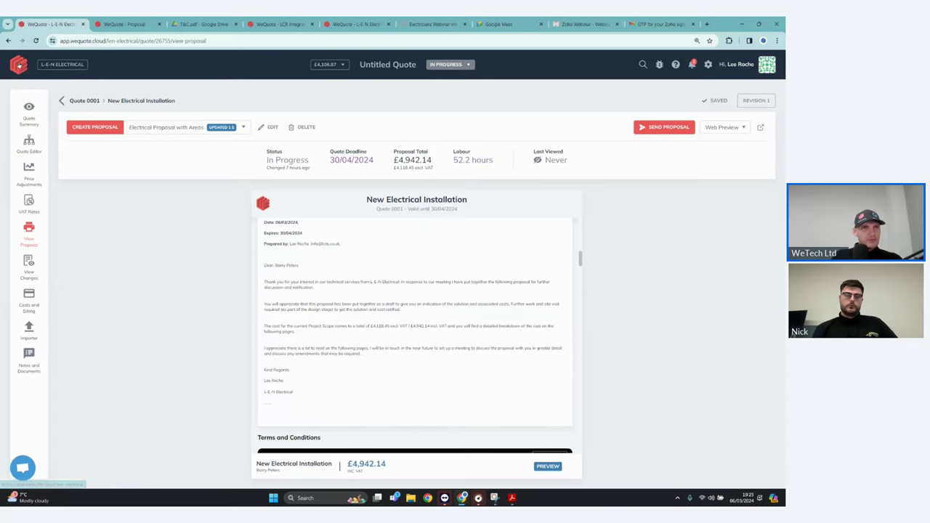
- Open the sample Wireless Intruder Alarm quote in the quote editor and examine its options, the Intruder Alarm system and the Ground Floor Apartment areas
click(20, 66)
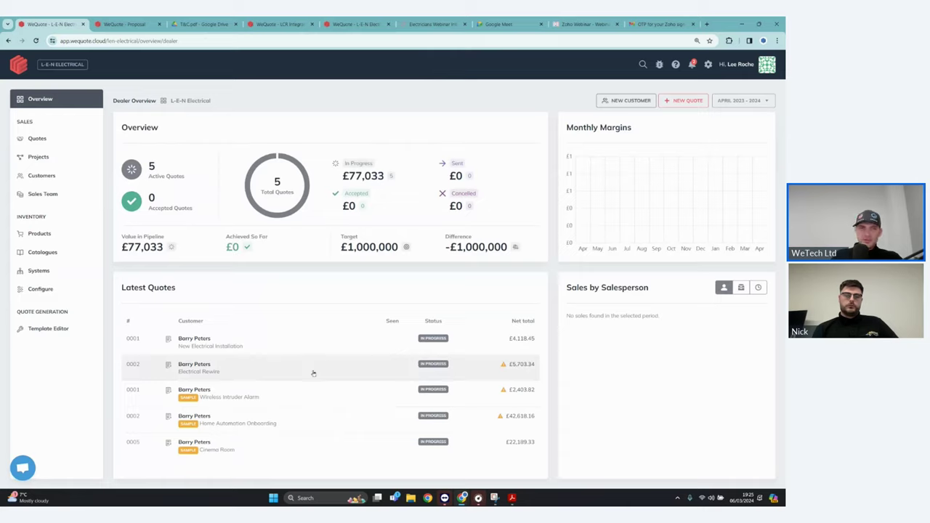
click(283, 399)
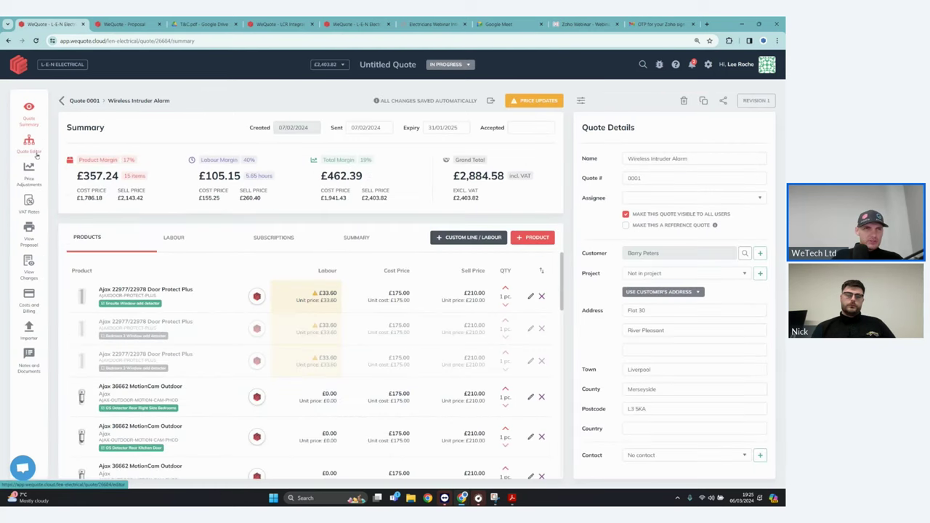
click(35, 153)
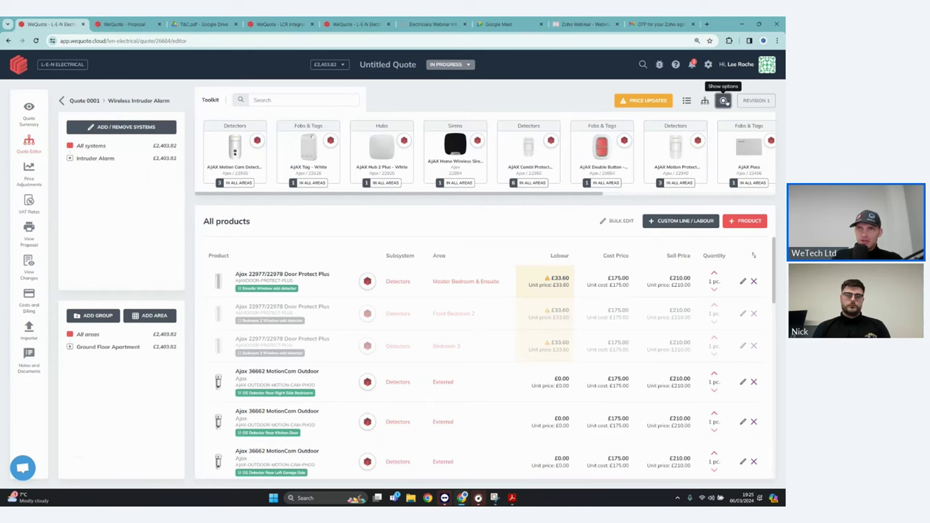
click(723, 100)
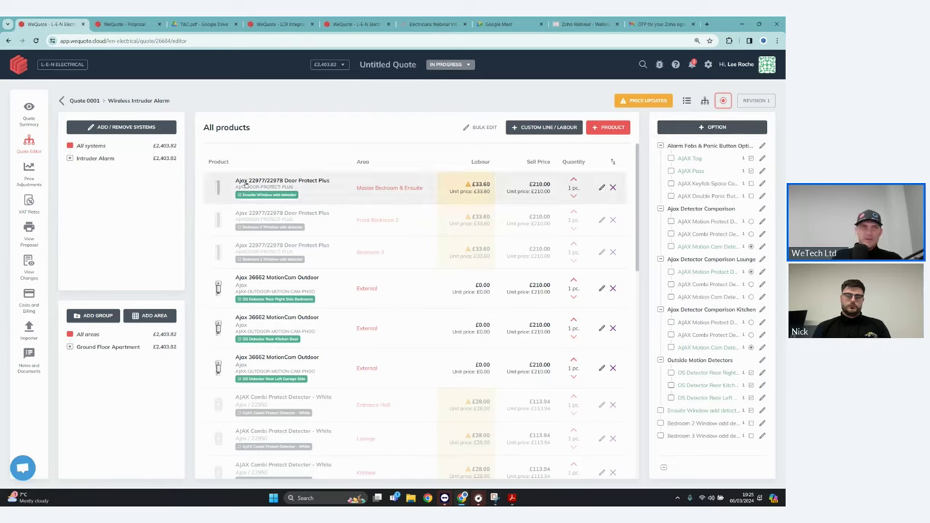
click(128, 159)
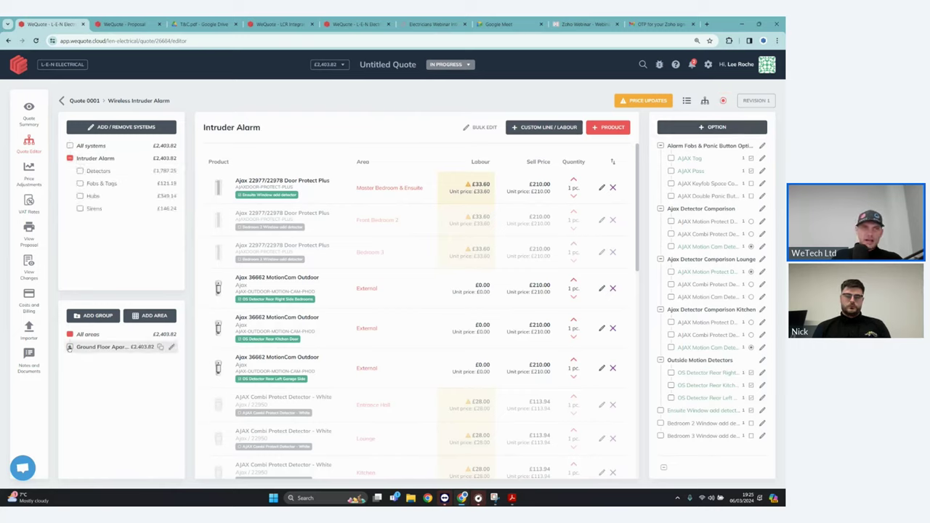
click(70, 348)
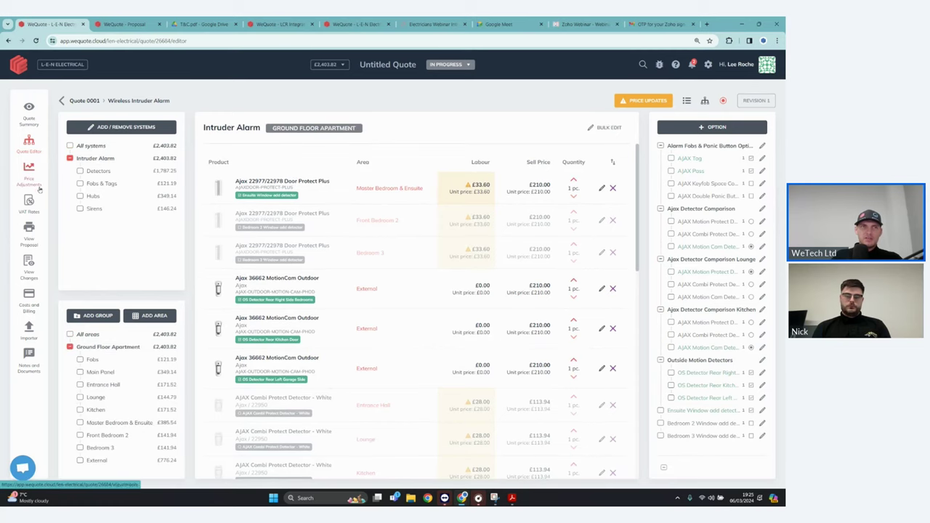
- Open the Wireless Intruder Alarm proposal's web preview in a new window and review it from the cover to the Intruder Alarm section
click(29, 233)
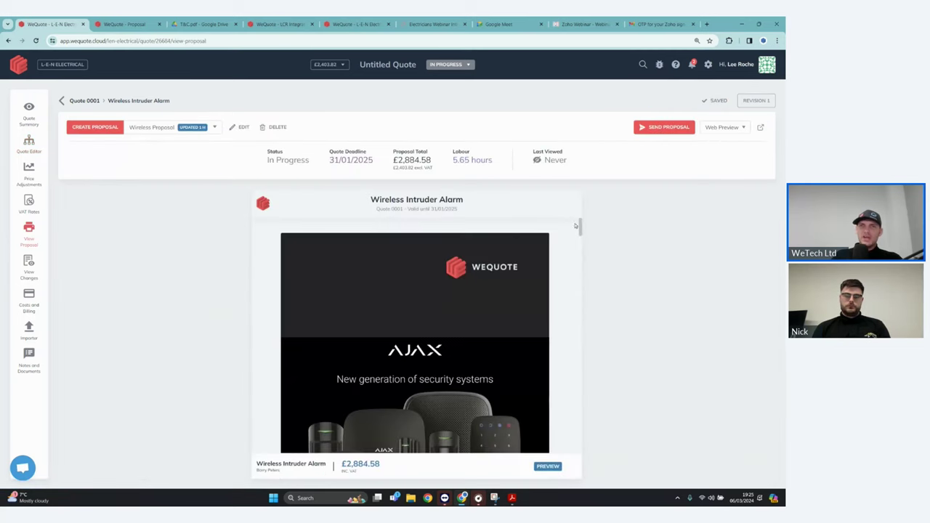
click(760, 128)
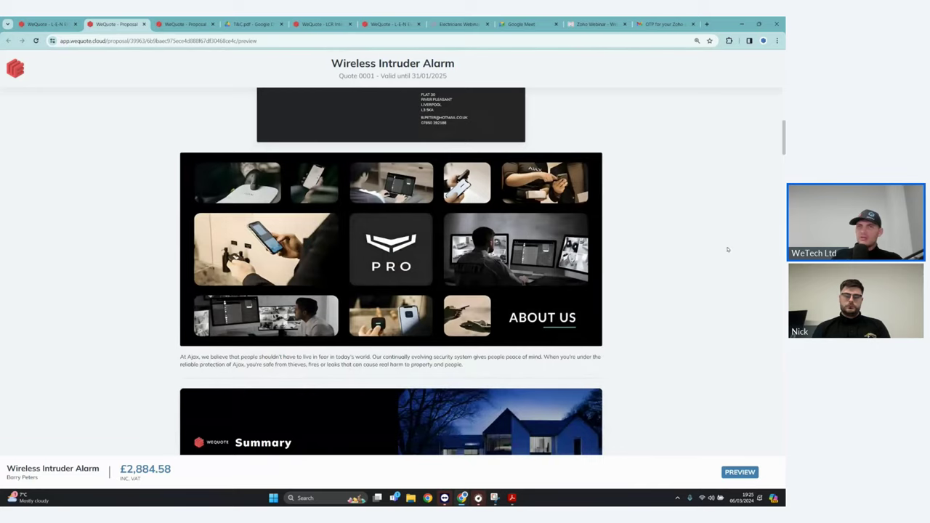
scroll(377, 146, down, 2)
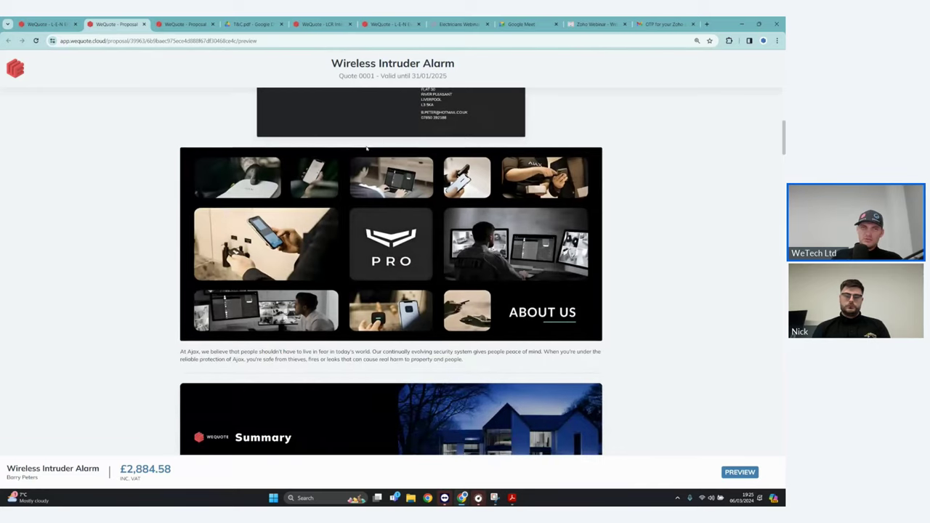
scroll(361, 149, down, 3)
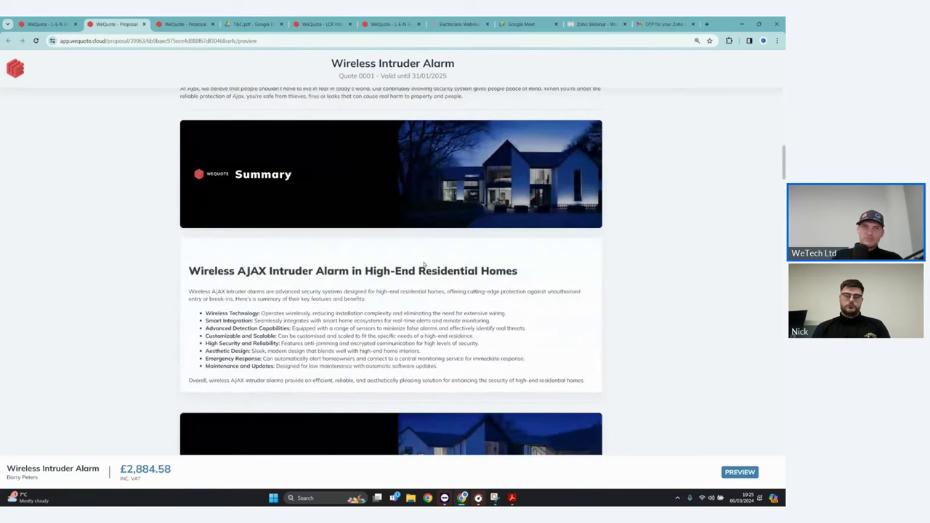
scroll(277, 249, down, 5)
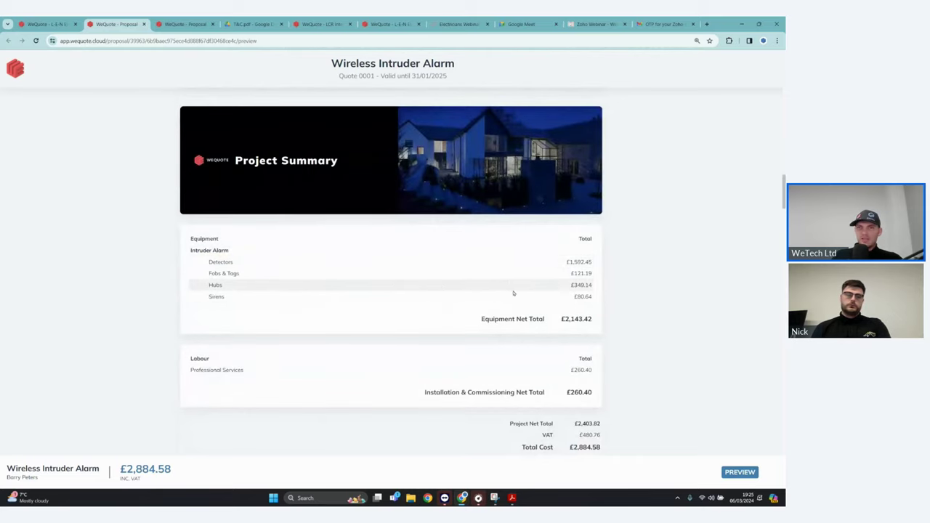
scroll(513, 292, down, 6)
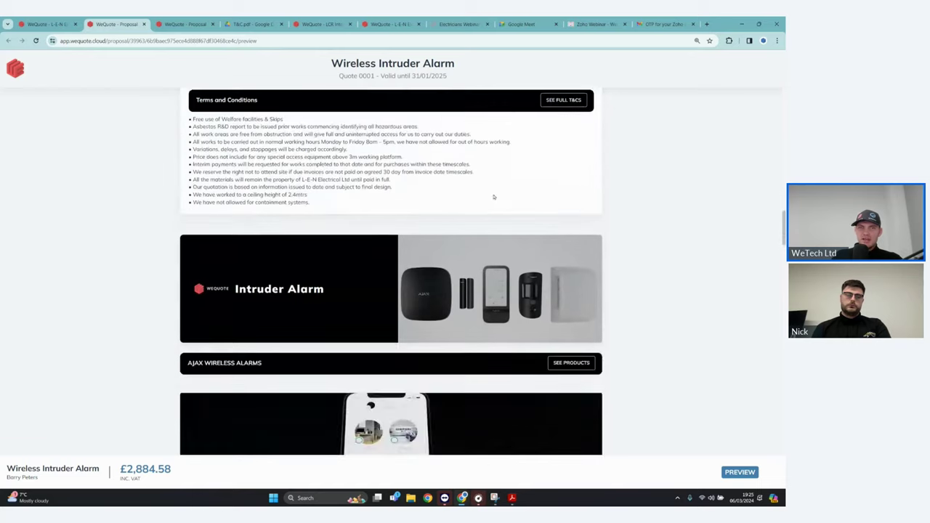
scroll(493, 197, down, 3)
scroll(502, 234, up, 1)
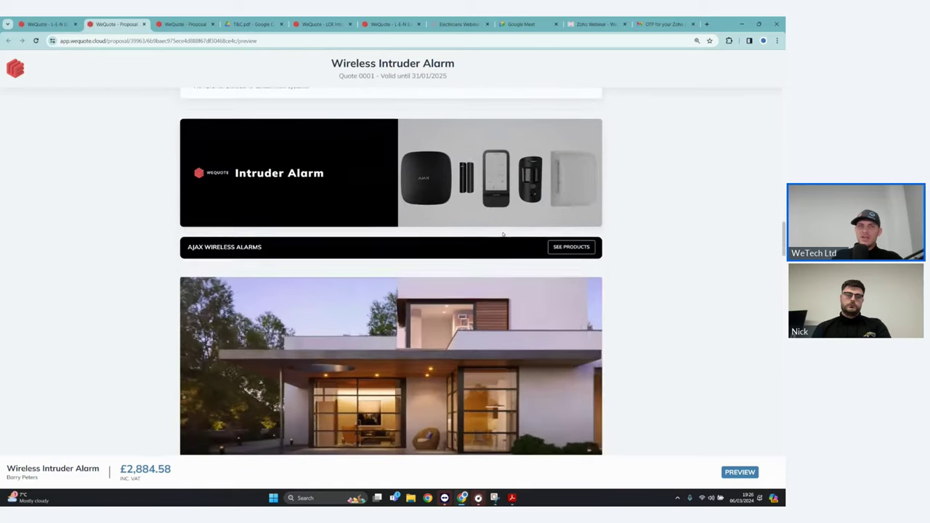
scroll(502, 233, down, 2)
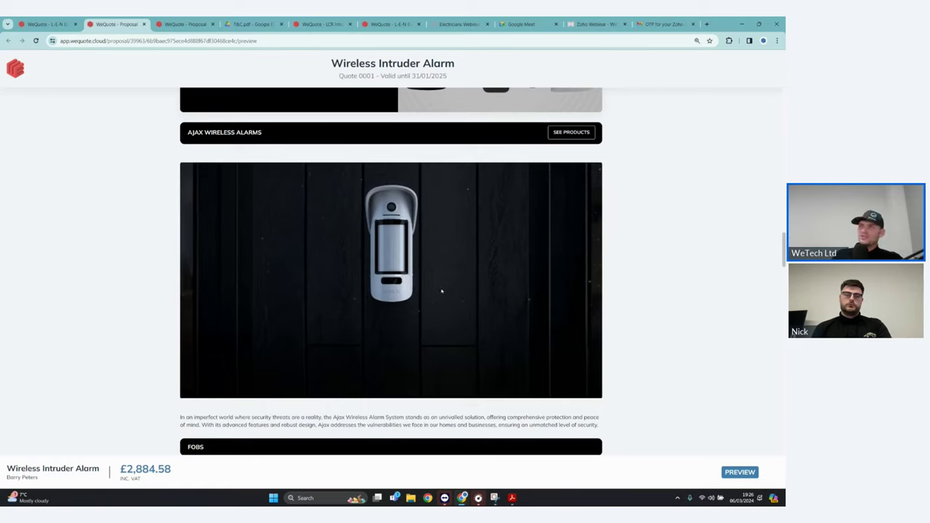
- Include AJAX Keyfob Space Control - White in the Alarm Fobs & Panic Button Options of the proposal
scroll(436, 304, down, 3)
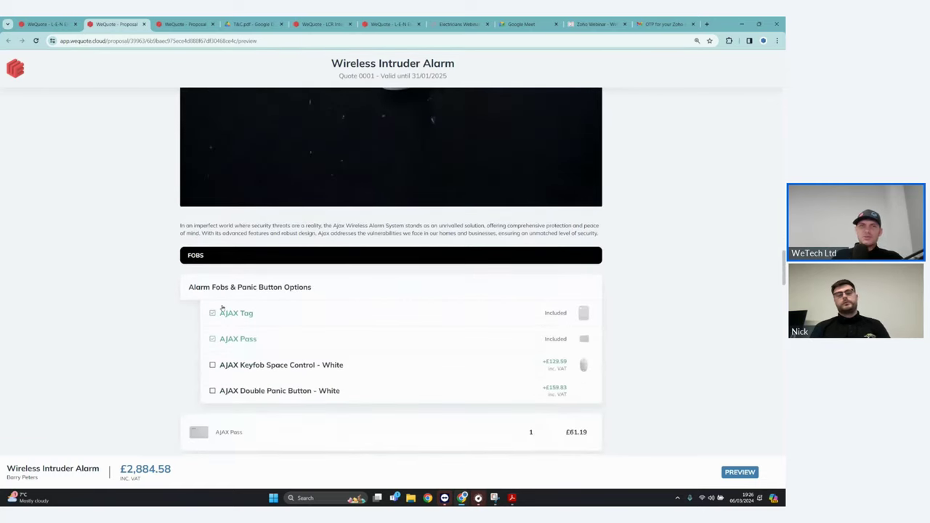
scroll(438, 320, down, 1)
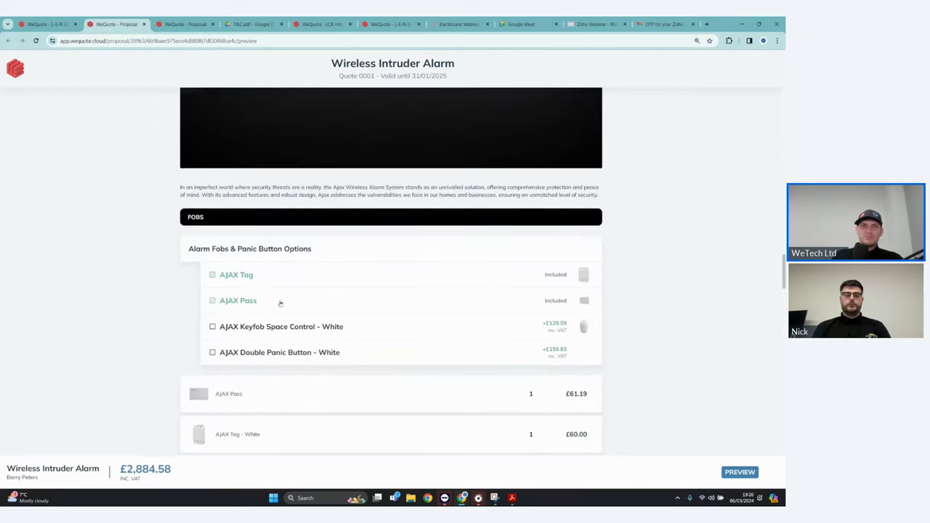
scroll(218, 290, down, 1)
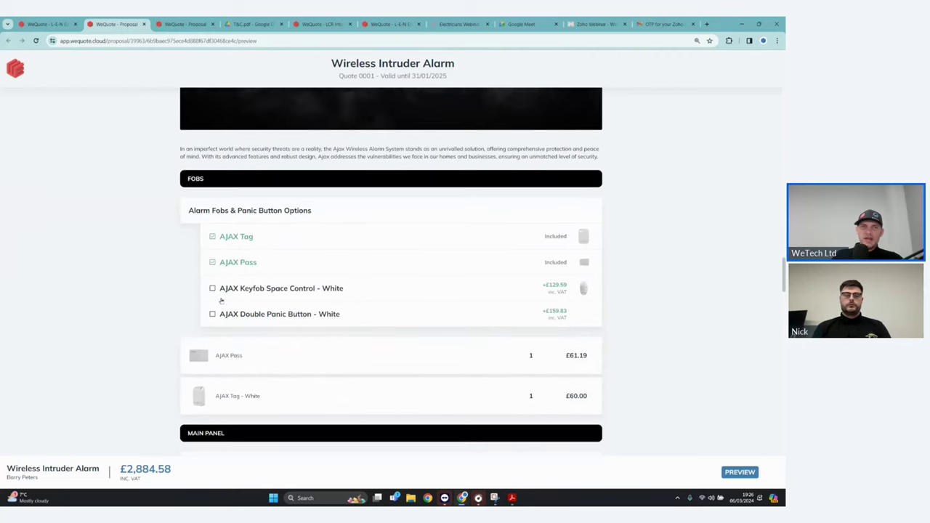
click(213, 290)
scroll(305, 286, down, 2)
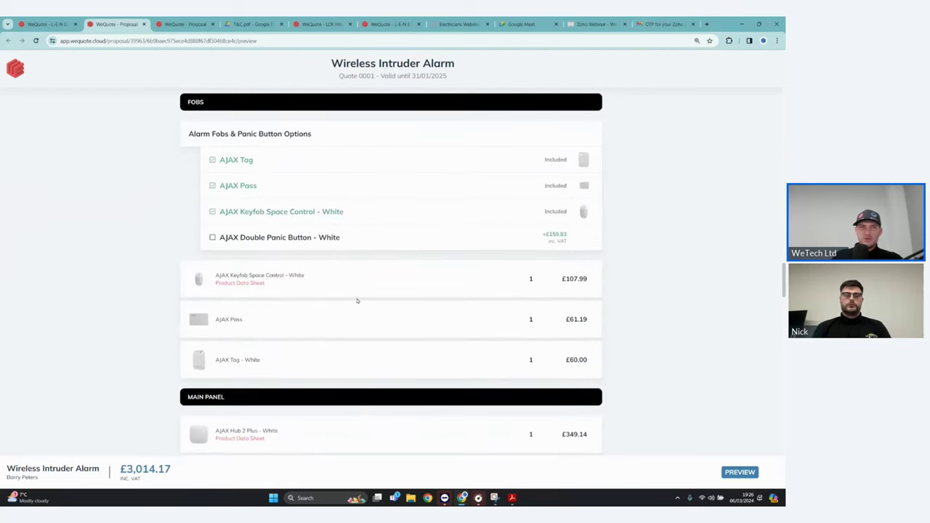
- Choose AJAX Motion Protect Detector - White as the Entrance Hall motion detector
scroll(357, 301, down, 8)
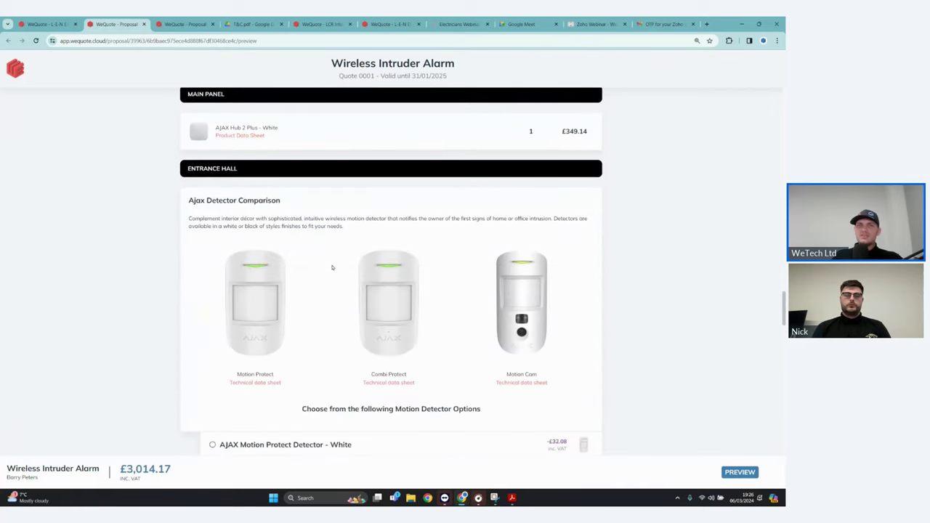
scroll(444, 201, down, 2)
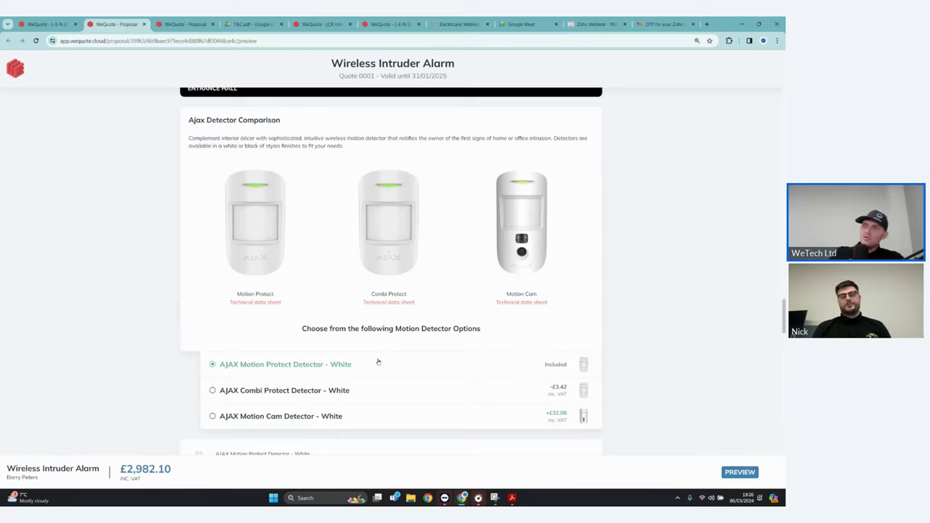
- Try including the Bedroom 2 Window add detector option under Front Bedroom 2
scroll(523, 381, down, 5)
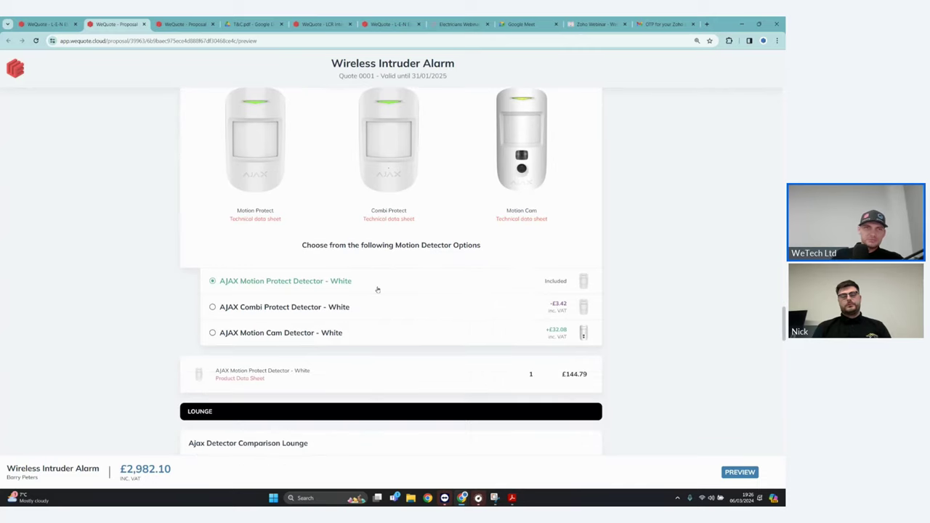
scroll(315, 314, down, 10)
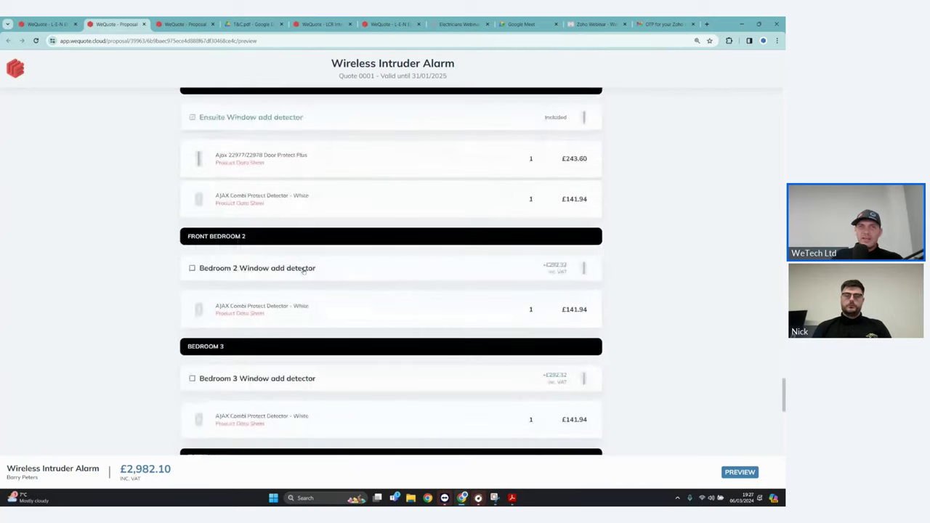
click(192, 268)
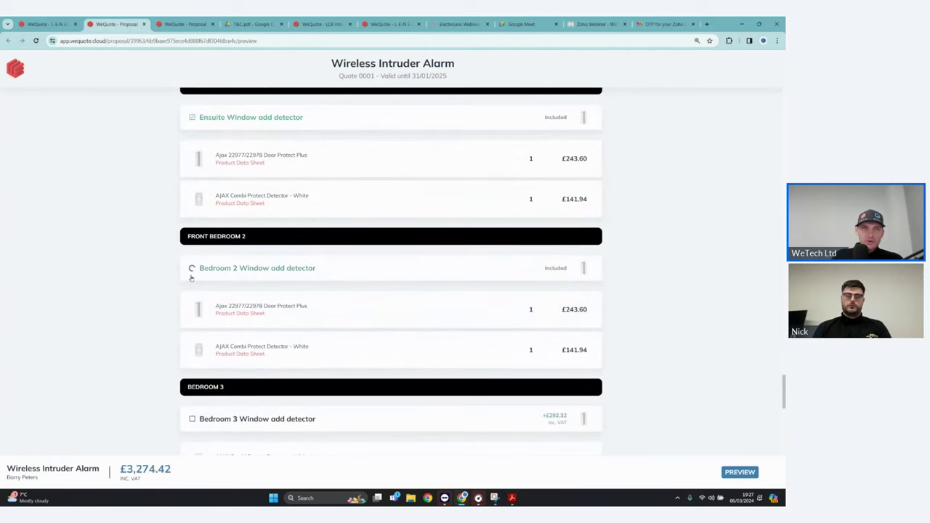
- Exclude all three Outside Motion Detectors in the External area, and include only OS Detector Rear Left Garage Side again
scroll(306, 299, down, 3)
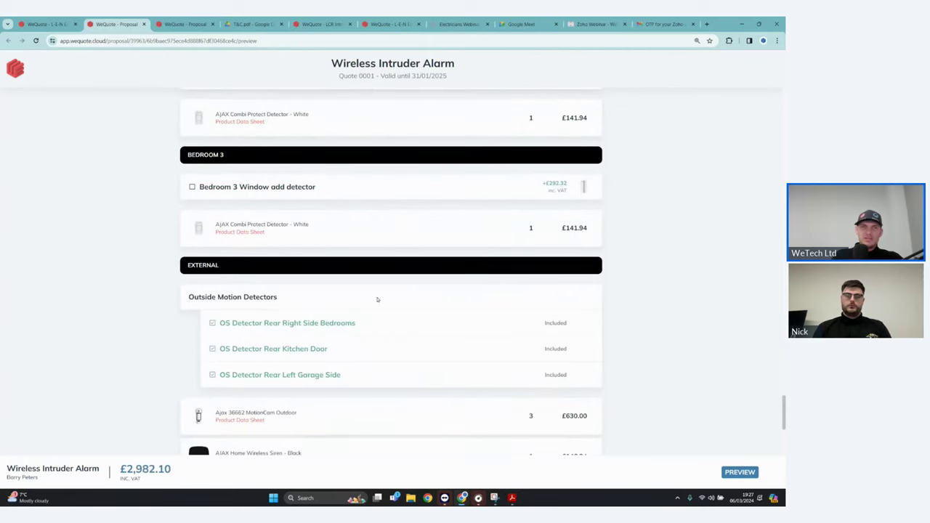
click(209, 348)
click(213, 375)
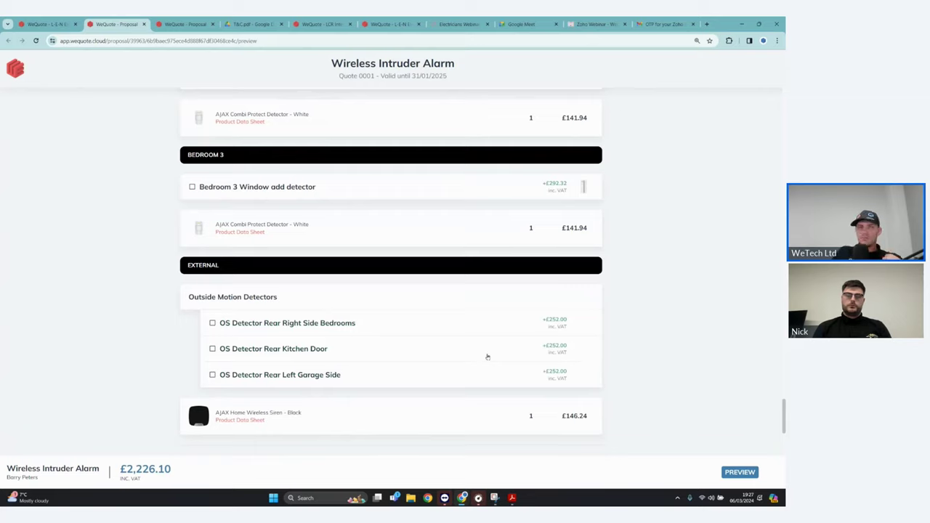
click(247, 383)
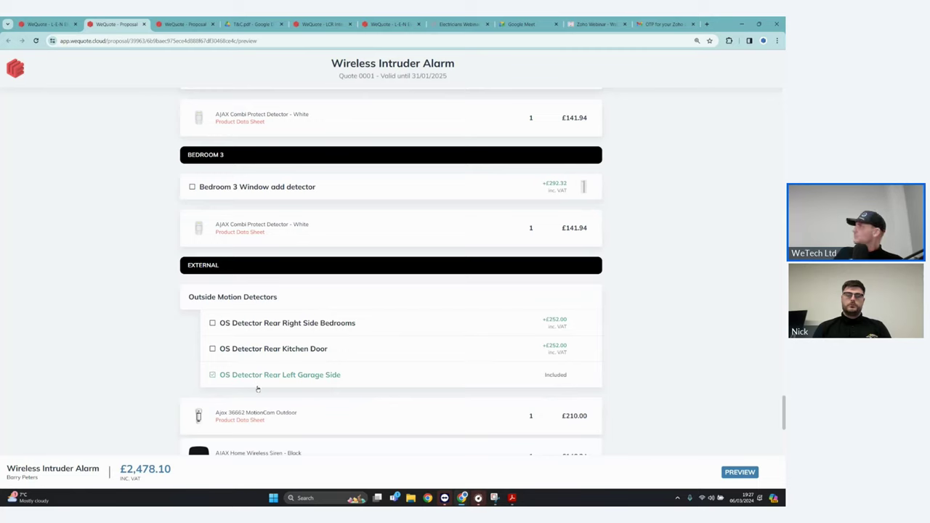
- Review the proposal's payment stages under Financial and go back over the area options up to the Kitchen detectors
scroll(353, 361, down, 2)
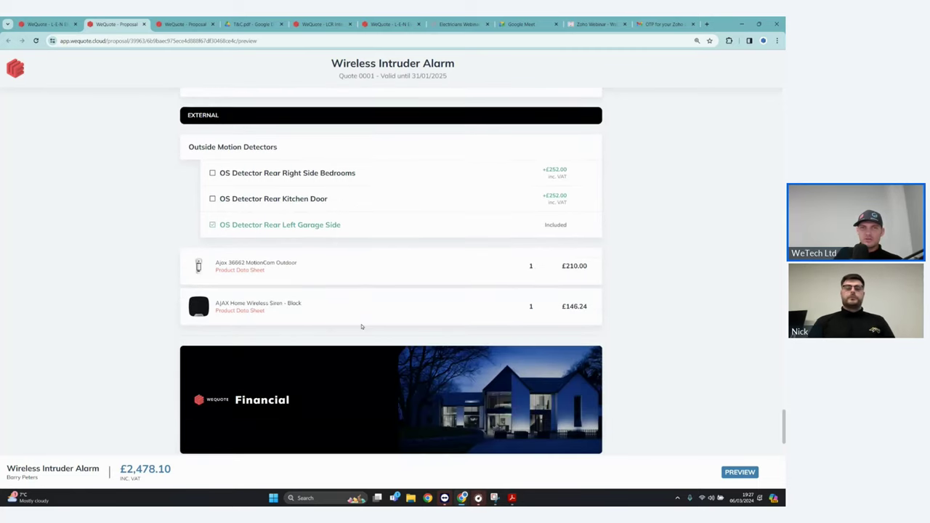
scroll(361, 326, down, 2)
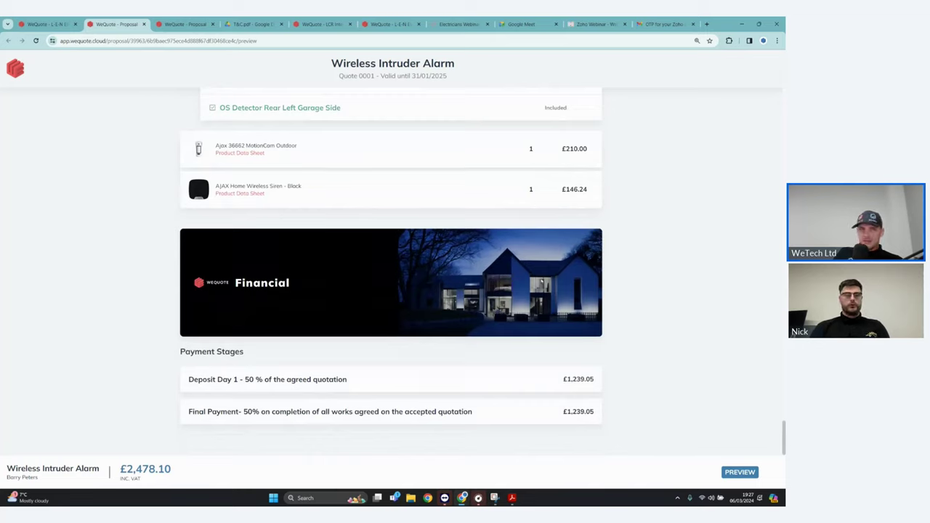
scroll(541, 282, up, 5)
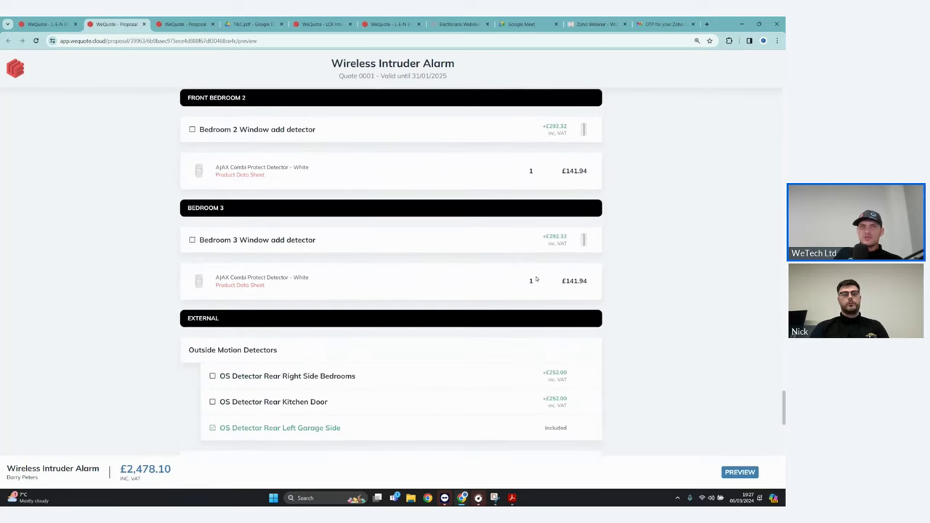
scroll(535, 278, up, 4)
scroll(536, 278, up, 1)
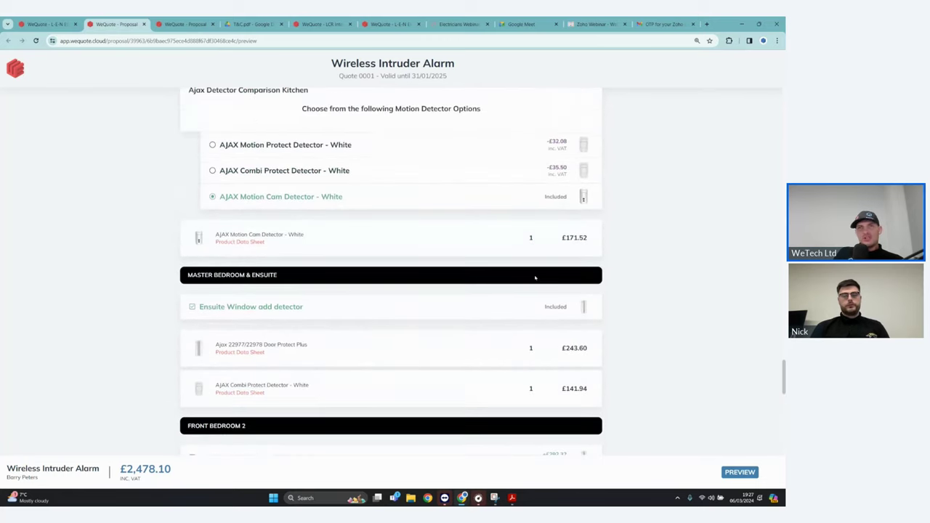
scroll(567, 258, up, 8)
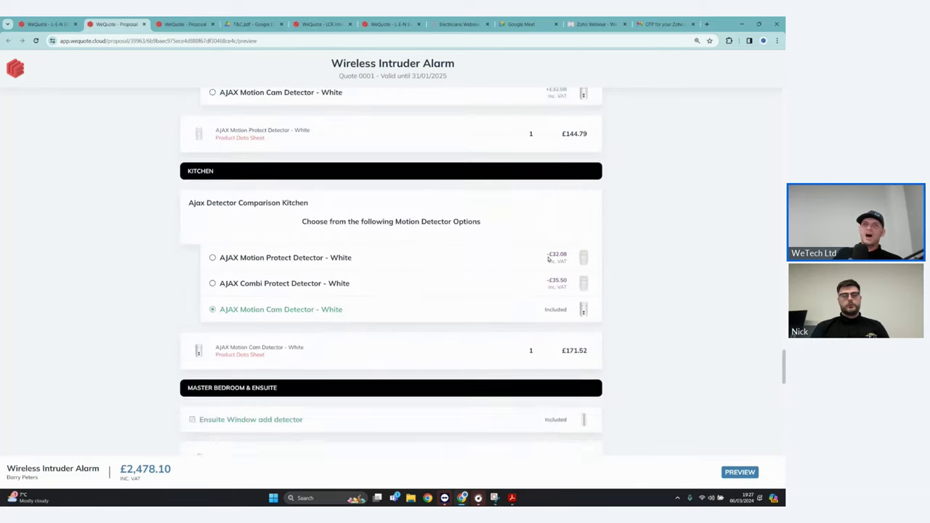
- Leave the proposal preview and return to the dealer overview
click(47, 24)
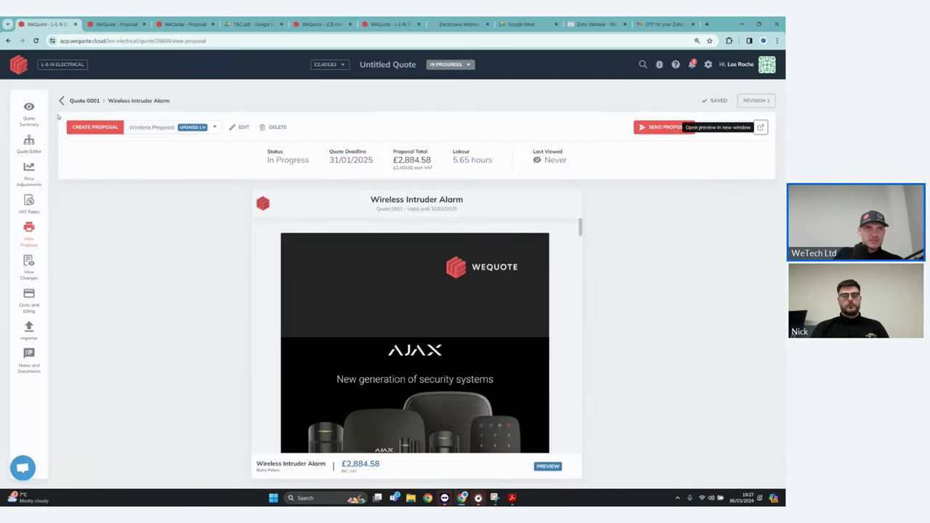
click(18, 67)
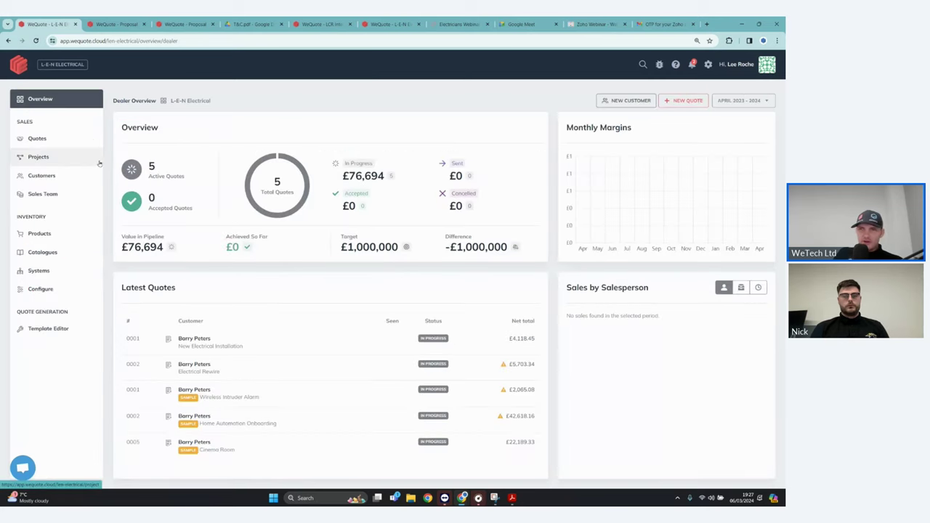
- Open the web proposal of the sample Home Automation Onboarding quote and look over the Matrix Options under Video Distribution
click(317, 425)
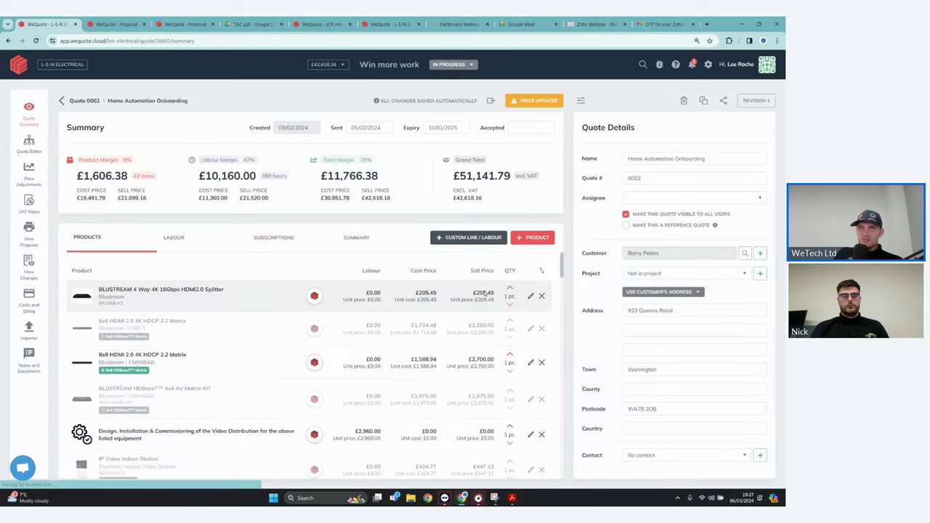
click(761, 128)
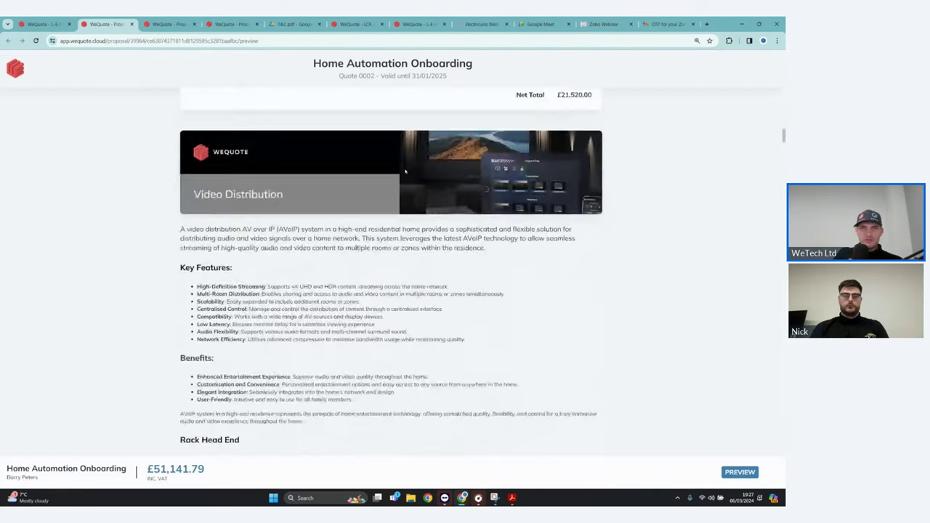
scroll(432, 261, down, 3)
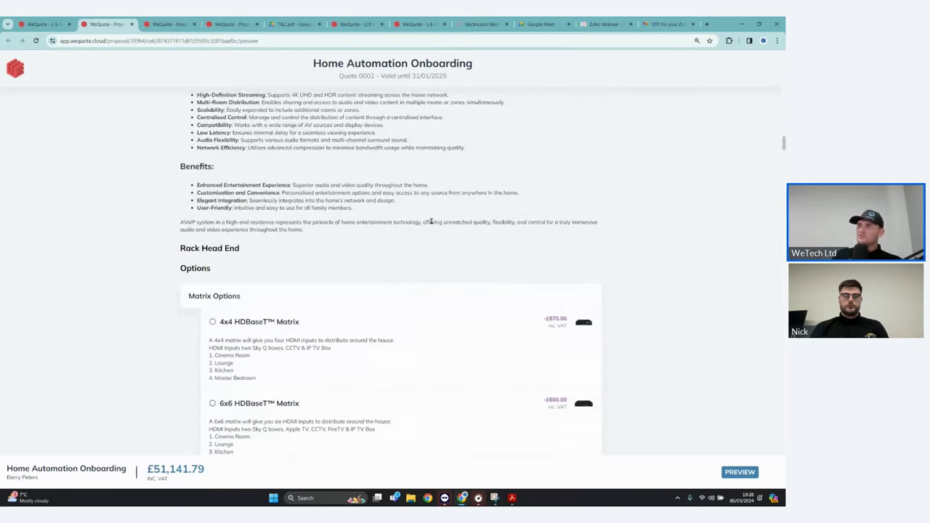
scroll(341, 250, down, 1)
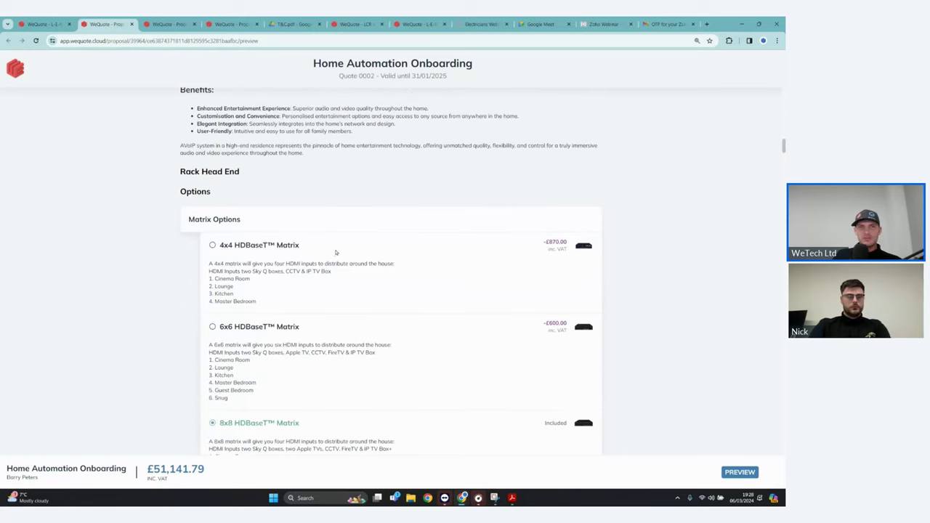
scroll(333, 252, down, 1)
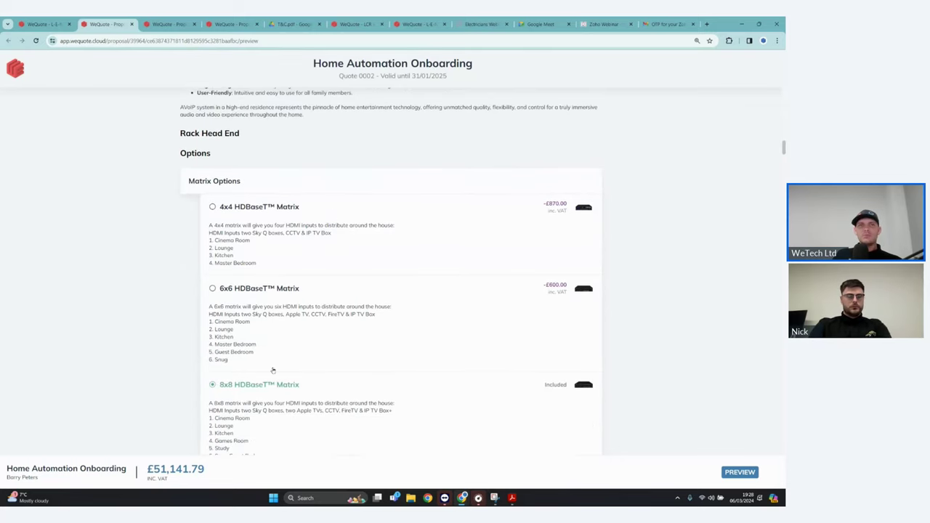
scroll(288, 226, down, 10)
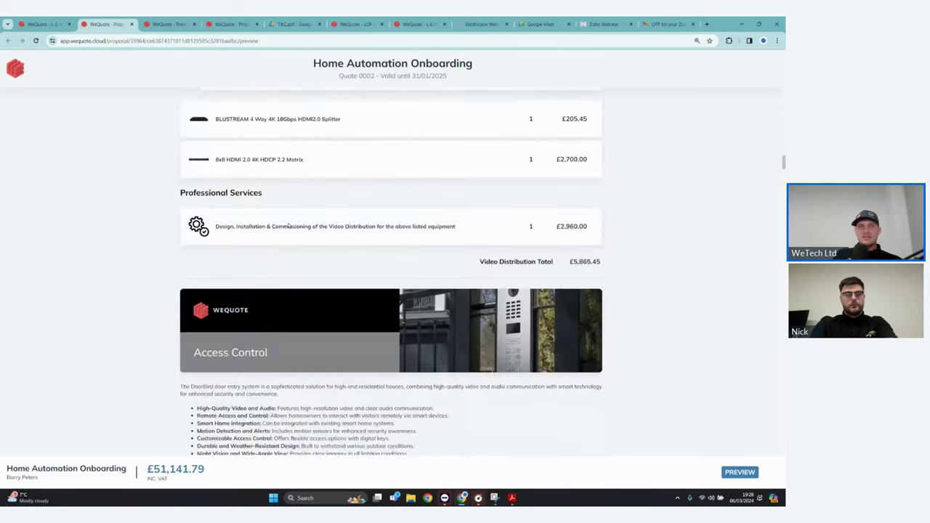
- Exclude the Kitchen and Entrance Hall internal video monitors from the Access Control options
scroll(289, 226, down, 3)
scroll(284, 255, down, 4)
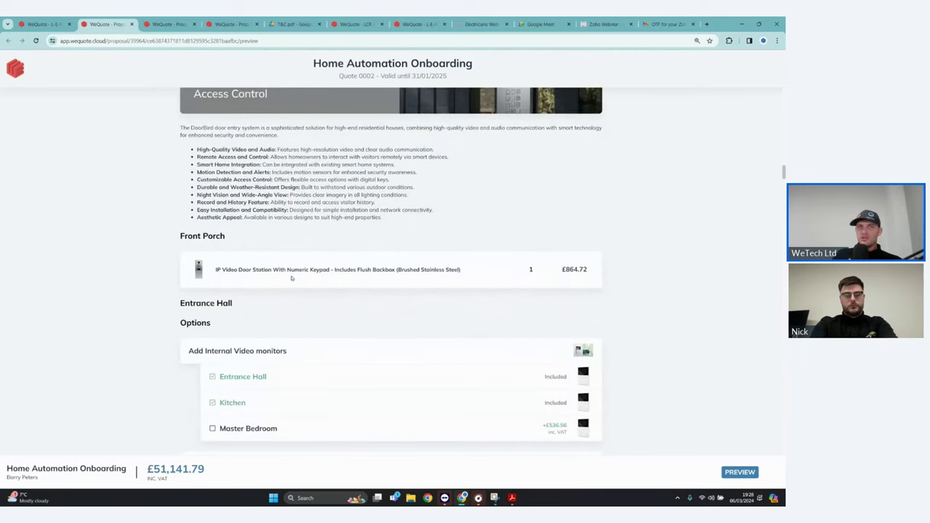
click(214, 402)
click(220, 377)
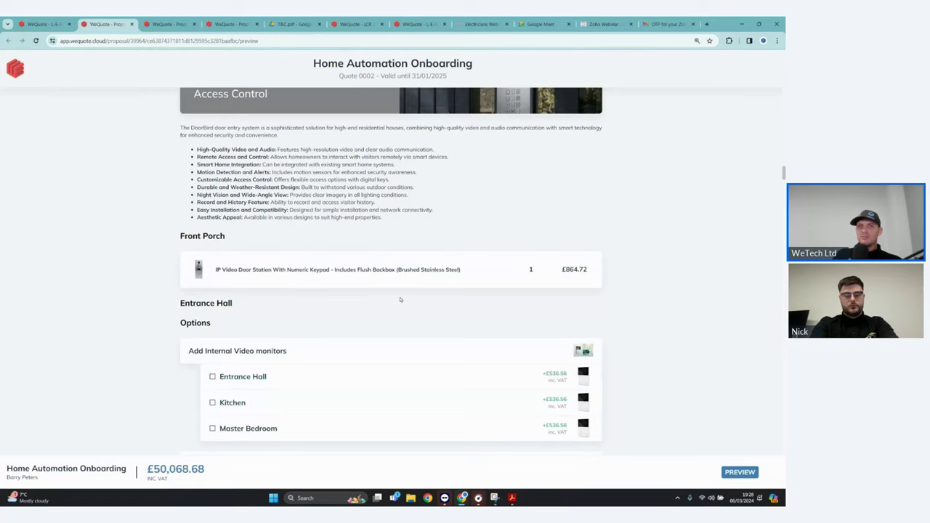
- Try including the Entrance Hall, Kitchen and Master Bedroom video monitors, exclude them all again, and highlight the proposal total
scroll(400, 299, down, 2)
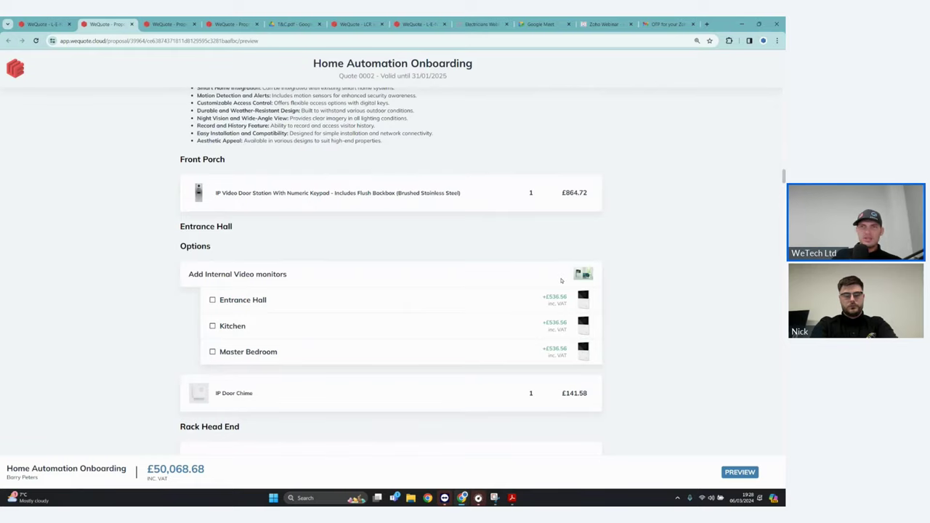
click(272, 305)
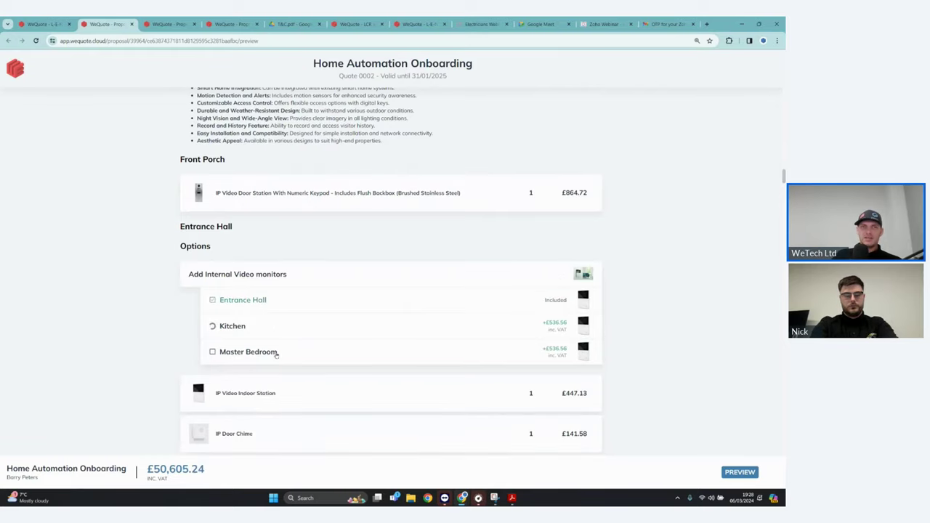
click(276, 354)
click(260, 306)
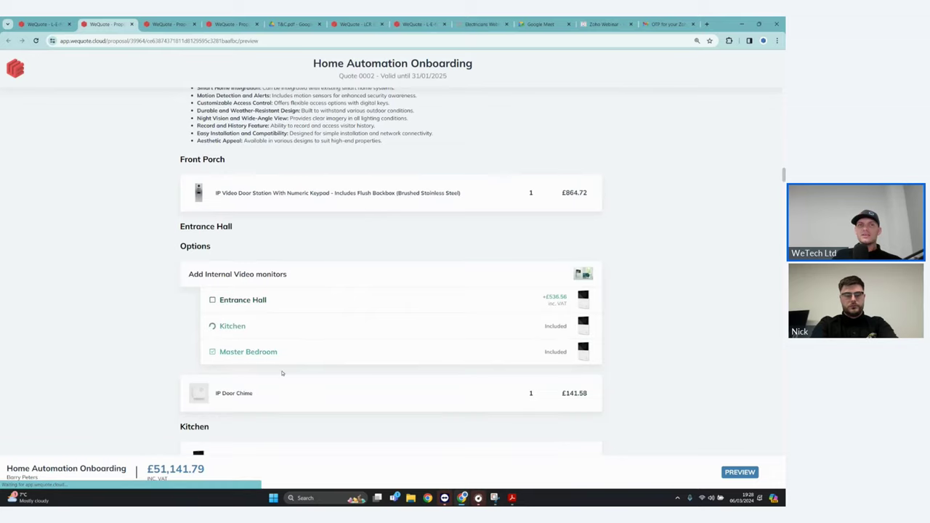
click(263, 350)
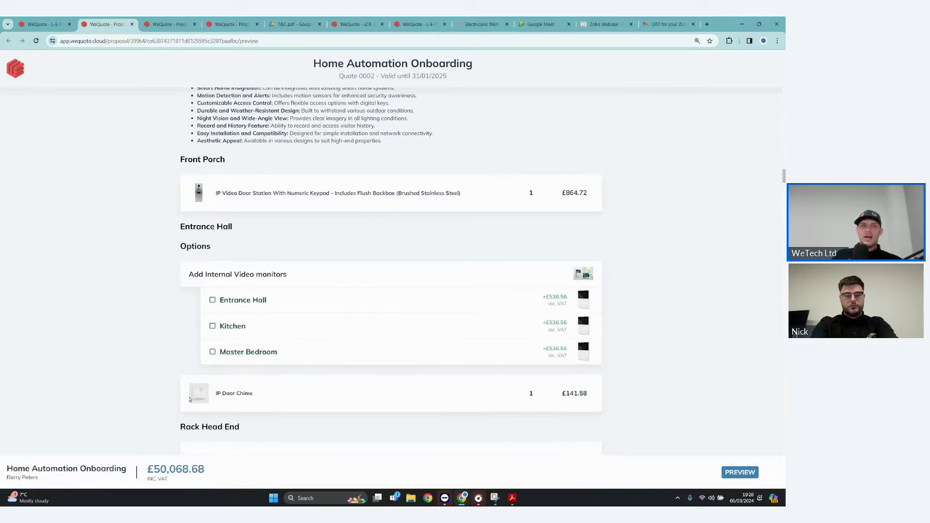
drag(146, 468, 210, 477)
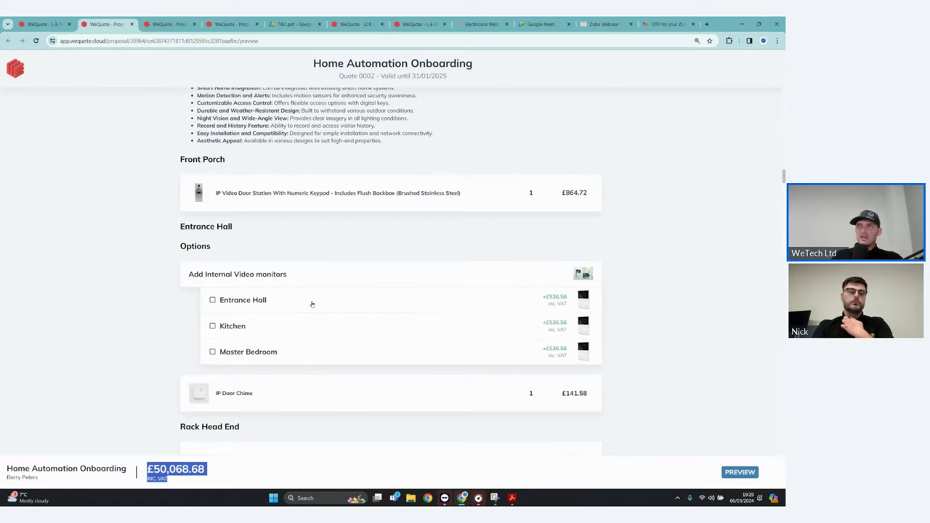
- Review the rest of Access Control and the Audio section, including the Good, Better and Best speaker options for the Games Room
scroll(345, 318, down, 1)
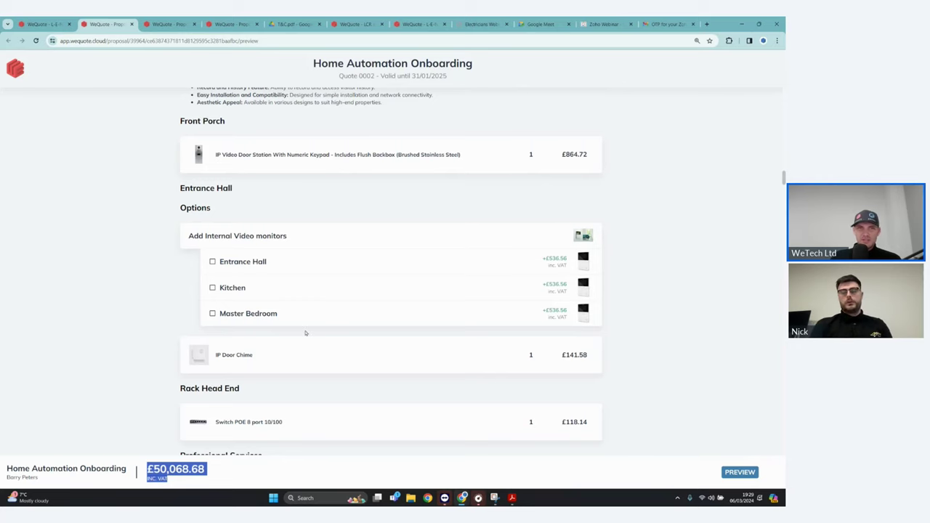
scroll(349, 291, down, 3)
scroll(357, 220, down, 1)
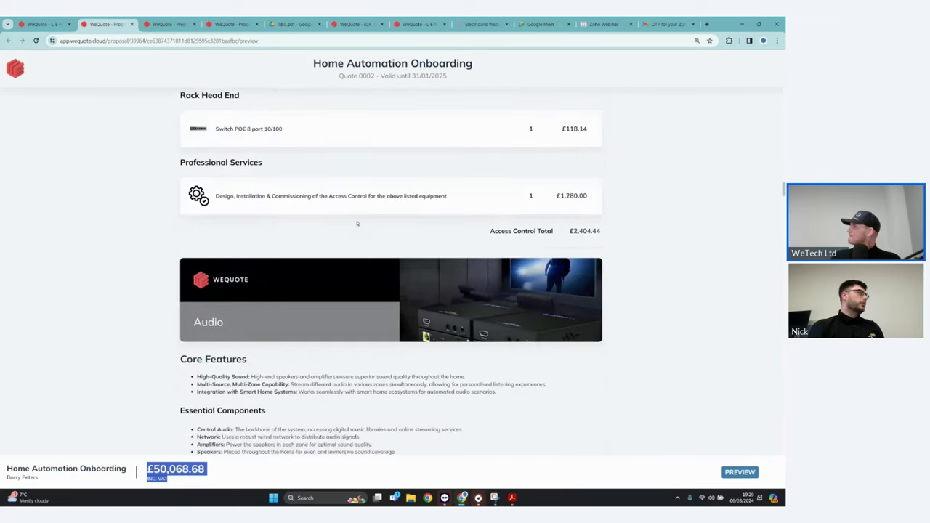
scroll(357, 224, down, 3)
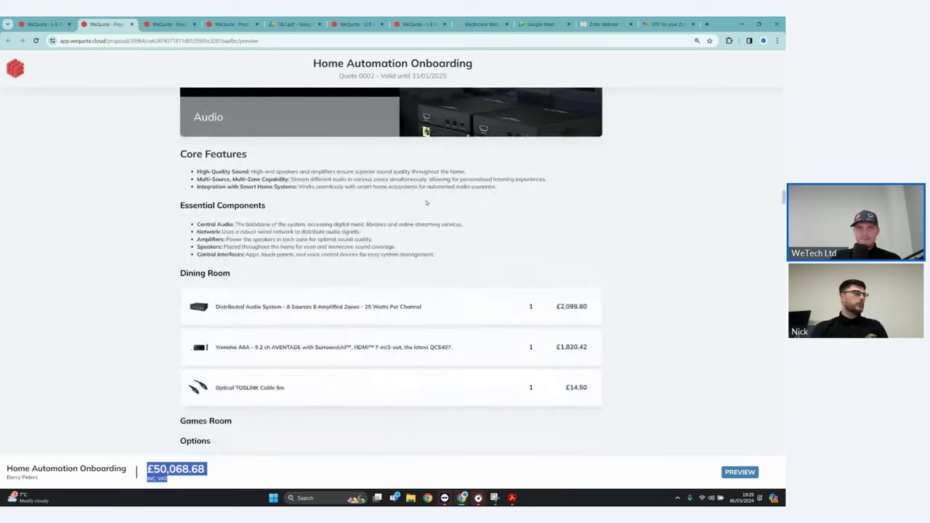
scroll(428, 202, down, 3)
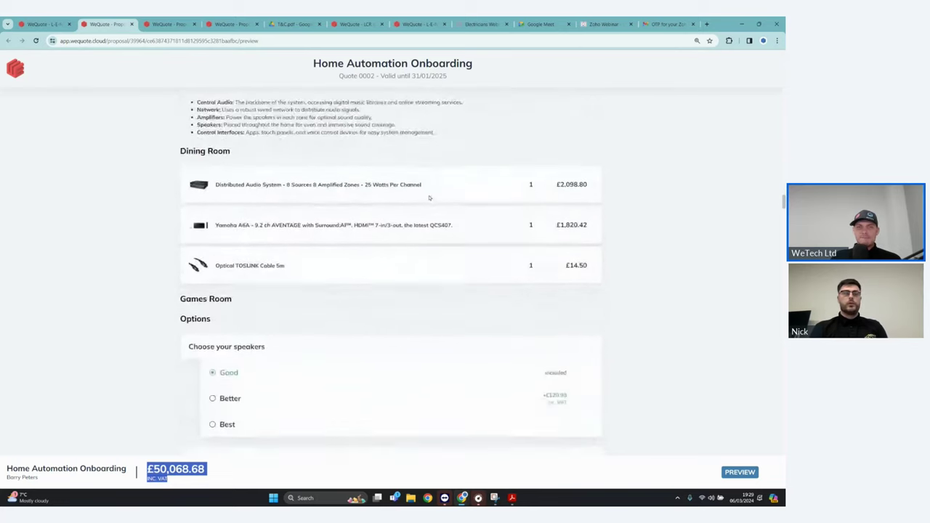
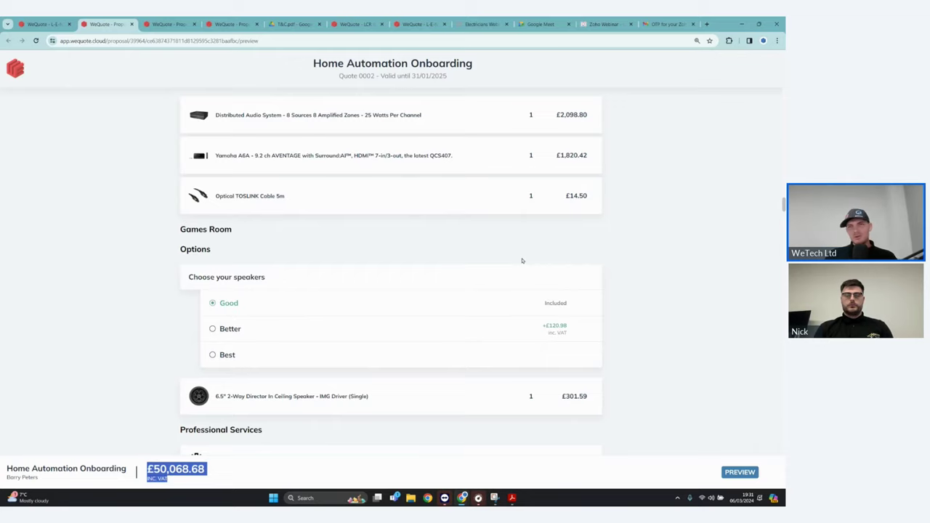
scroll(521, 262, down, 3)
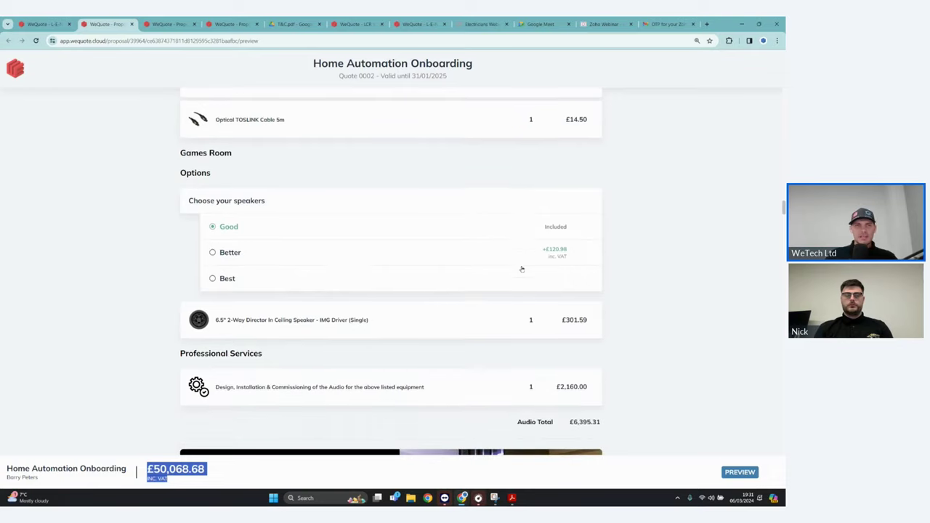
scroll(522, 269, down, 10)
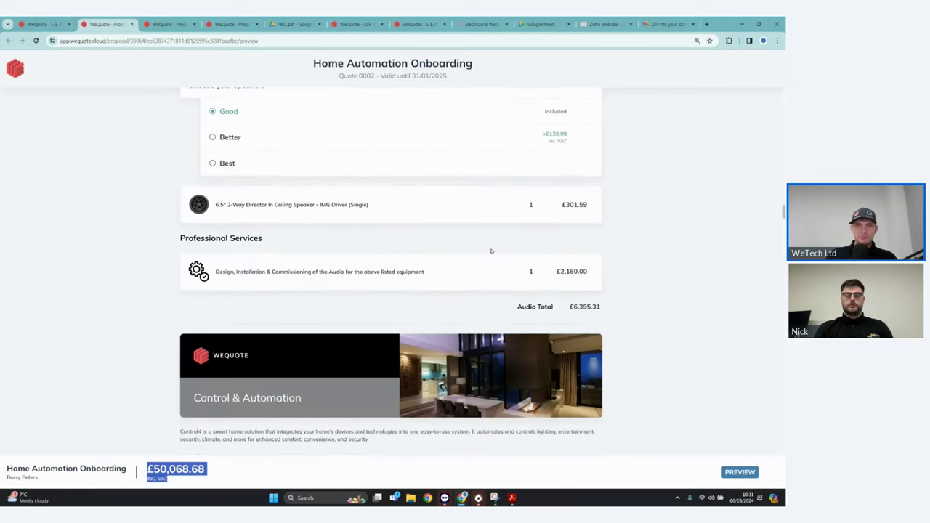
- Choose "No thanks I will use the Control 4 App" for the Halo Remote and "No thanks I don't need a C4 Touchscreen" for In-wall Touchscreens
scroll(376, 216, down, 5)
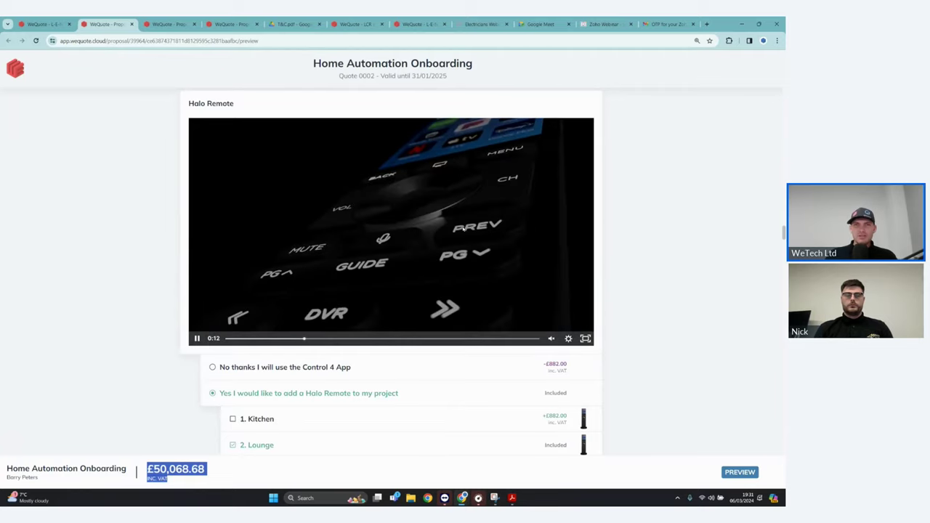
click(228, 375)
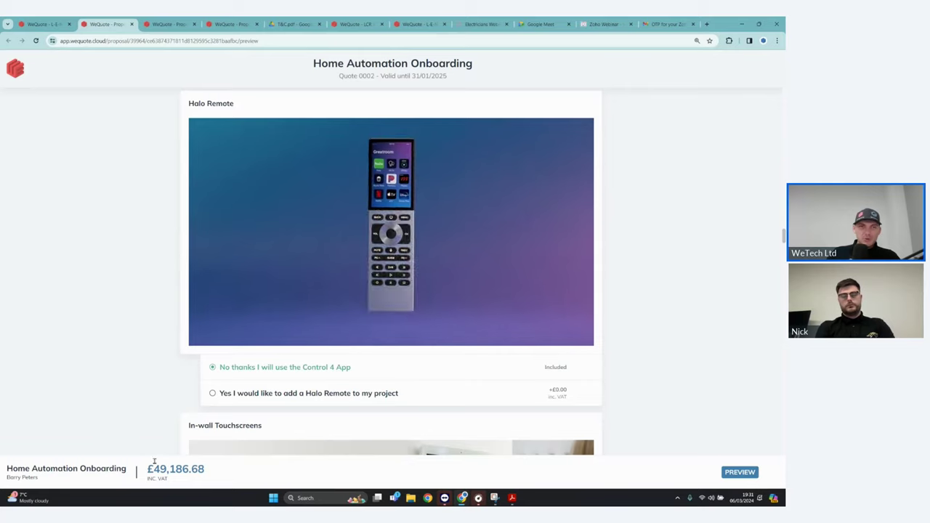
drag(148, 464, 213, 461)
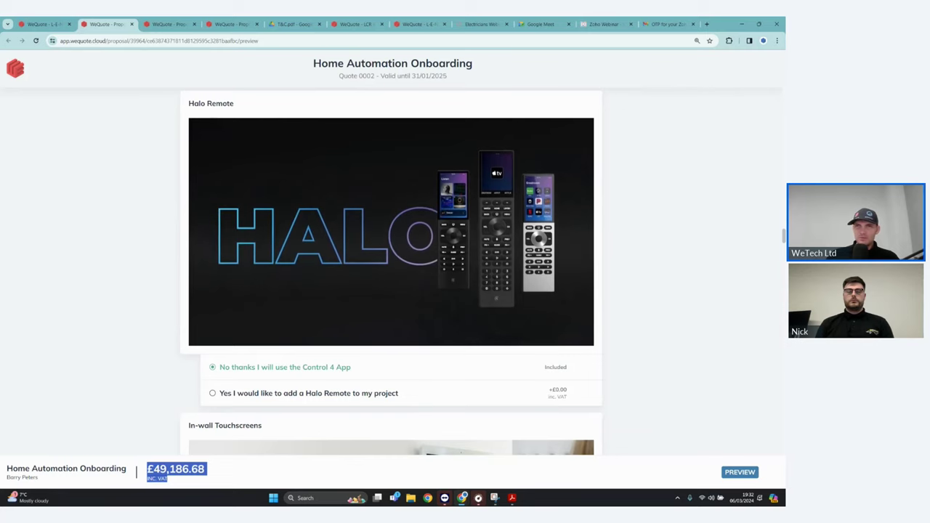
scroll(305, 349, down, 4)
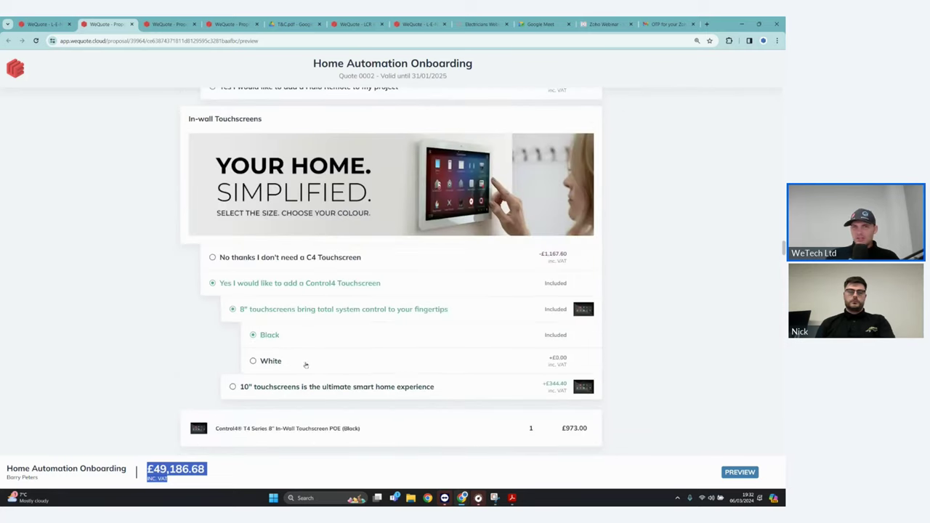
click(212, 257)
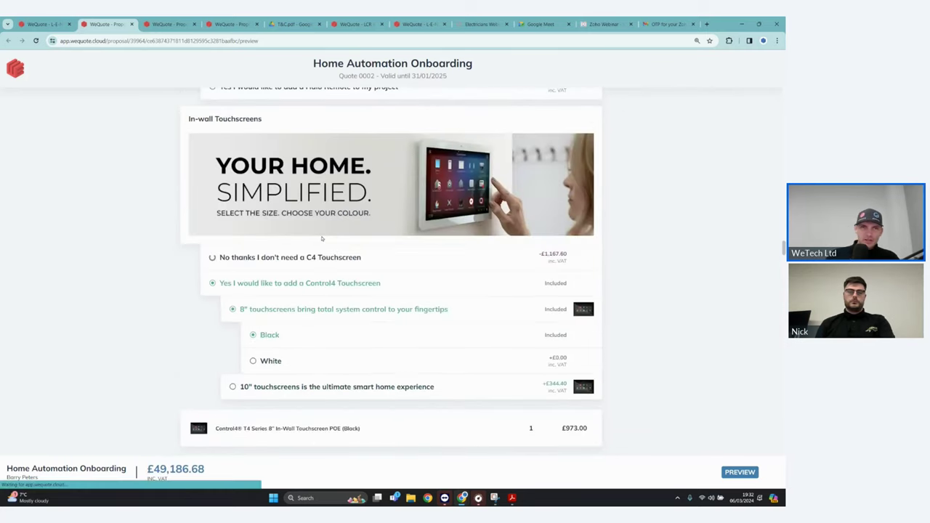
- Include the "Upgrade CCTV - Power up your security" option under Network HD CCTV and review the equipment it lists
scroll(322, 239, down, 8)
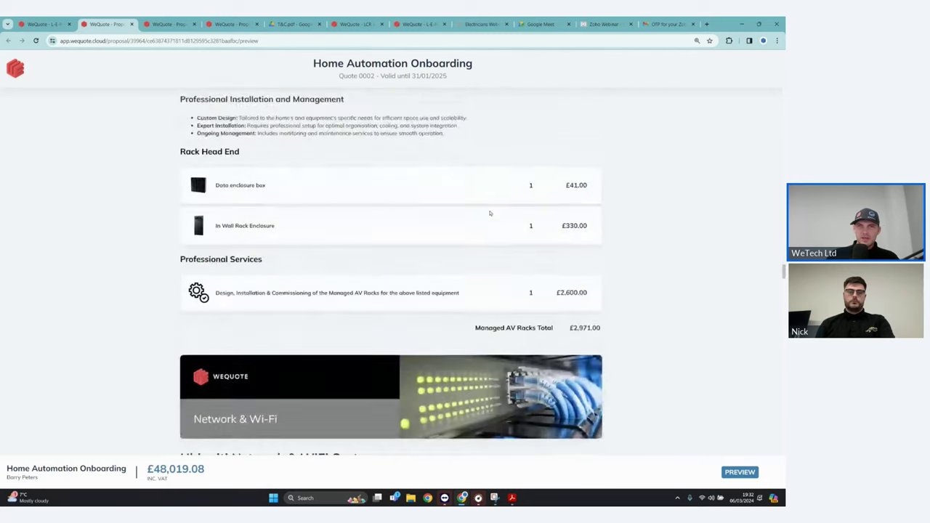
scroll(490, 212, down, 10)
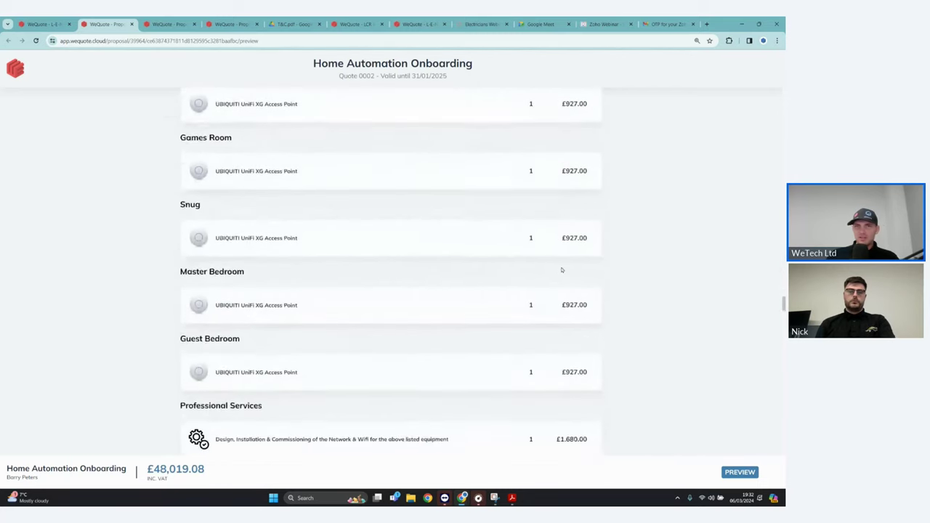
scroll(562, 270, down, 5)
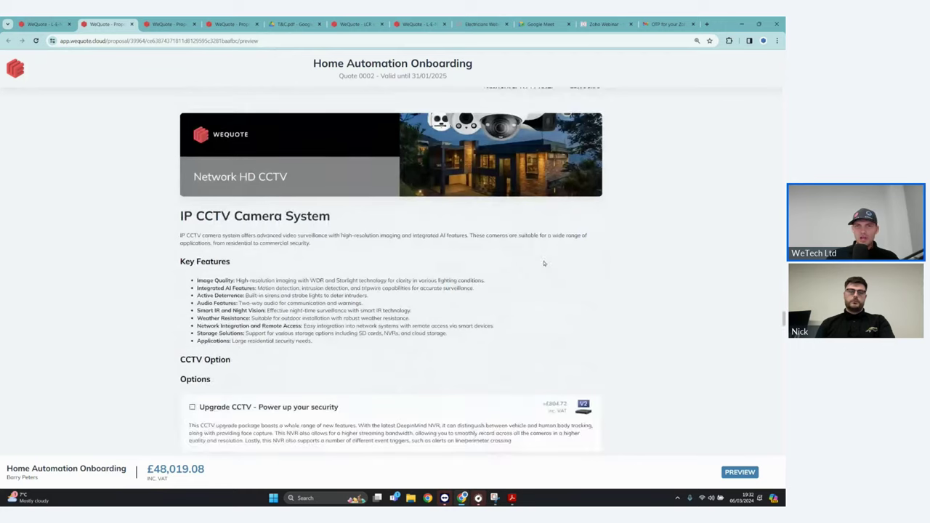
scroll(544, 263, down, 4)
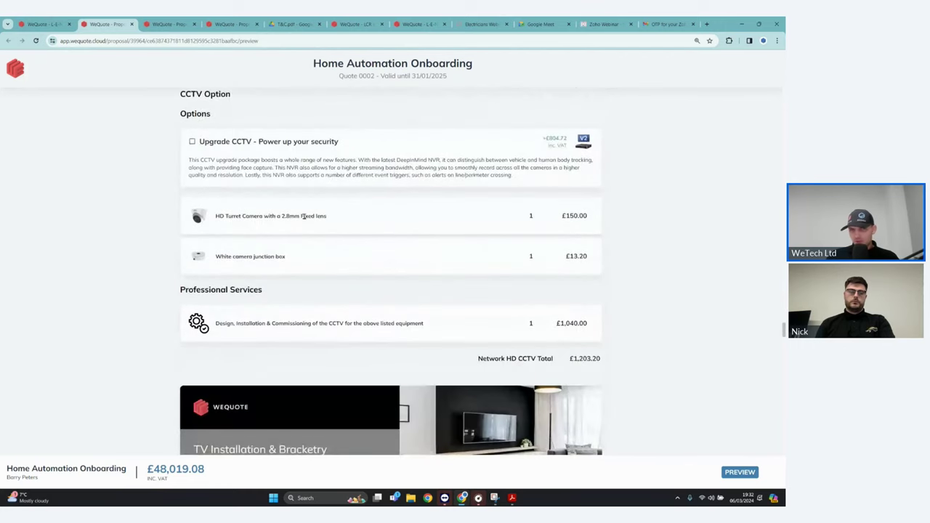
scroll(303, 216, up, 3)
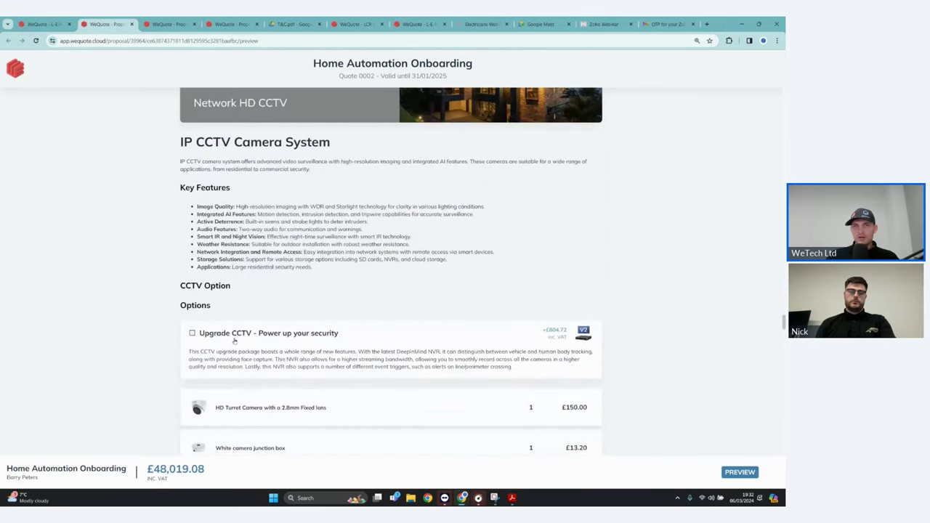
scroll(426, 258, down, 1)
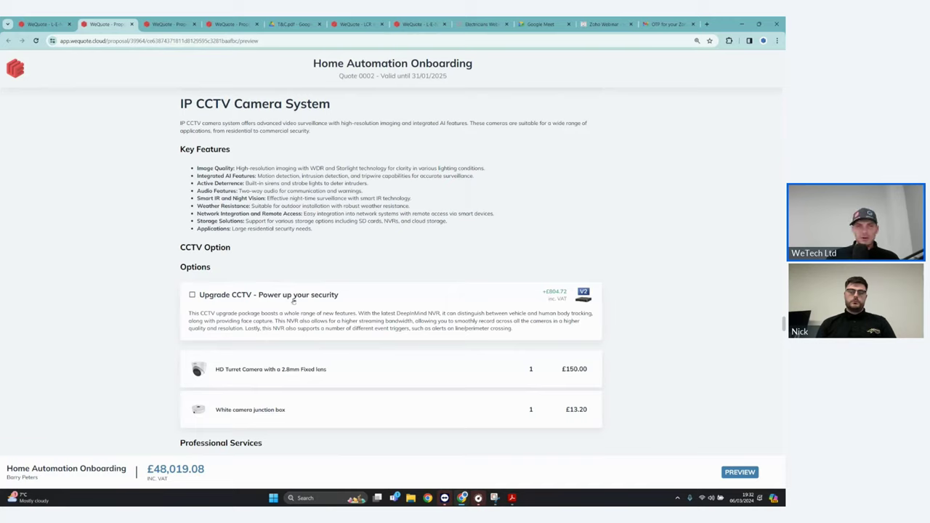
click(193, 298)
scroll(296, 241, down, 1)
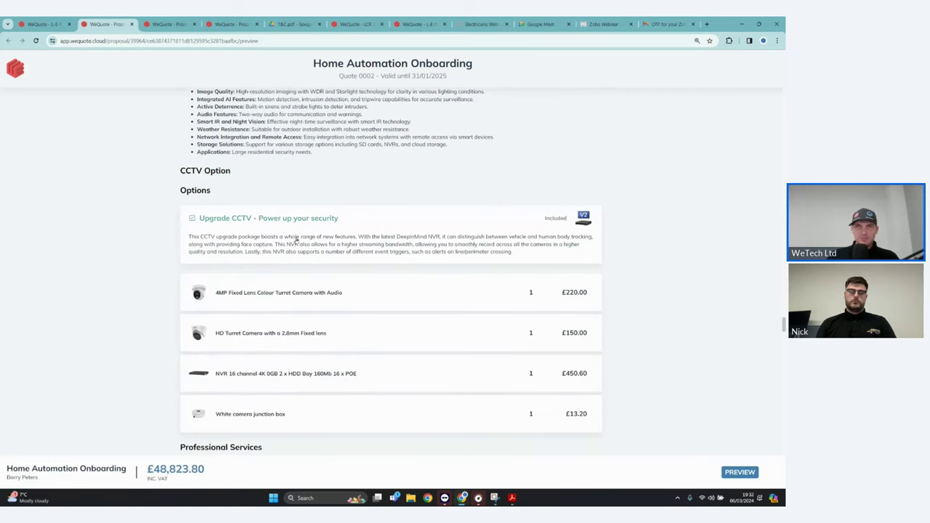
scroll(433, 283, down, 1)
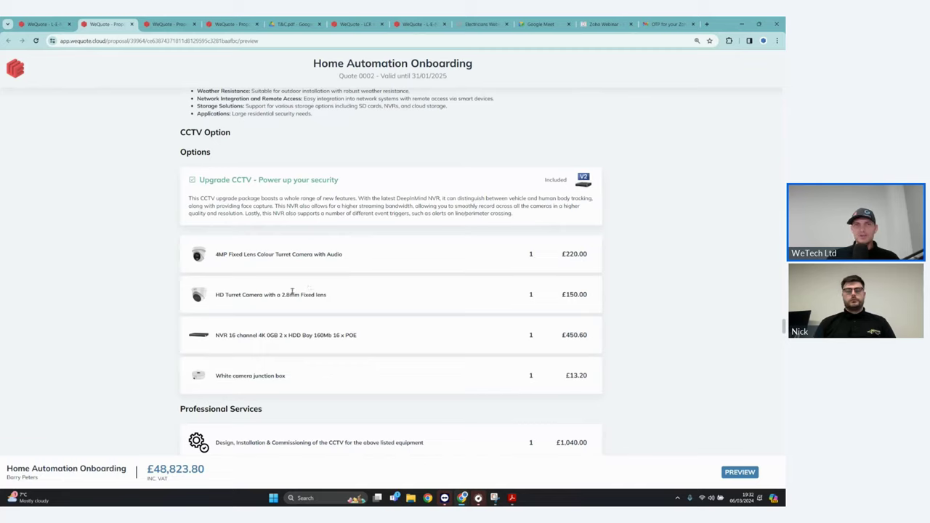
scroll(413, 280, down, 1)
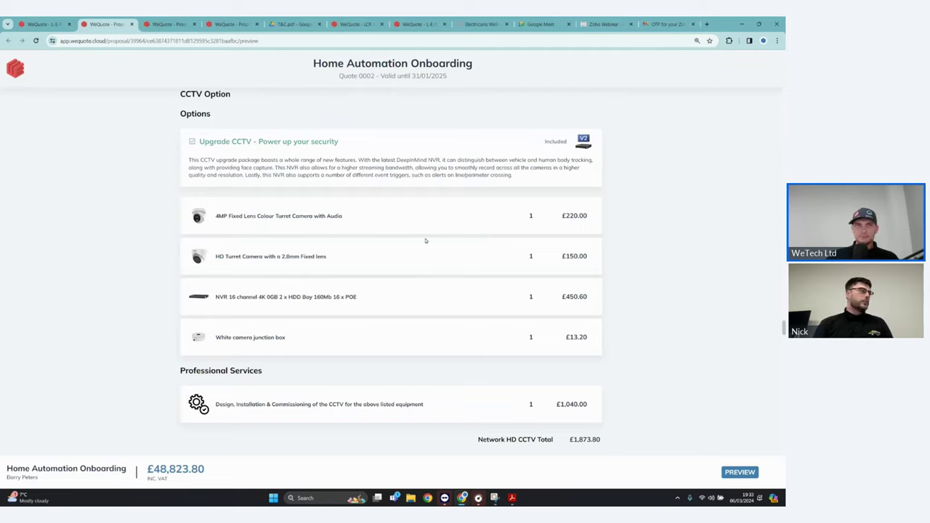
scroll(425, 240, down, 1)
scroll(429, 238, down, 1)
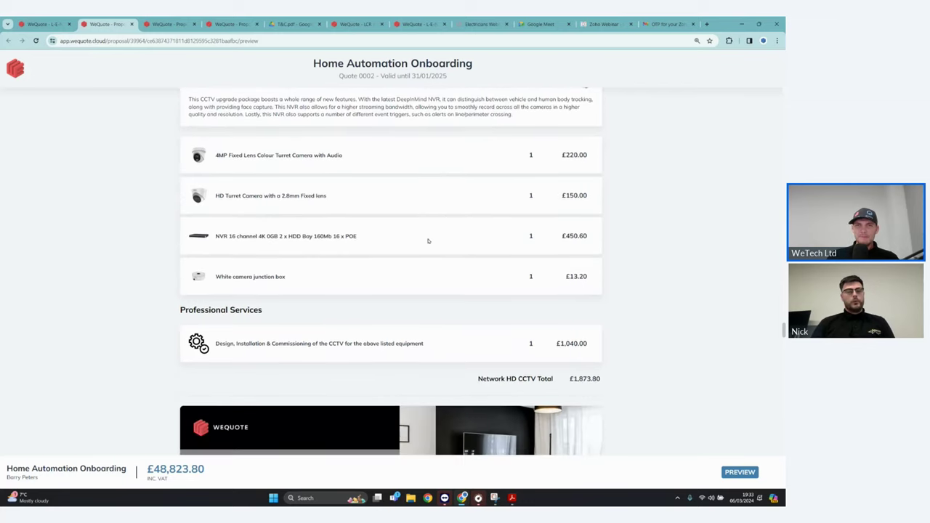
- Review the rest of the Home Automation Onboarding proposal, from TV Installation and Cabling to the Service Contract option and Payment Stages
scroll(428, 236, down, 12)
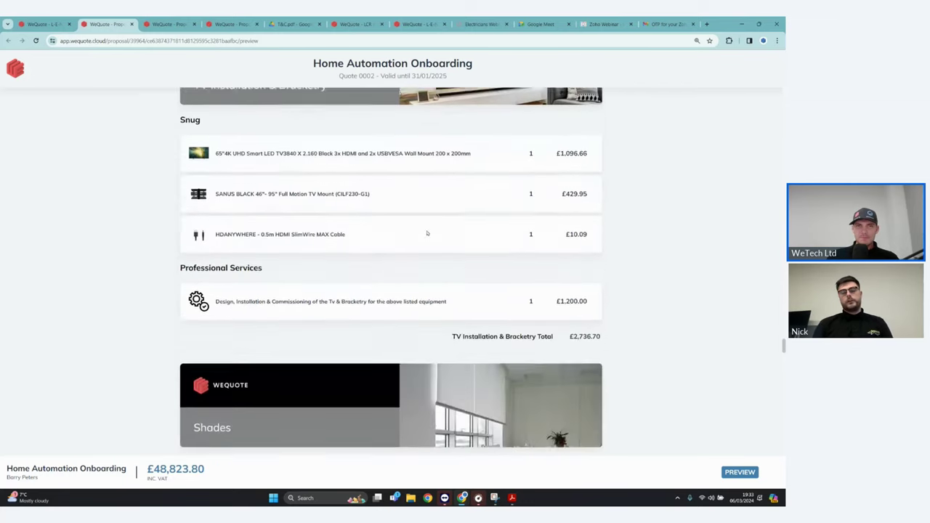
scroll(430, 231, down, 10)
scroll(431, 231, down, 10)
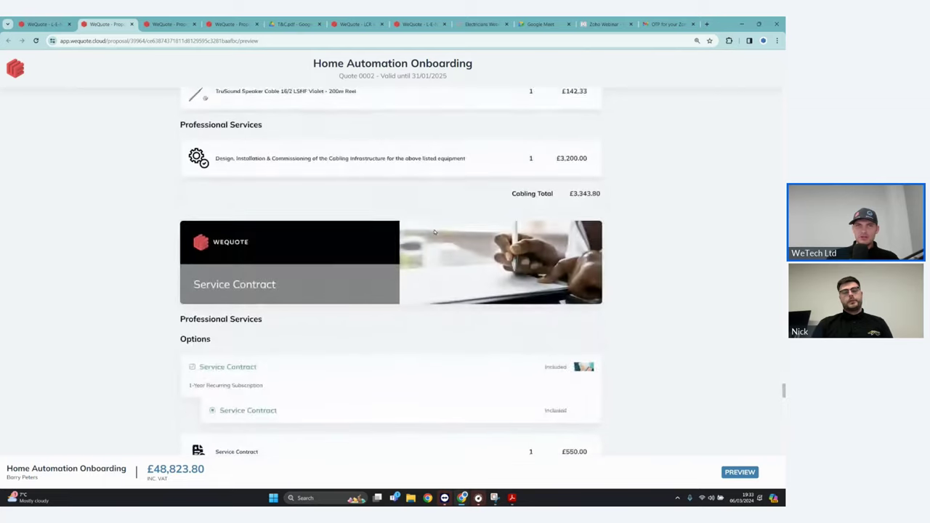
scroll(357, 227, down, 2)
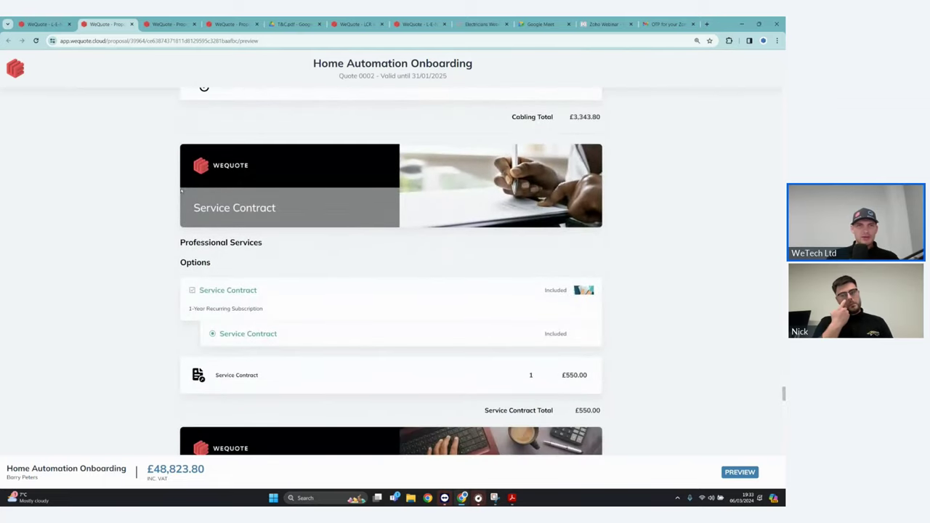
scroll(307, 277, down, 2)
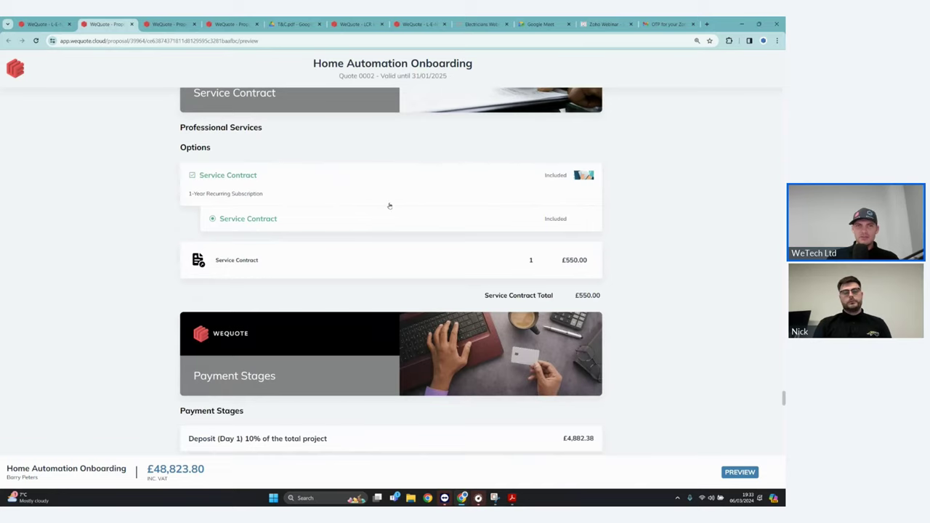
scroll(392, 196, down, 1)
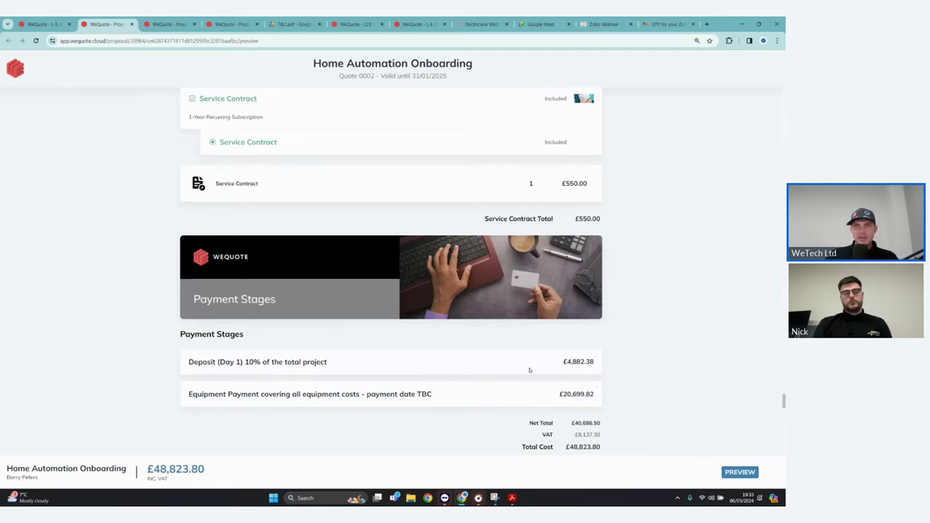
scroll(299, 208, up, 3)
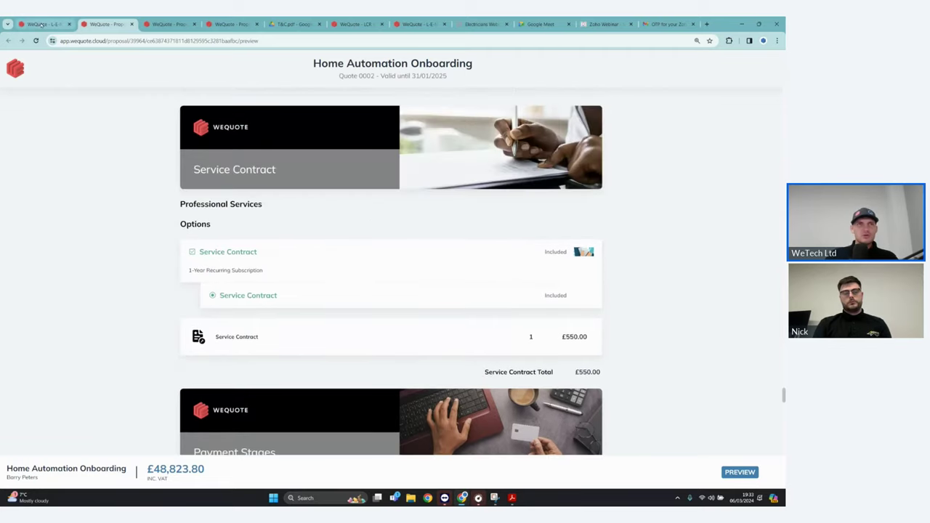
- Return to the L-E-N Electrical workspace, look at its Projects page and open the list of all quotes
click(41, 24)
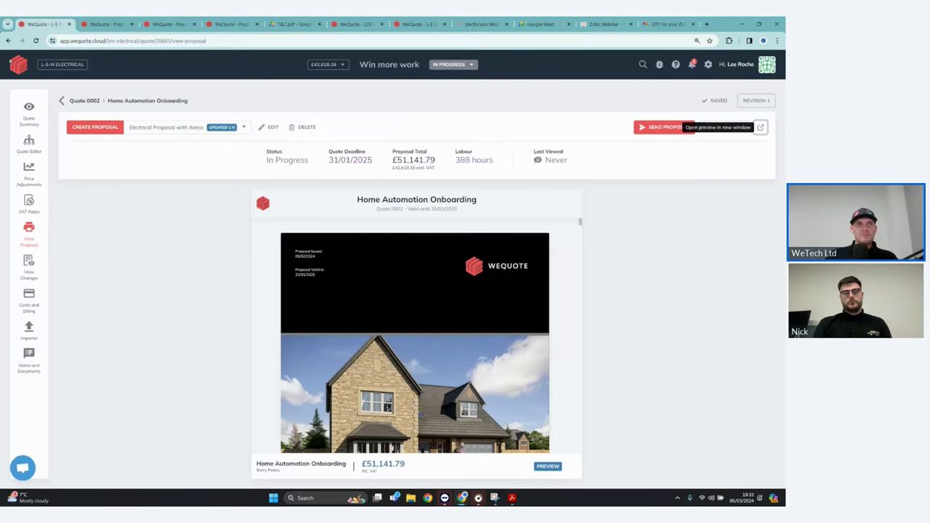
click(18, 64)
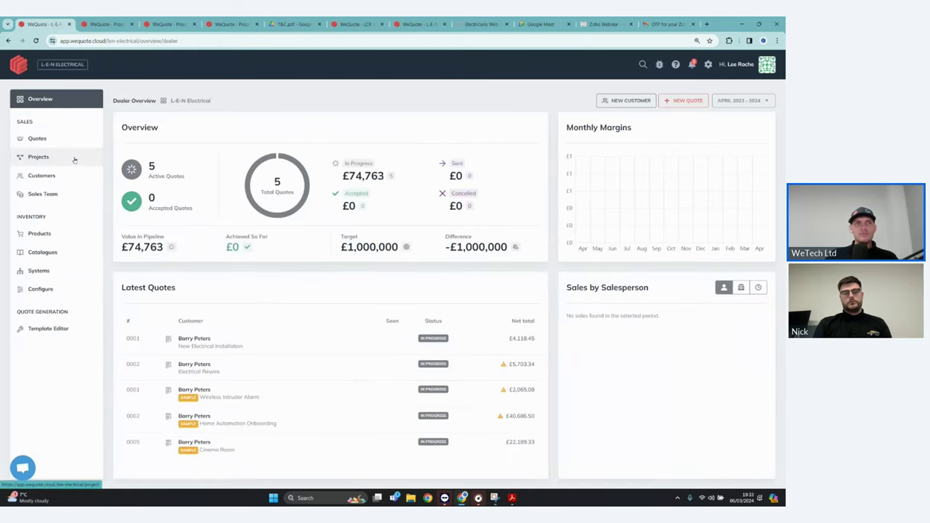
click(78, 165)
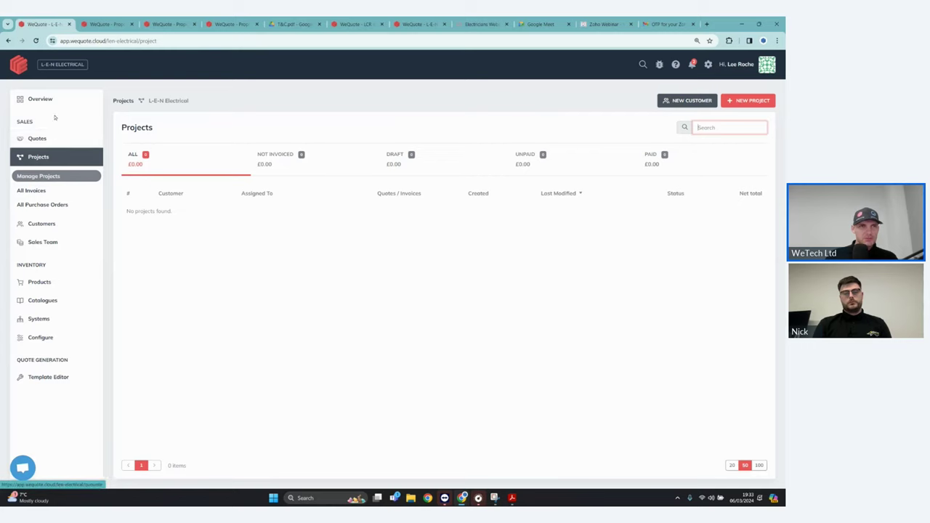
click(58, 140)
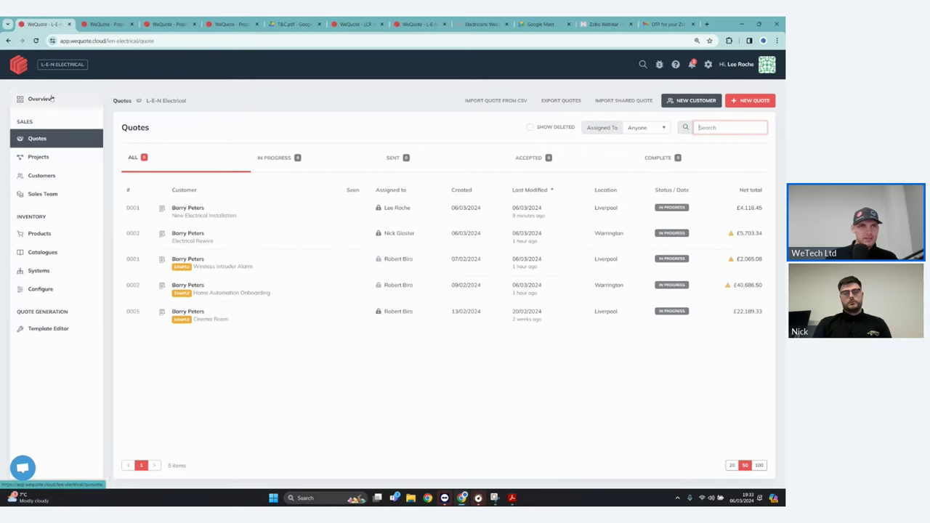
click(258, 240)
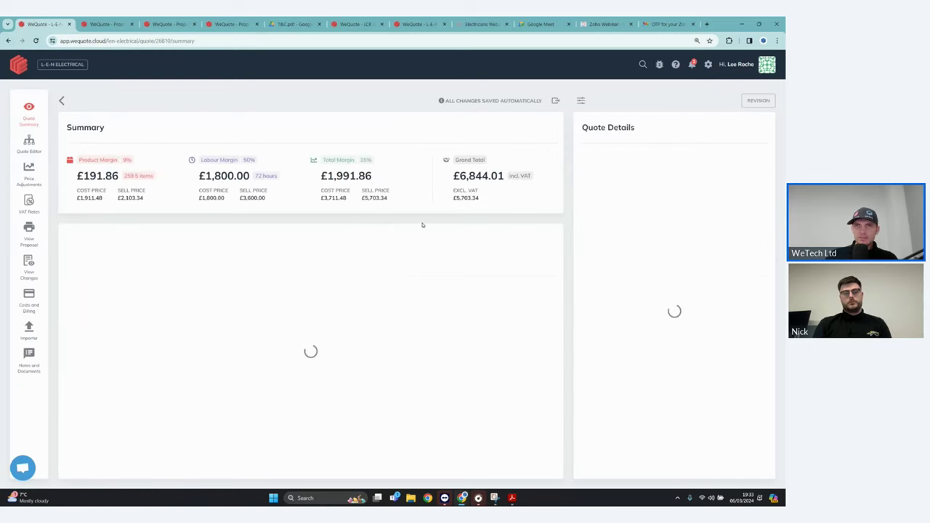
click(30, 234)
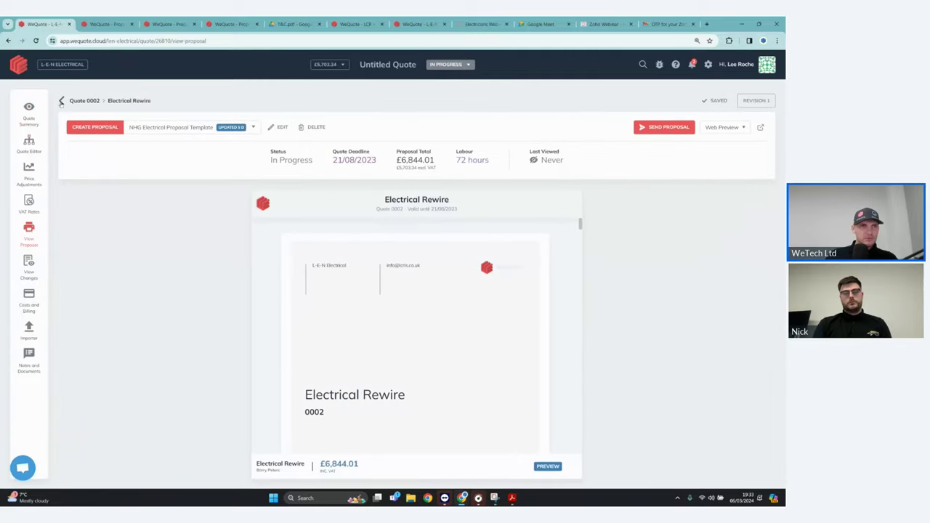
click(61, 101)
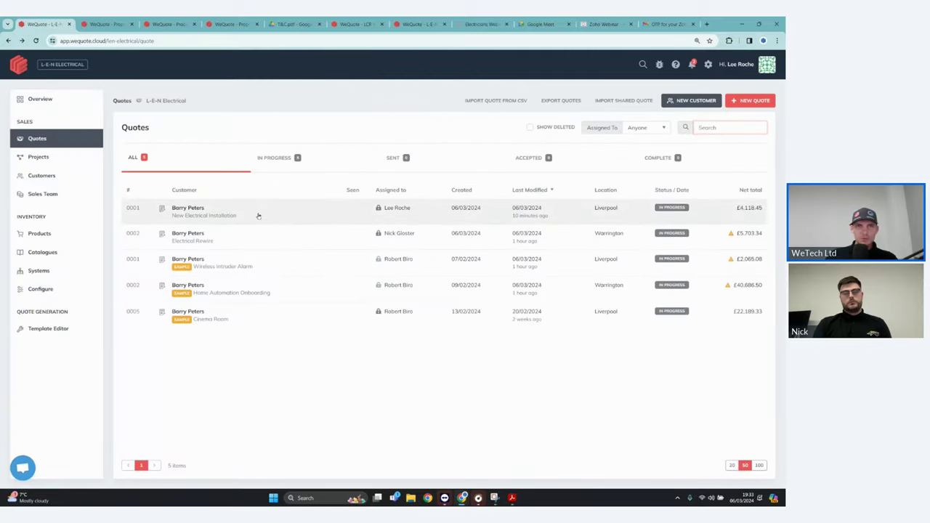
- Start sending the New Electrical Installation proposal and inspect the details of its items with zero cost
click(257, 215)
click(37, 234)
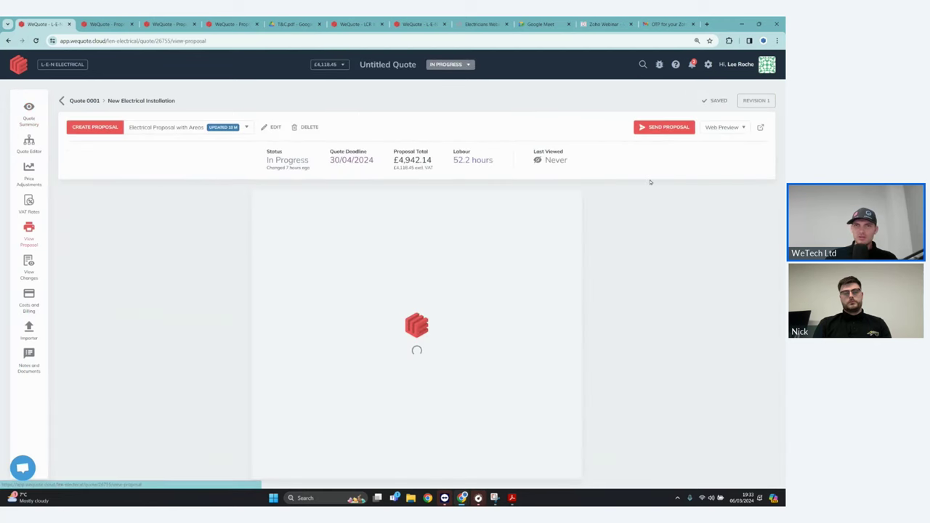
click(661, 128)
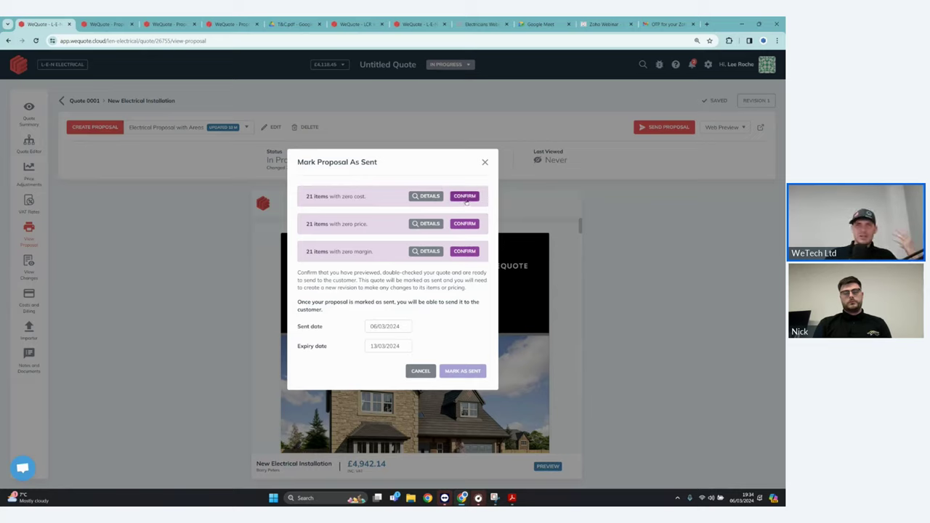
click(433, 196)
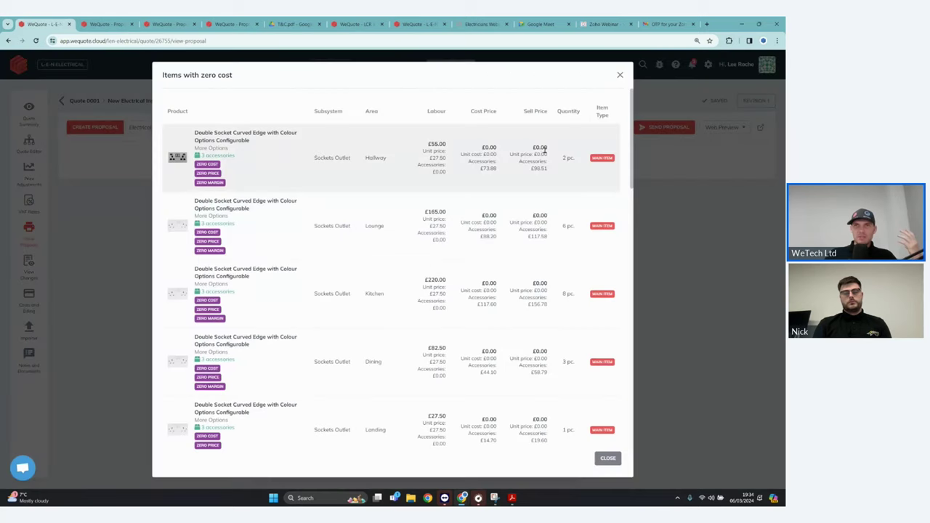
click(617, 76)
- Confirm the items with zero cost, zero price and zero margin, and mark the proposal as sent
click(464, 197)
click(464, 223)
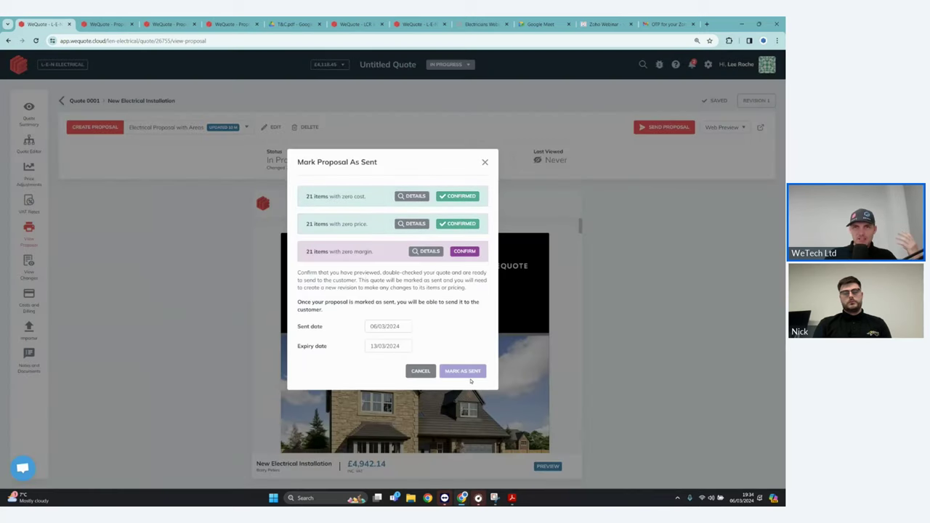
click(465, 251)
click(477, 371)
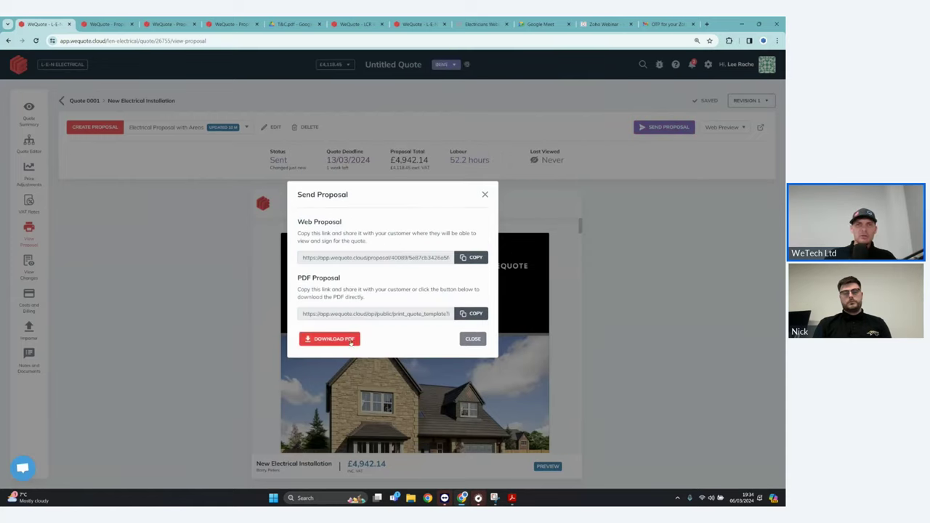
- Download the New Electrical Installation proposal as a PDF and copy its web proposal link
click(342, 340)
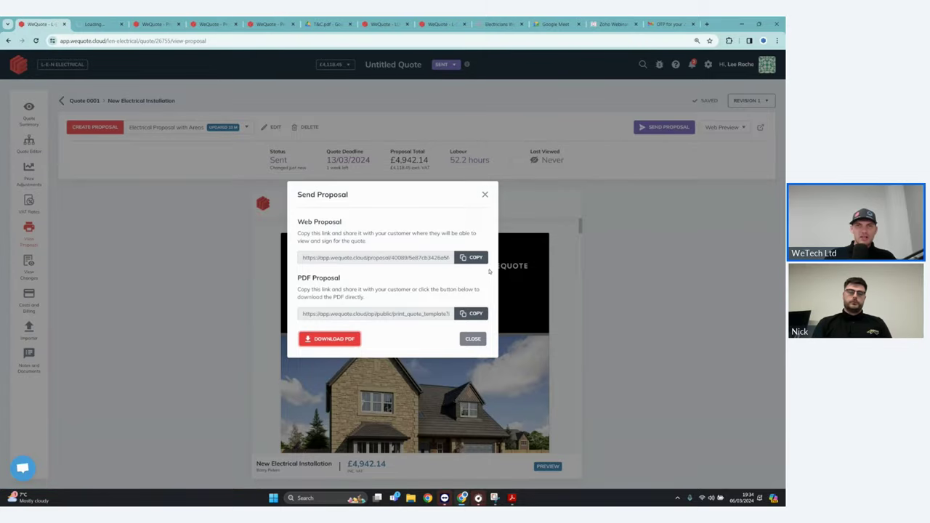
click(472, 258)
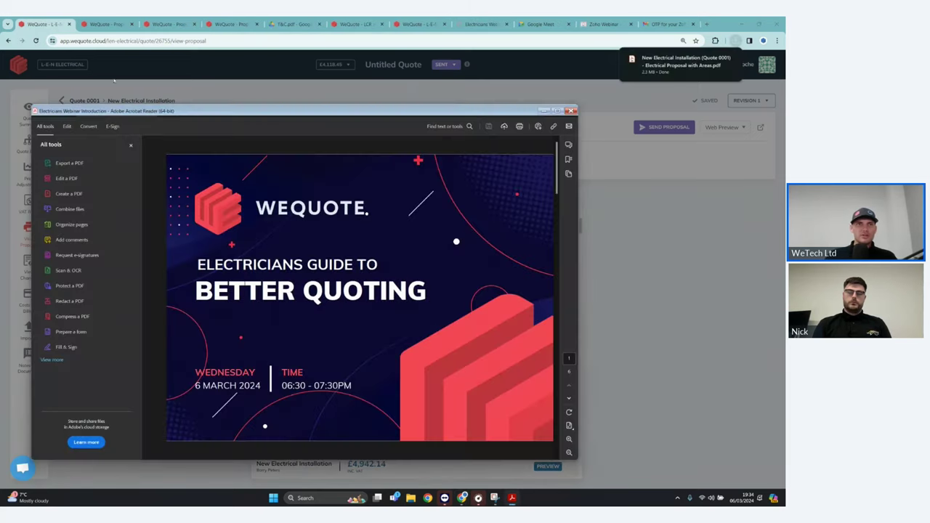
- Review the downloaded PDF in Adobe Acrobat Reader down to the Terms and Conditions, then minimise the reader
scroll(347, 248, down, 8)
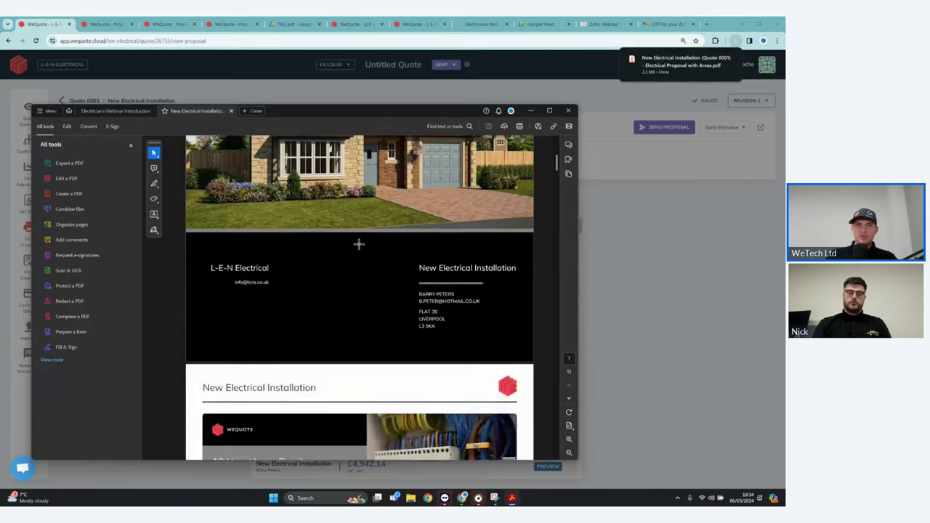
scroll(364, 251, down, 7)
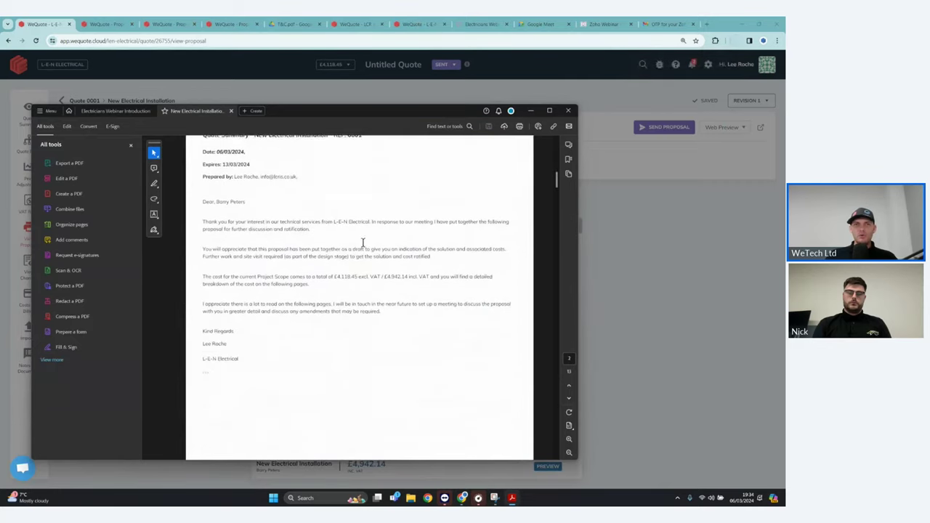
scroll(367, 254, up, 2)
scroll(365, 254, down, 5)
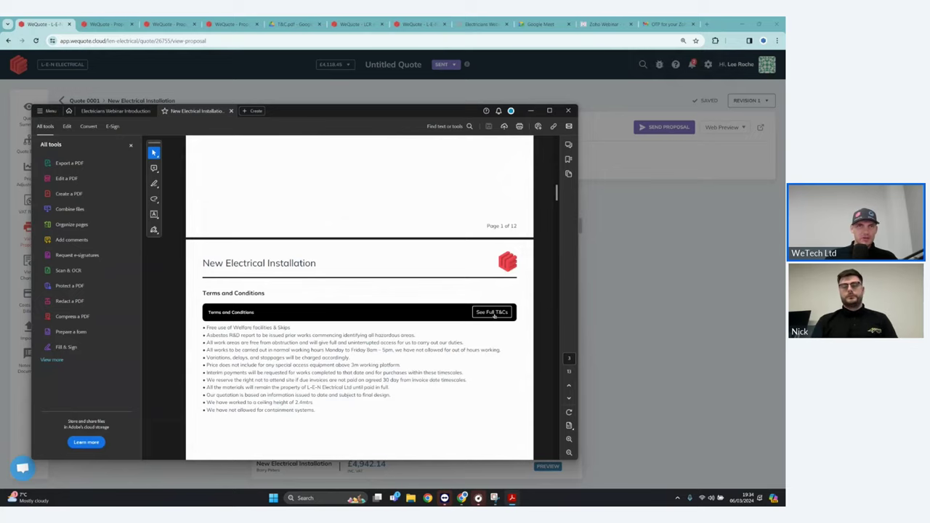
click(530, 110)
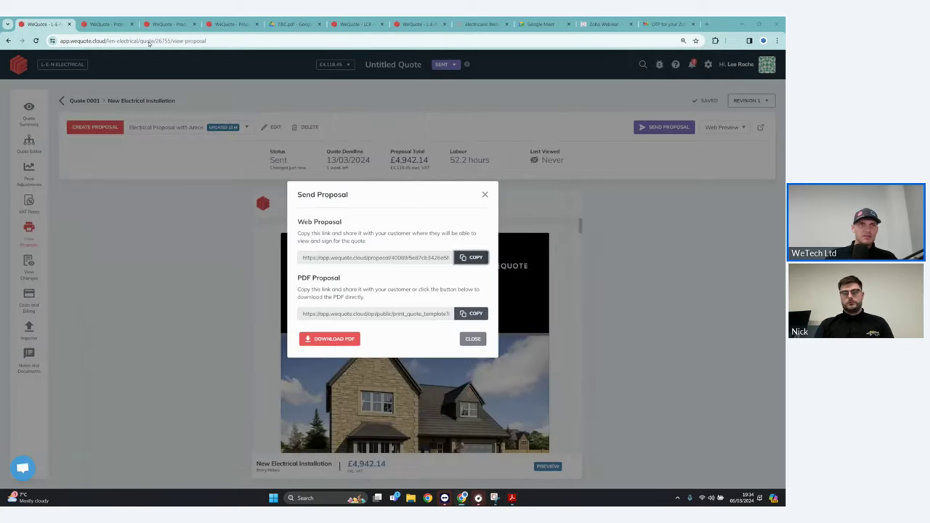
- Reopen the sending options of the New Electrical Installation quote and copy the web proposal link again
click(108, 24)
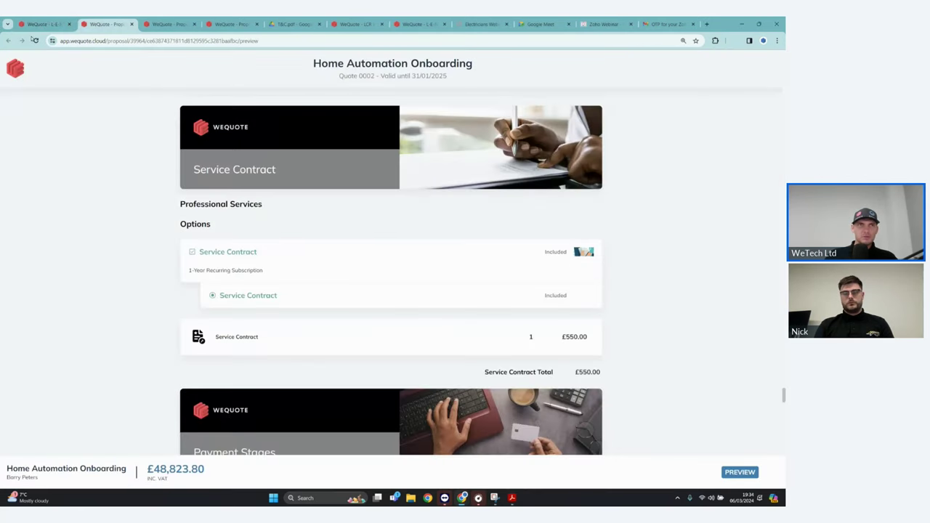
click(39, 25)
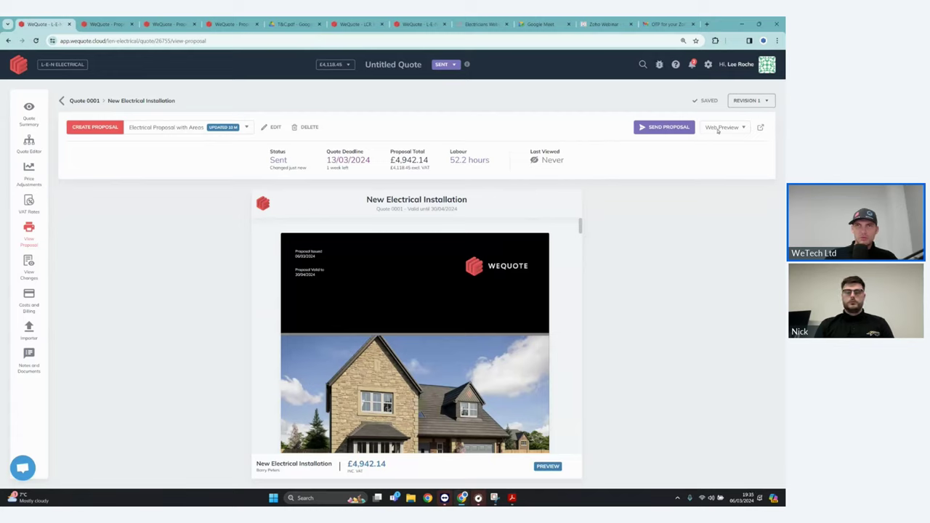
click(664, 127)
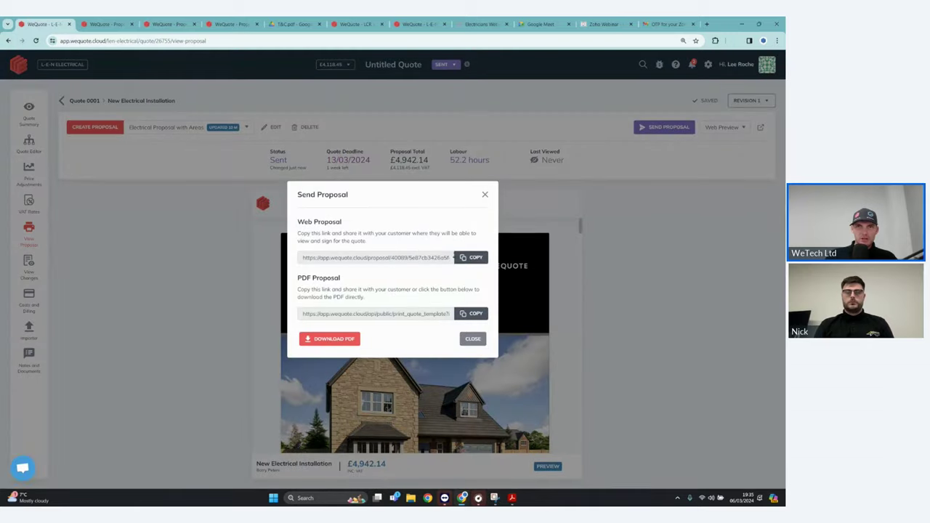
click(471, 257)
- Load the customer version of the New Electrical Installation proposal by removing "/preview" from its preview address, and review it down to the Project Summary
click(226, 24)
click(213, 42)
key(End)
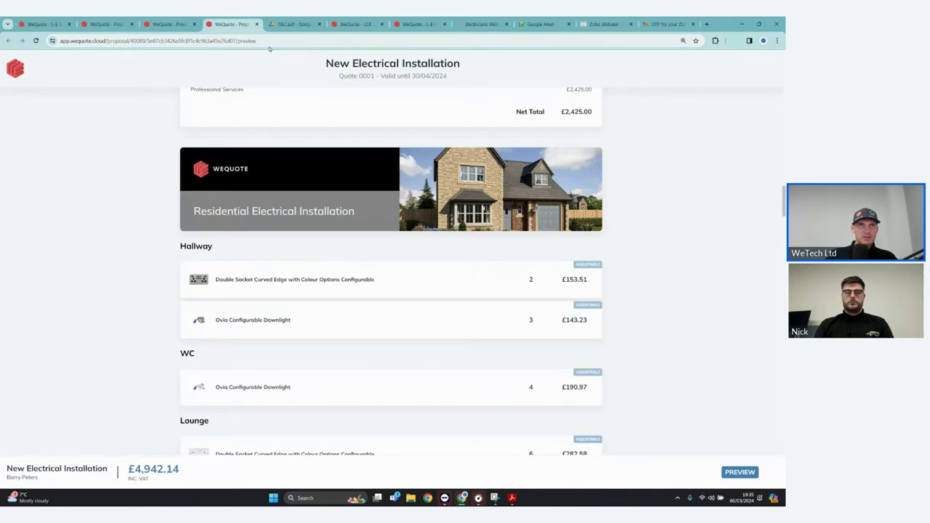
key(BackSpace)
key(BackSpace)
key(BackSpace)
key(BackSpace)
key(BackSpace)
key(BackSpace)
key(BackSpace)
key(BackSpace)
key(Return)
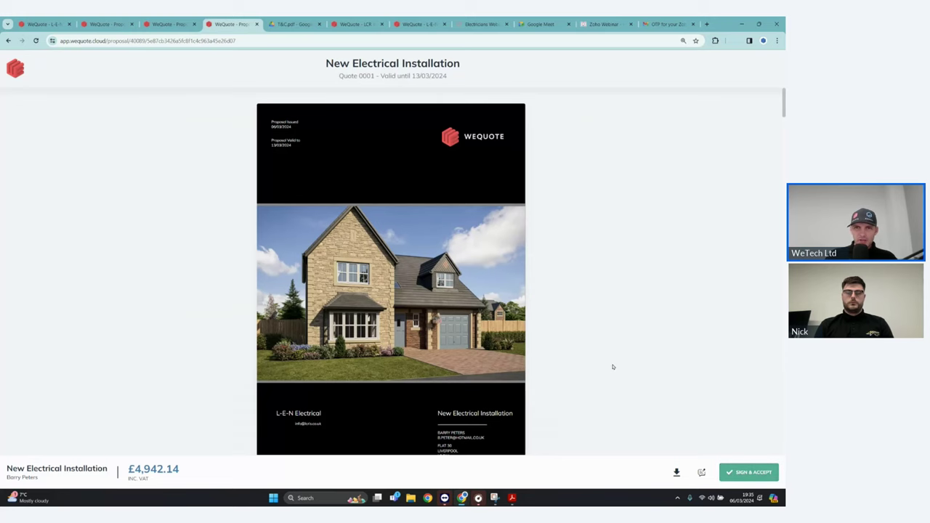
scroll(613, 367, down, 15)
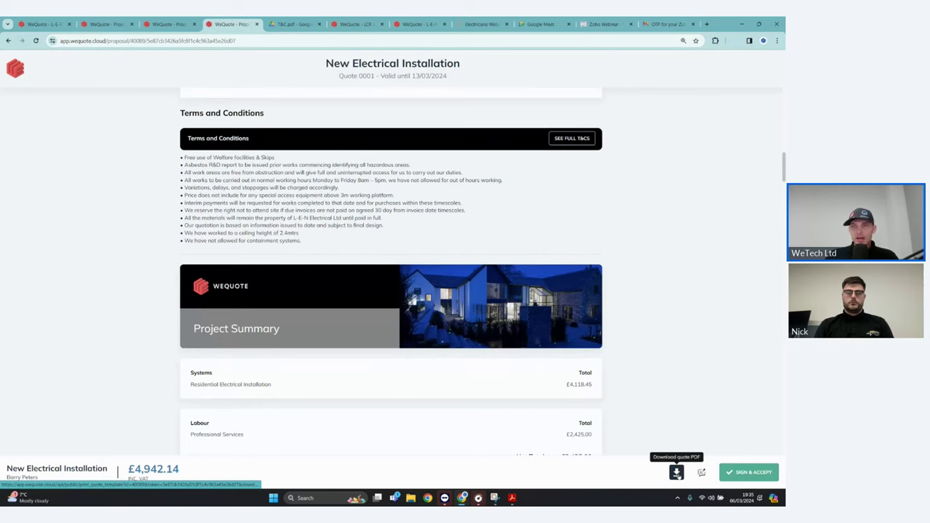
- Sign and accept the quote with a freehand signature and the signer's name
click(749, 473)
drag(312, 242, 458, 308)
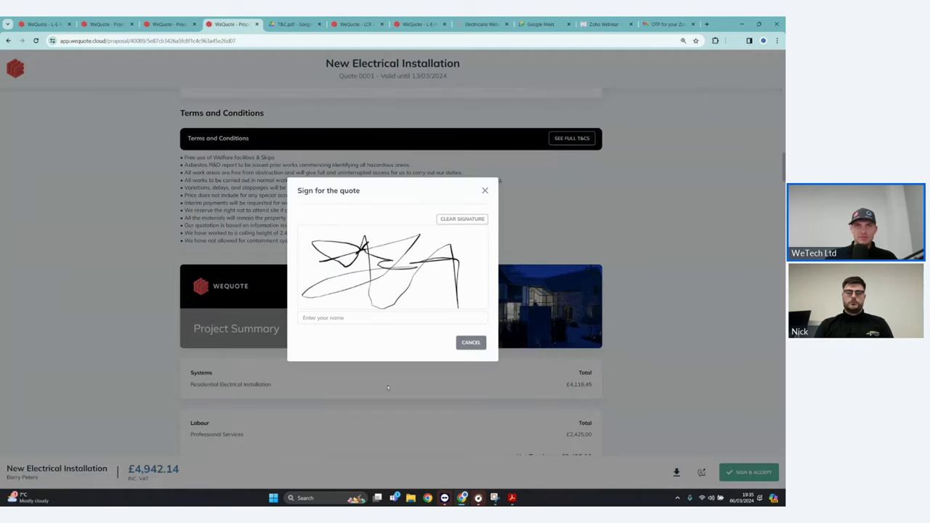
click(364, 318)
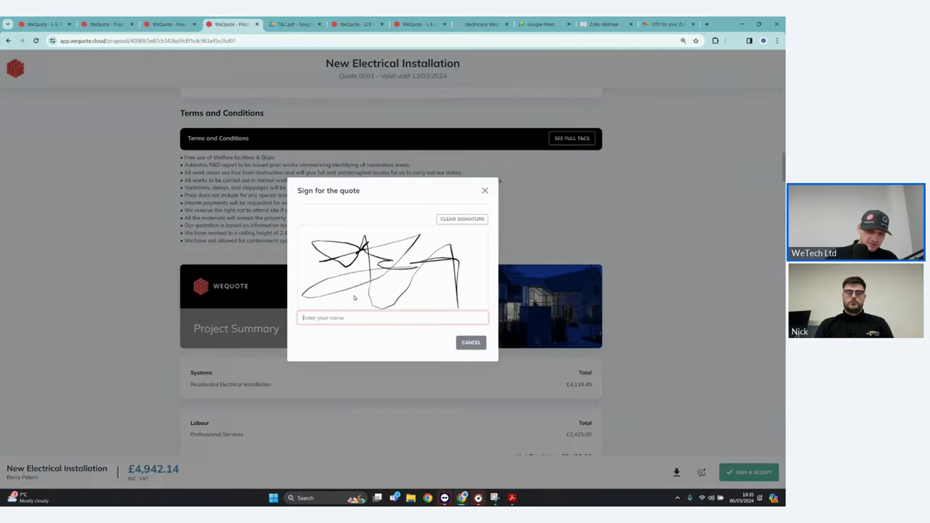
text(bob)
click(474, 344)
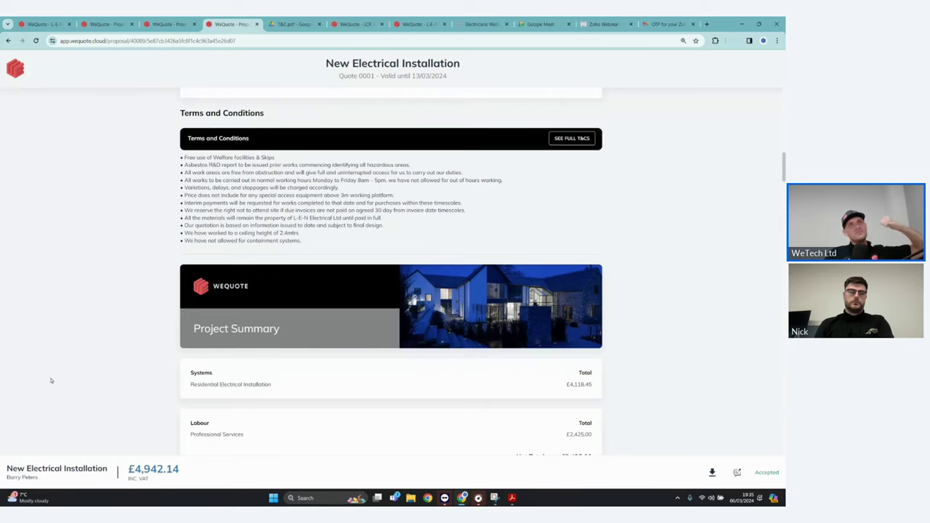
- Create a project described as New House with an assignee for the accepted quote, and assign the quote to it
click(53, 24)
click(486, 193)
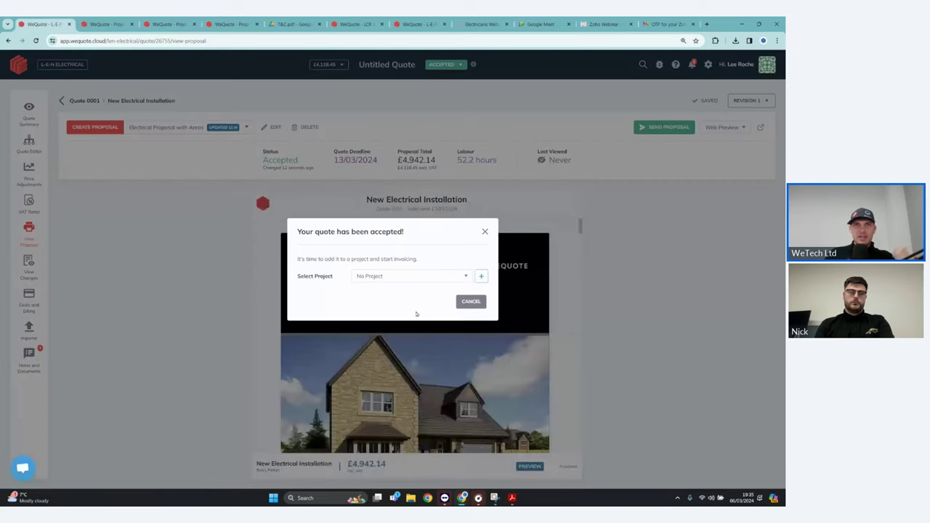
click(467, 276)
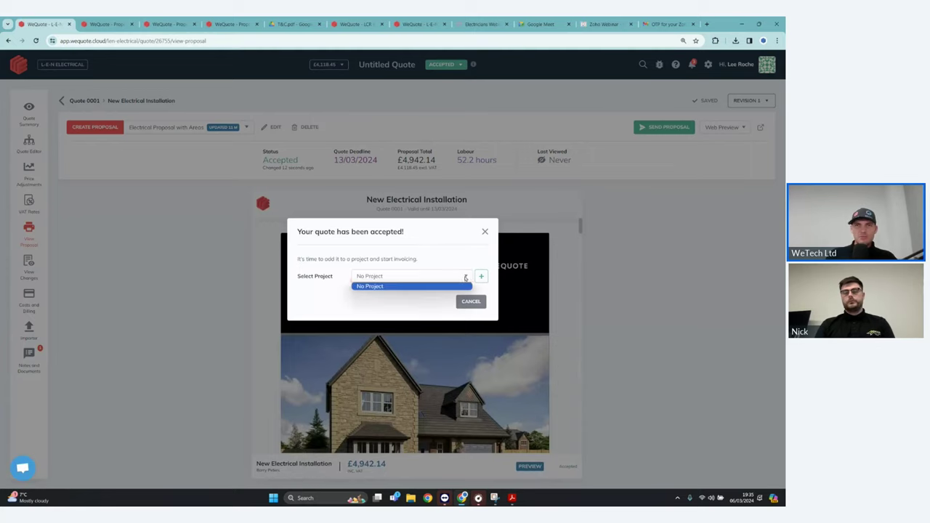
click(481, 276)
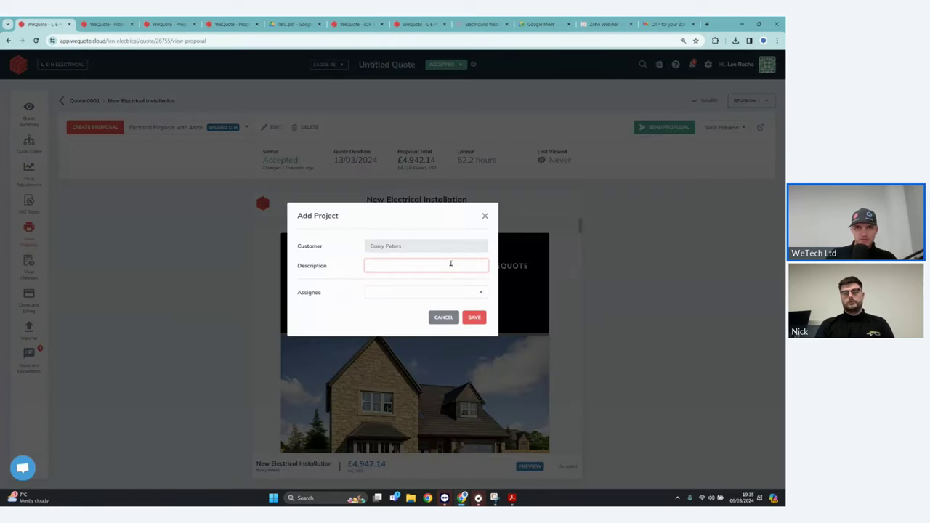
text(Ne)
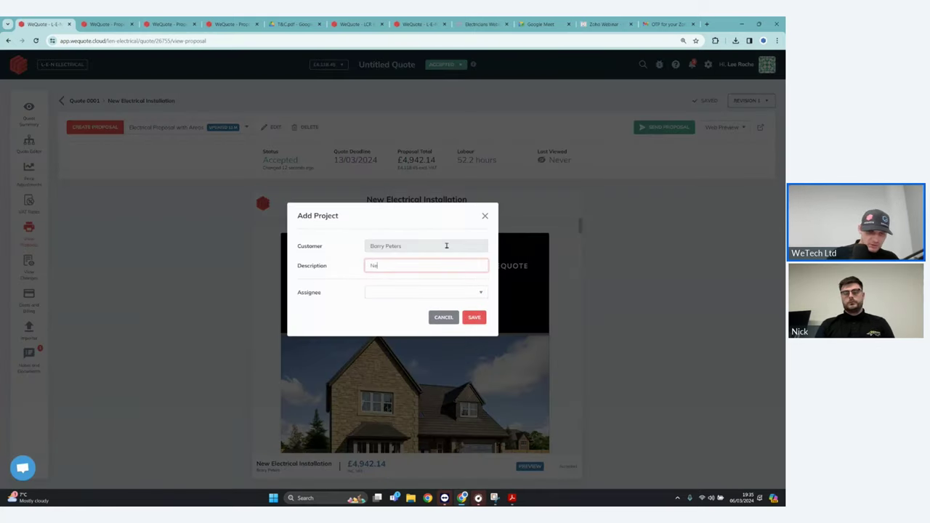
text(w House)
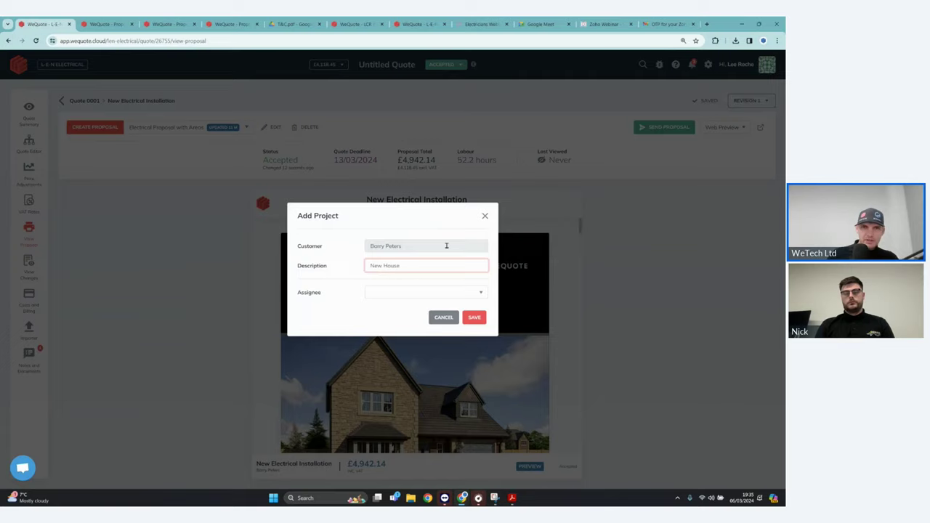
click(485, 292)
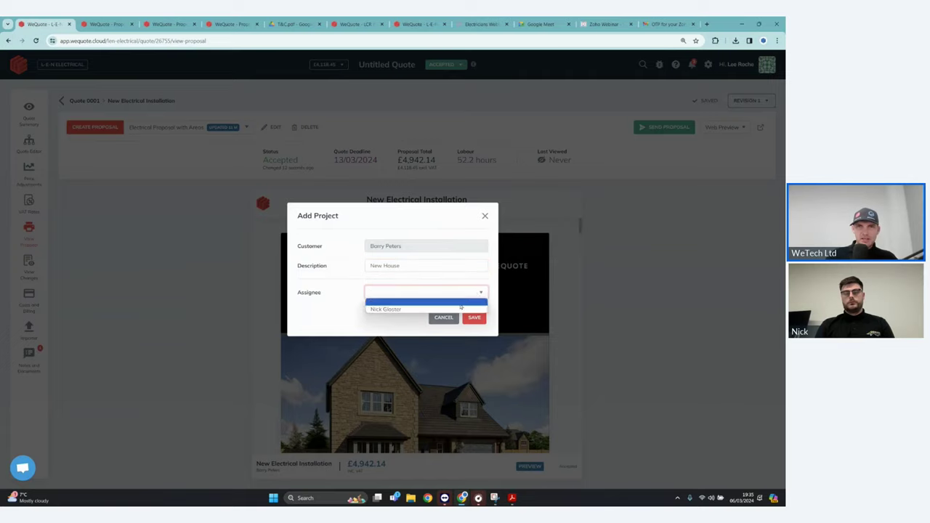
click(396, 305)
click(476, 317)
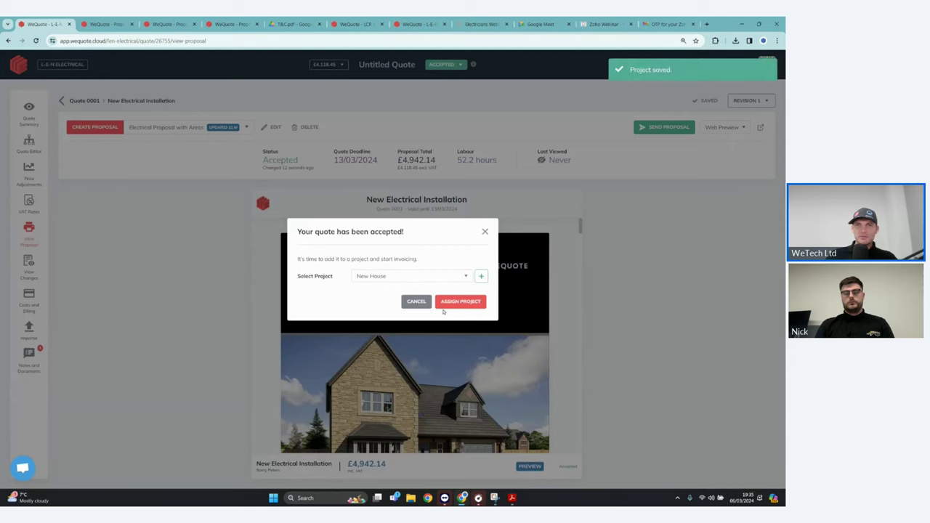
click(459, 301)
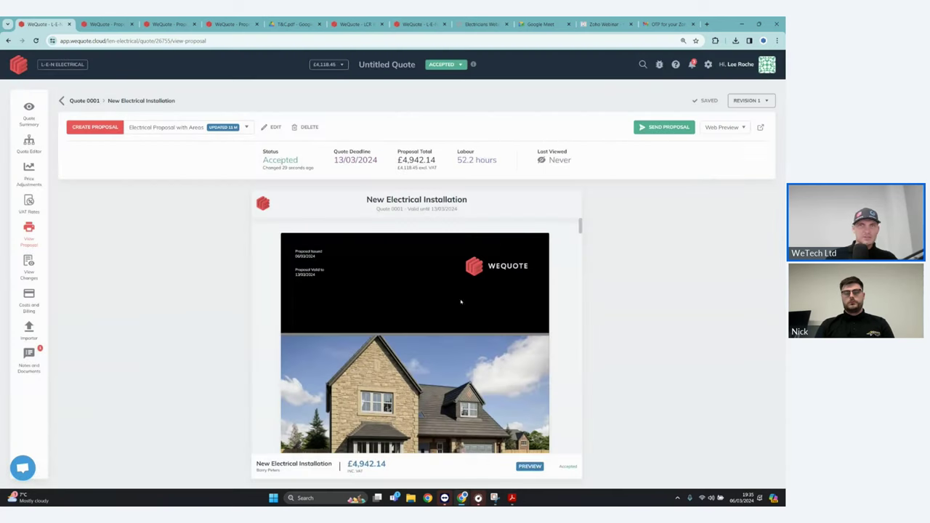
- Check the project assignment in the quote summary and open the New House project from the project list
click(29, 112)
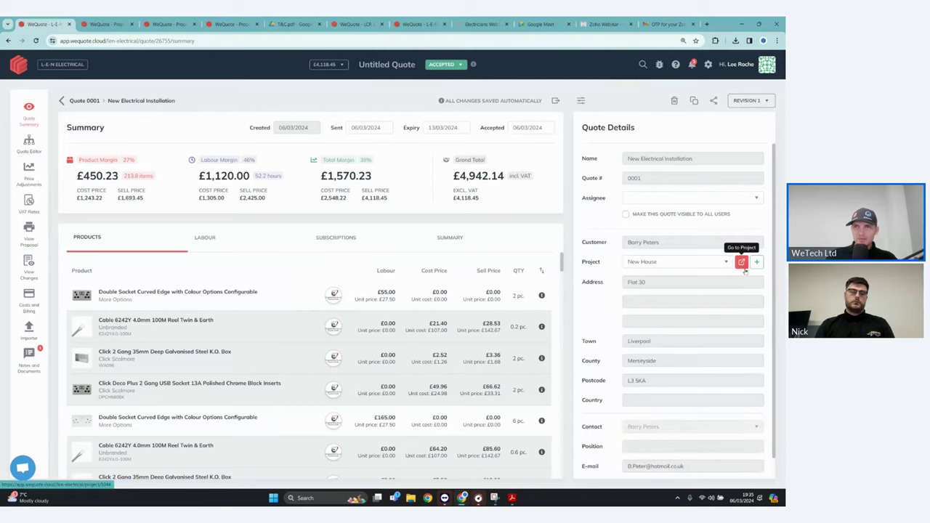
click(61, 101)
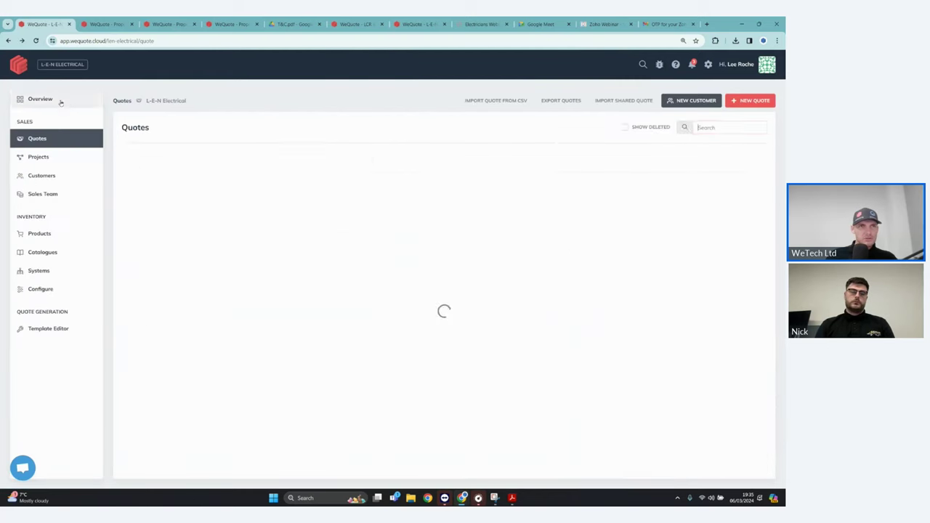
click(61, 159)
click(192, 214)
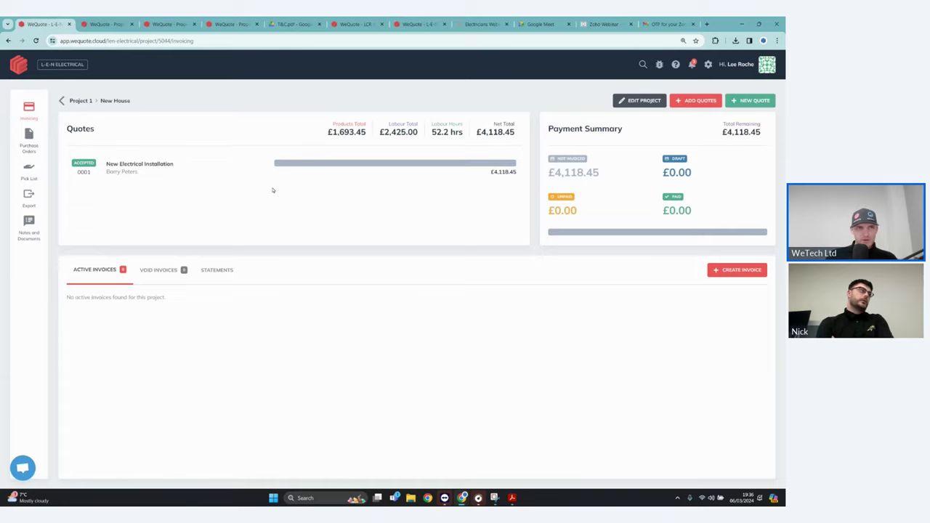
- Start an invoice from the New Electrical Installation quote and view its options for invoicing by lines and by areas
click(732, 270)
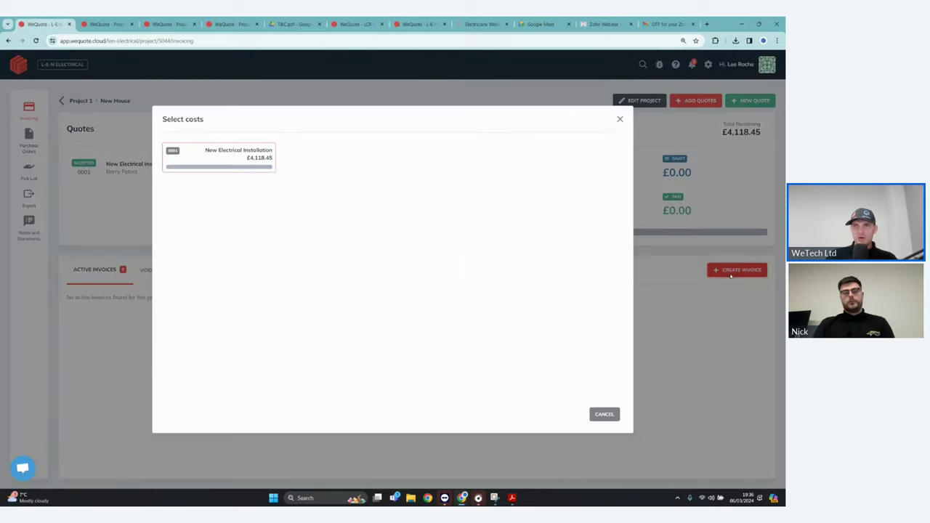
click(244, 156)
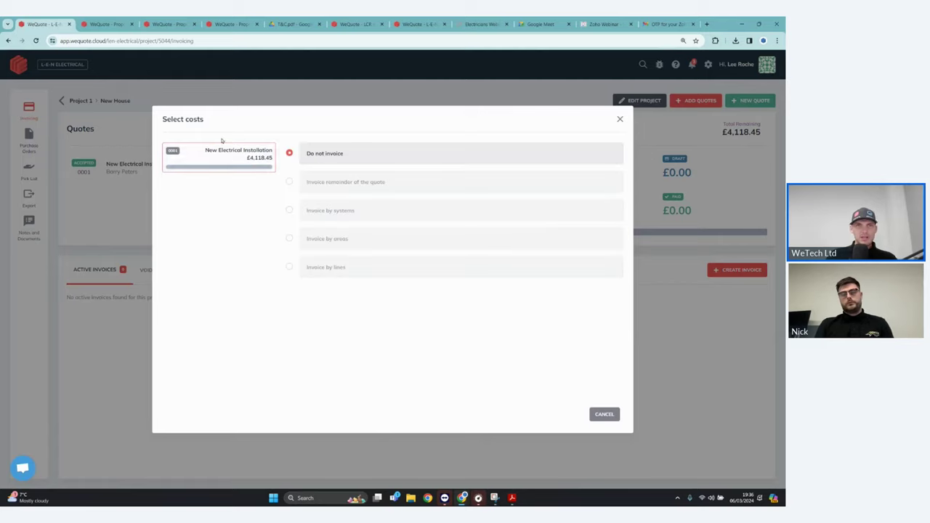
click(289, 268)
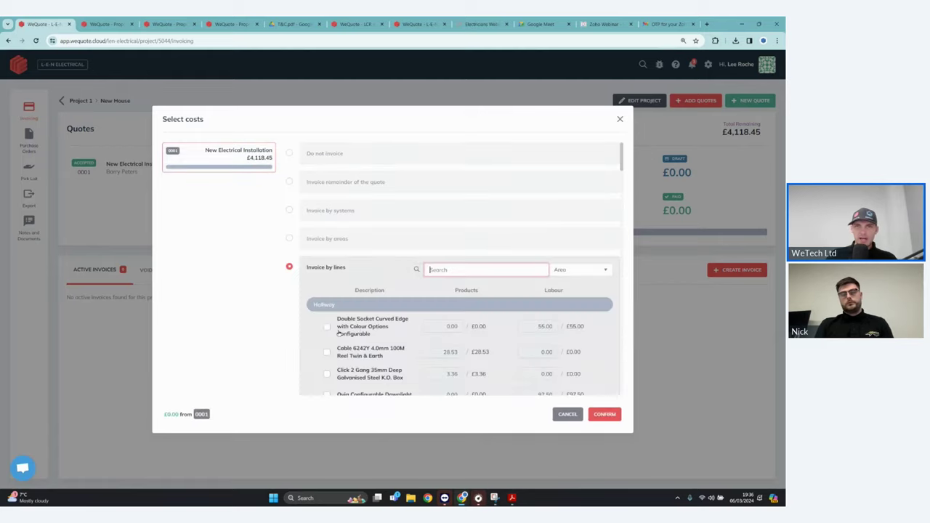
click(290, 238)
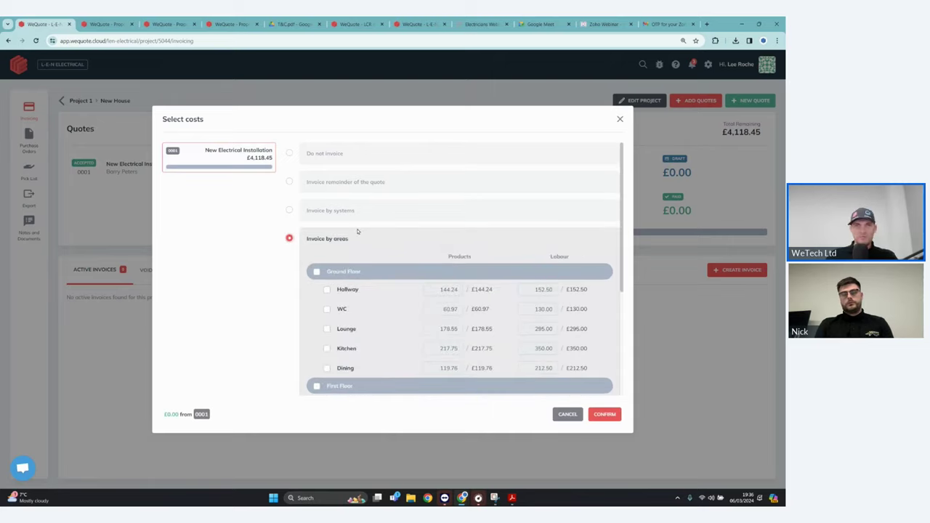
- Try invoicing by systems with all of Residential Electrical Installation selected, zeroing the first three labour amounts and clearing the Earthing labour
click(289, 210)
click(317, 244)
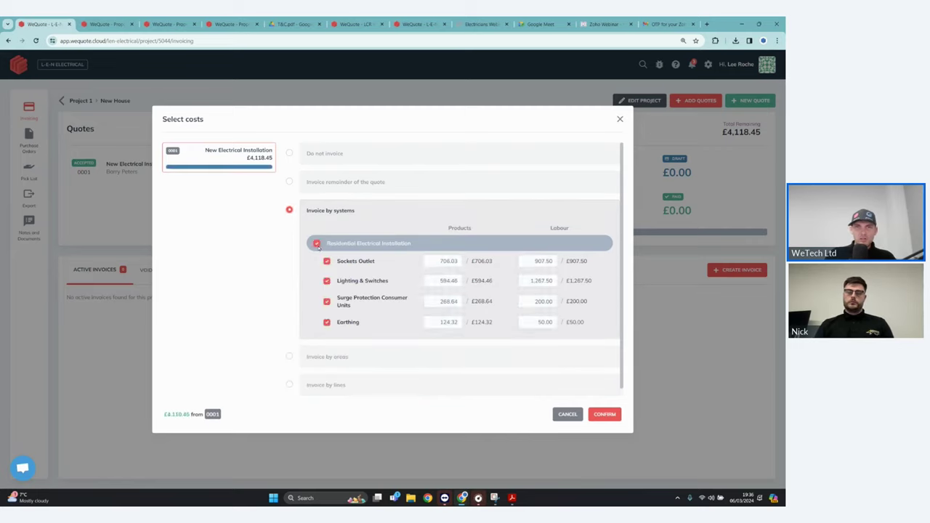
click(538, 262)
text(0)
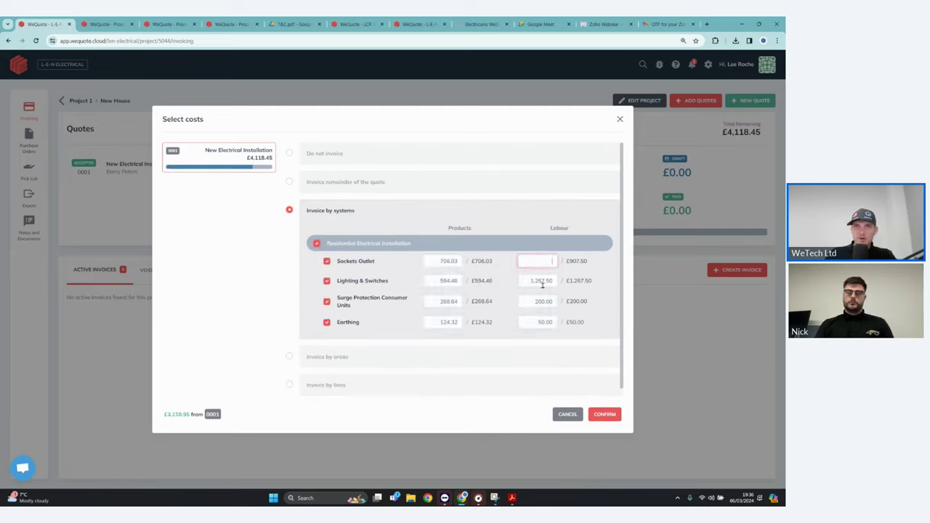
click(542, 283)
text(0)
click(539, 302)
text(0)
click(532, 322)
key(BackSpace)
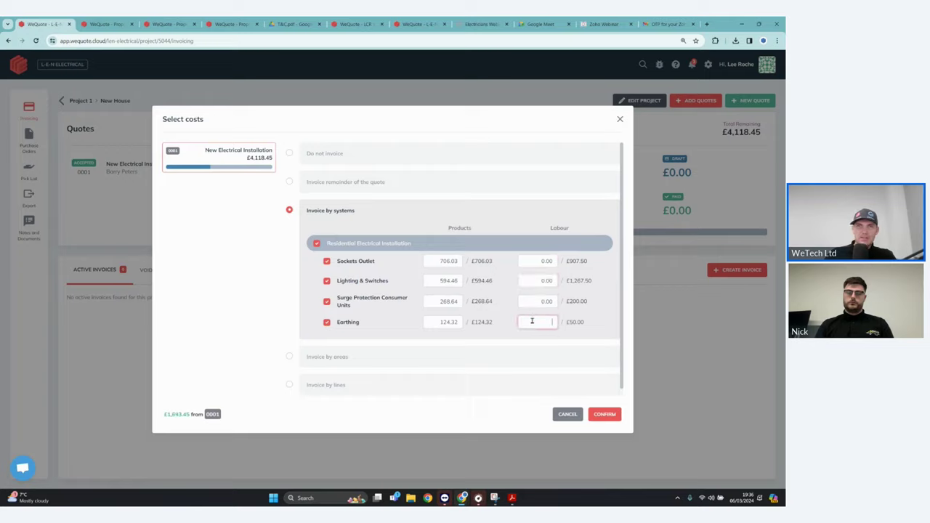
- Invoice the remainder of the quote at 50% of products and 50% of labour, and confirm the costs
click(290, 183)
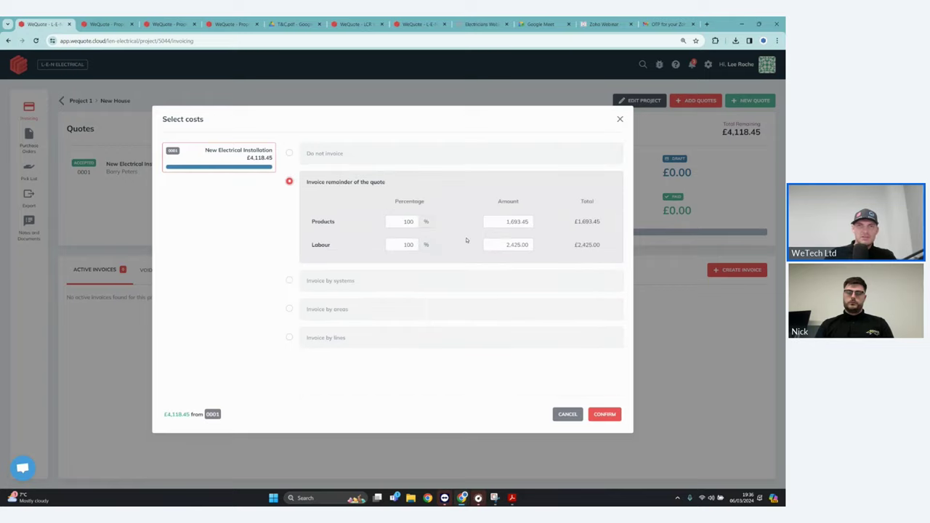
double_click(400, 224)
key(BackSpace)
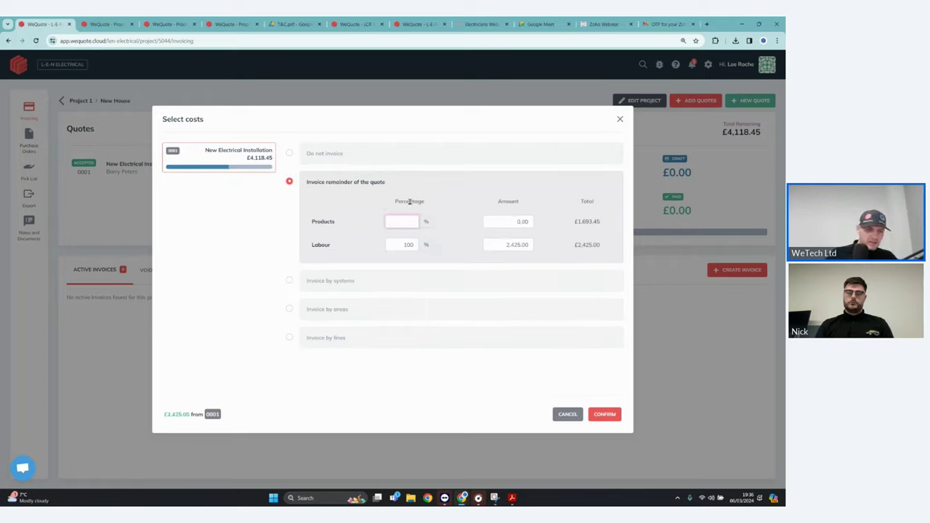
text(50)
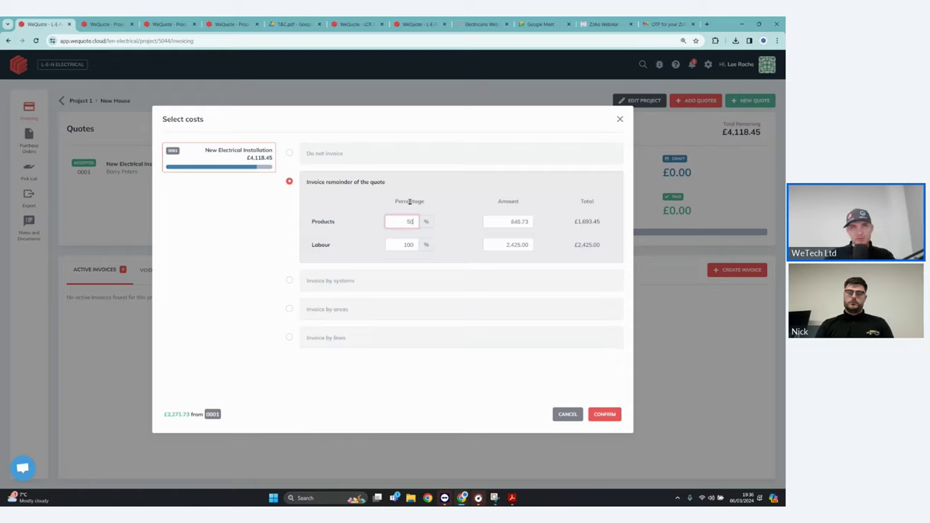
double_click(418, 245)
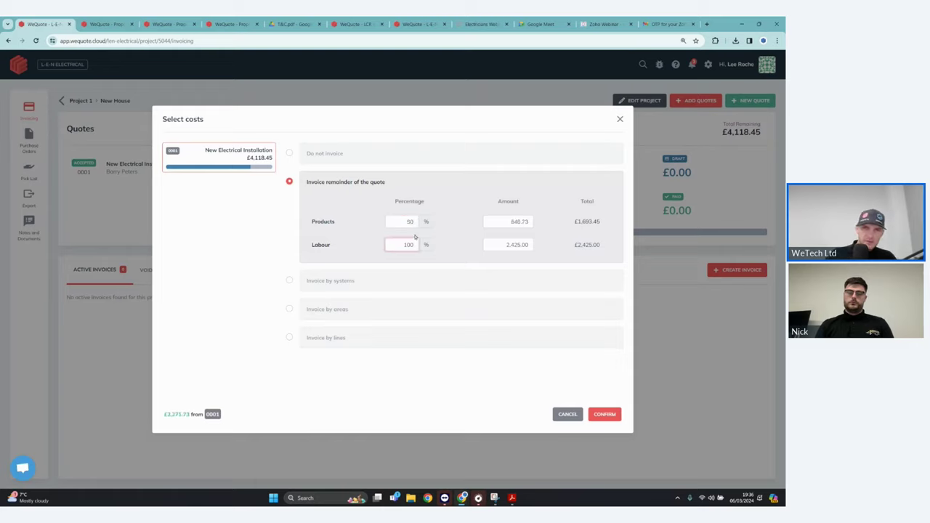
key(BackSpace)
text(50)
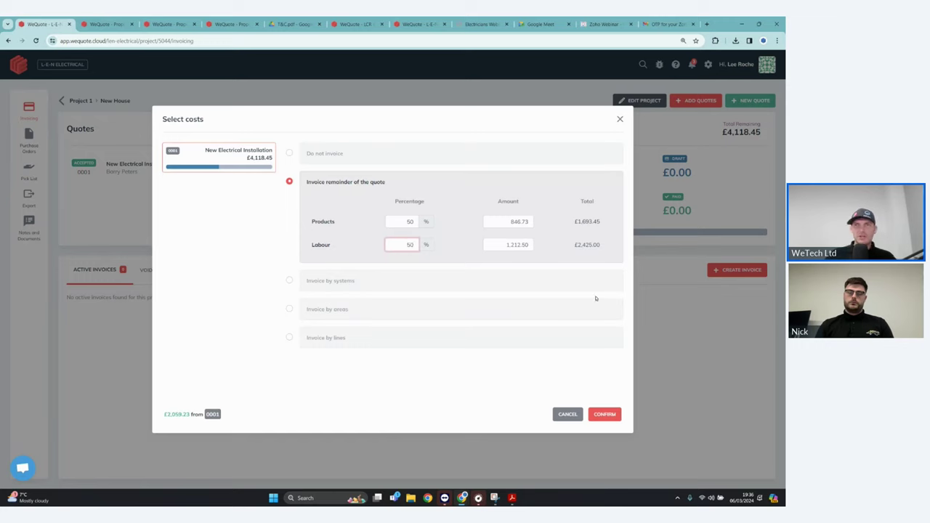
click(612, 414)
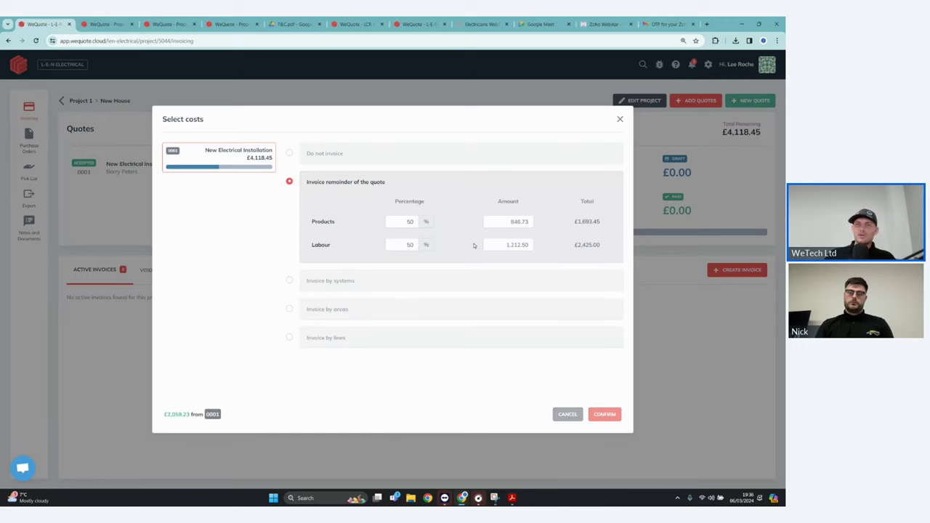
- Itemise the products on the draft invoice and merge the labour into the product lines
scroll(426, 283, down, 1)
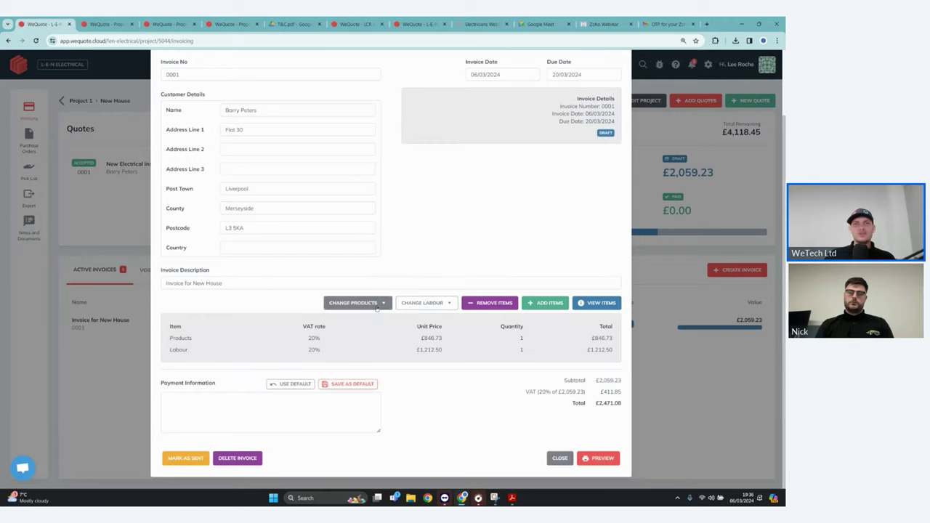
click(376, 305)
click(368, 332)
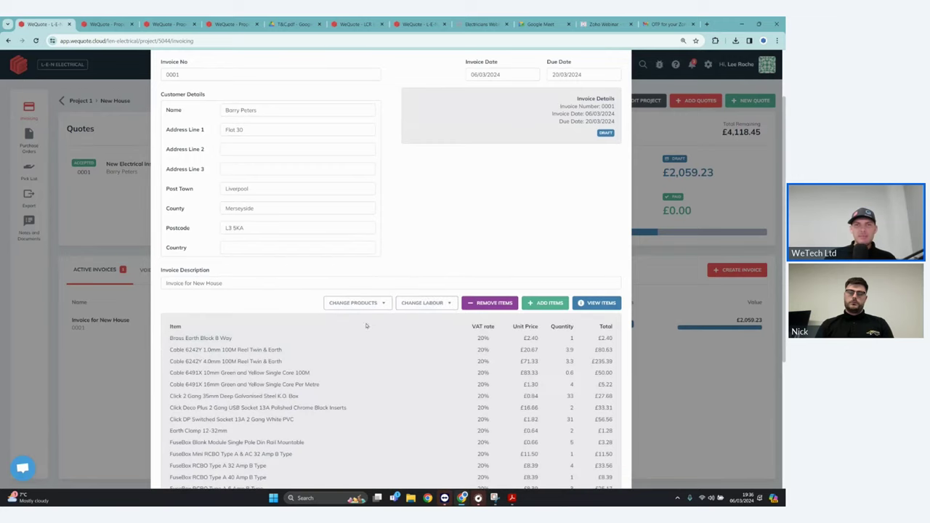
click(425, 303)
click(429, 327)
scroll(368, 197, down, 2)
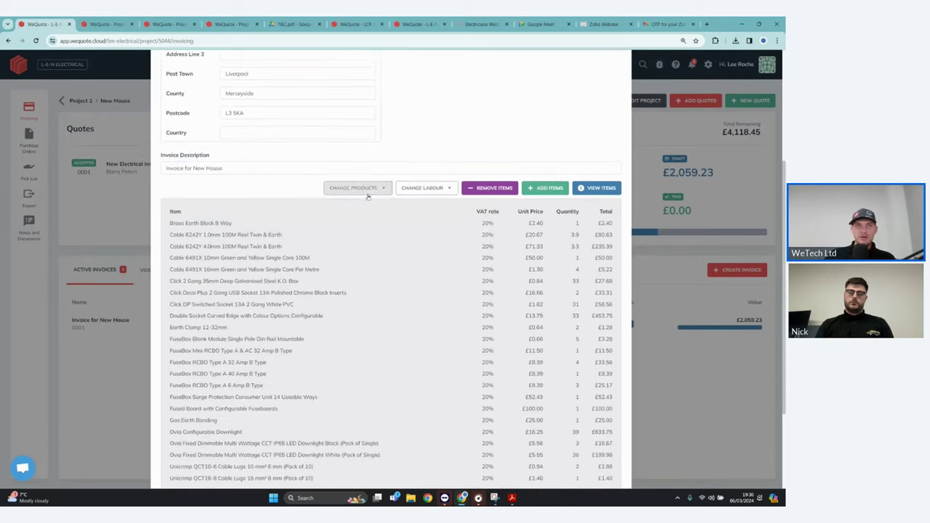
scroll(368, 196, down, 1)
- Regroup the invoice's product lines by System, by Subsystem and finally by Quote
click(356, 150)
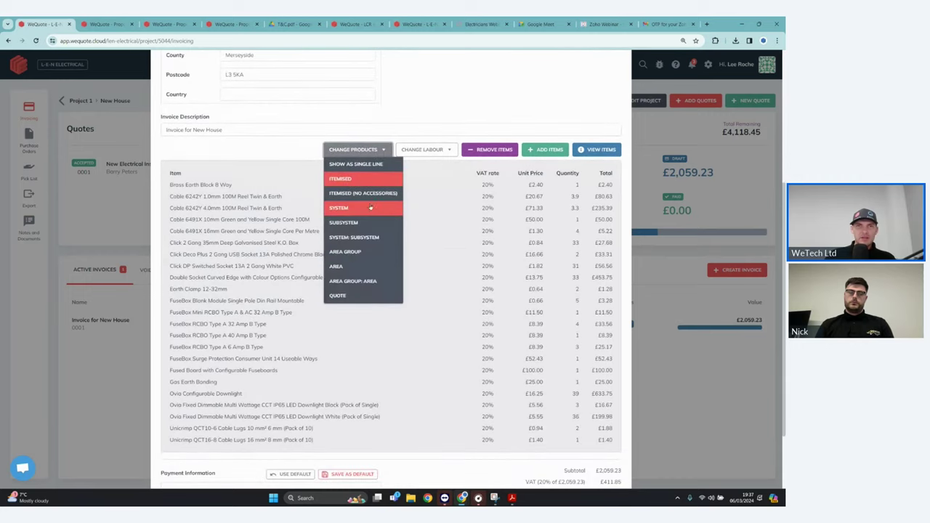
click(369, 211)
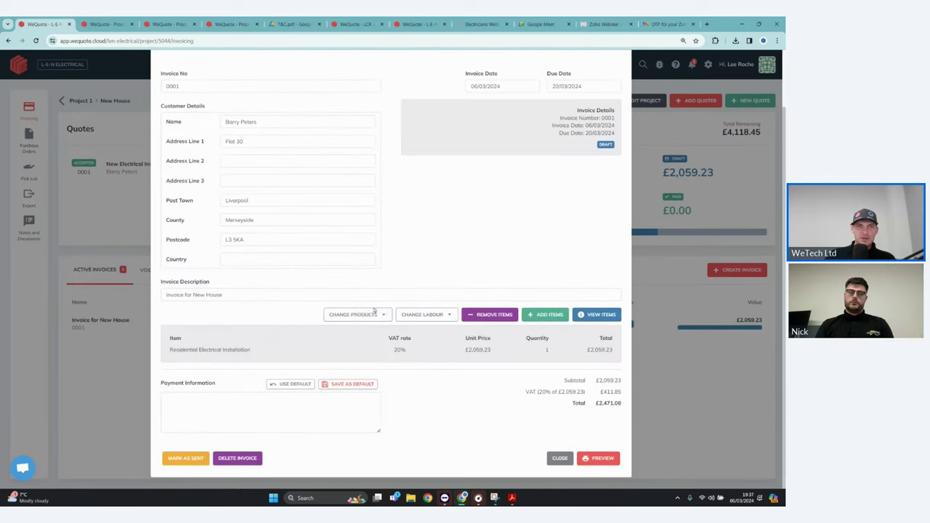
click(353, 314)
click(353, 389)
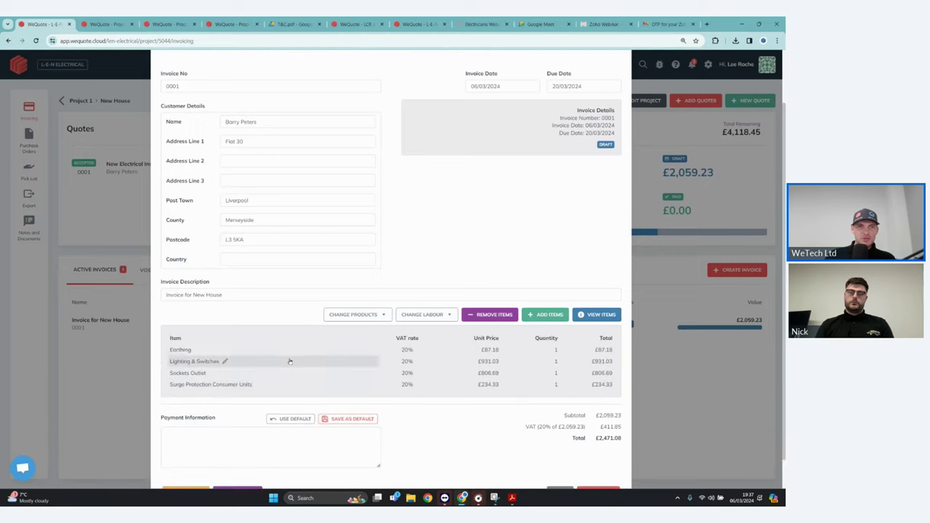
click(354, 314)
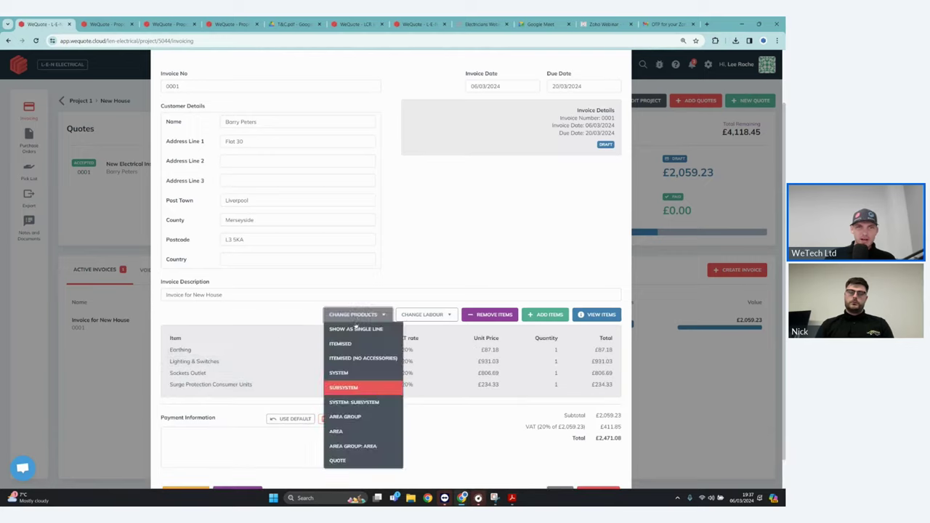
click(348, 462)
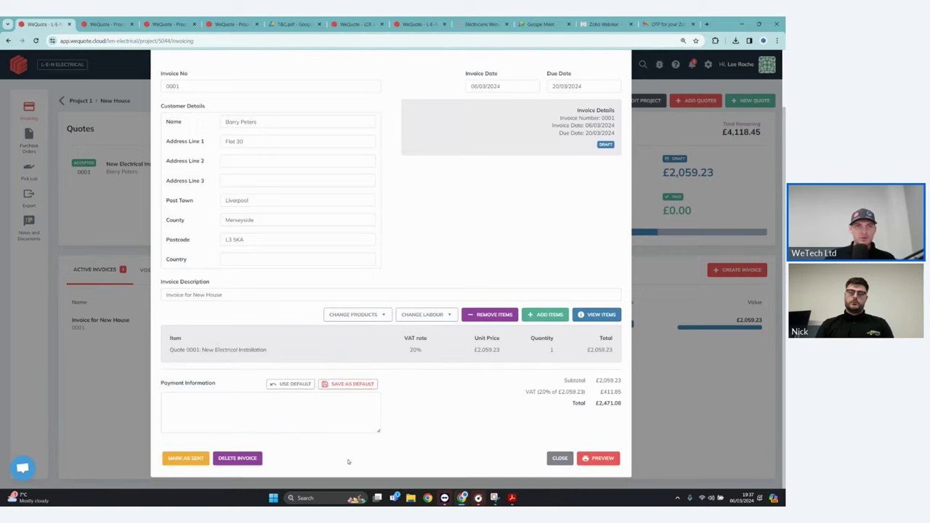
- Append "50%" to the description of the New Electrical Installation invoice line and preview the invoice
click(272, 350)
text(50)
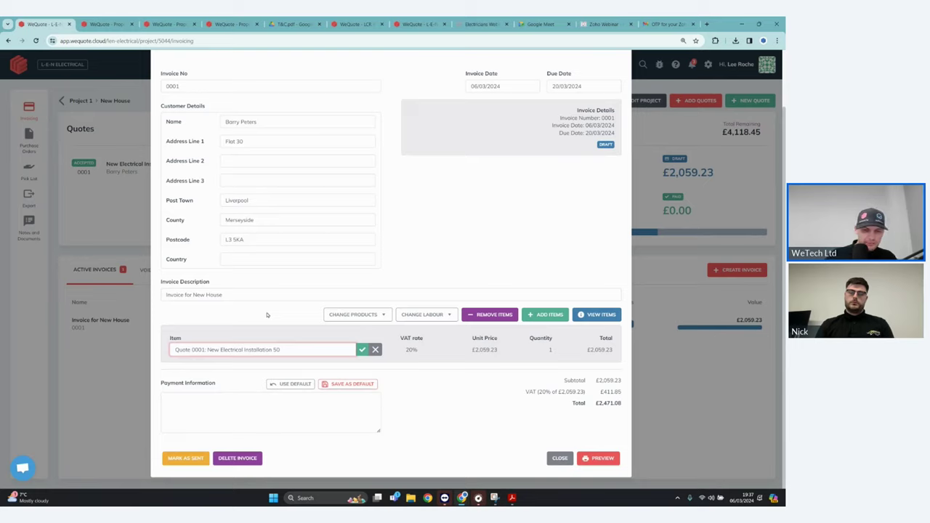
text(%)
click(363, 350)
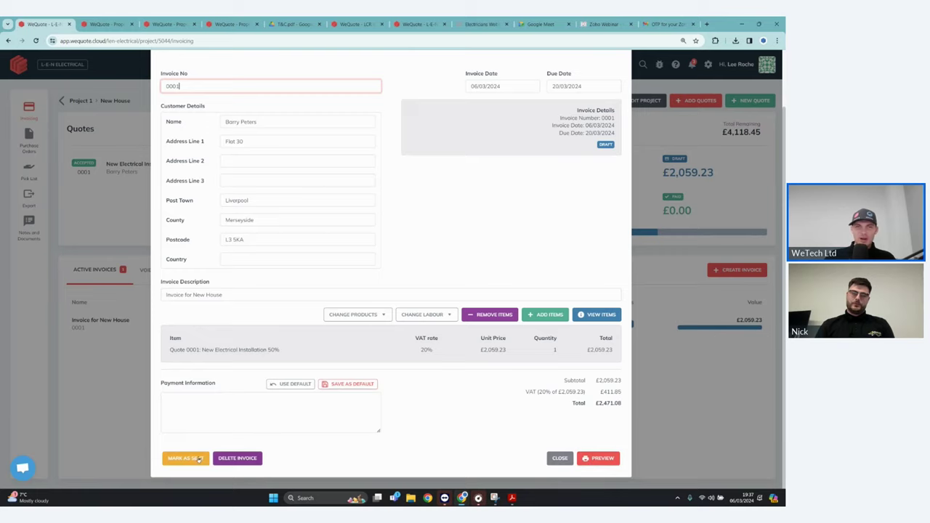
click(589, 459)
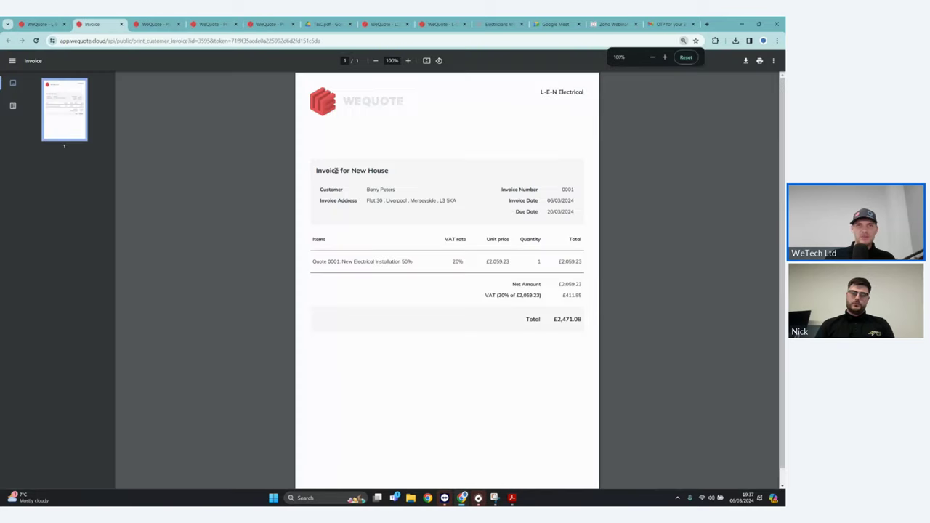
- Mark the New House draft invoice as sent and close its details
click(42, 24)
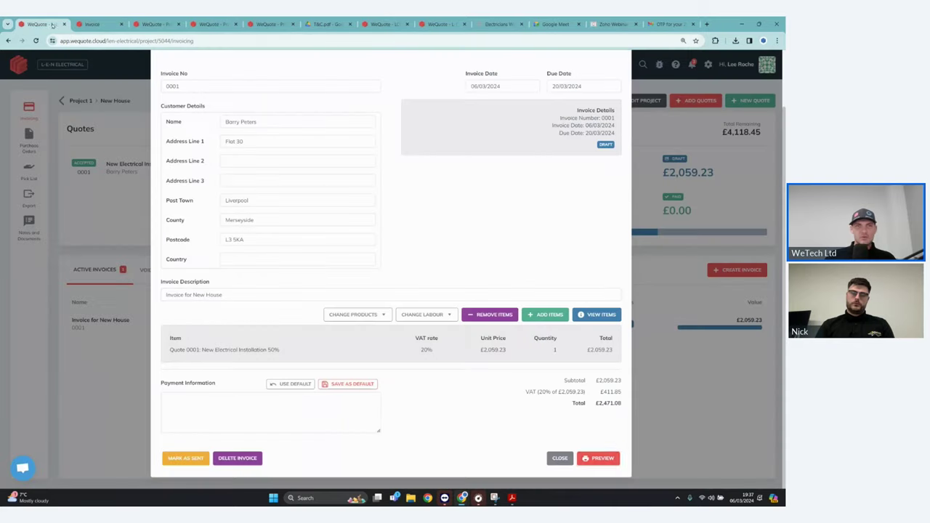
click(185, 458)
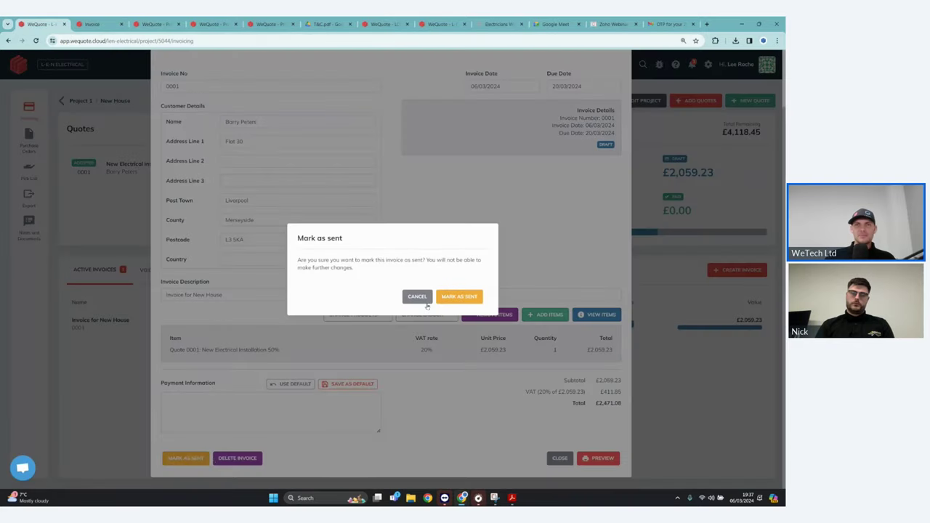
click(457, 297)
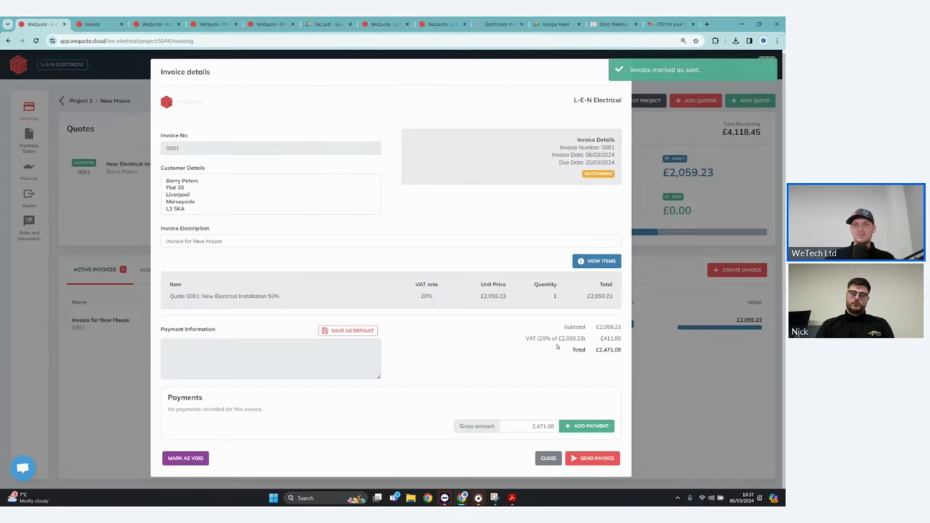
click(548, 458)
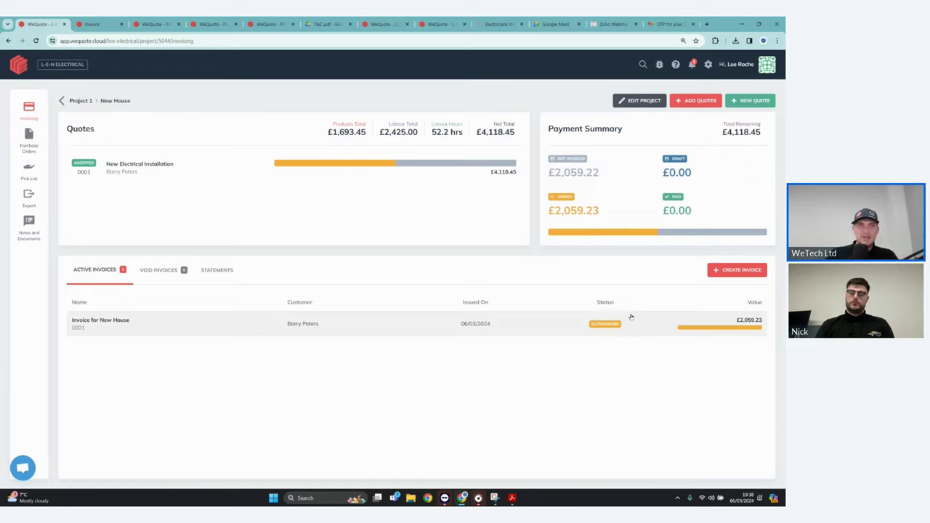
- Create a purchase order from the New Electrical Installation quote with all of its Sockets Outlet items
click(31, 145)
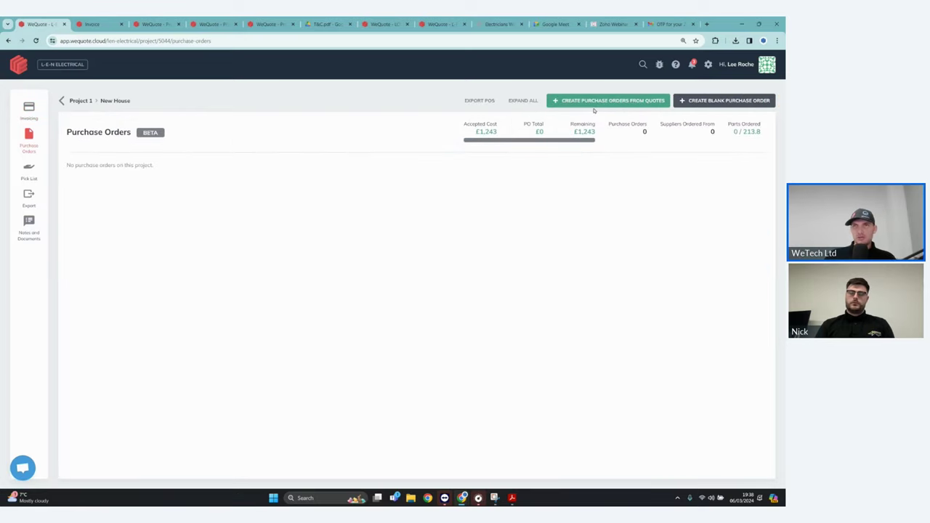
click(595, 105)
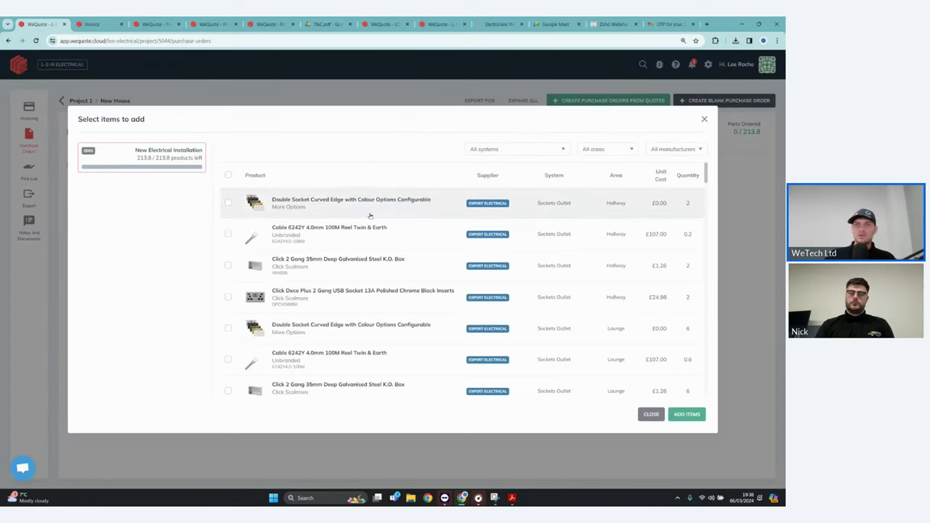
click(611, 151)
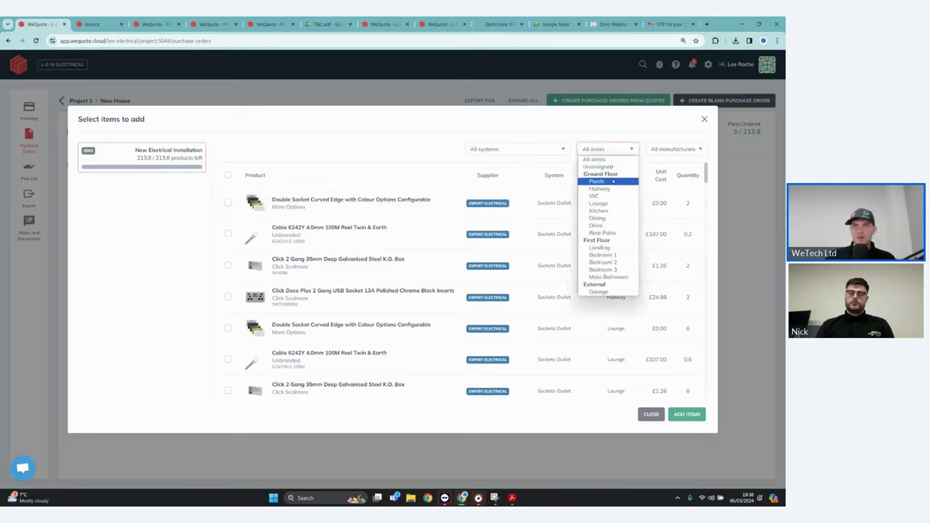
click(558, 150)
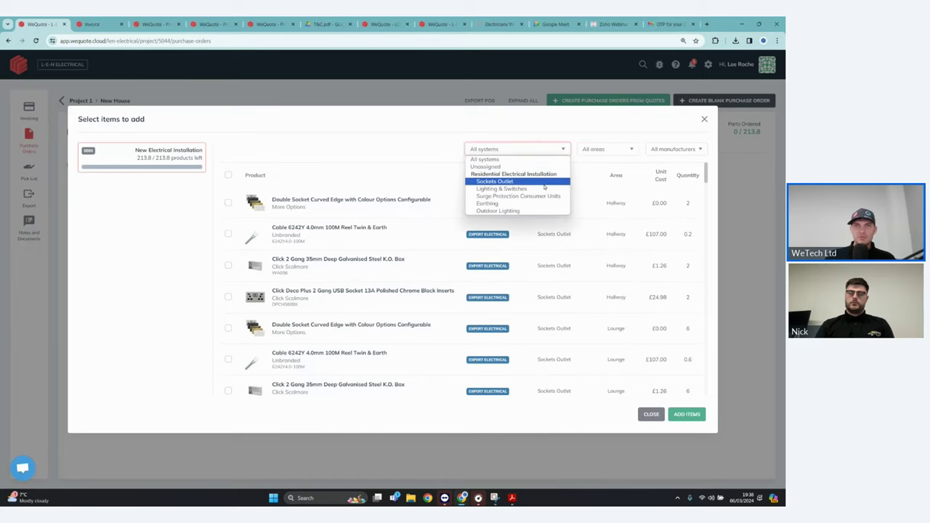
click(554, 181)
click(228, 173)
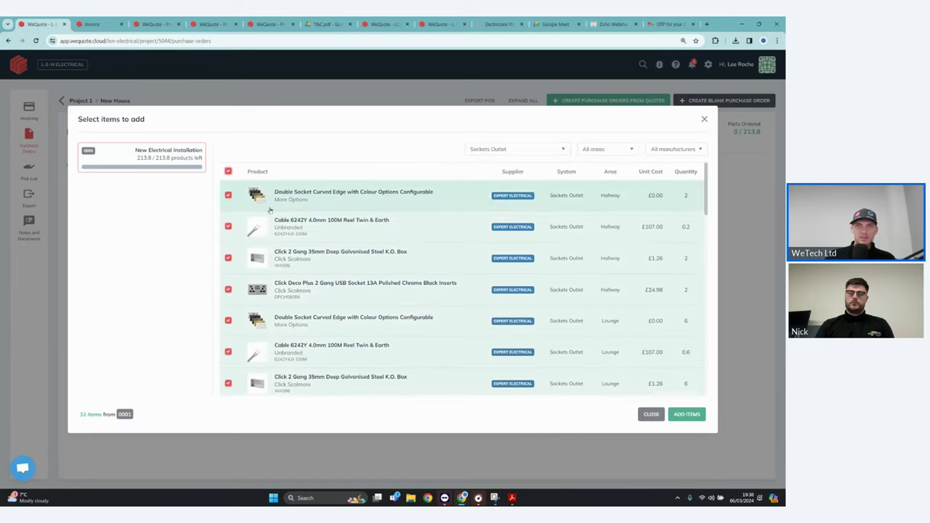
click(687, 414)
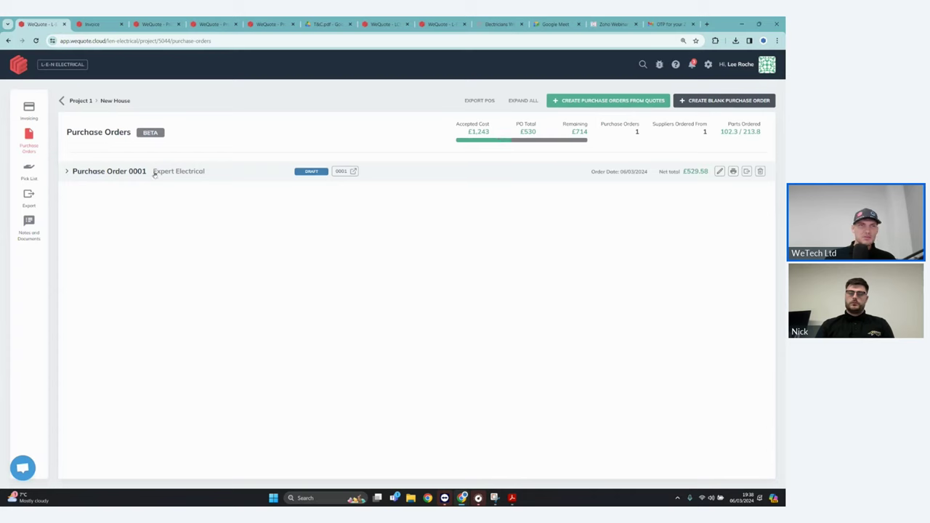
- Review the Expert Electrical purchase order's items, its manual PDF sending option and its editable details, leaving it unsent and unedited
click(155, 173)
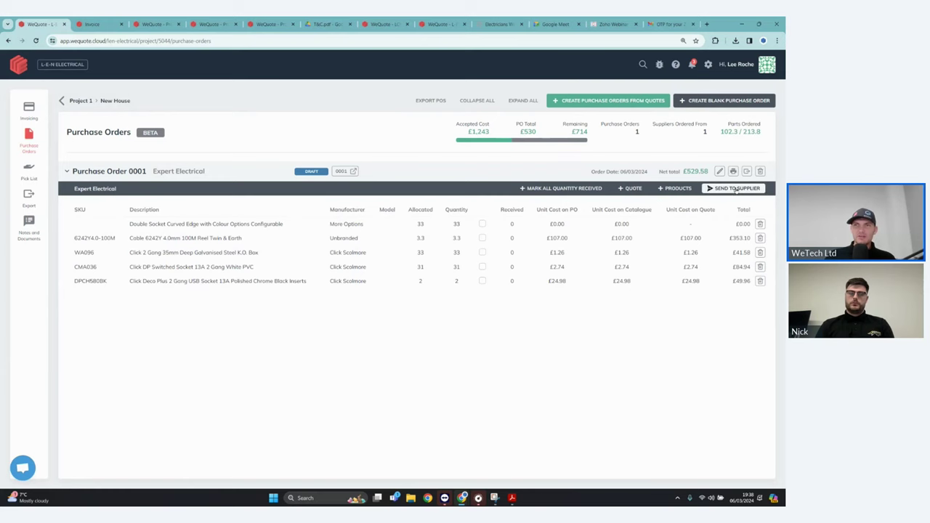
click(735, 188)
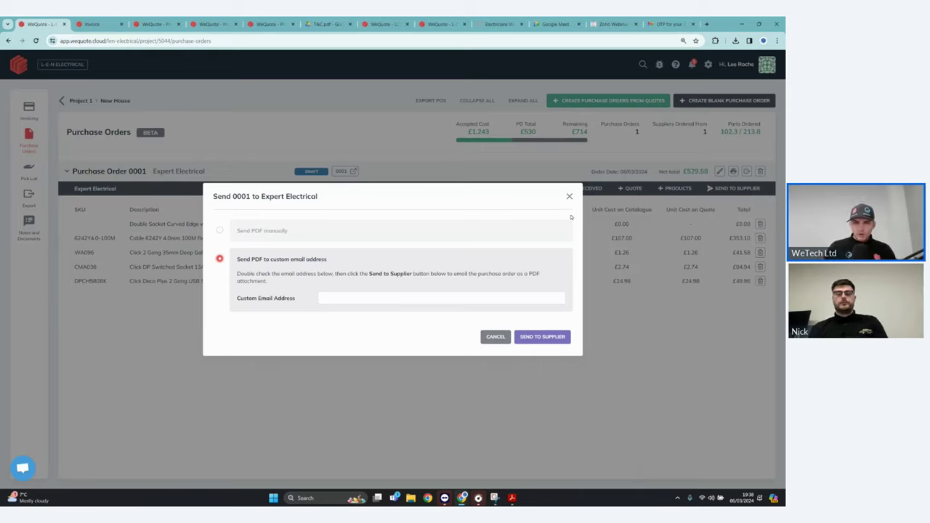
click(225, 232)
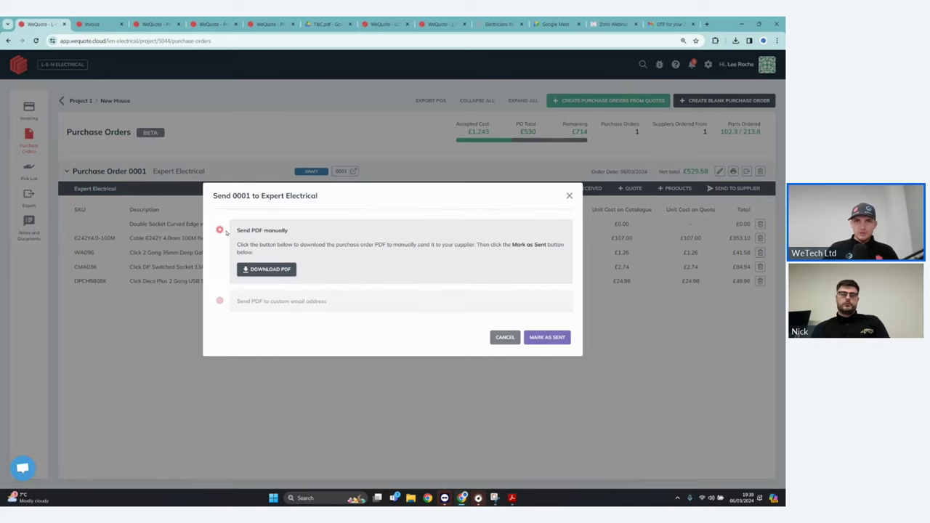
click(505, 338)
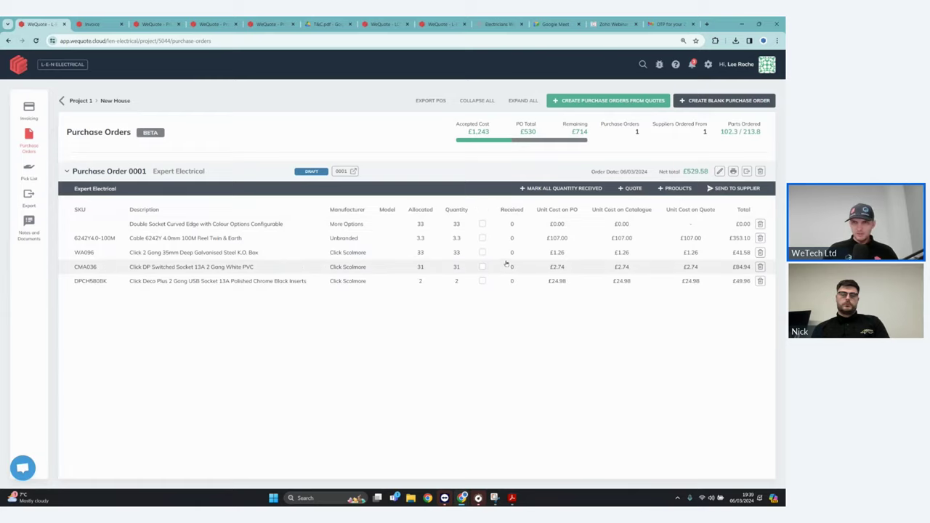
click(719, 170)
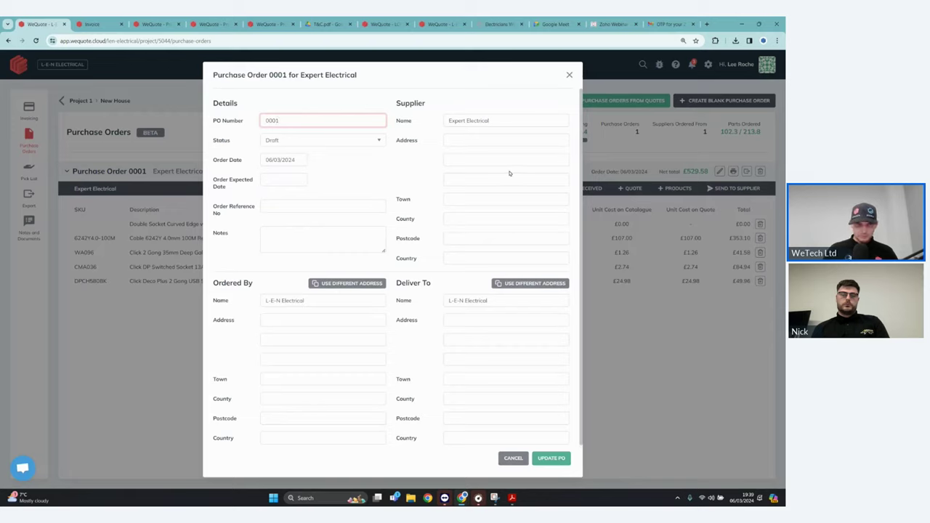
click(513, 457)
- View the New House project's pick list and return to the dealer overview
click(28, 170)
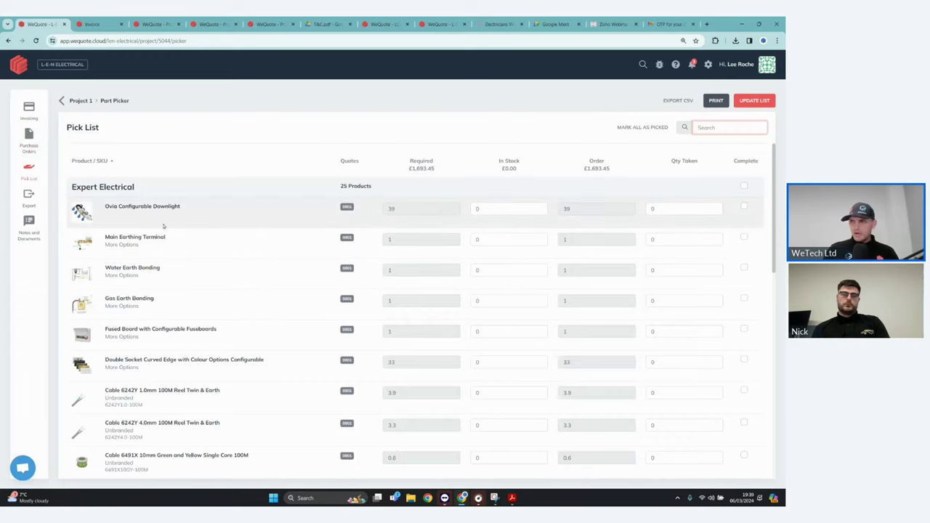
click(19, 65)
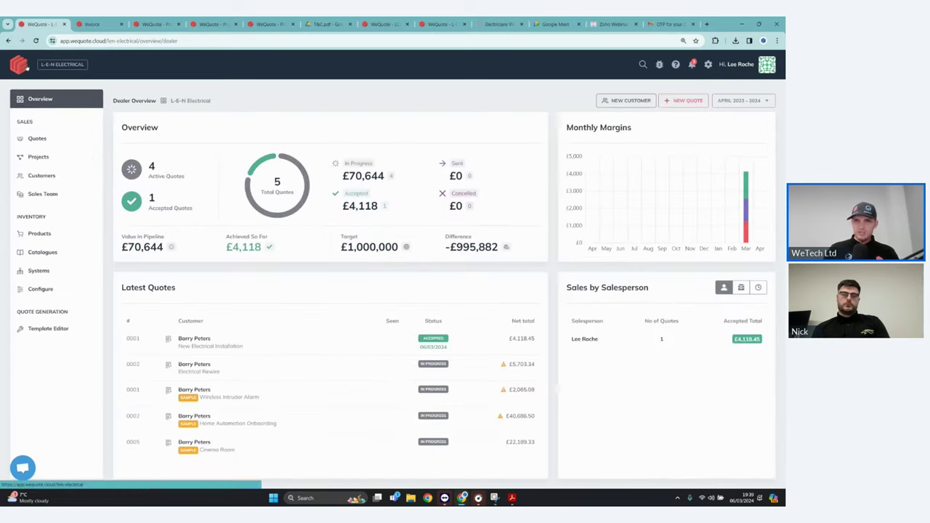